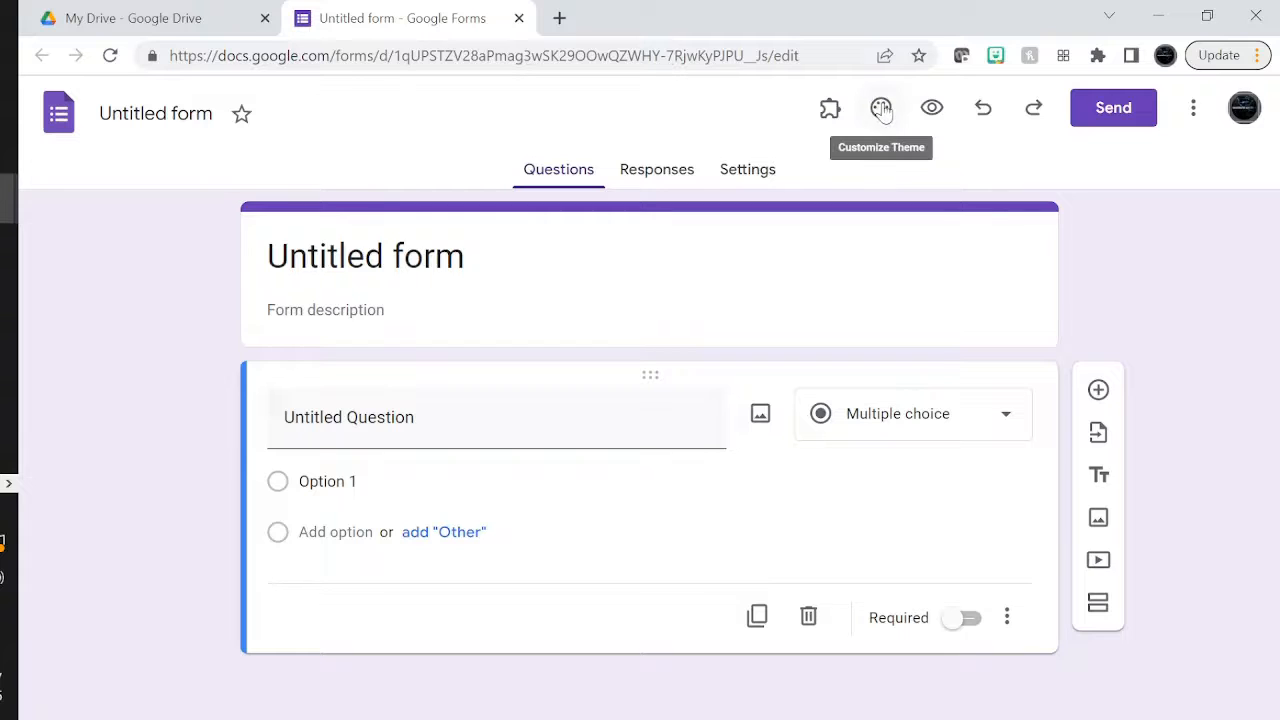
- Customize the form theme with Impact as the header font and Merriweather as the text font
{"action": "left_click", "coordinate": [881, 107]}
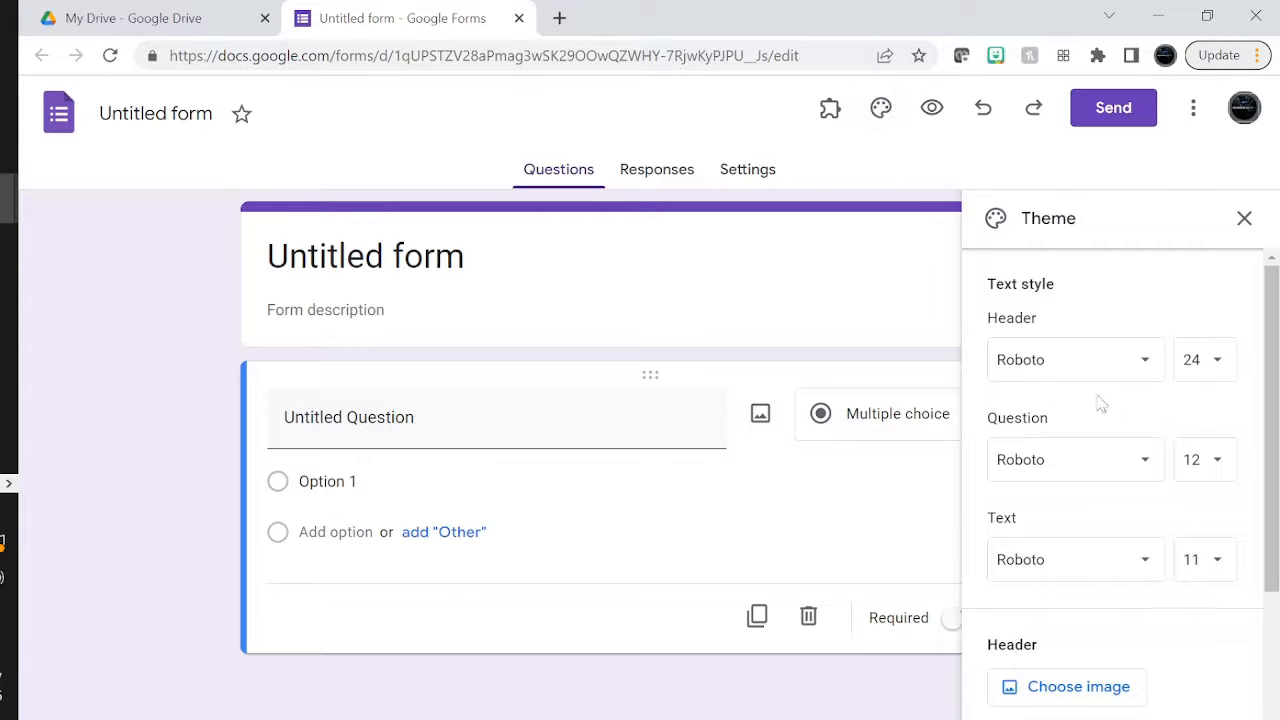
{"action": "left_click", "coordinate": [1066, 368]}
{"action": "left_click", "coordinate": [1051, 493]}
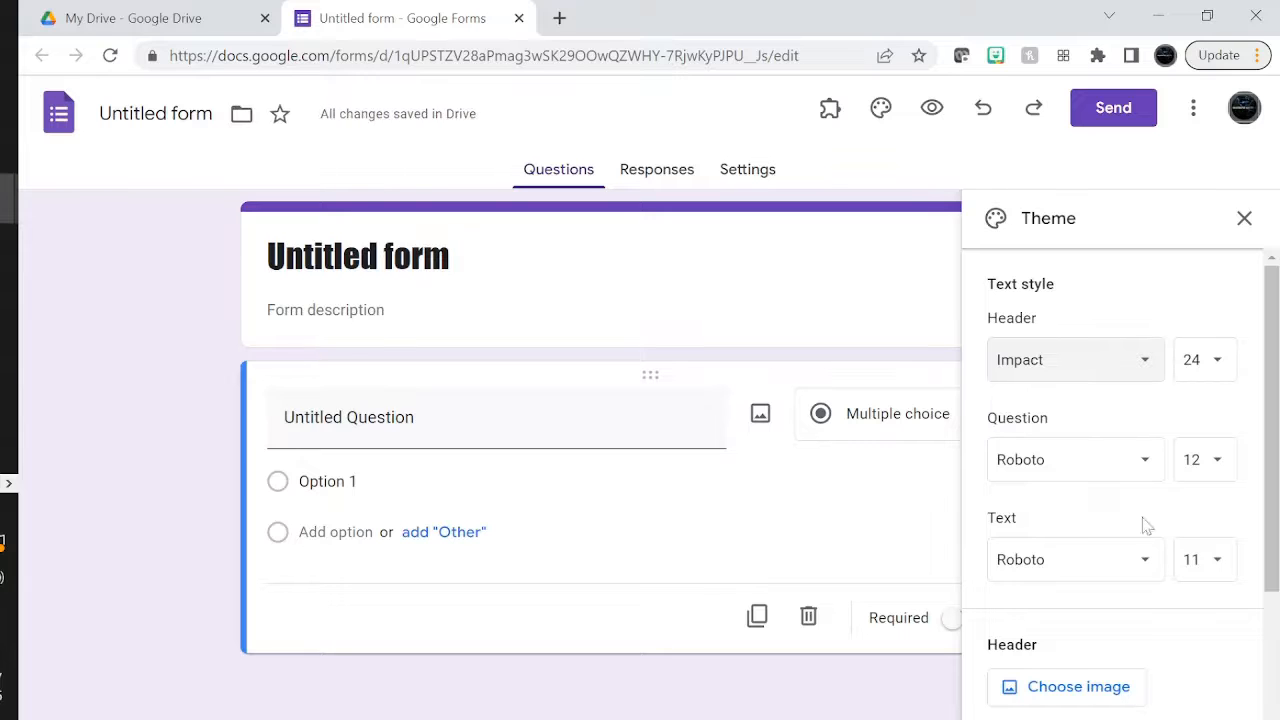
{"action": "left_click", "coordinate": [1052, 560]}
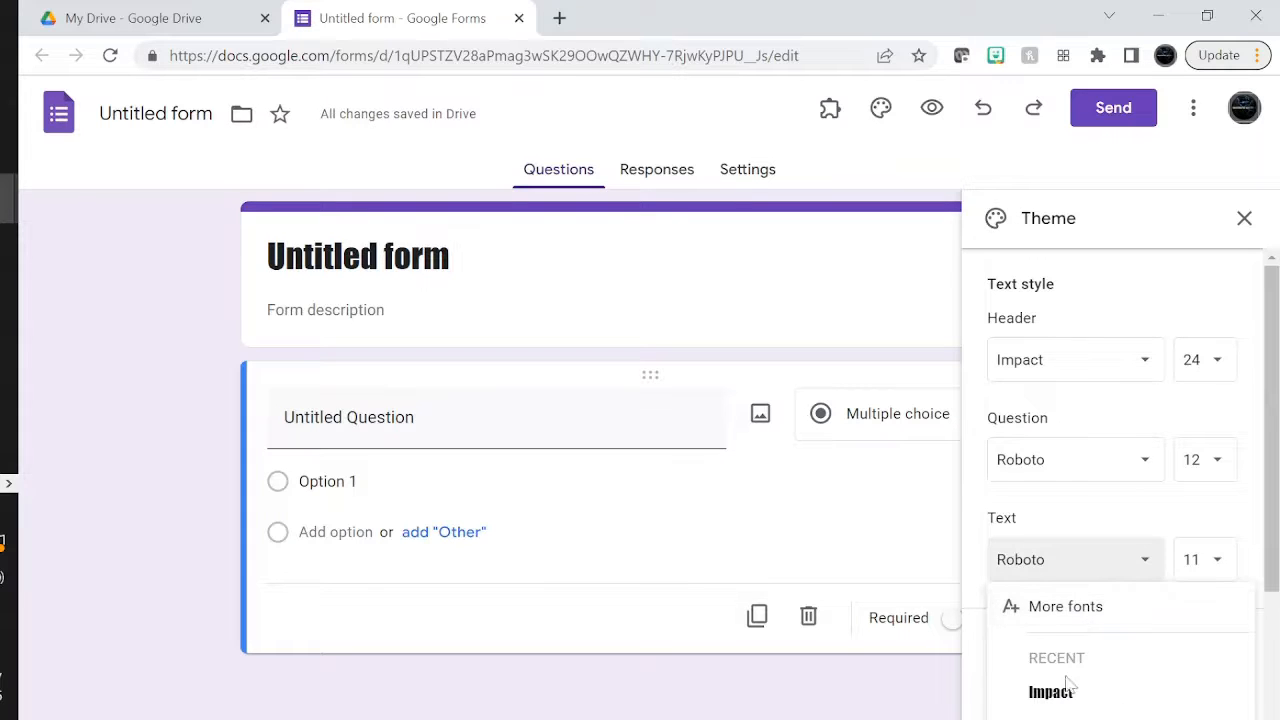
{"action": "scroll", "coordinate": [1090, 640], "scroll_direction": "down", "scroll_amount": 1}
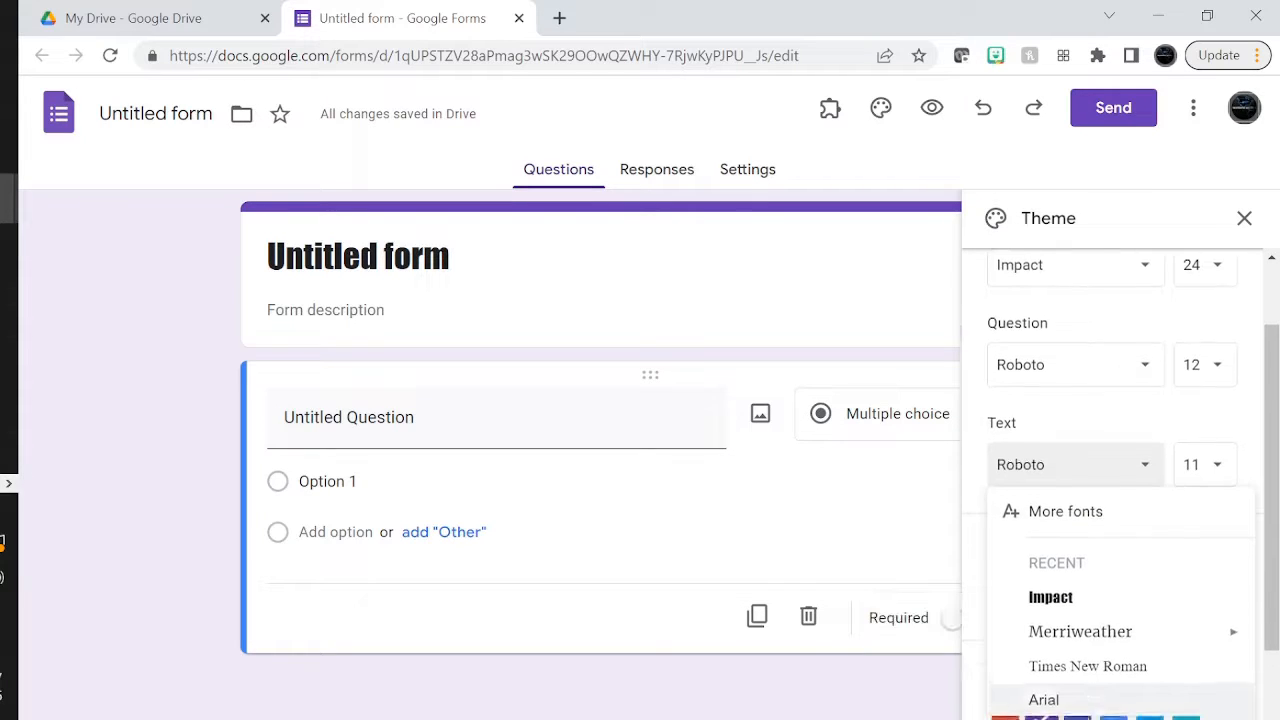
{"action": "left_click", "coordinate": [1080, 630]}
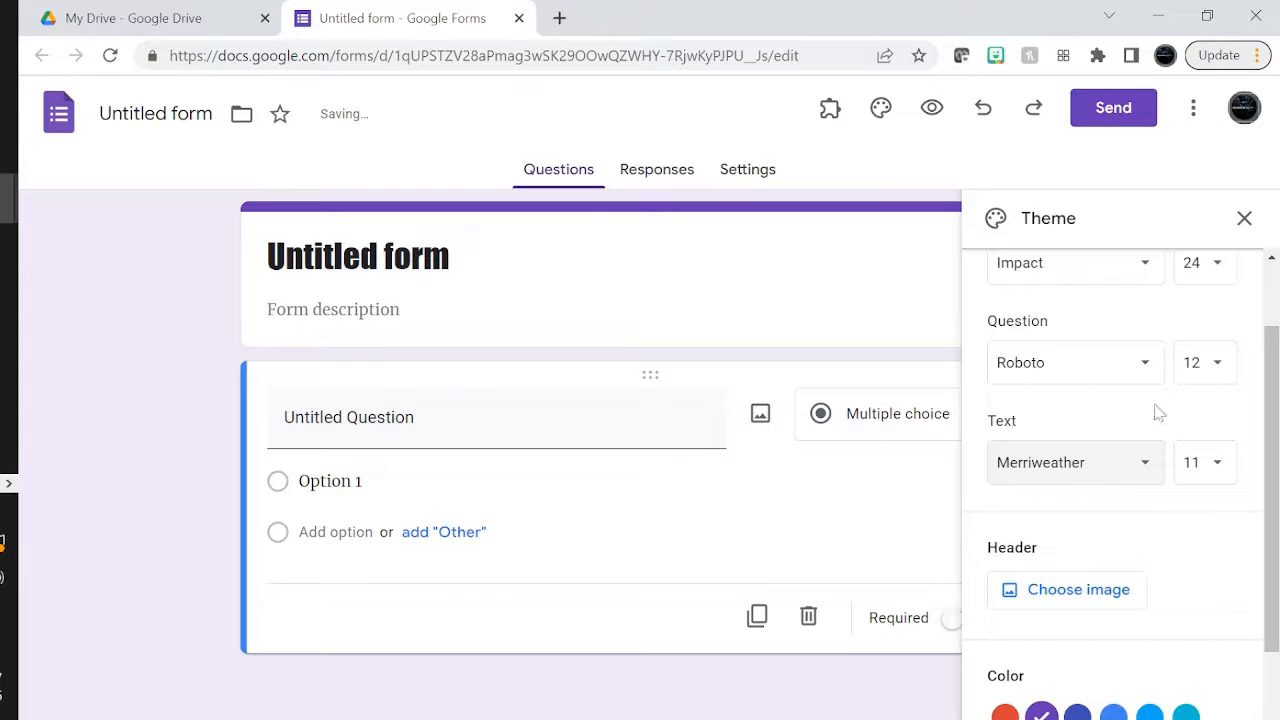
- Try a header font size of 22 and set it back to 24
{"action": "left_click", "coordinate": [1214, 277]}
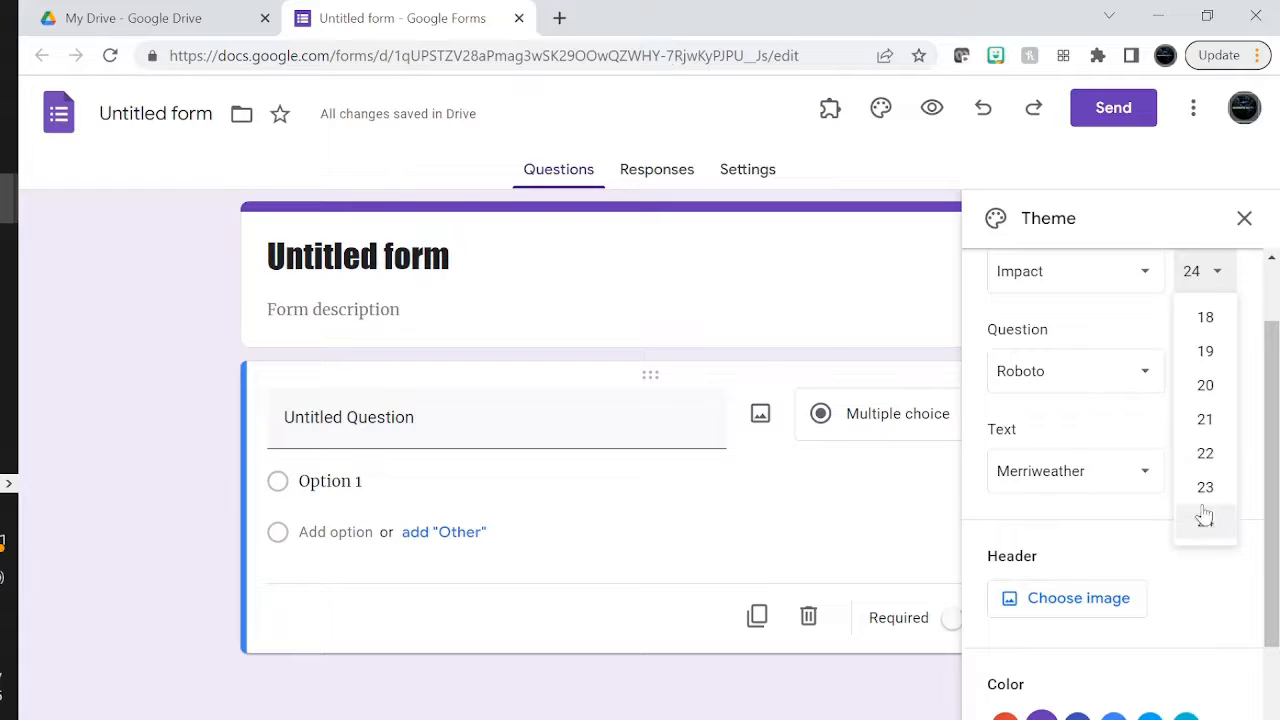
{"action": "left_click", "coordinate": [1208, 455]}
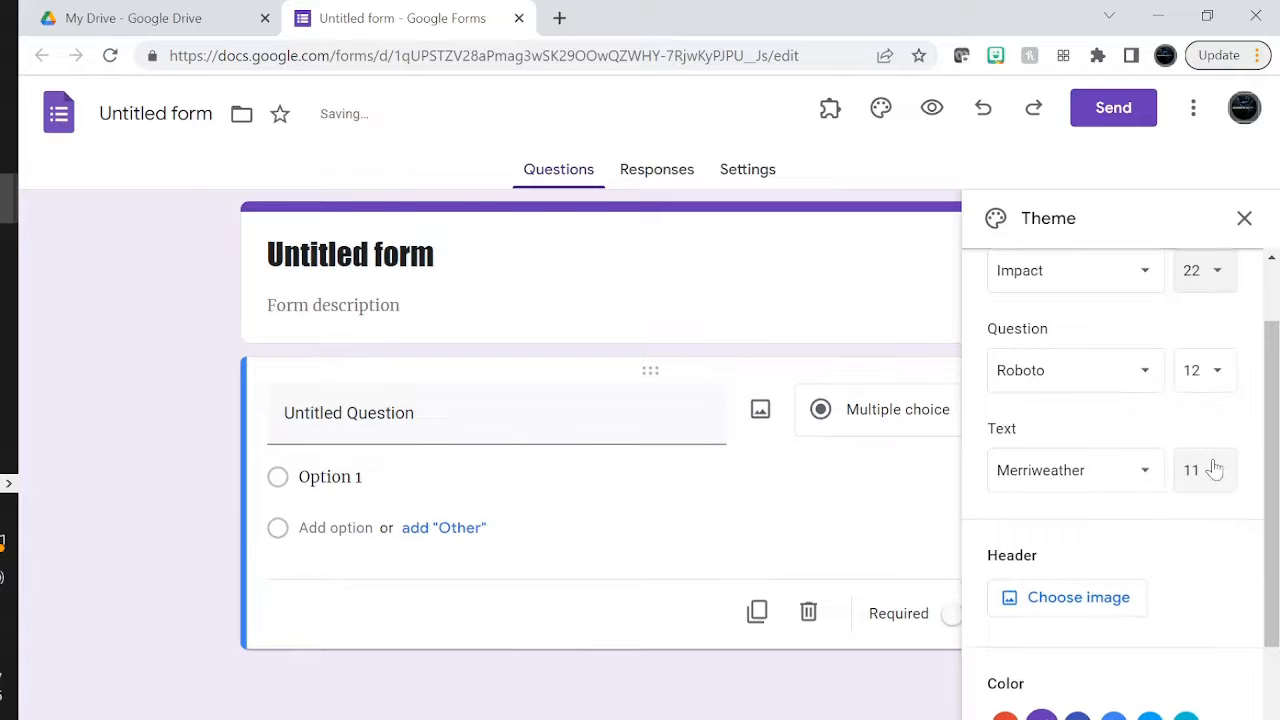
{"action": "left_click", "coordinate": [1211, 274]}
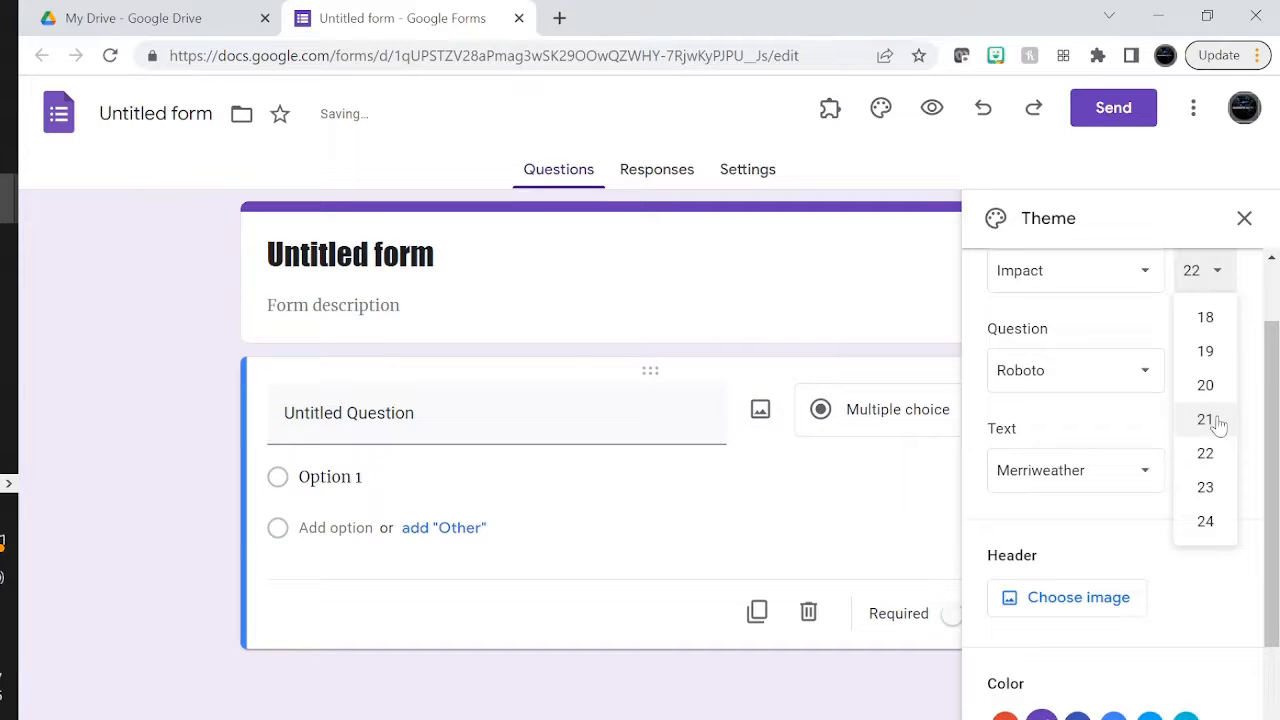
{"action": "left_click", "coordinate": [1207, 522]}
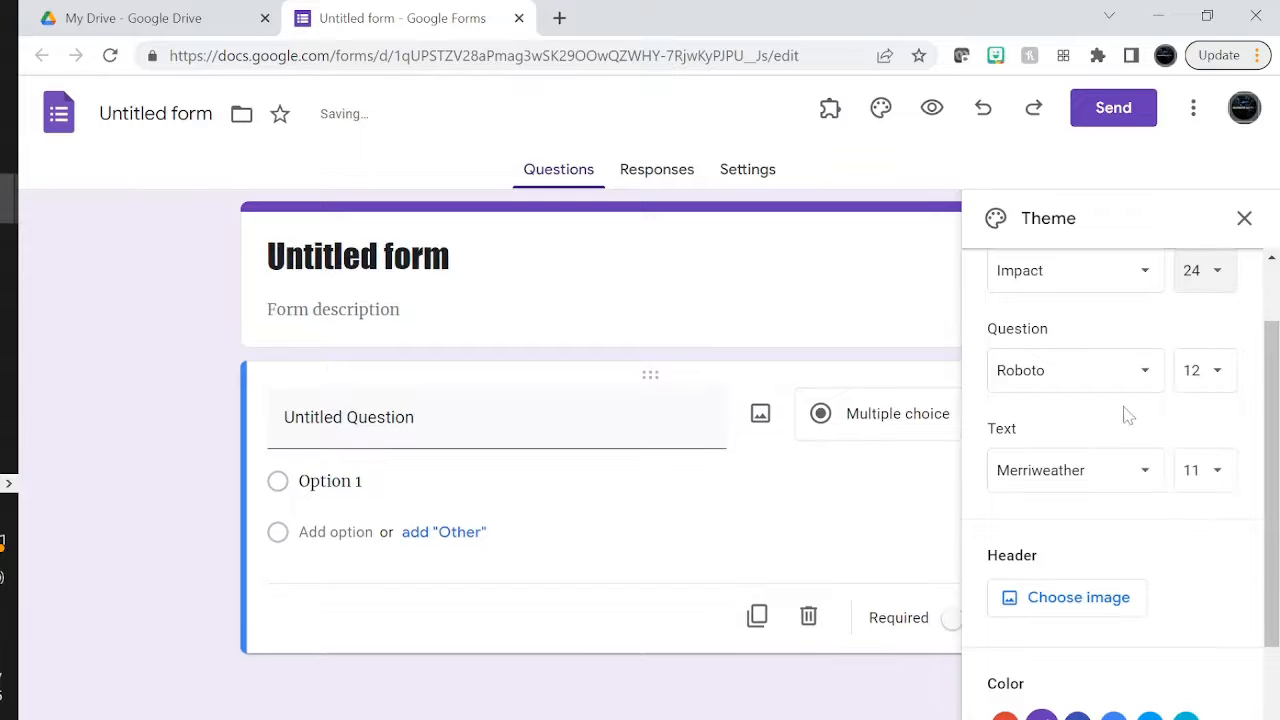
- Set the theme's question font to Merriweather at size 14
{"action": "left_click", "coordinate": [1063, 372]}
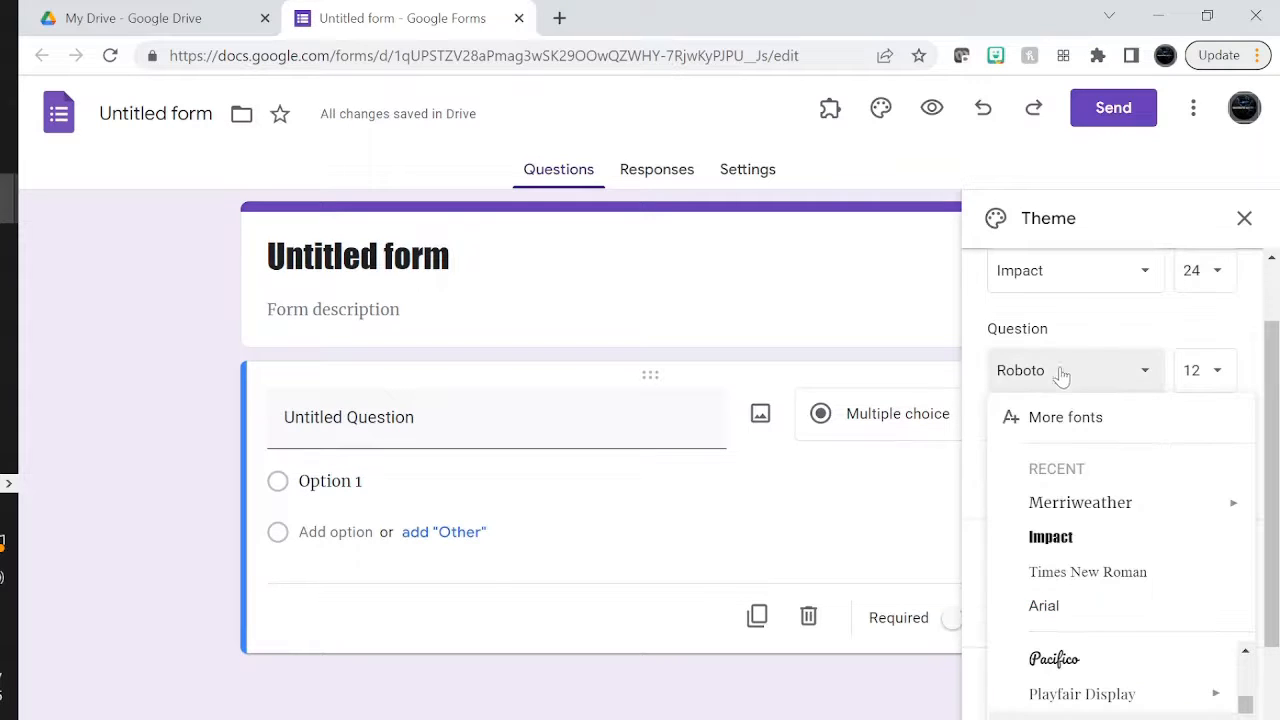
{"action": "left_click", "coordinate": [1105, 506]}
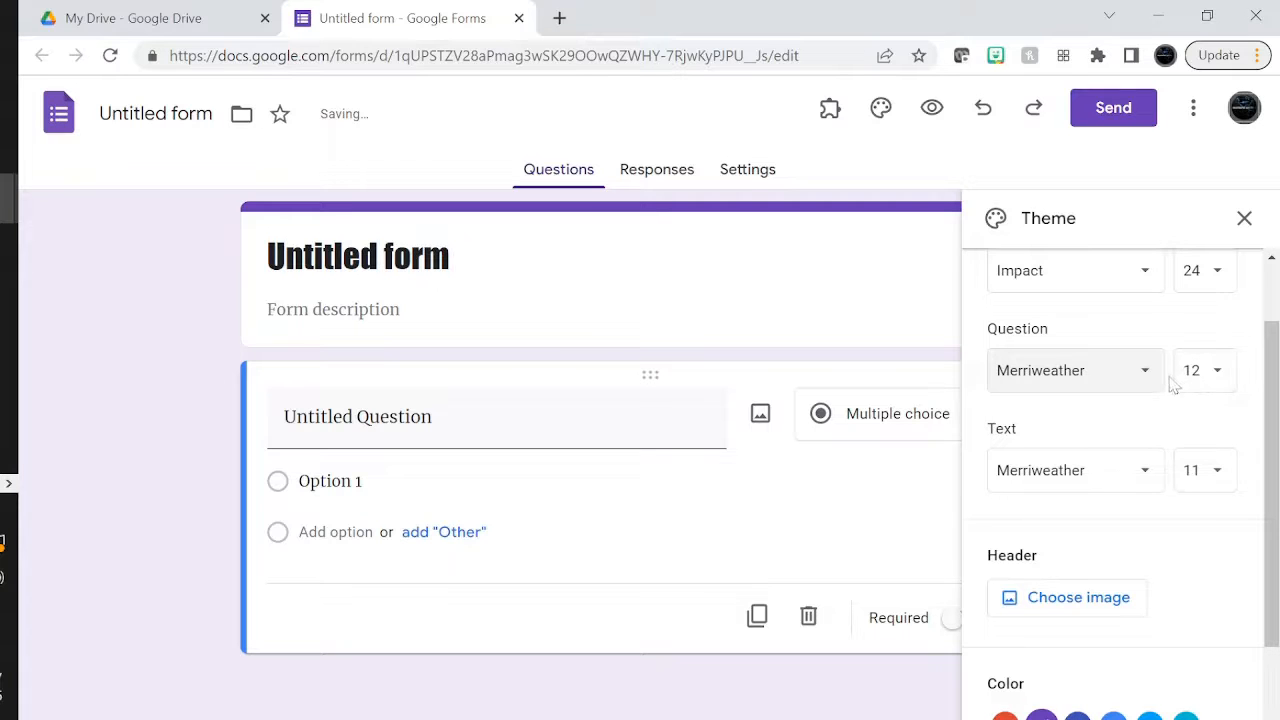
{"action": "left_click", "coordinate": [1219, 374]}
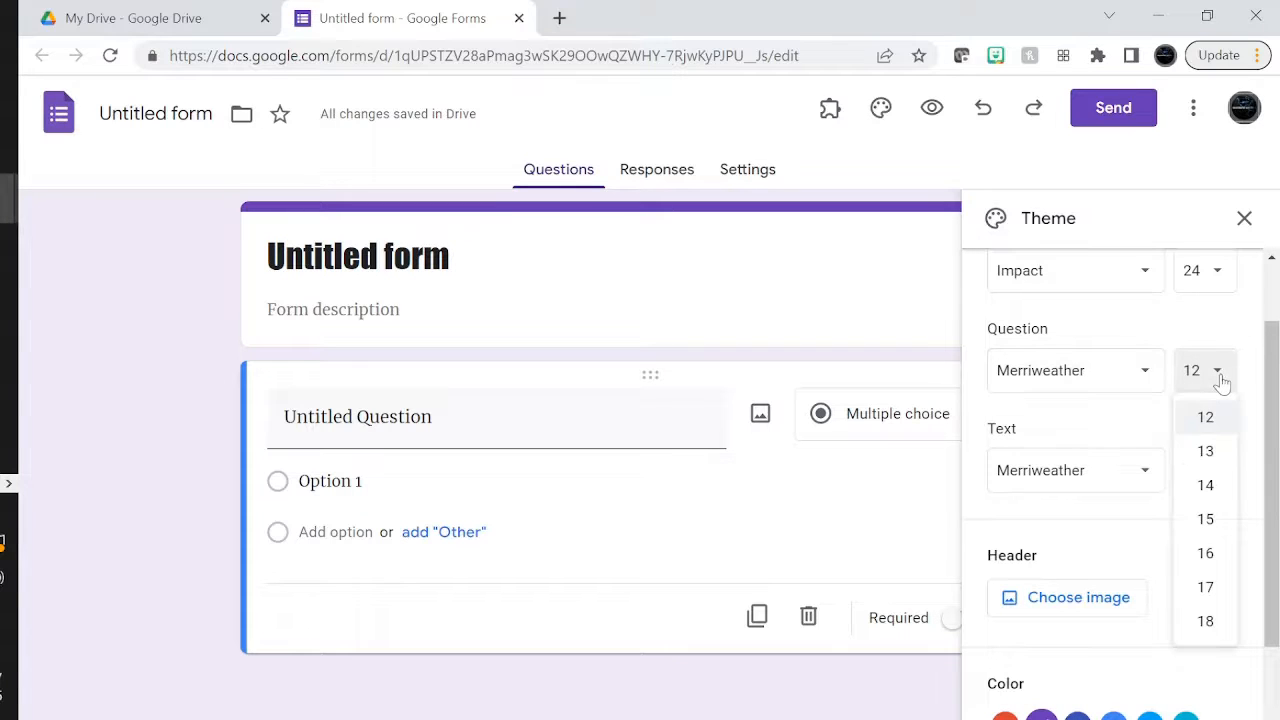
{"action": "left_click", "coordinate": [1215, 488]}
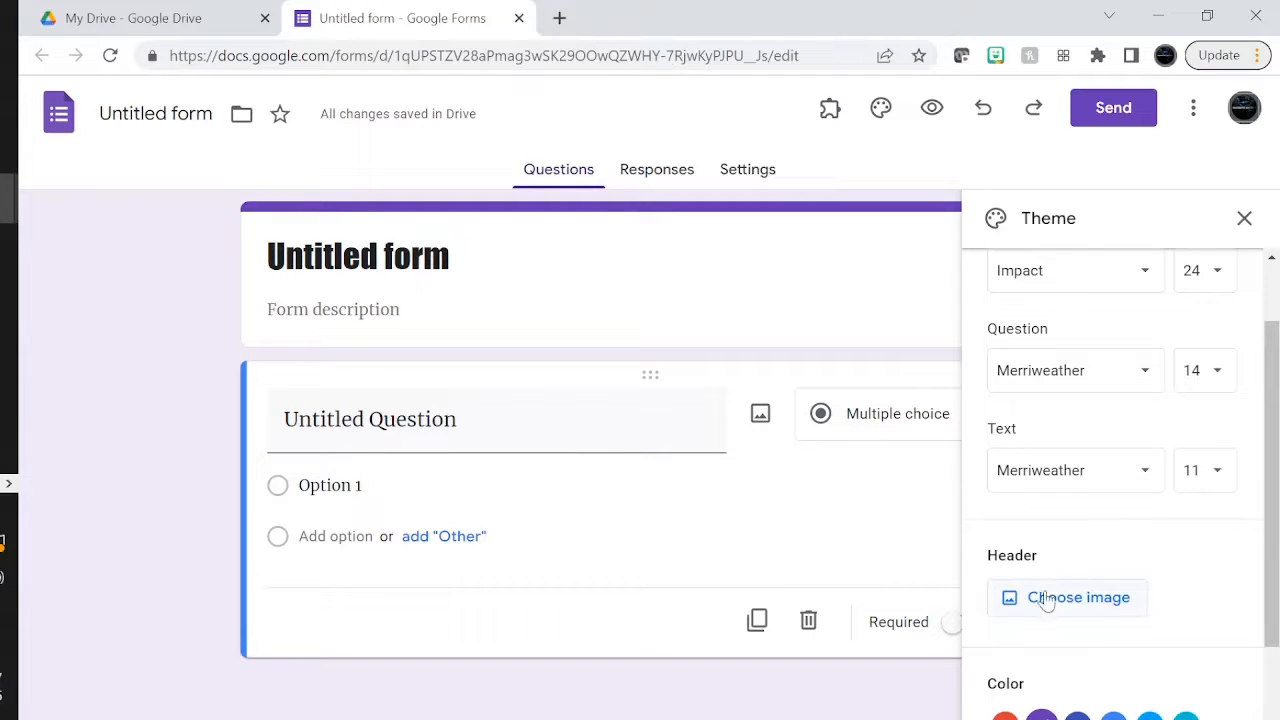
- Use the Work and School image of a butterfly on red flowers as the form header, and preview the form
{"action": "left_click", "coordinate": [1094, 603]}
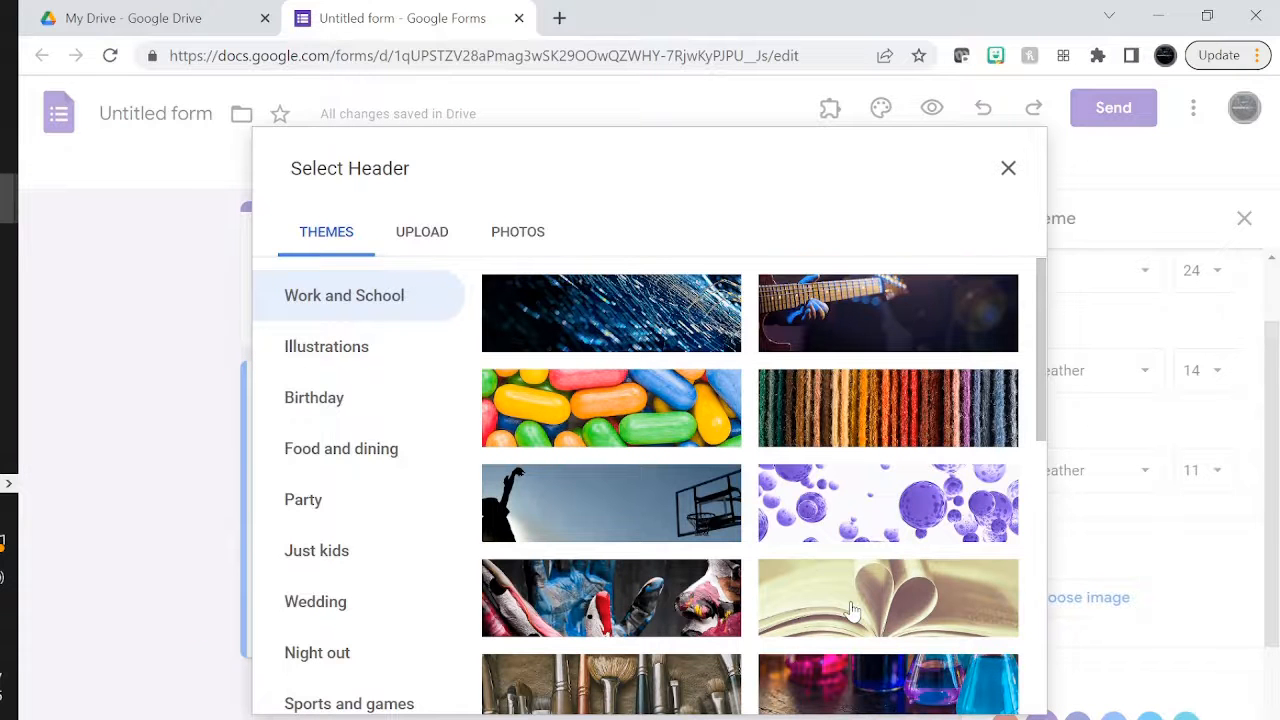
{"action": "scroll", "coordinate": [852, 611], "scroll_direction": "down", "scroll_amount": 10}
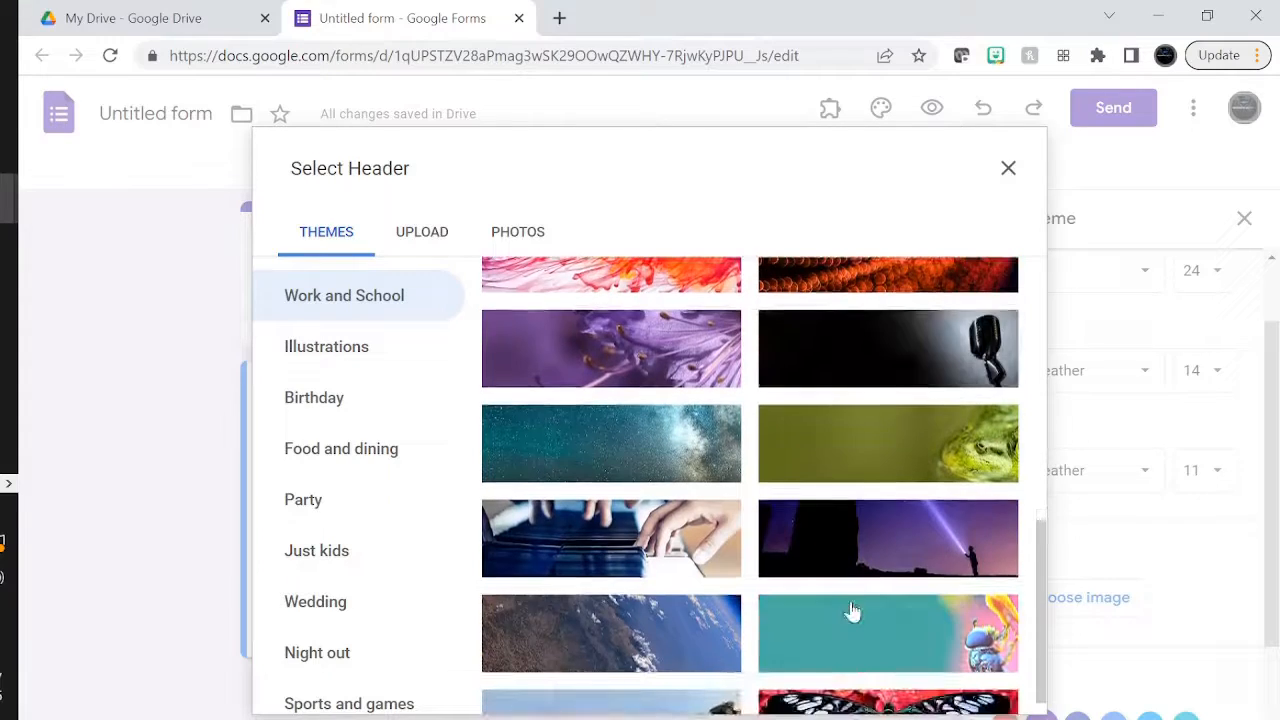
{"action": "scroll", "coordinate": [852, 611], "scroll_direction": "down", "scroll_amount": 5}
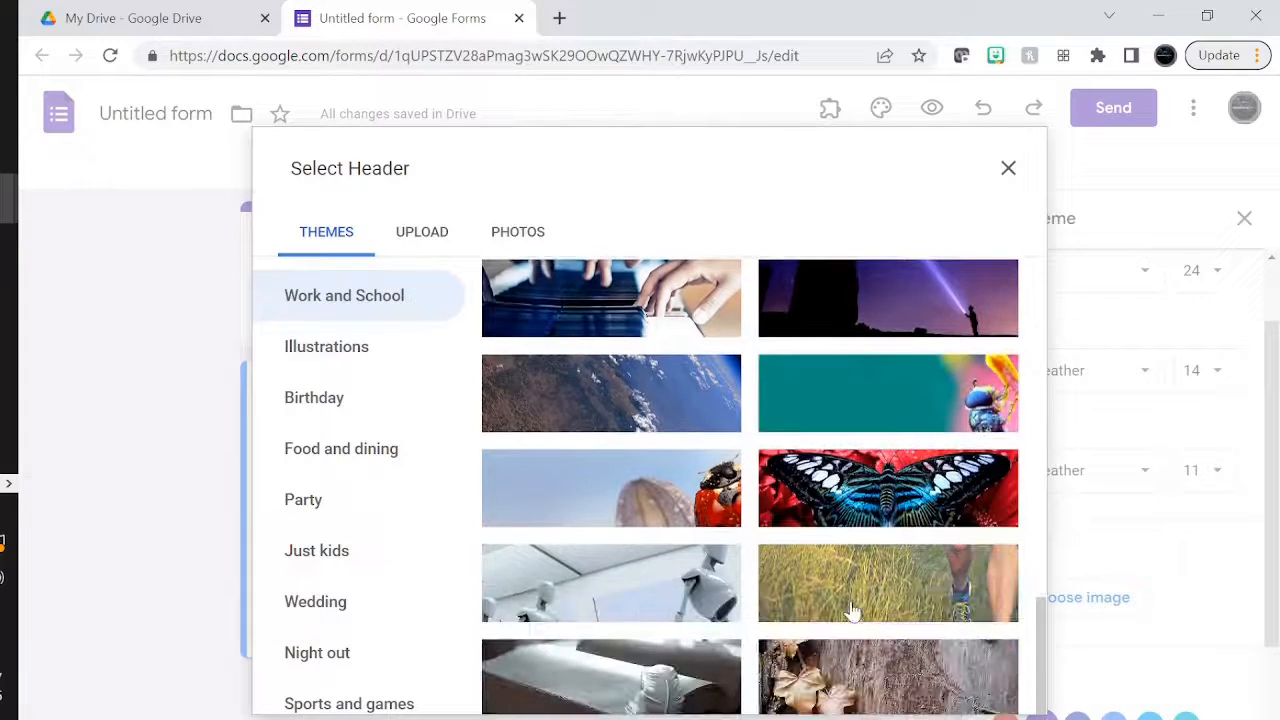
{"action": "left_click", "coordinate": [885, 497]}
{"action": "left_click", "coordinate": [976, 690]}
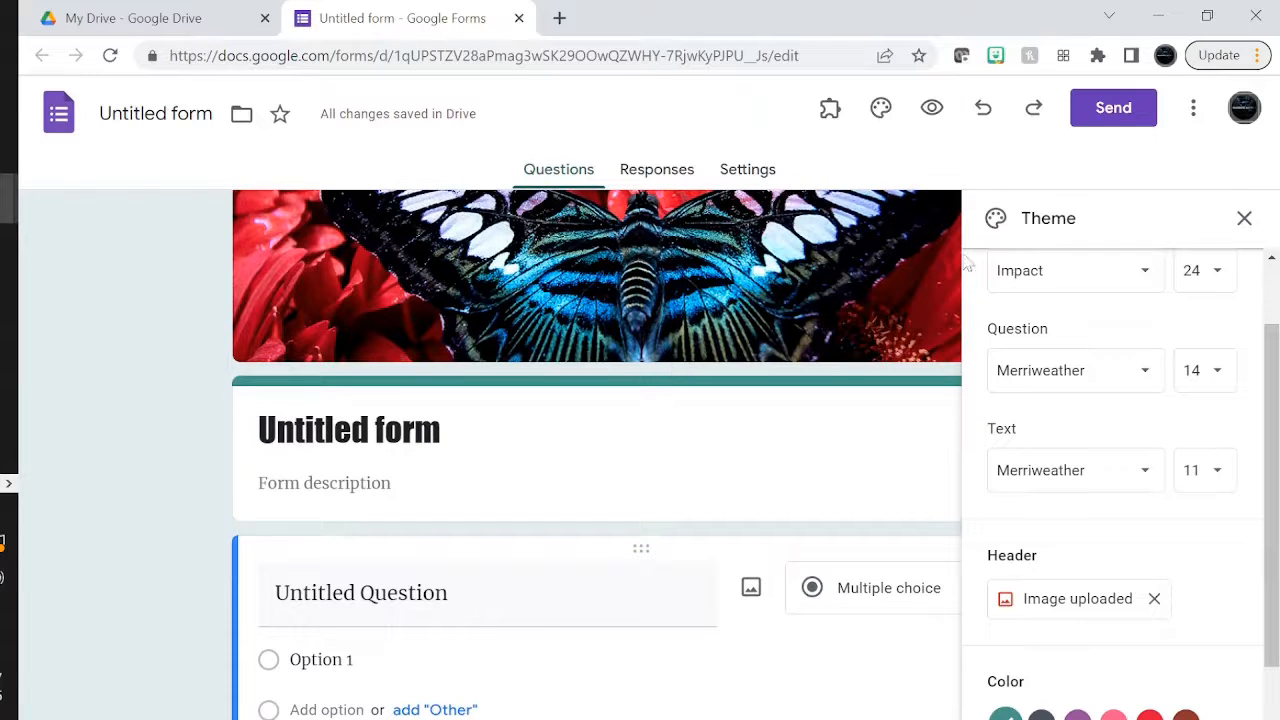
{"action": "left_click", "coordinate": [931, 107]}
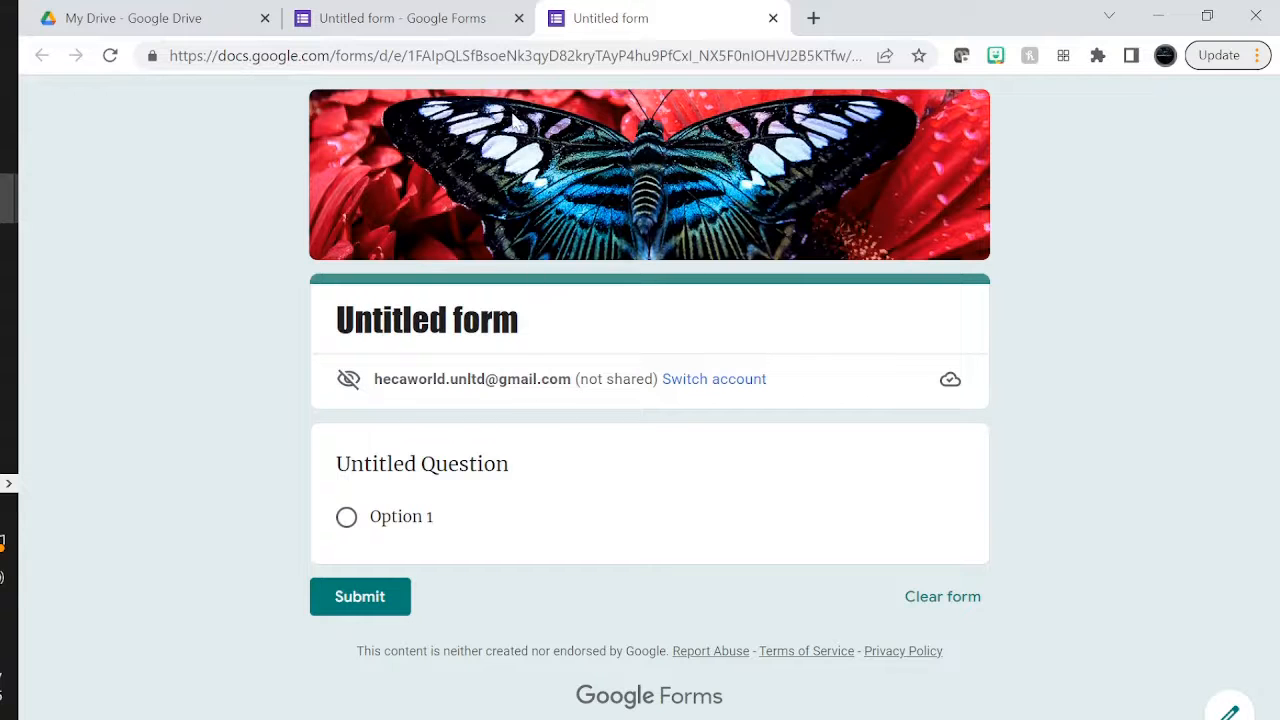
{"action": "left_click", "coordinate": [430, 18]}
- Replace the form's title with "My first Questionnaire"
{"action": "left_click", "coordinate": [392, 370]}
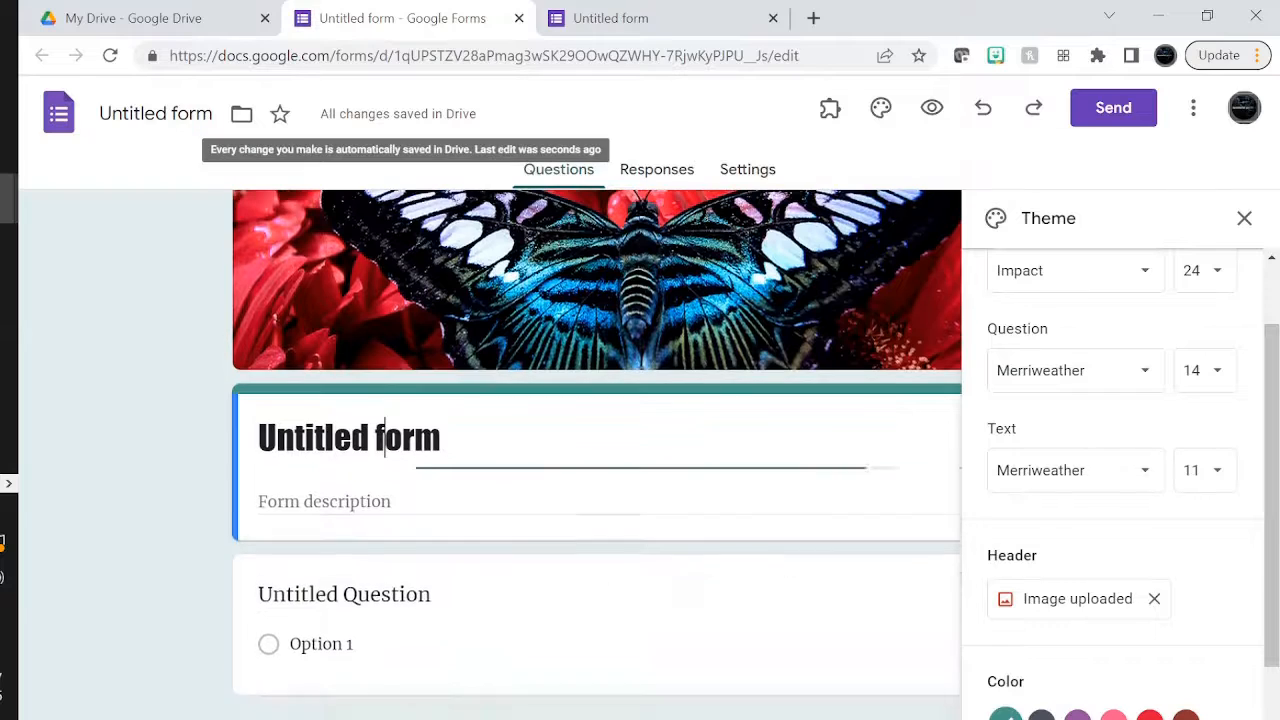
{"action": "key", "text": "ctrl+a"}
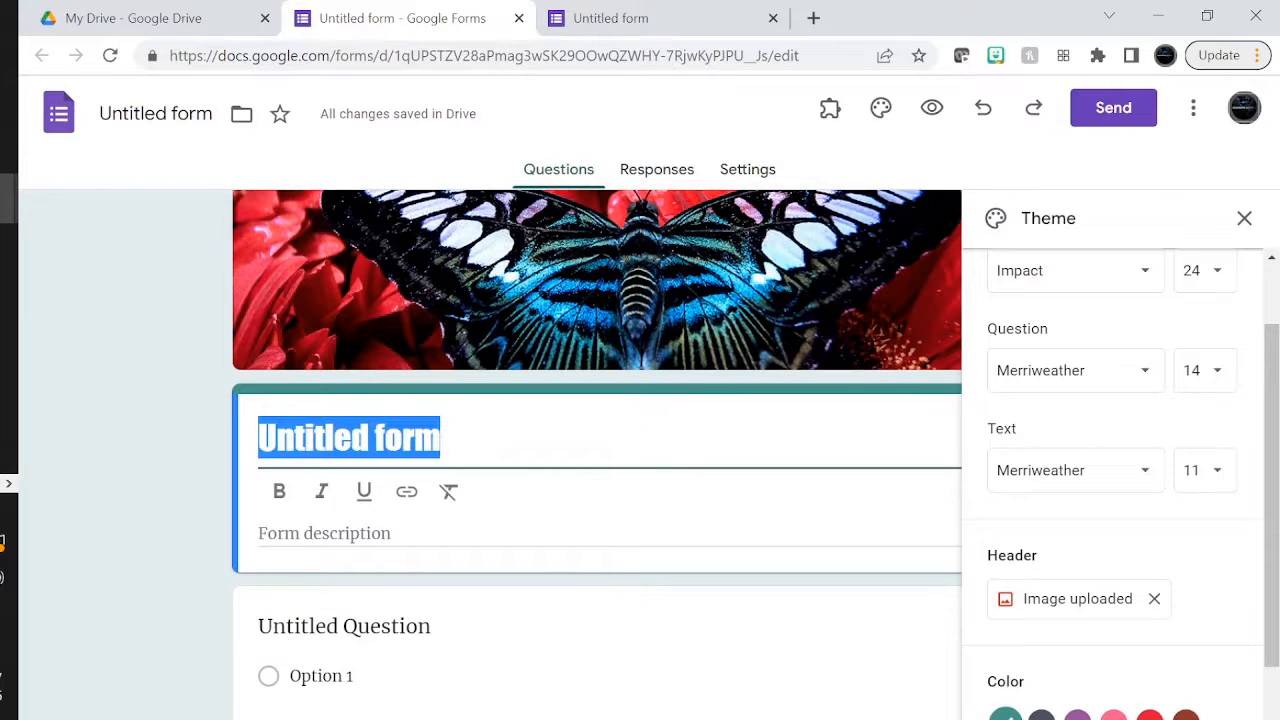
{"action": "type", "text": "My"}
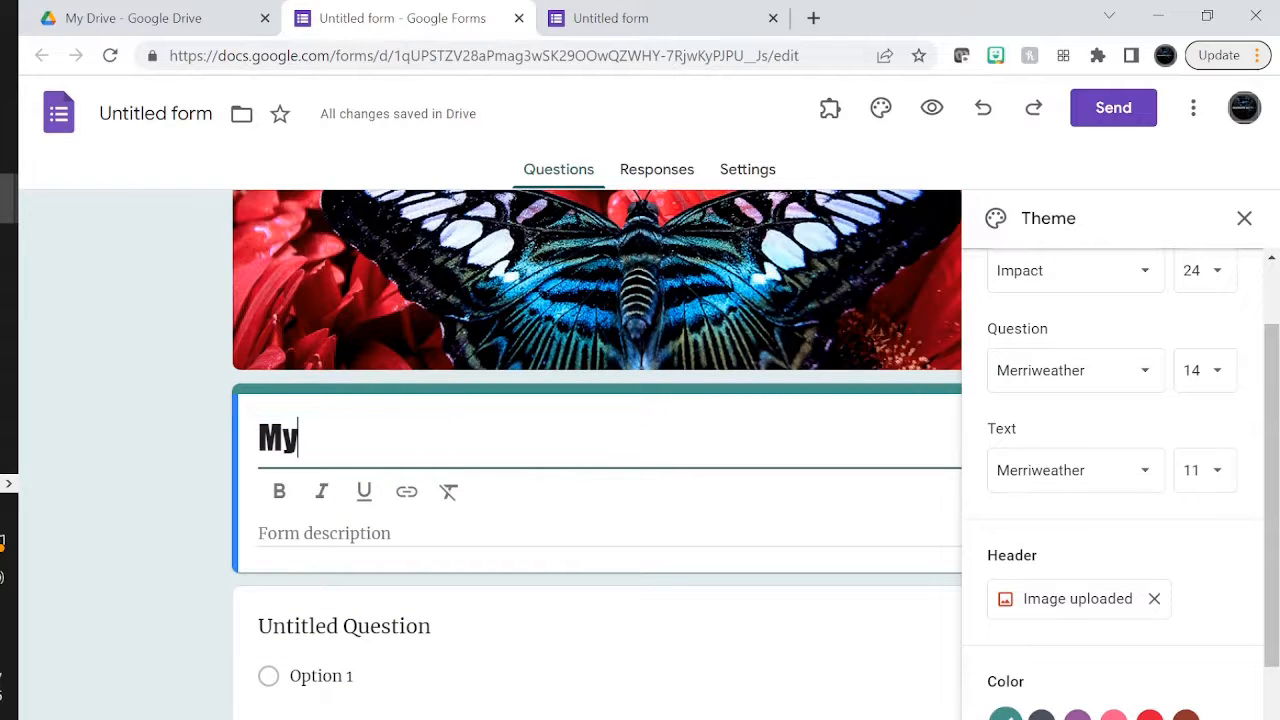
{"action": "type", "text": " first Questi"}
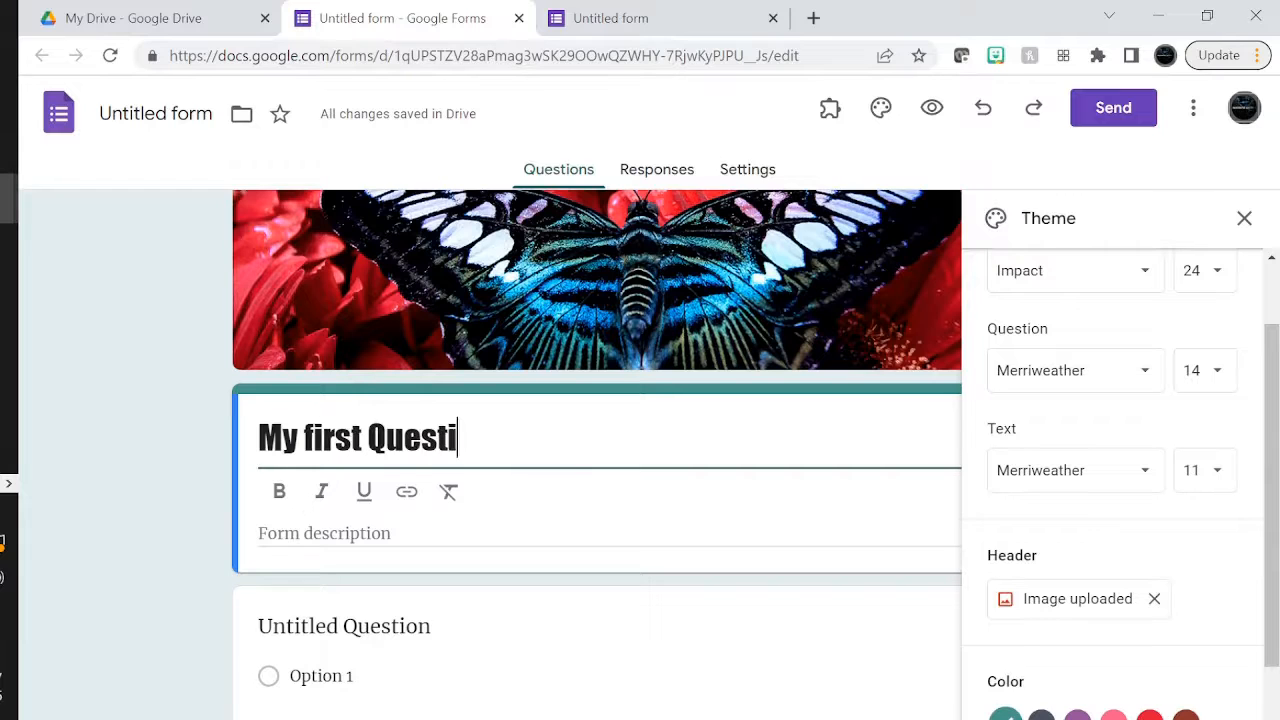
{"action": "type", "text": "onnaire"}
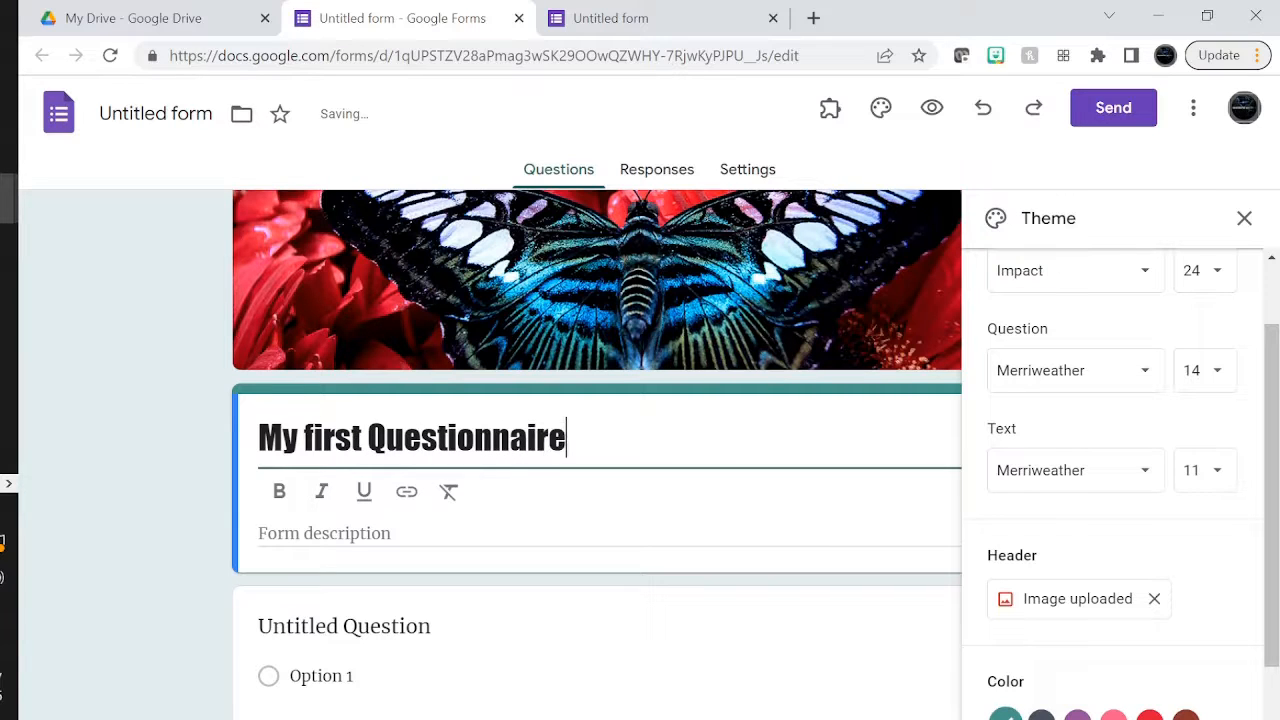
- Enter "Post Doc assessment" as the form description
{"action": "left_click", "coordinate": [351, 550]}
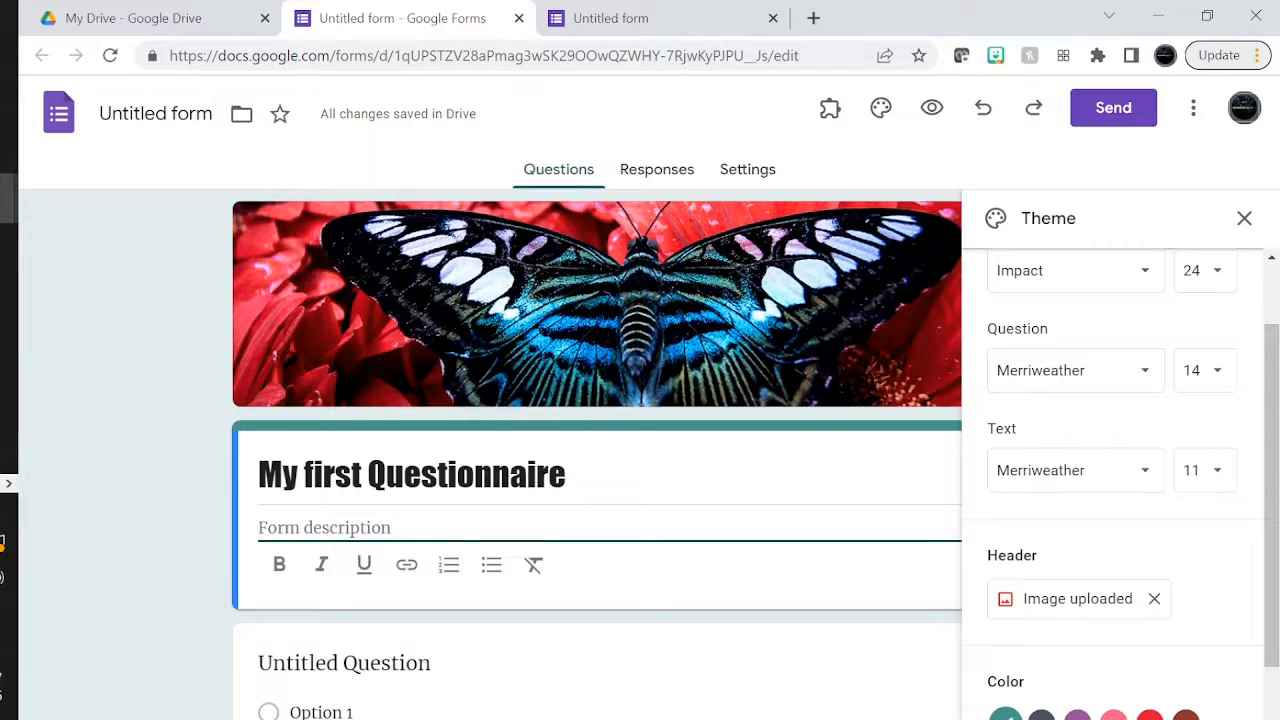
{"action": "type", "text": "Post Doc"}
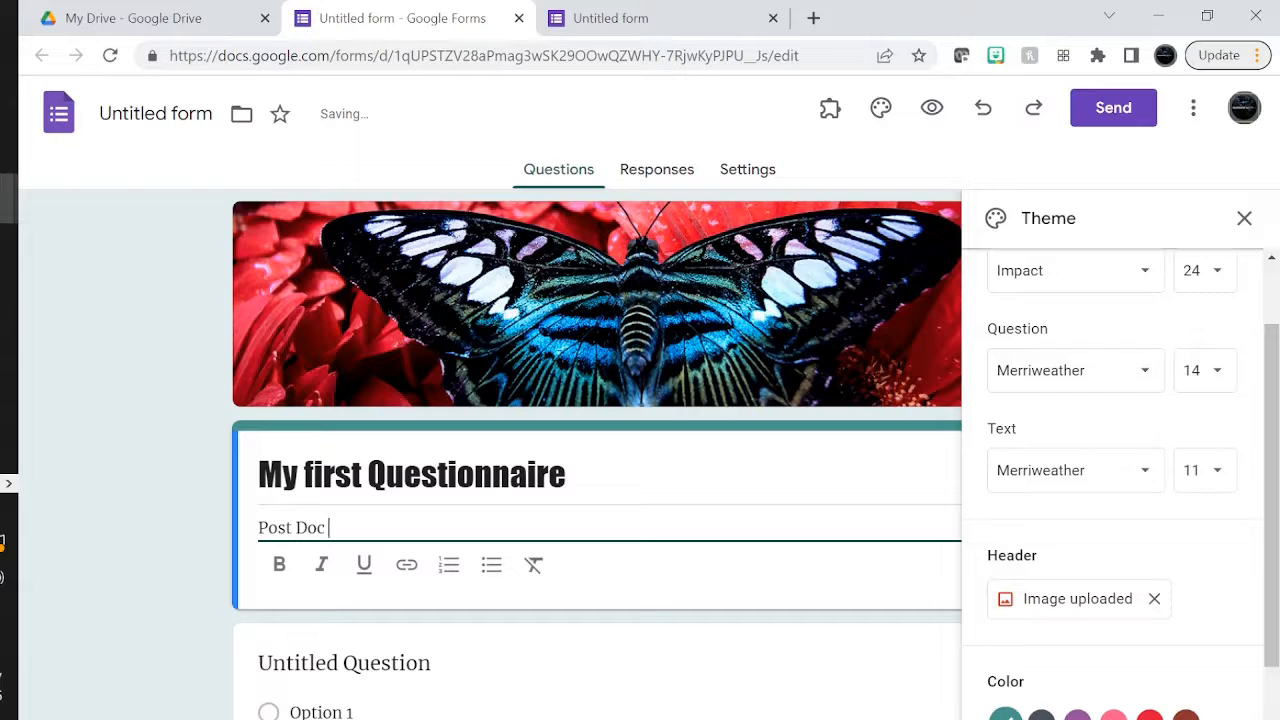
{"action": "type", "text": "mm"}
{"action": "key", "text": "BackSpace"}
{"action": "key", "text": "BackSpace"}
{"action": "type", "text": "ssessment"}
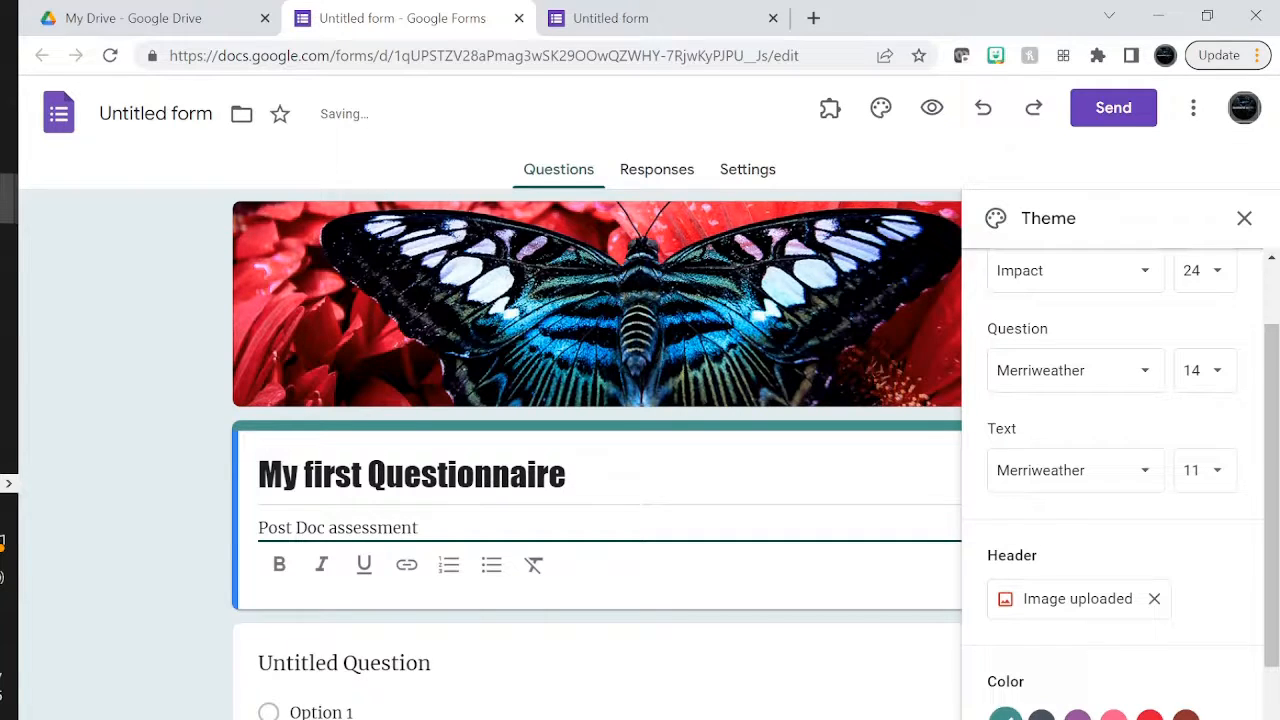
- Close the theme settings and replace the untitled question's text with "What is your first name?"
{"action": "scroll", "coordinate": [350, 540], "scroll_direction": "down", "scroll_amount": 1}
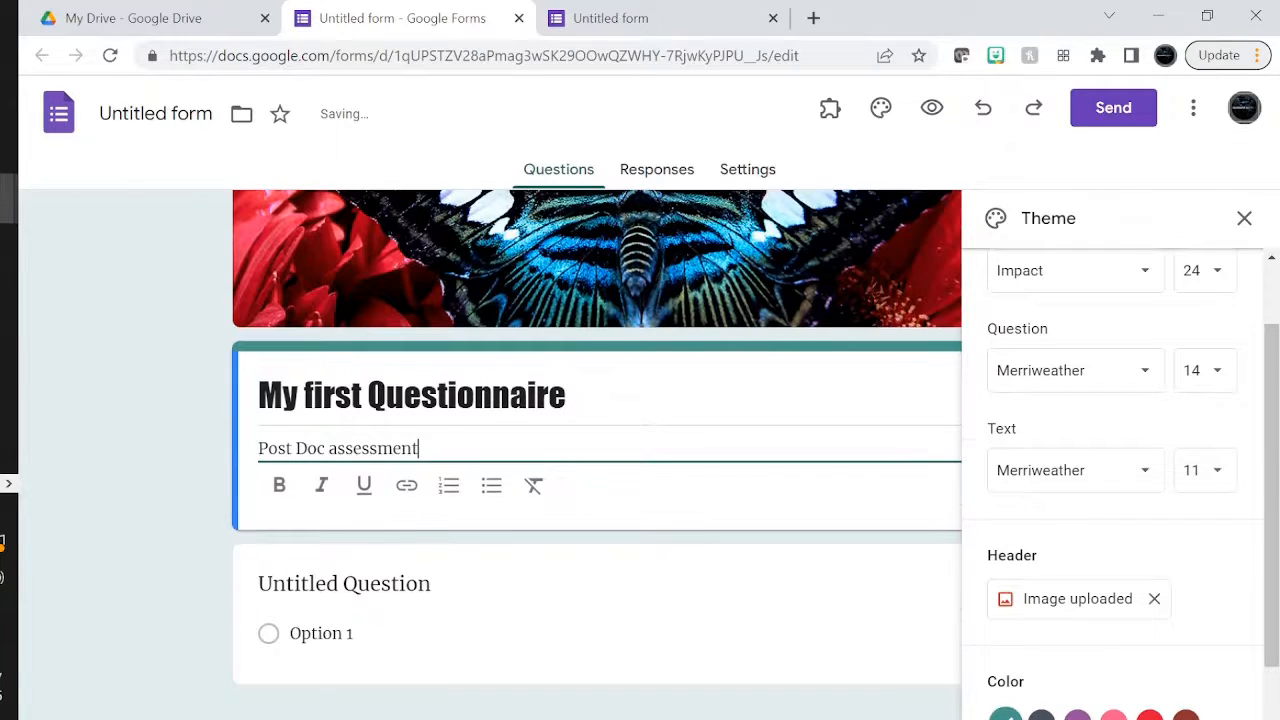
{"action": "left_click", "coordinate": [591, 615]}
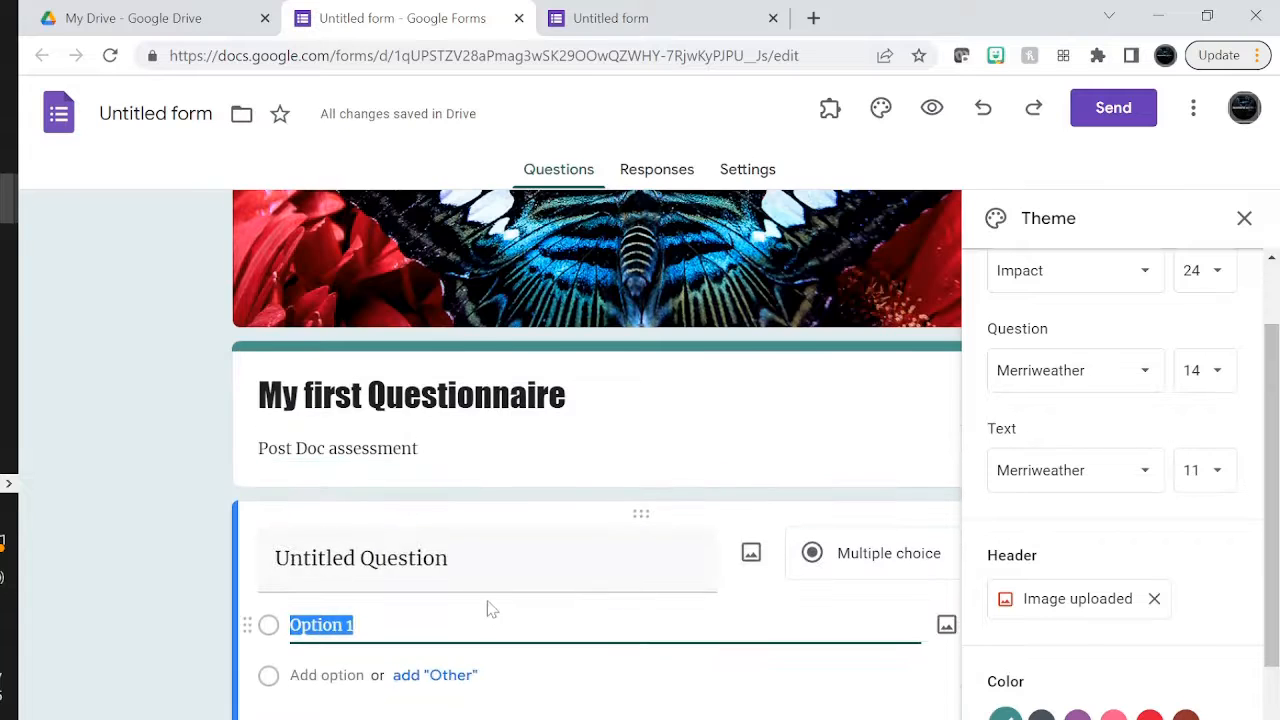
{"action": "left_click", "coordinate": [430, 560]}
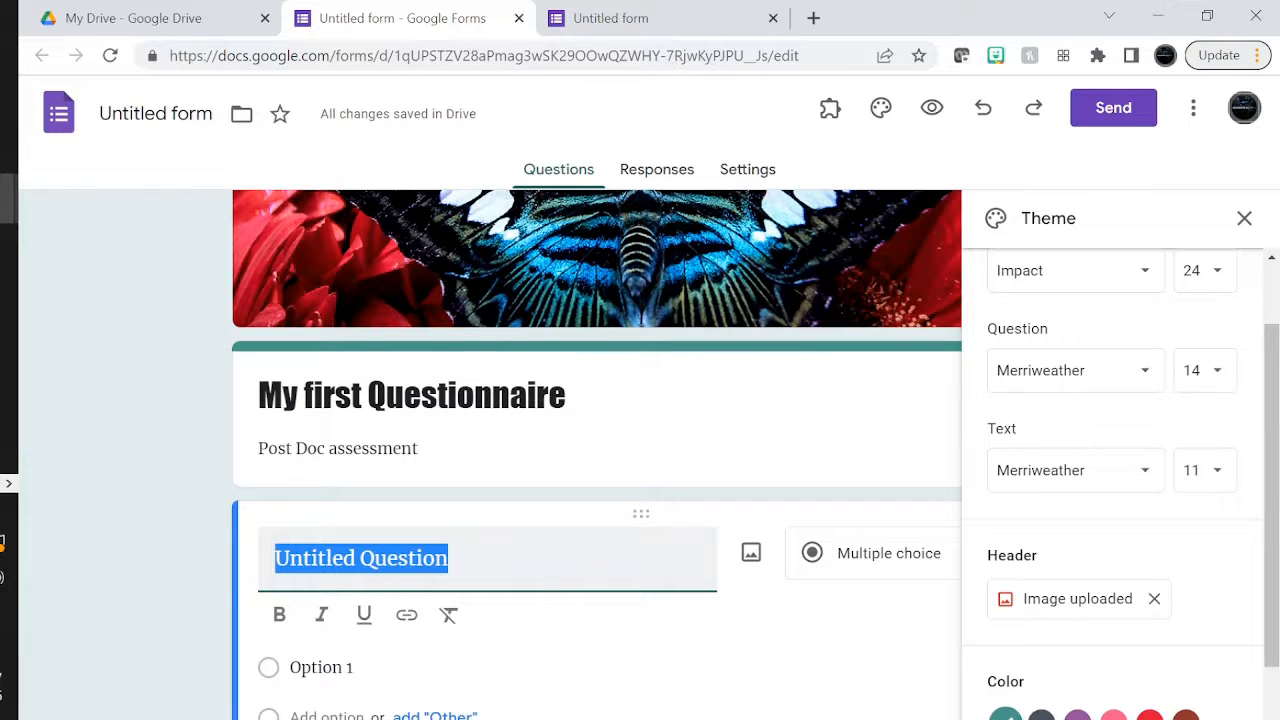
{"action": "left_click", "coordinate": [1244, 218]}
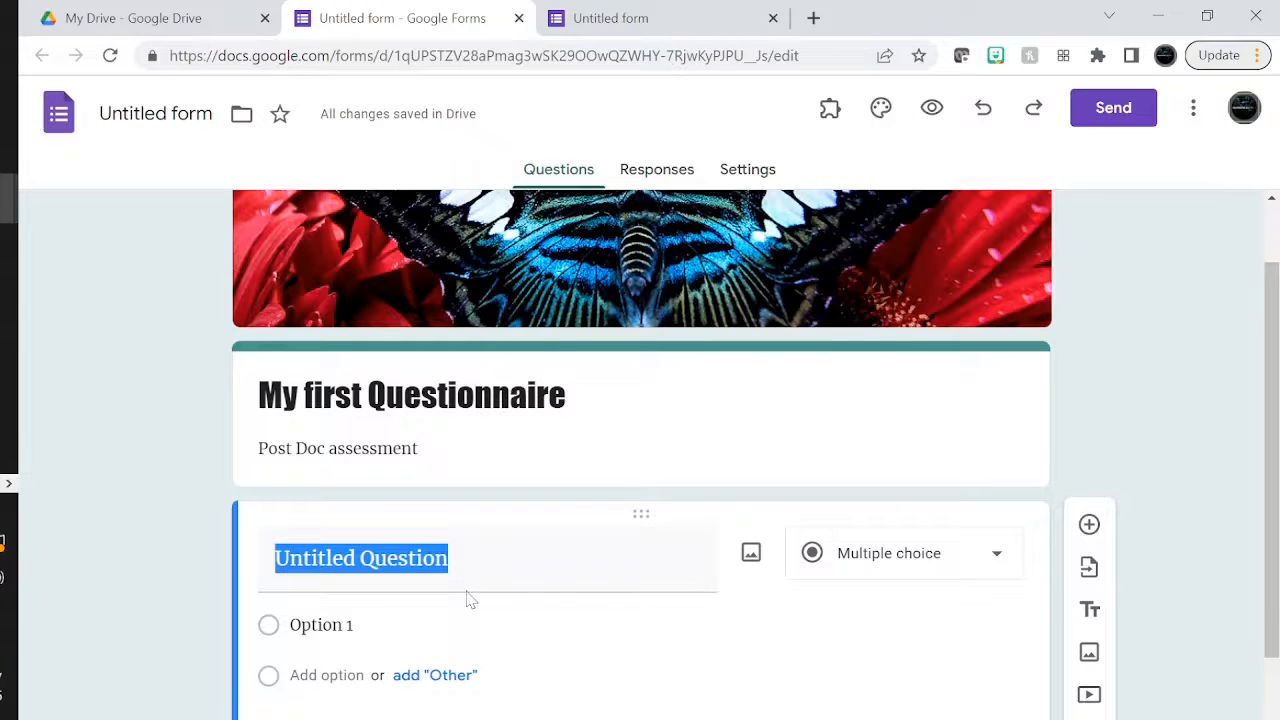
{"action": "type", "text": "What "}
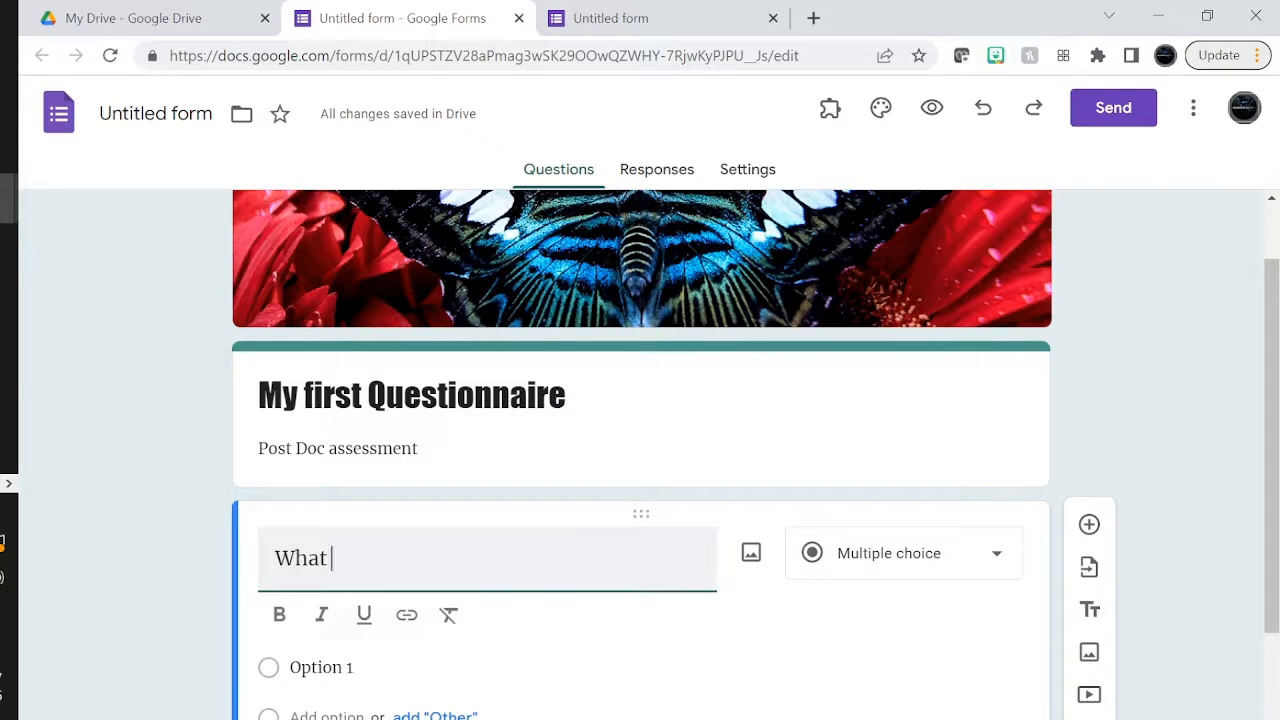
{"action": "type", "text": "is your first names"}
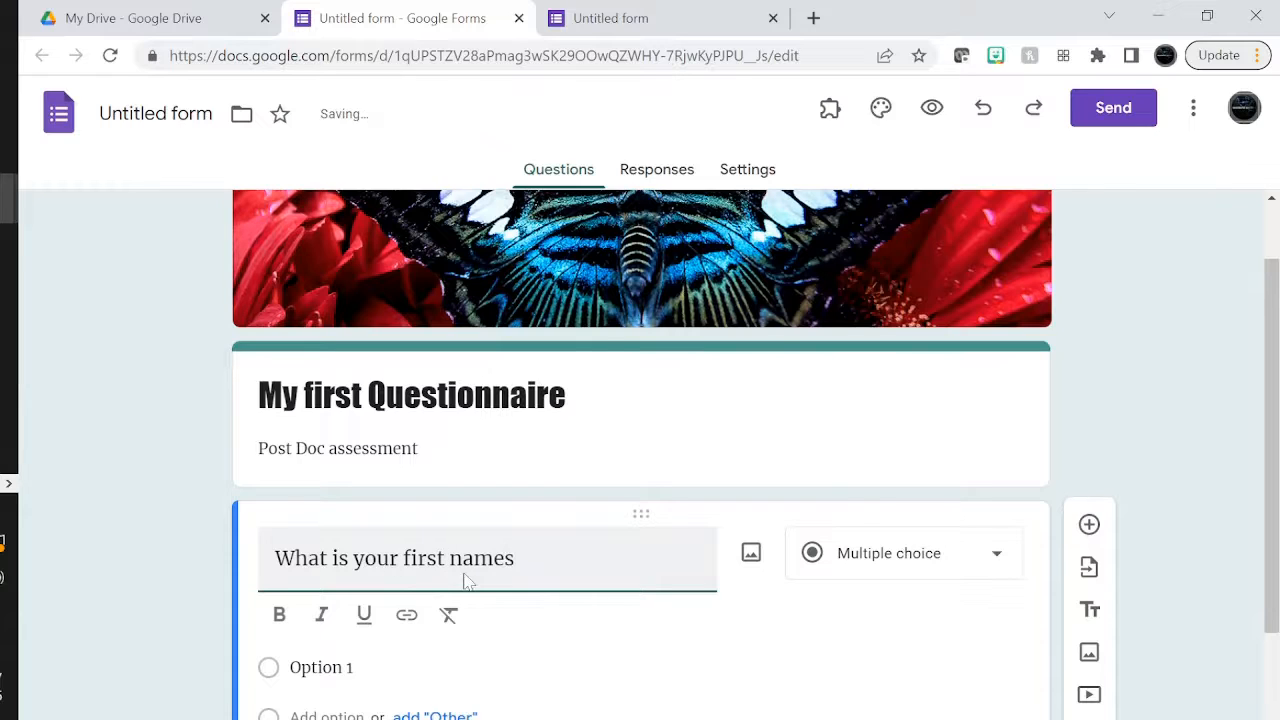
{"action": "key", "text": "BackSpace"}
{"action": "type", "text": "?"}
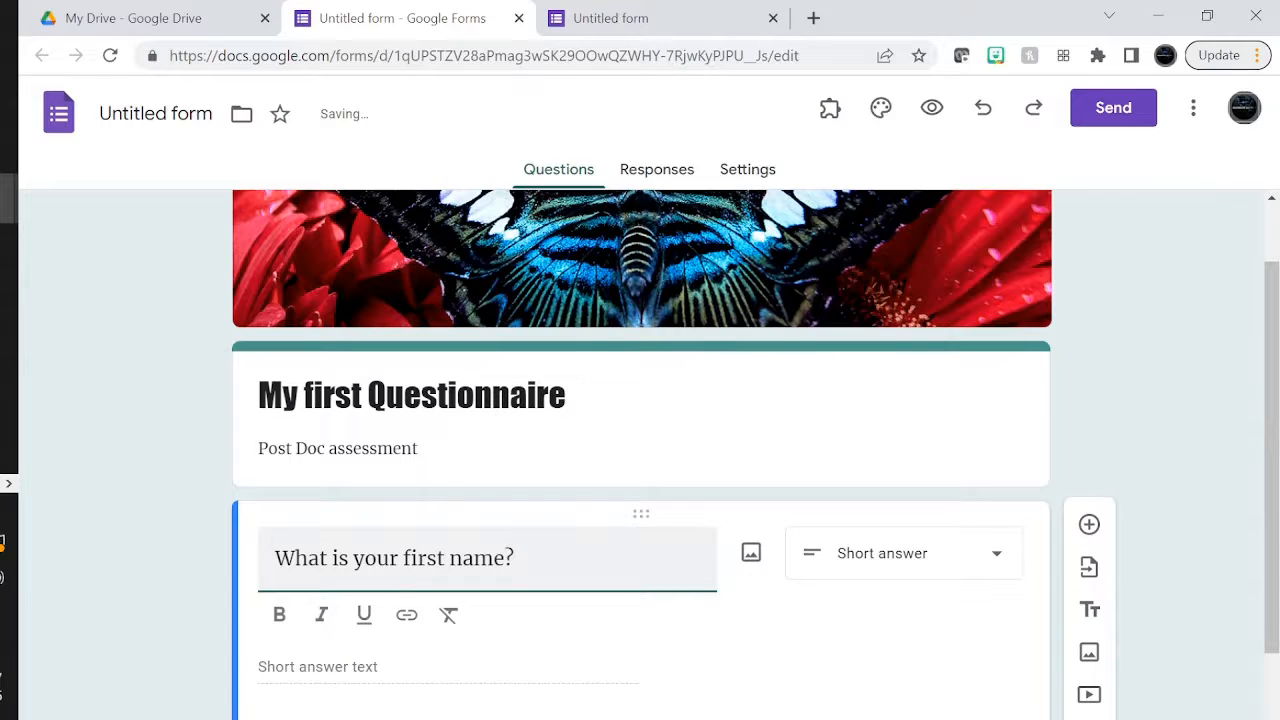
{"action": "key", "text": "Return"}
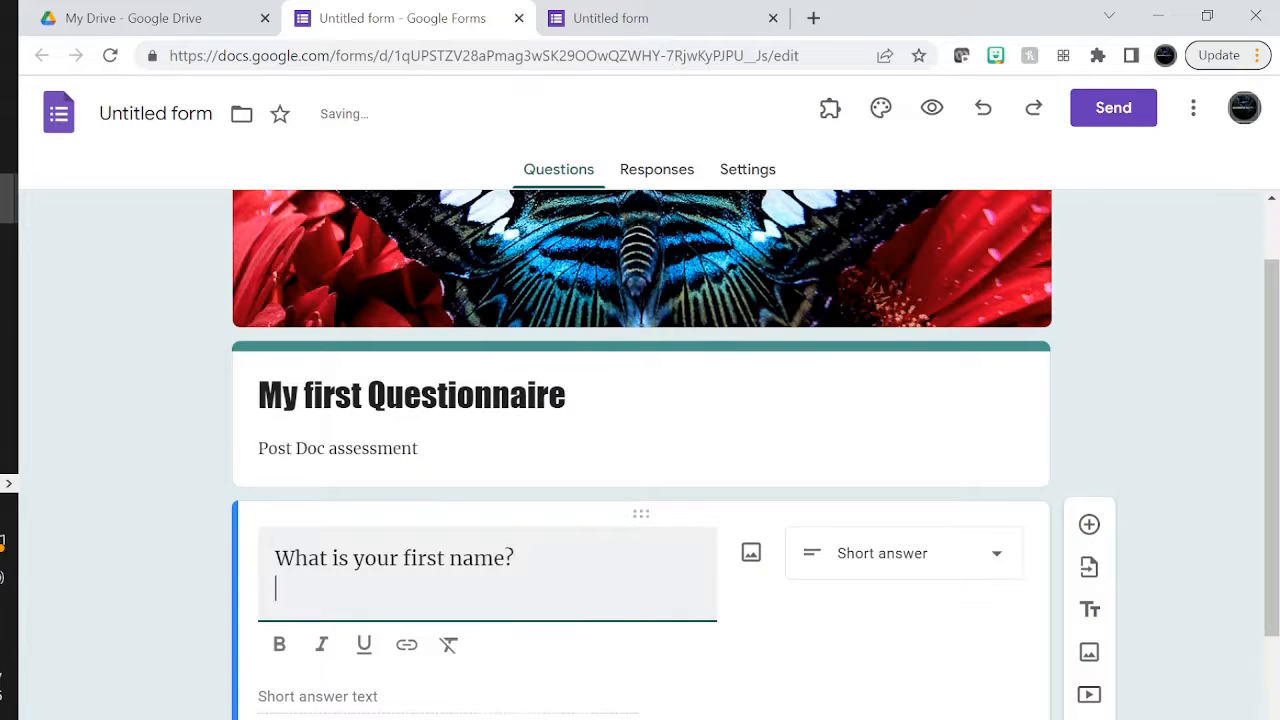
{"action": "key", "text": "BackSpace"}
{"action": "scroll", "coordinate": [463, 580], "scroll_direction": "down", "scroll_amount": 1}
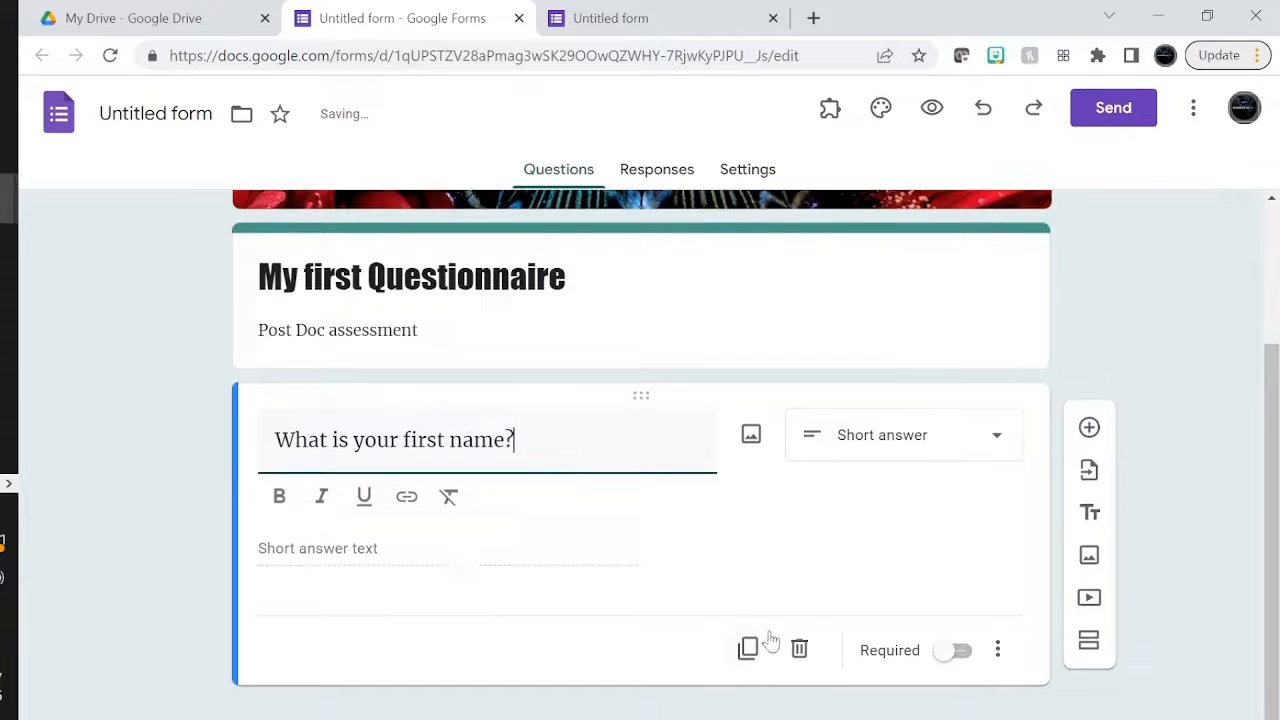
- Duplicate the first name question, change the copy's text to "What is your last name?" and make the copy required
{"action": "left_click", "coordinate": [748, 649]}
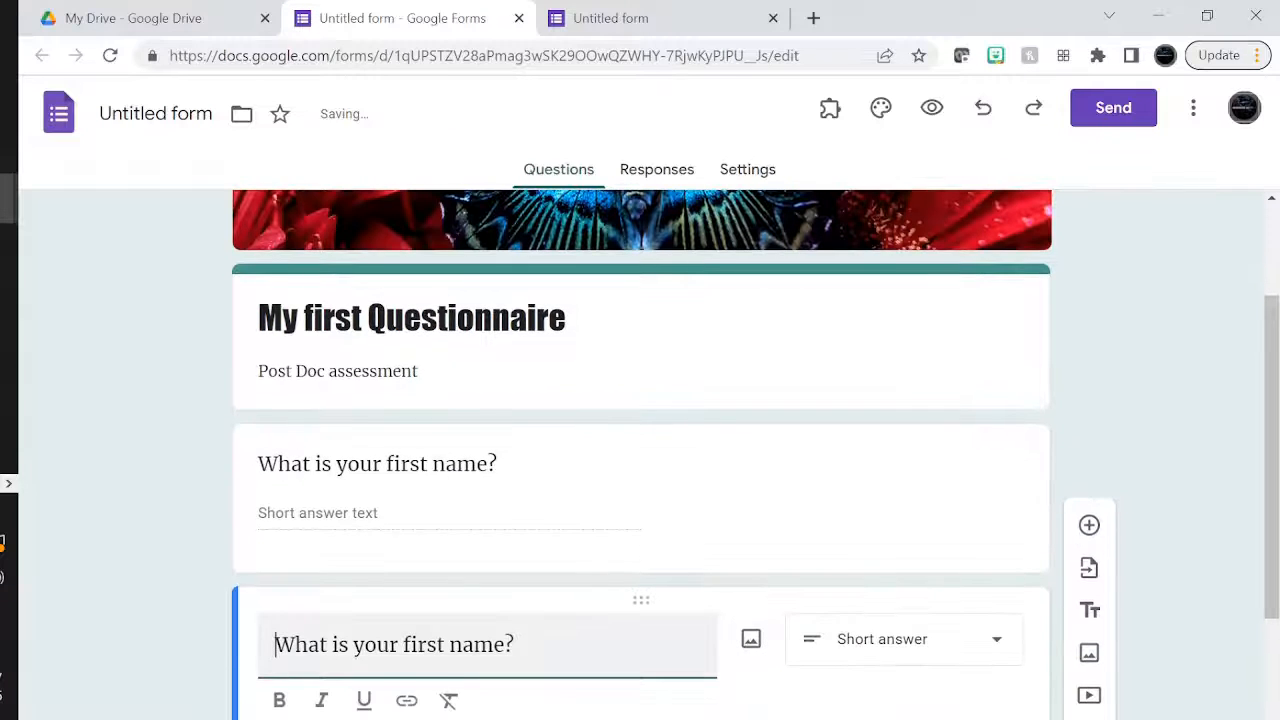
{"action": "double_click", "coordinate": [427, 645]}
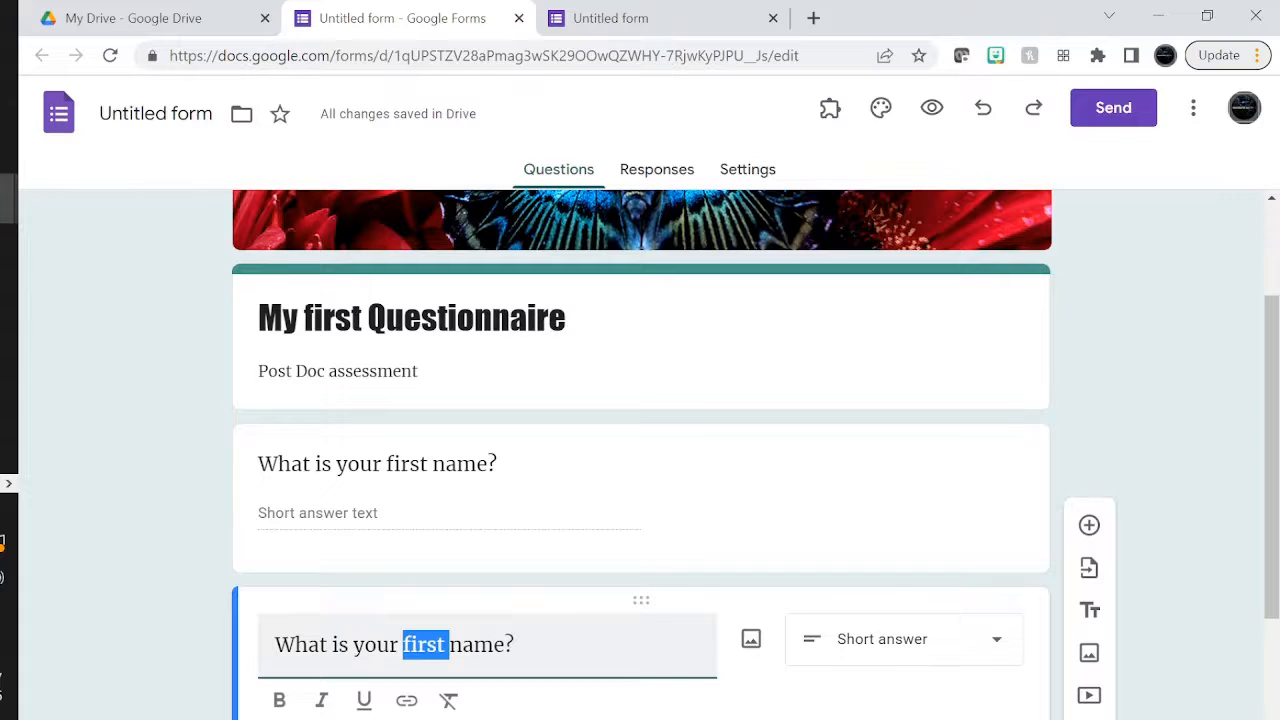
{"action": "type", "text": "last"}
{"action": "scroll", "coordinate": [648, 597], "scroll_direction": "down", "scroll_amount": 1}
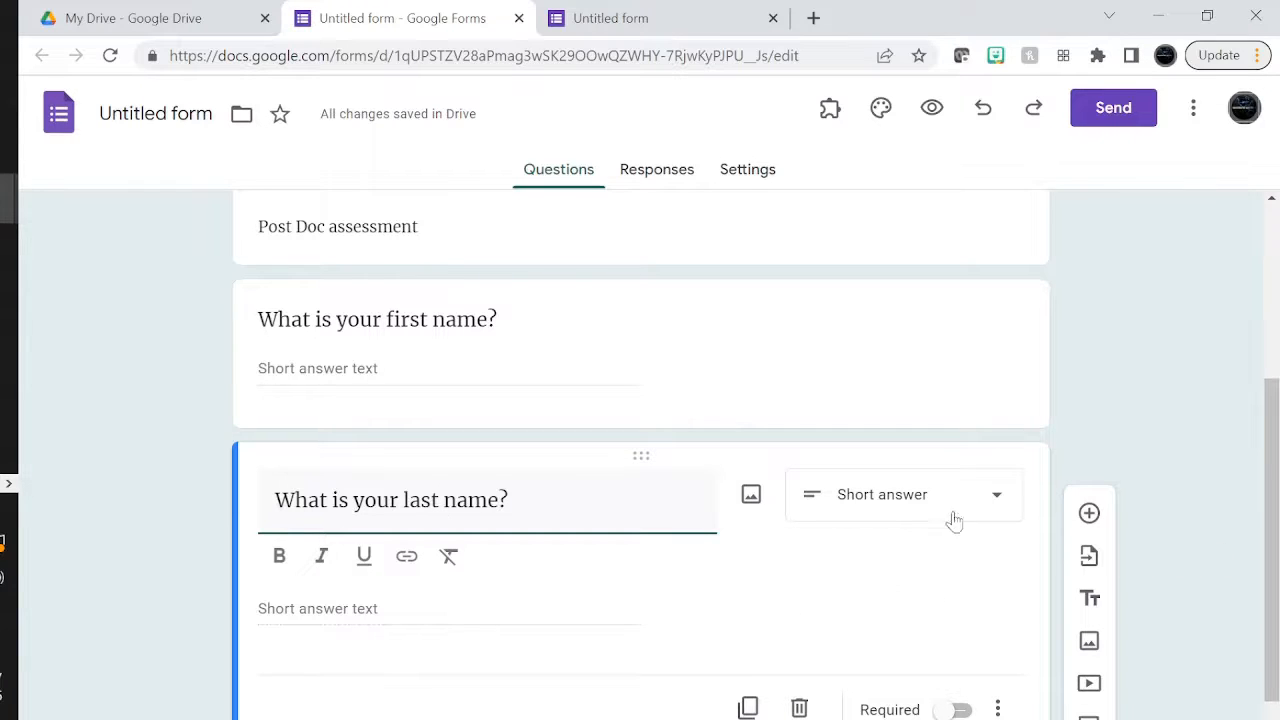
{"action": "left_click", "coordinate": [958, 710]}
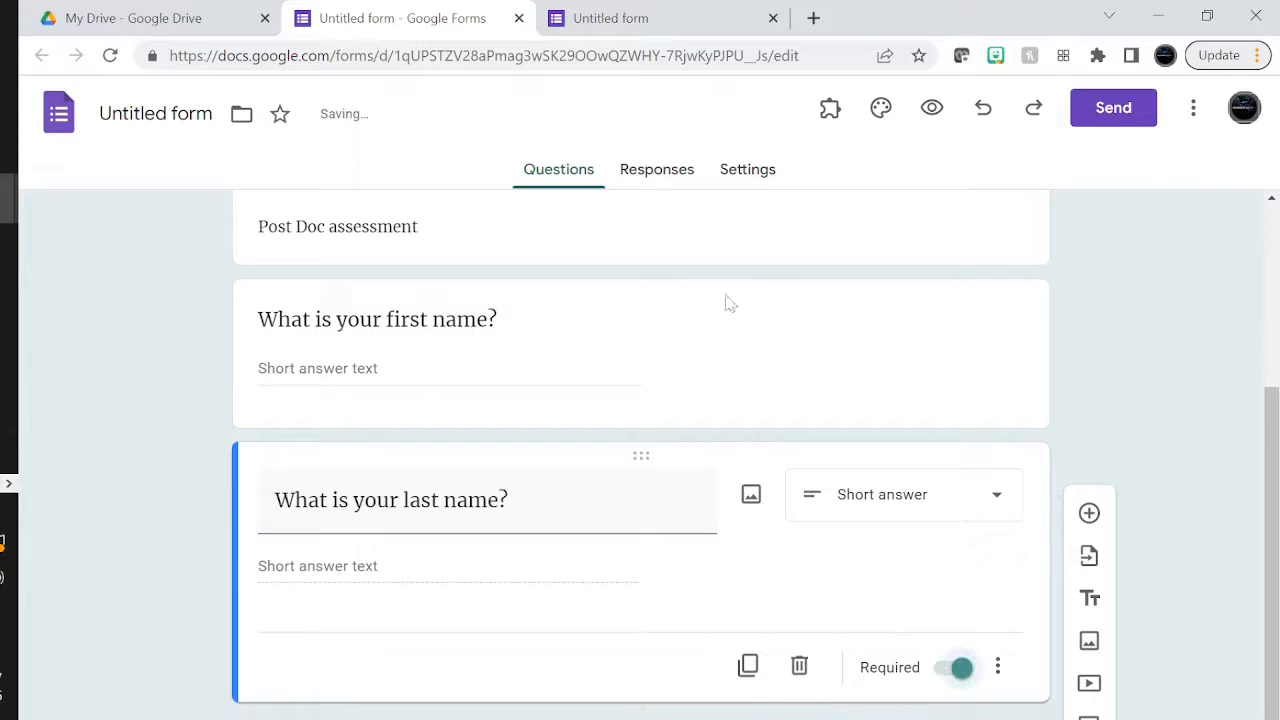
{"action": "left_click", "coordinate": [698, 382]}
{"action": "left_click", "coordinate": [945, 547]}
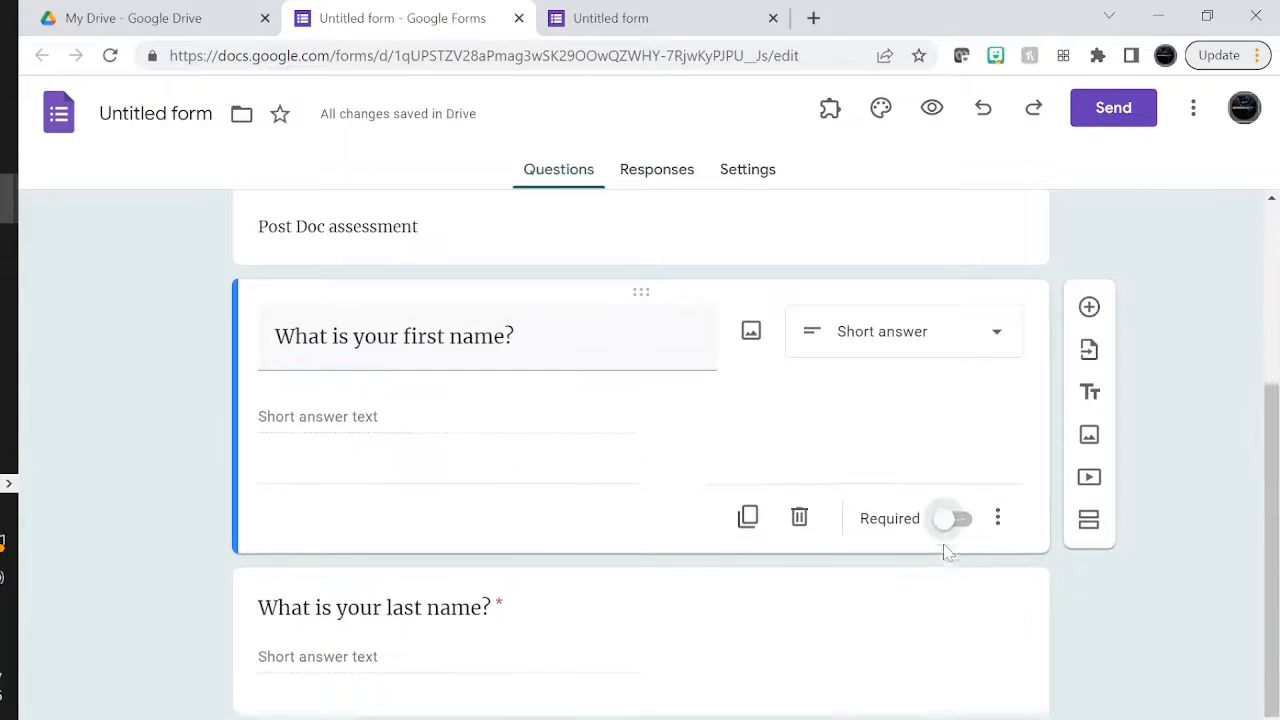
- Add a new section after the last name question and title it "Additional Data"
{"action": "left_click", "coordinate": [752, 666]}
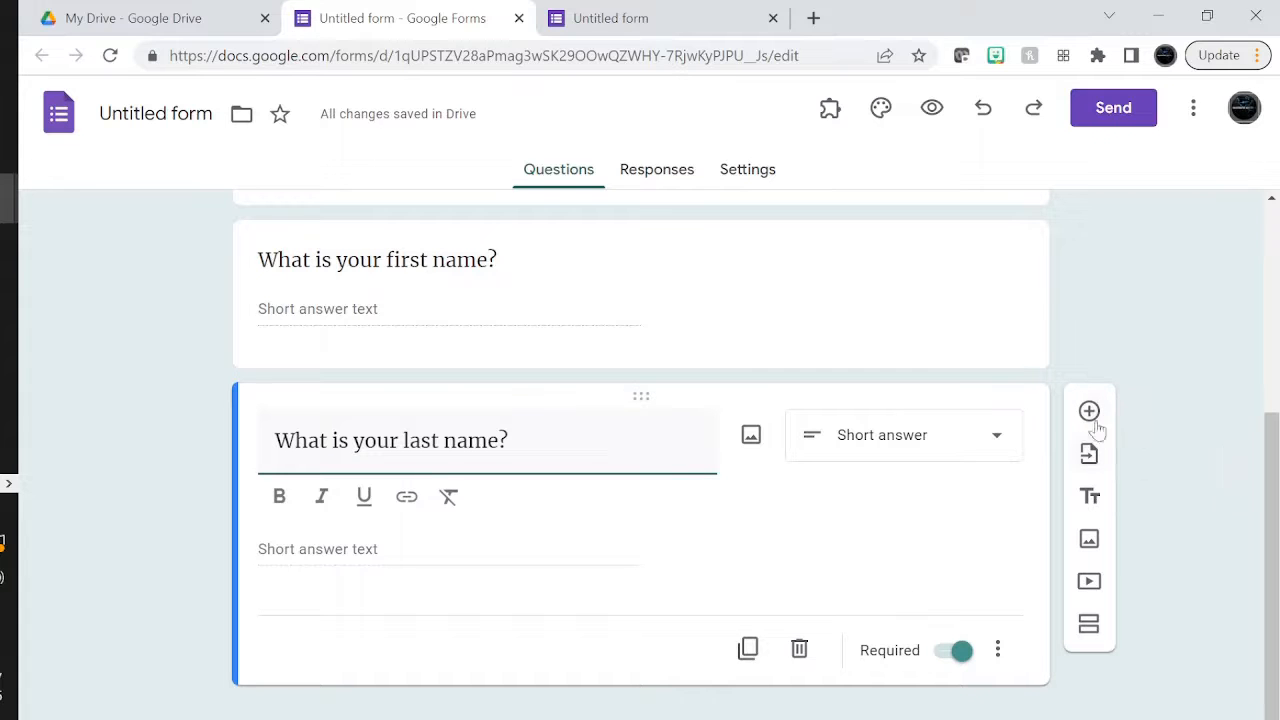
{"action": "left_click", "coordinate": [1089, 625]}
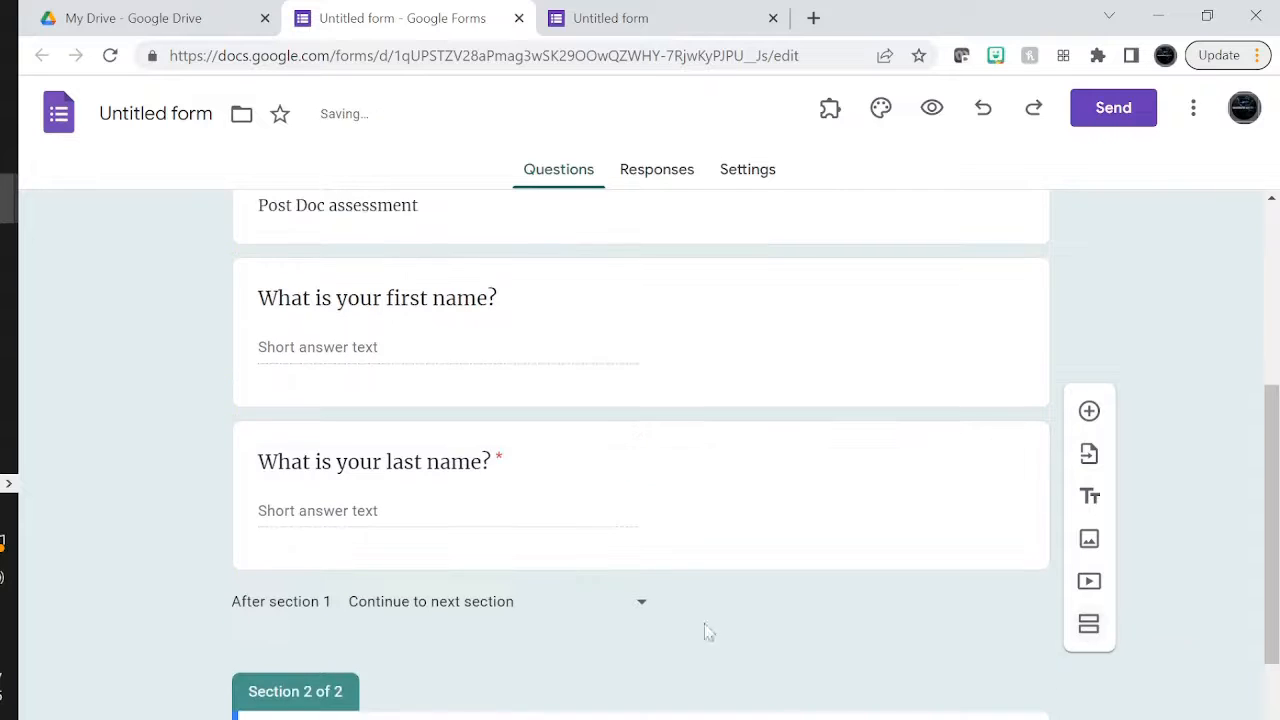
{"action": "type", "text": "Additi"}
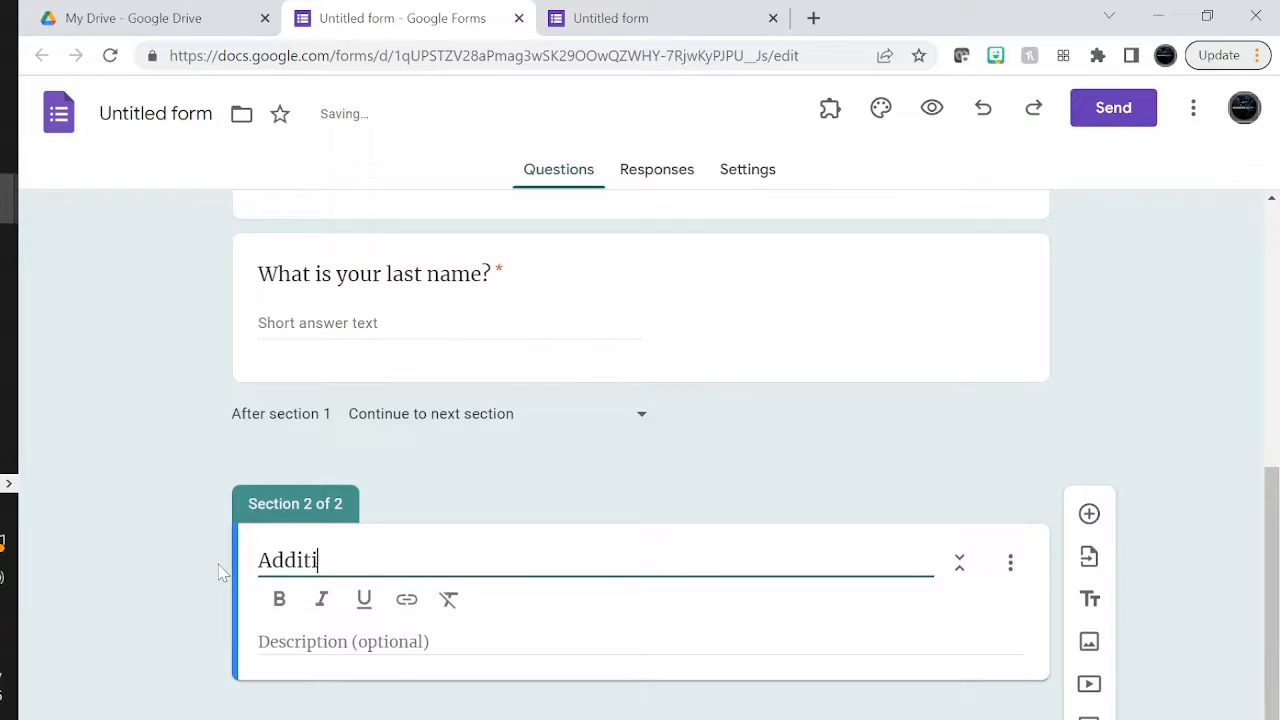
{"action": "type", "text": "onal Data"}
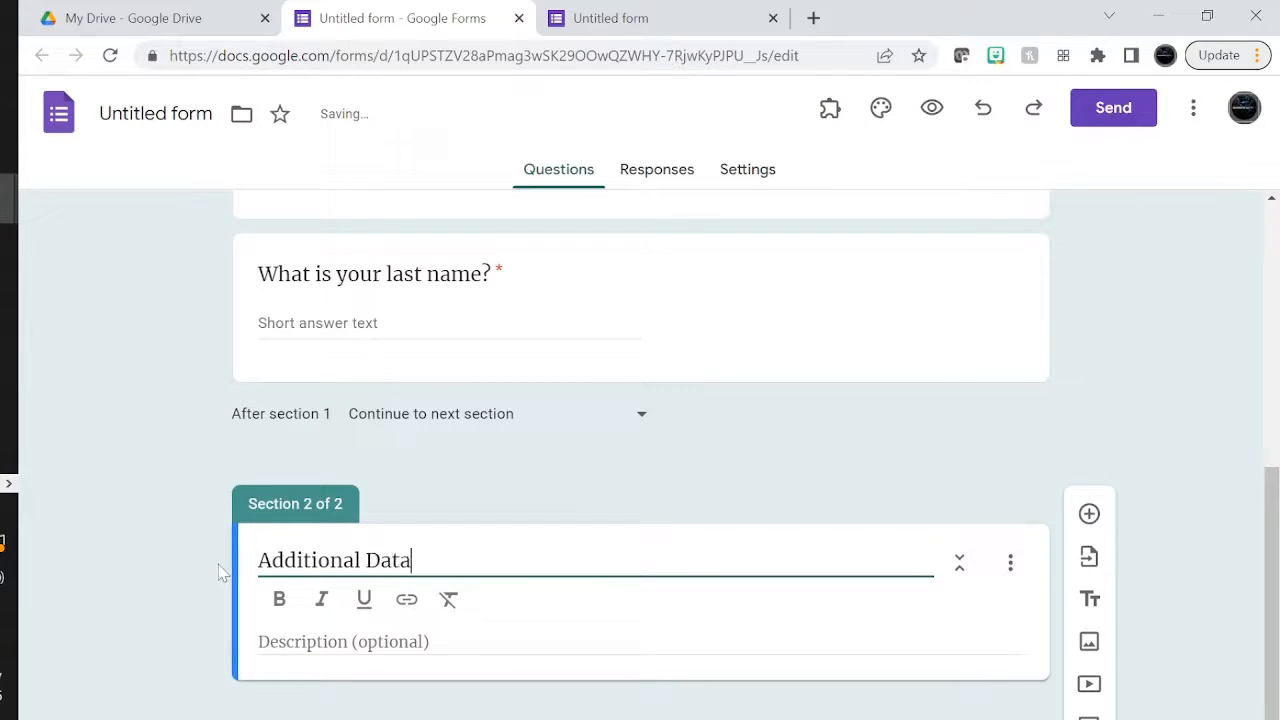
- Add the question "What is your email address?" to the Additional Data section
{"action": "left_click", "coordinate": [1089, 513]}
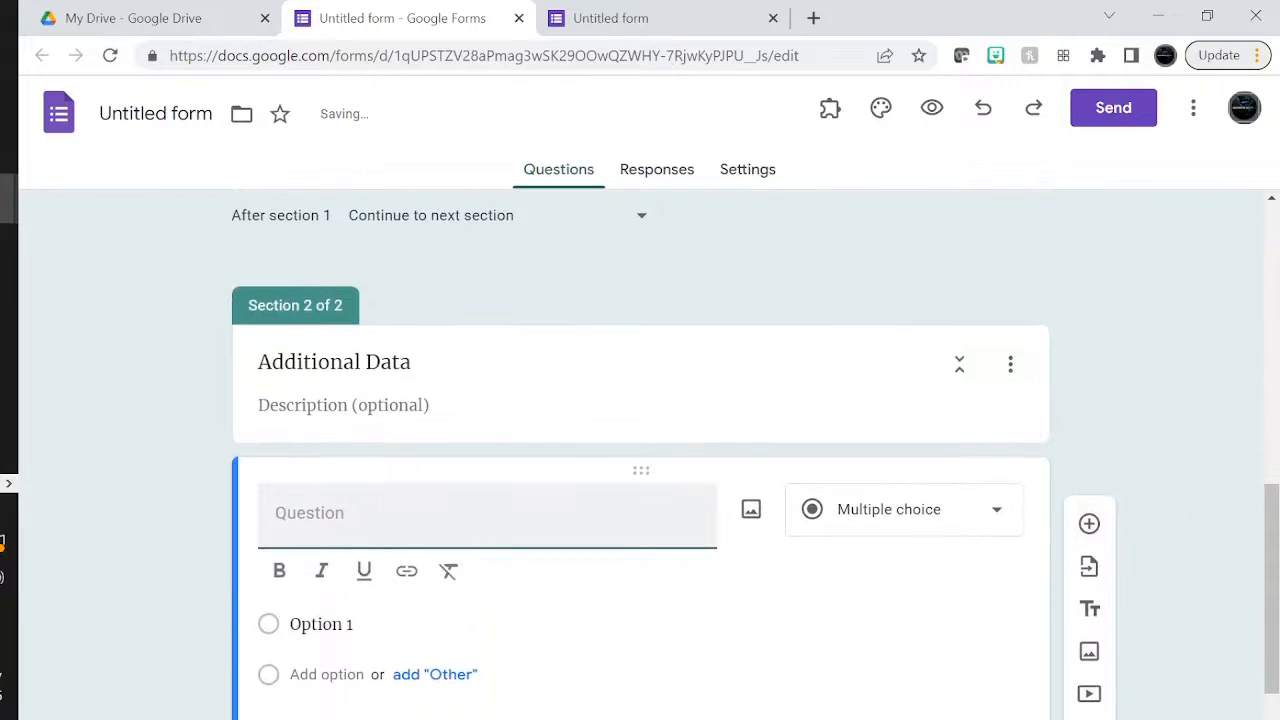
{"action": "type", "text": "What is your "}
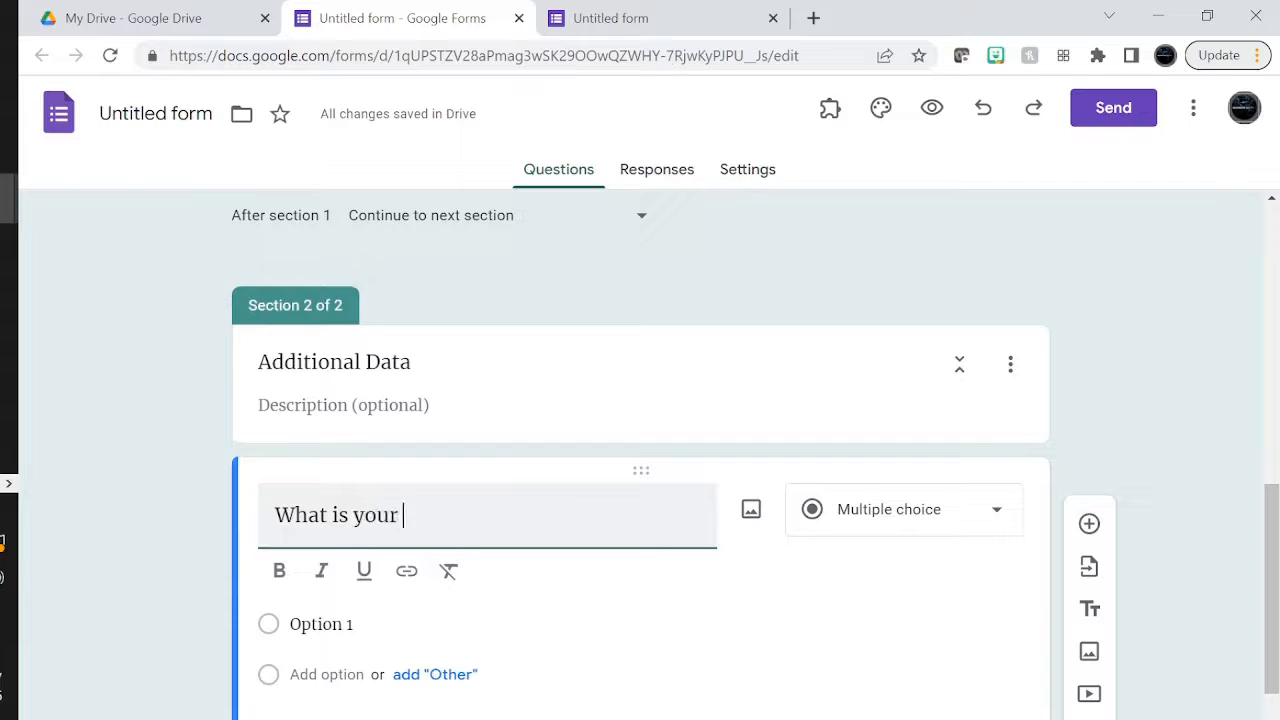
{"action": "type", "text": "email address"}
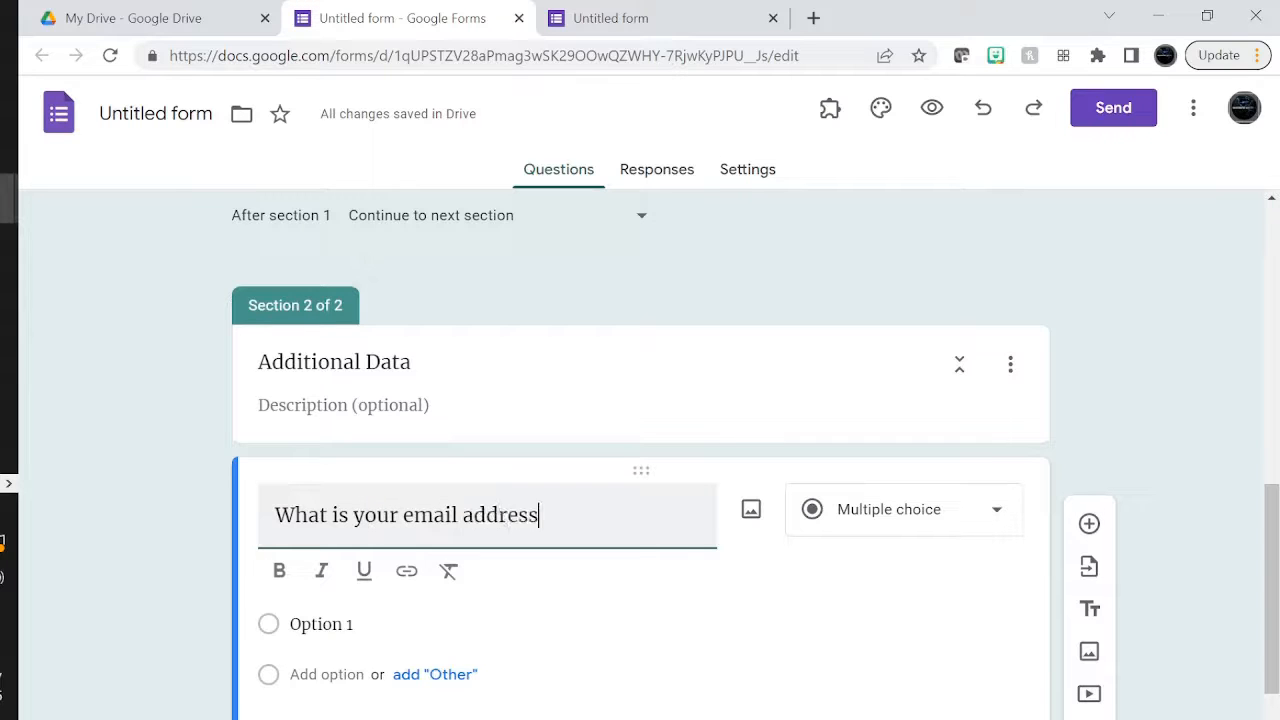
{"action": "type", "text": "?"}
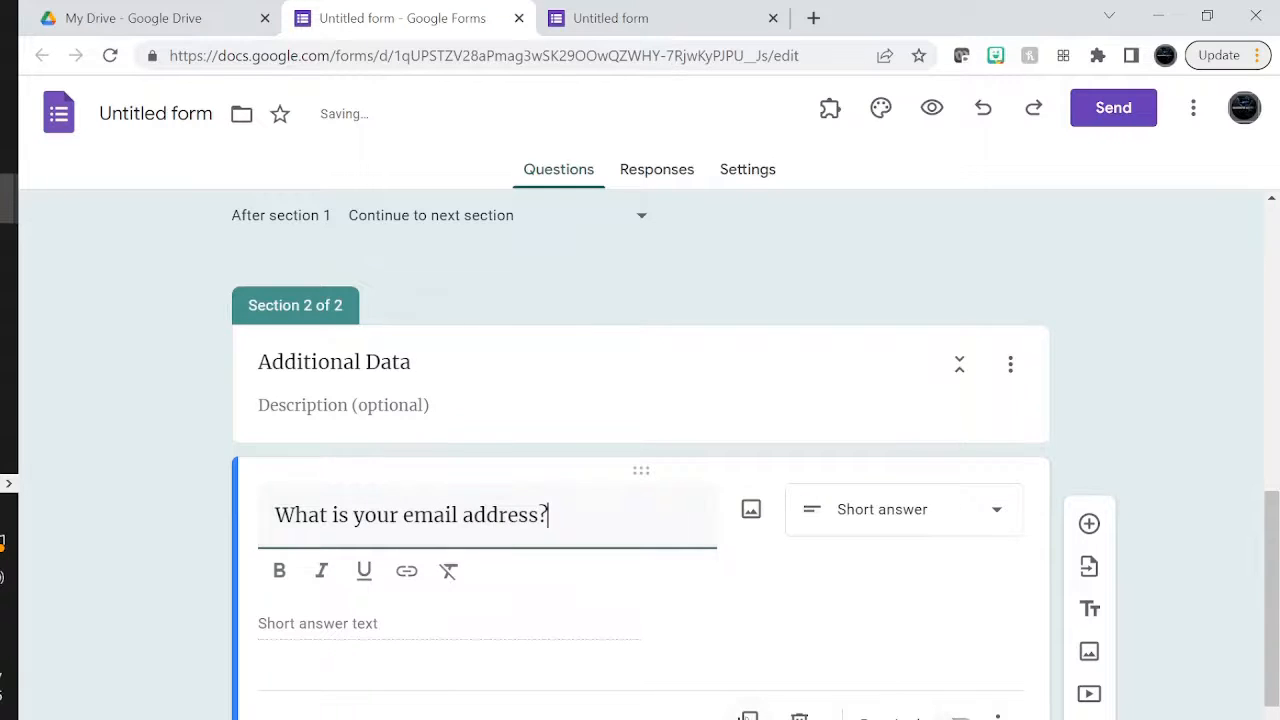
- Duplicate the email address question and change the copy's text to "What is your phone number?"
{"action": "left_click", "coordinate": [748, 716]}
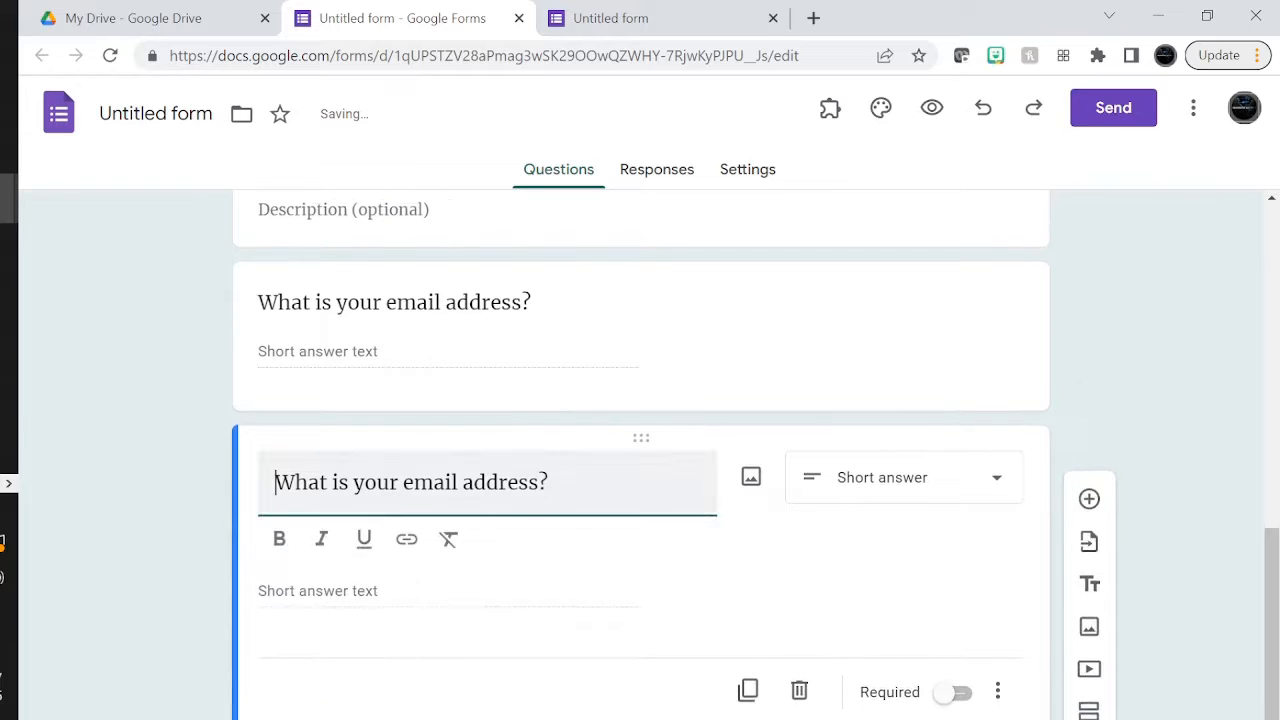
{"action": "left_click_drag", "start_coordinate": [403, 483], "coordinate": [538, 483]}
{"action": "type", "text": "phone number"}
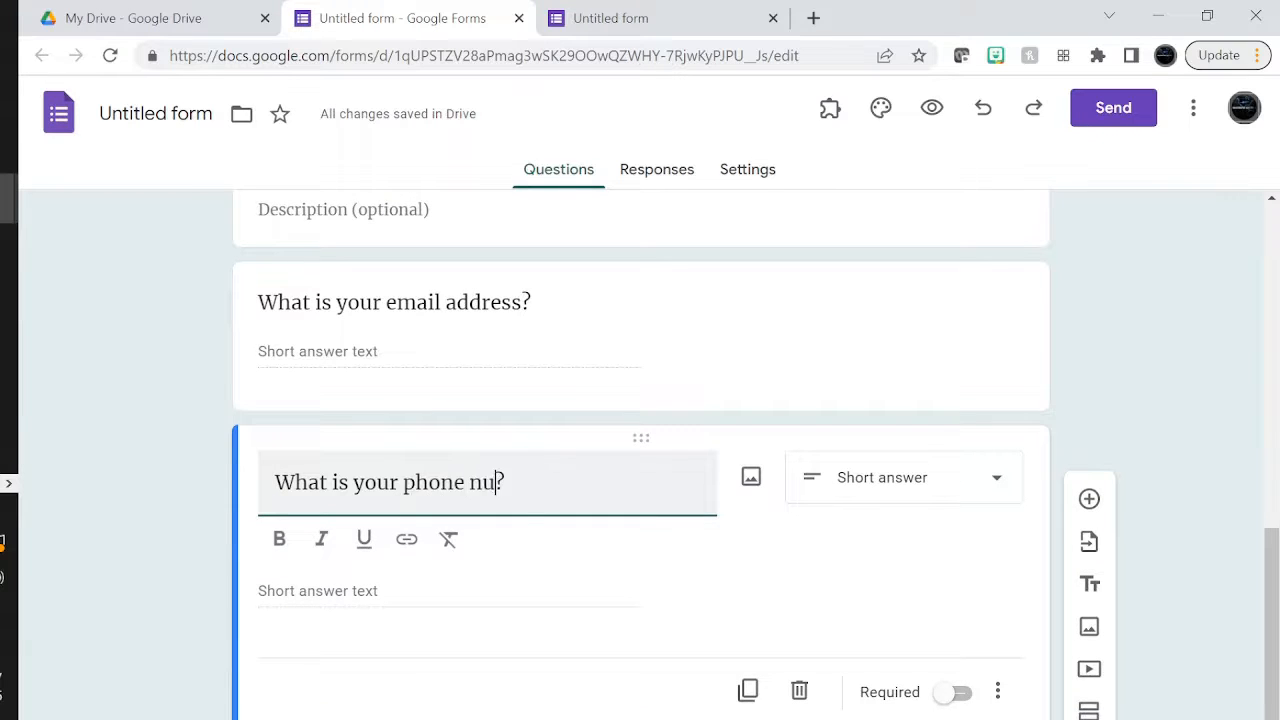
{"action": "left_click", "coordinate": [905, 477]}
{"action": "left_click", "coordinate": [630, 583]}
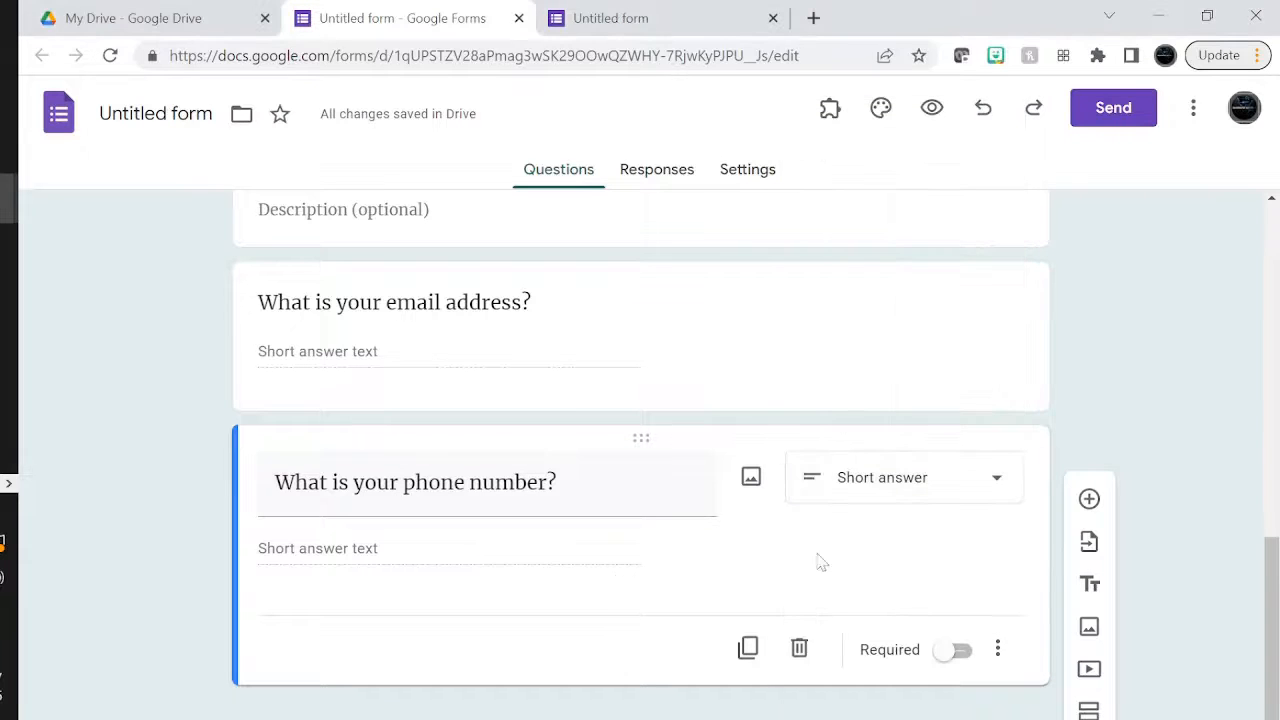
{"action": "left_click", "coordinate": [928, 483]}
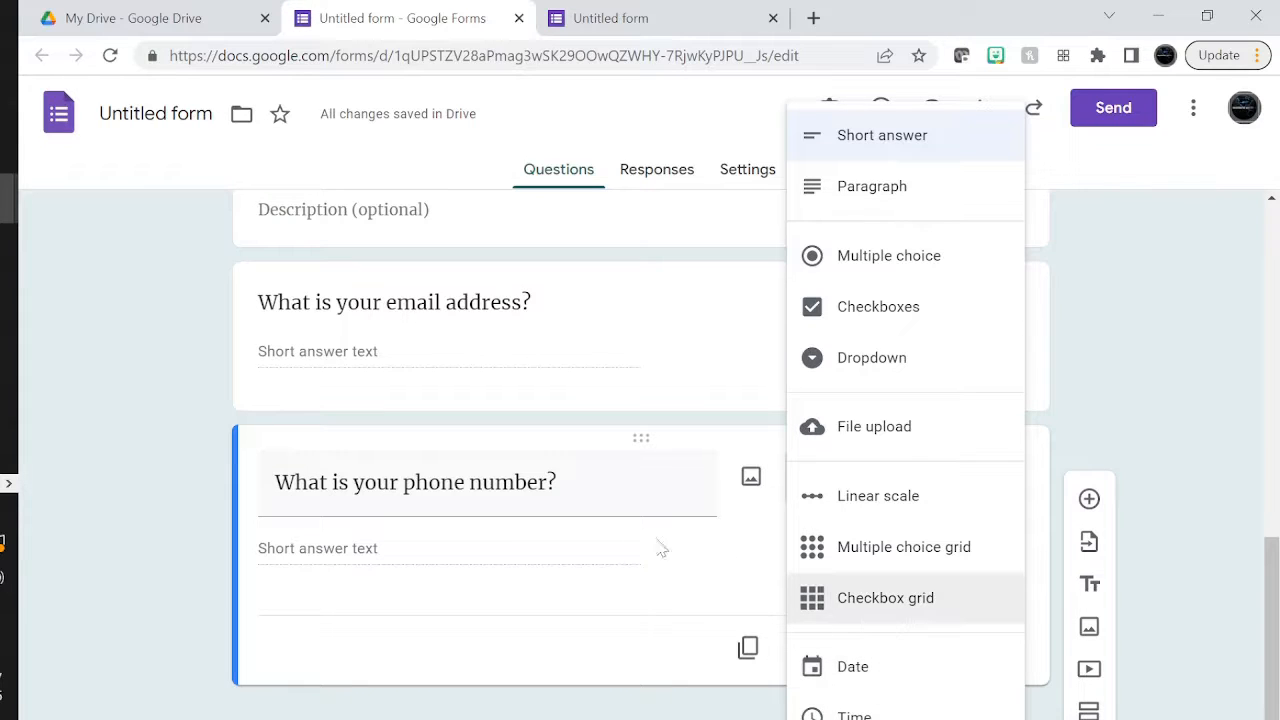
{"action": "left_click", "coordinate": [580, 582]}
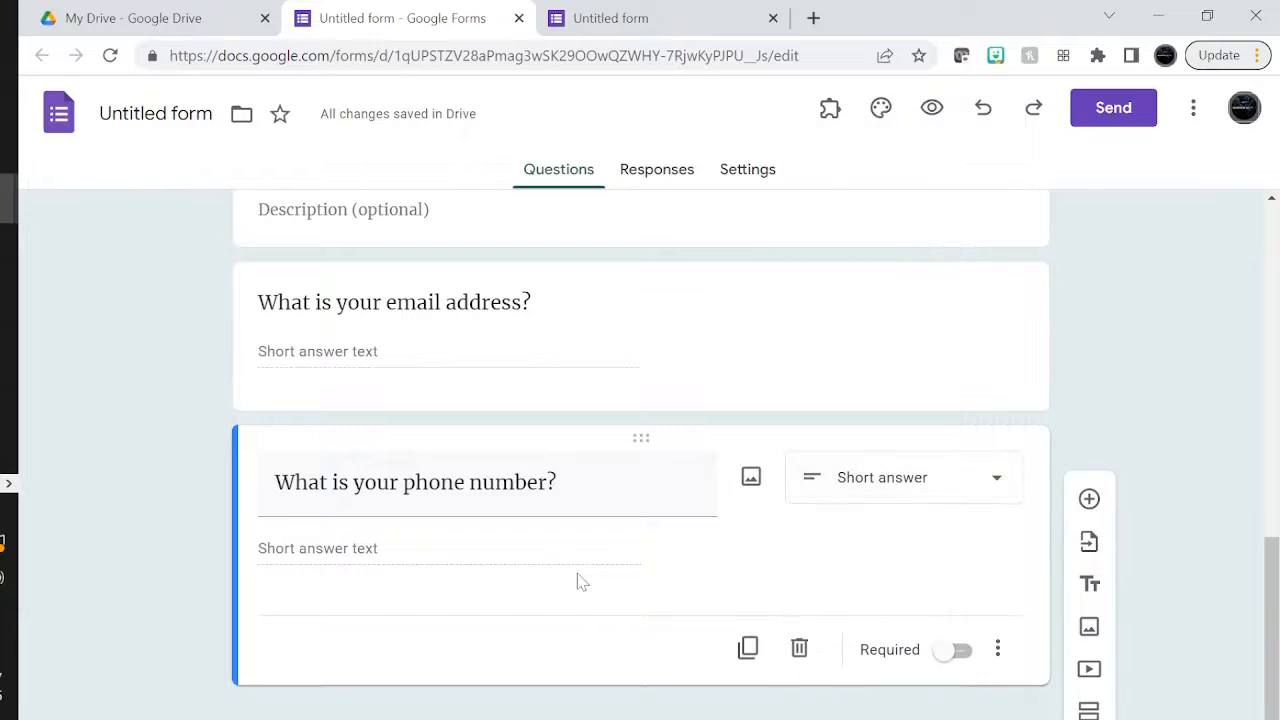
- Add response validation to the phone number question with the rule Number, Is number
{"action": "left_click", "coordinate": [997, 650]}
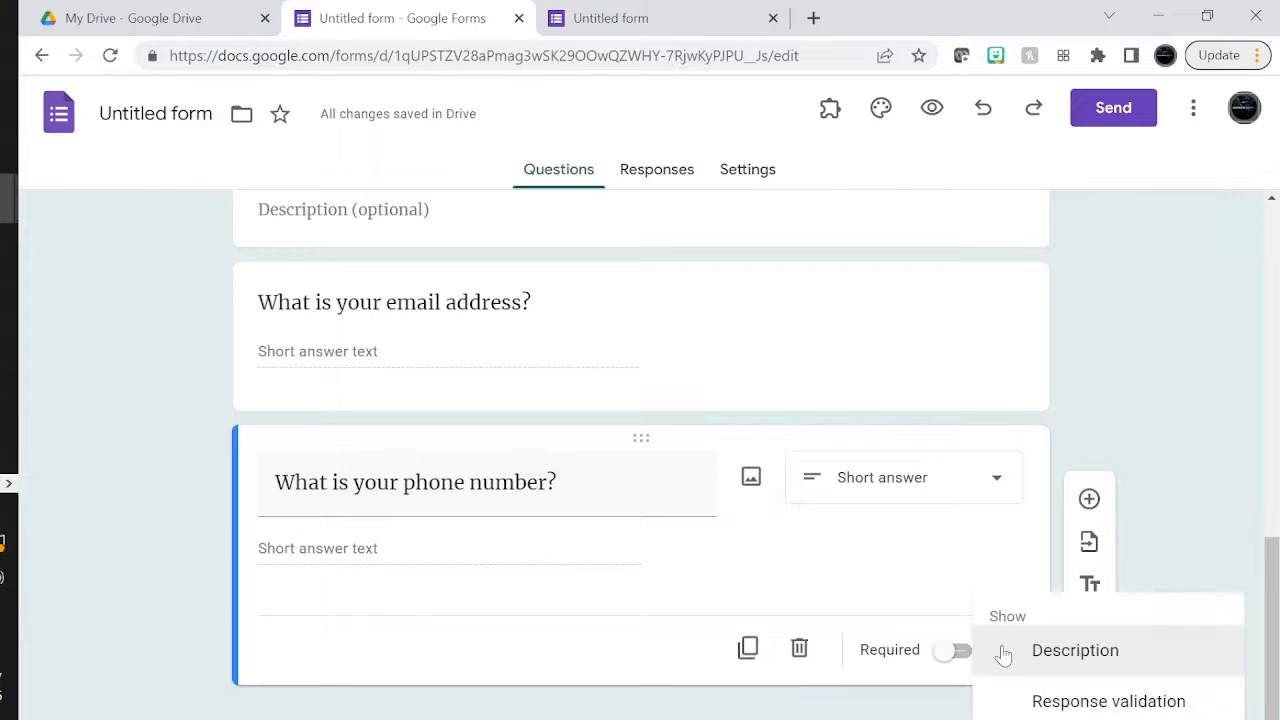
{"action": "left_click", "coordinate": [1067, 711]}
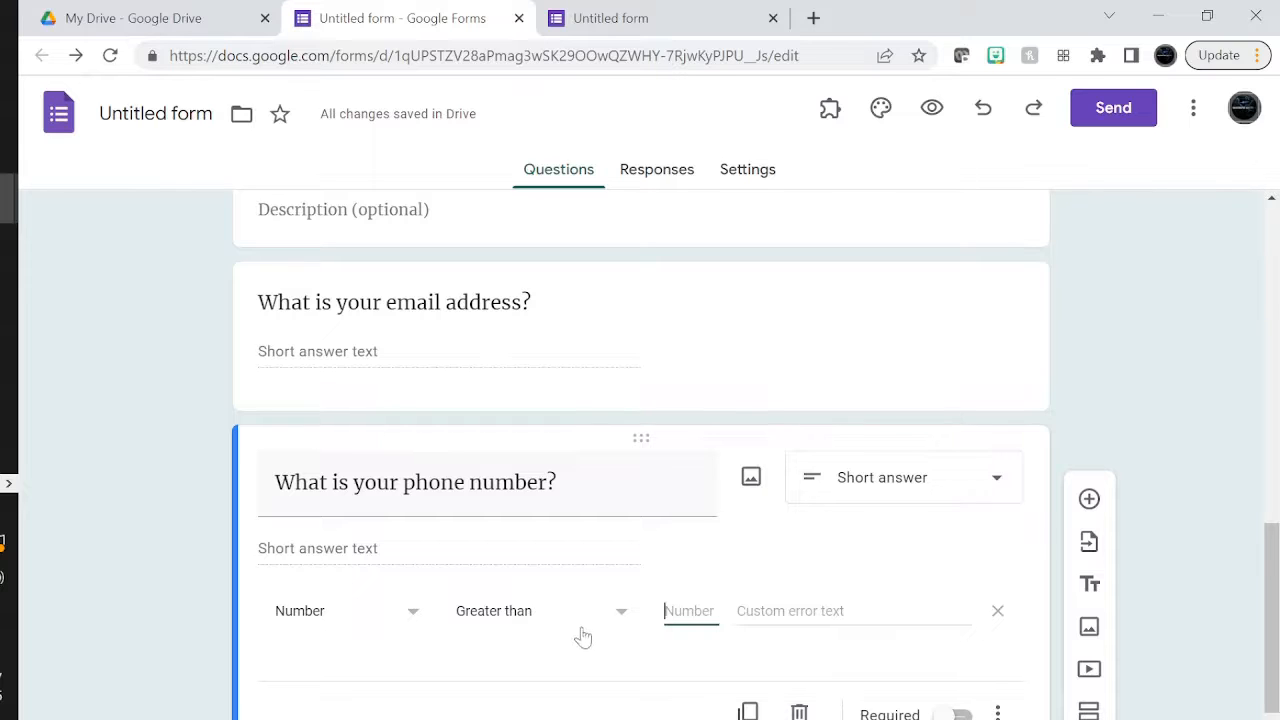
{"action": "left_click", "coordinate": [424, 618]}
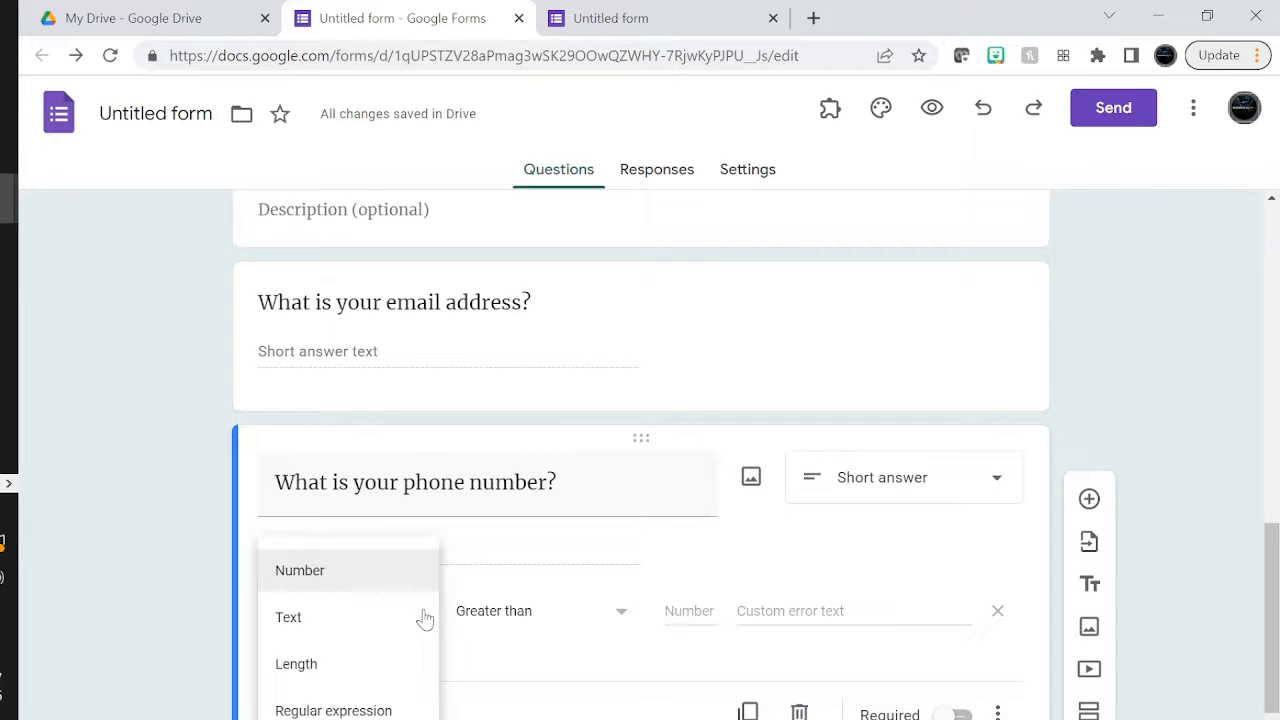
{"action": "left_click", "coordinate": [310, 588]}
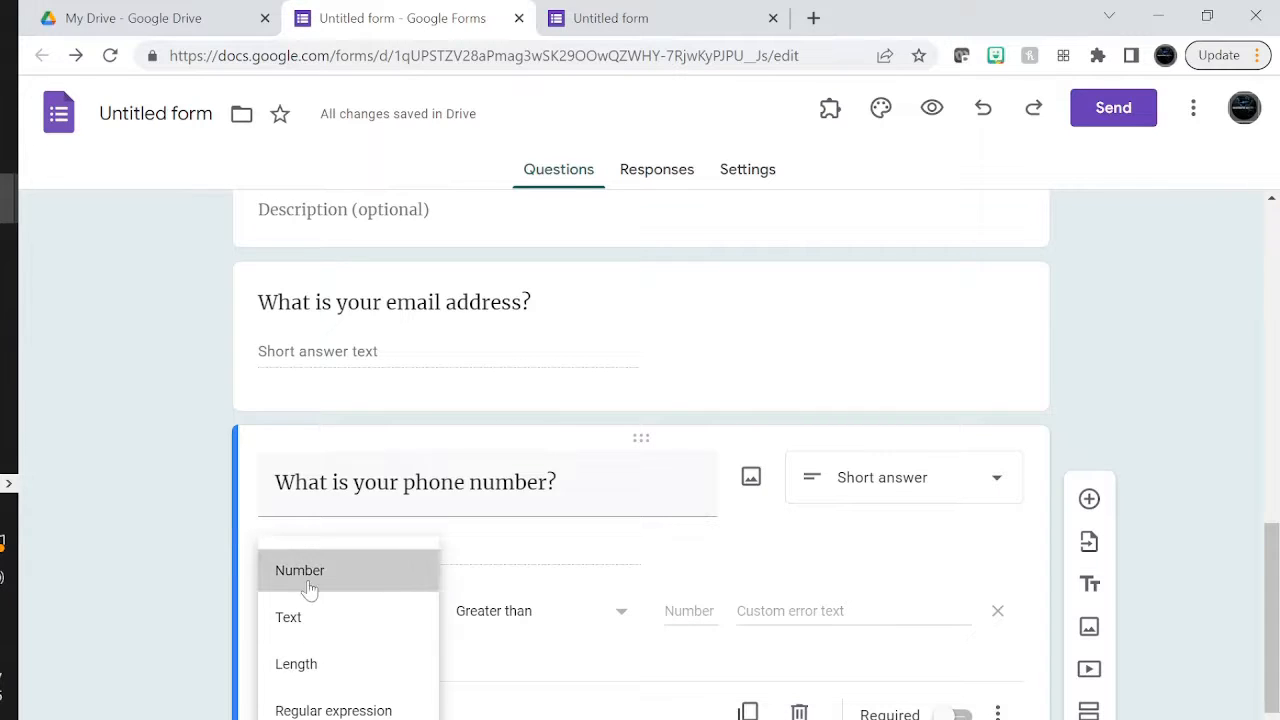
{"action": "left_click", "coordinate": [592, 614]}
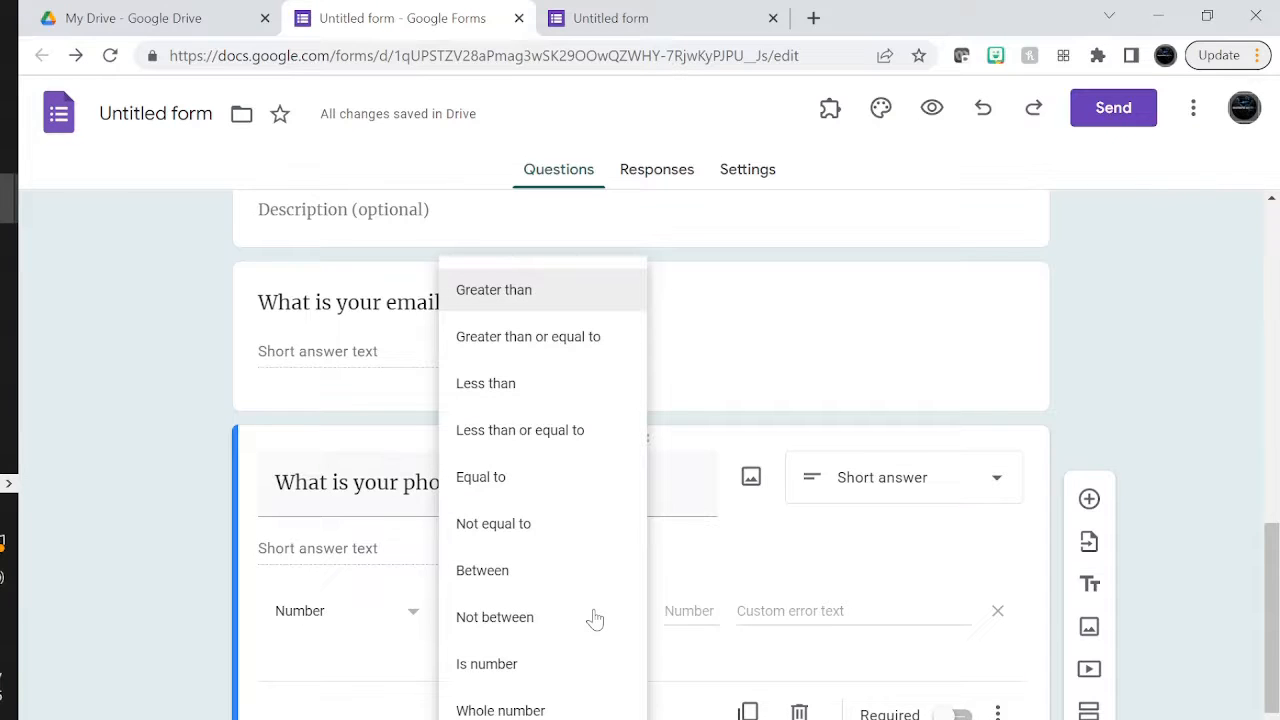
{"action": "left_click", "coordinate": [497, 664]}
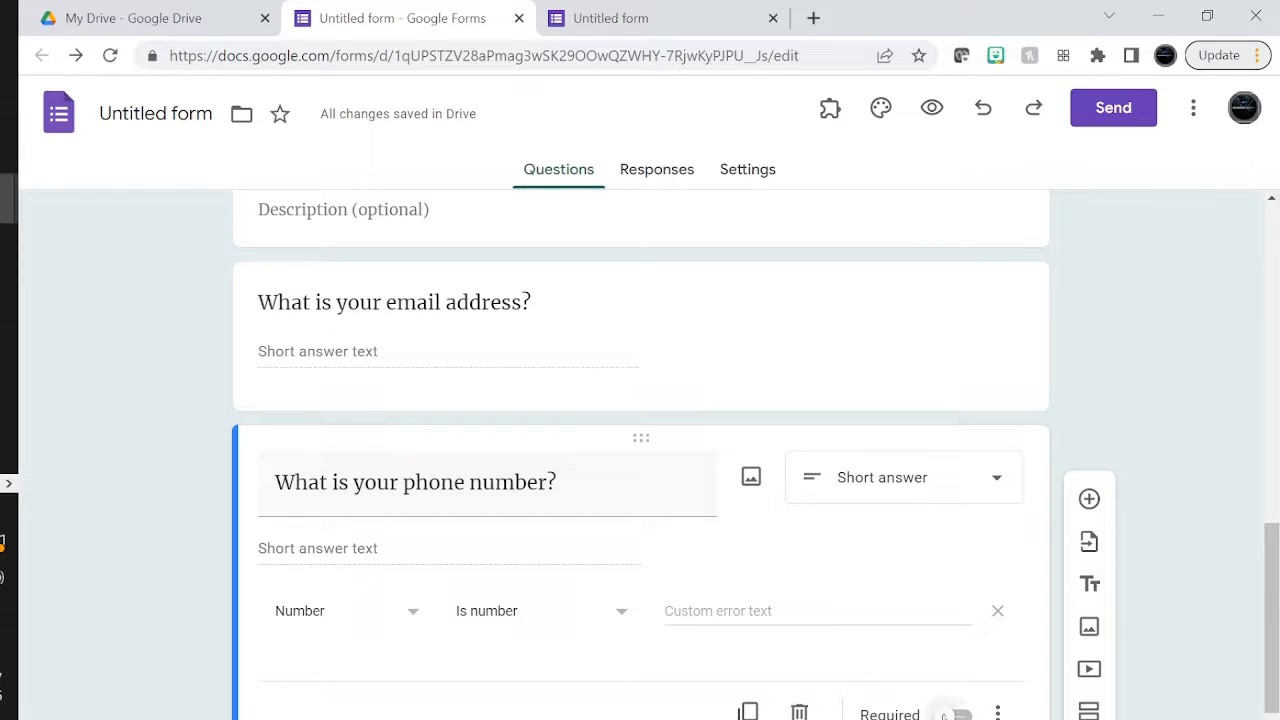
- Make the phone number question required and set its custom error text to "Must be a valid phone number"
{"action": "left_click", "coordinate": [955, 714]}
{"action": "left_click", "coordinate": [720, 611]}
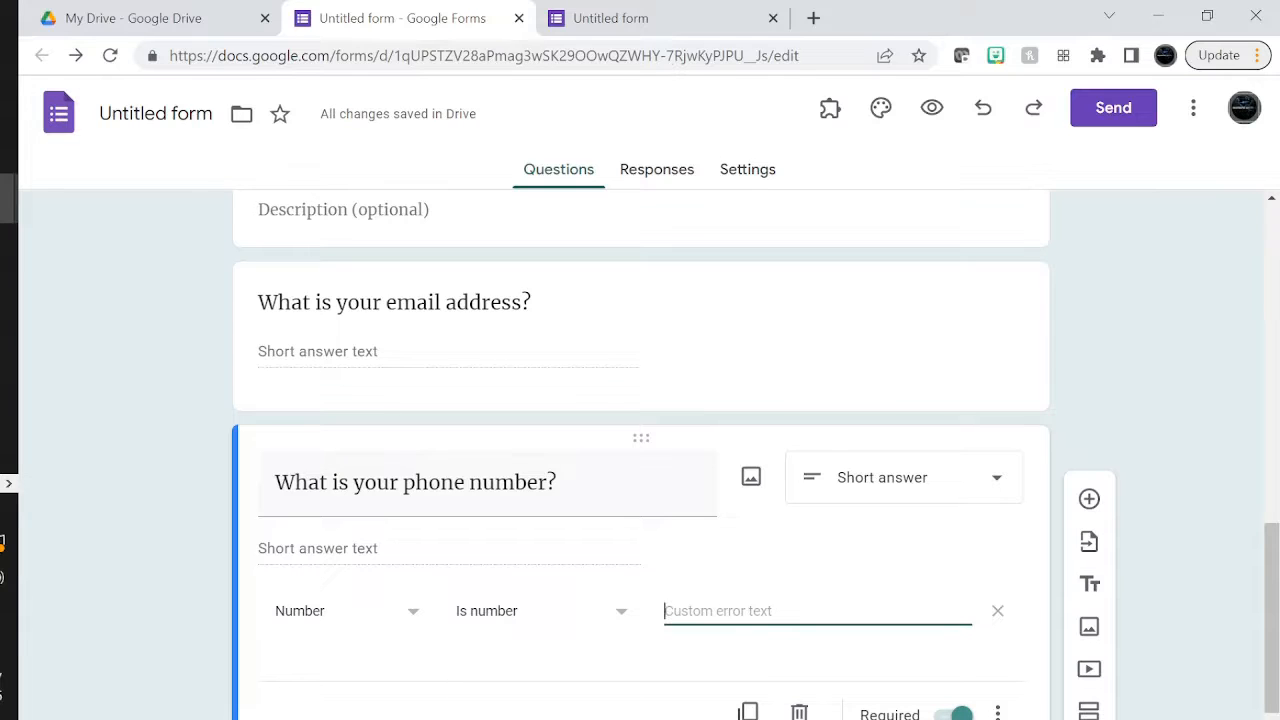
{"action": "type", "text": "Must be a valid phone number"}
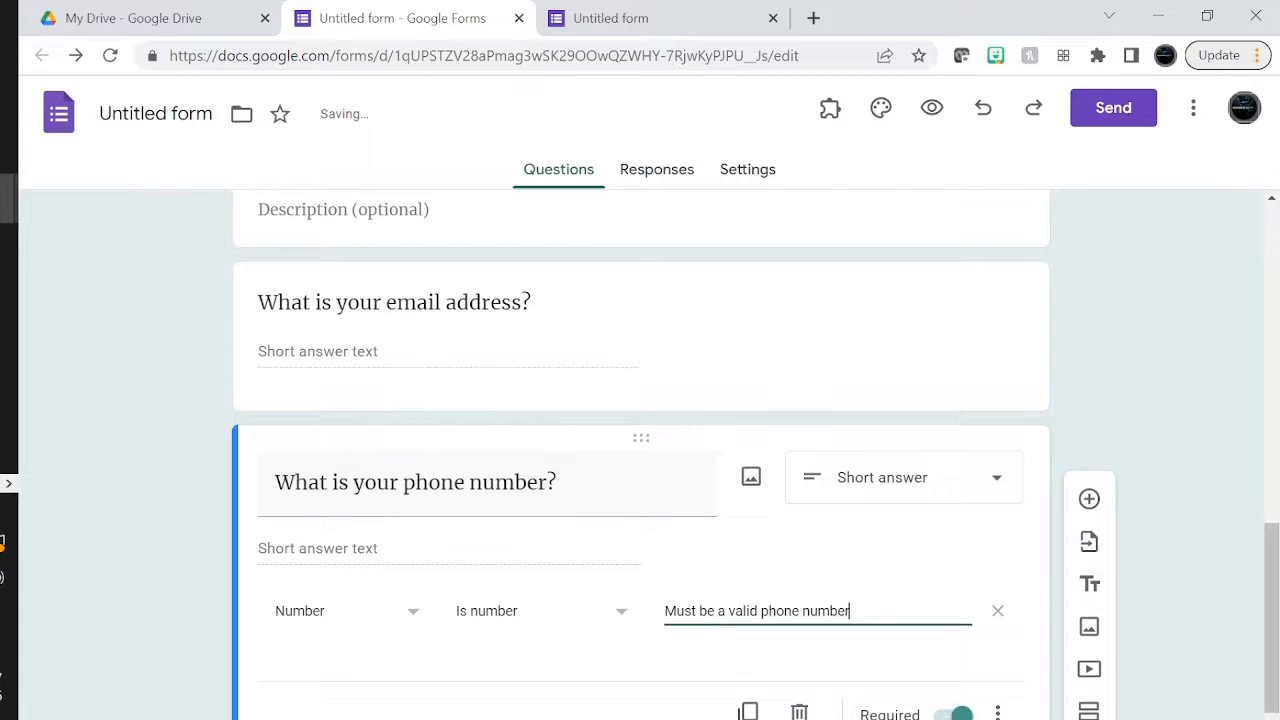
{"action": "left_click", "coordinate": [1200, 410]}
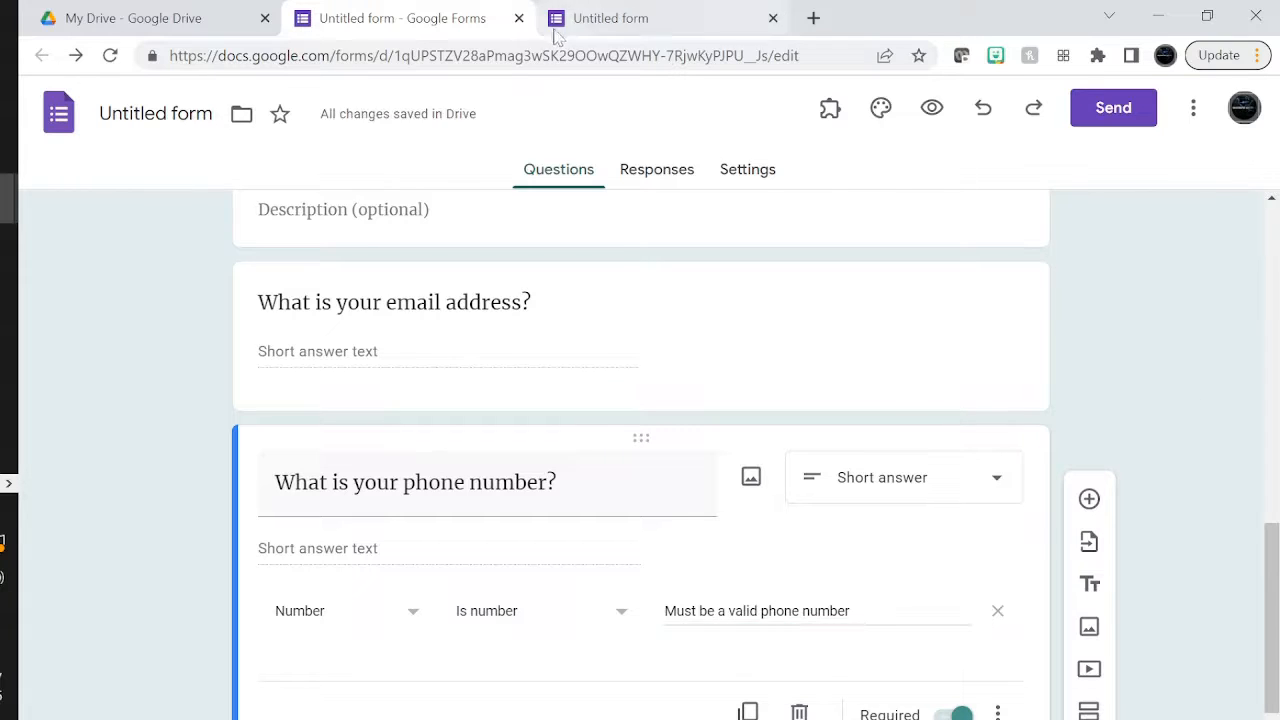
- Refresh the form preview and try to continue to the next section without answering the required last name question
{"action": "left_click", "coordinate": [680, 16]}
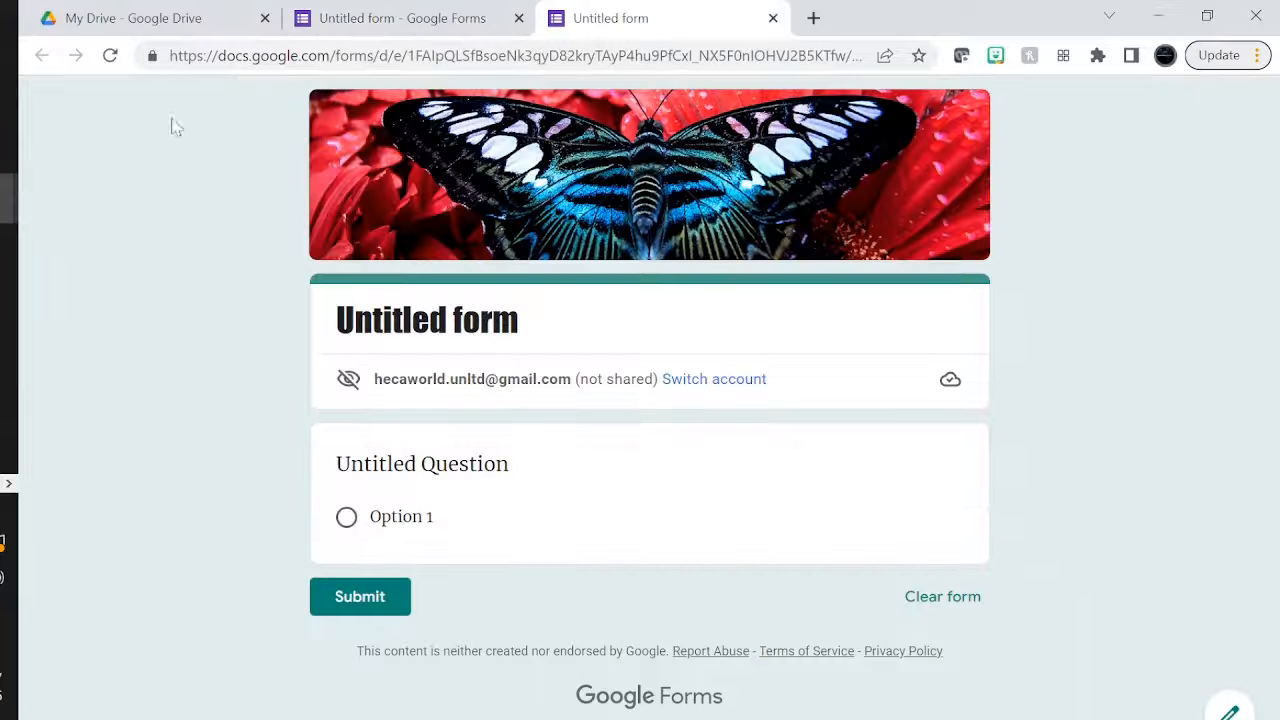
{"action": "left_click", "coordinate": [110, 55]}
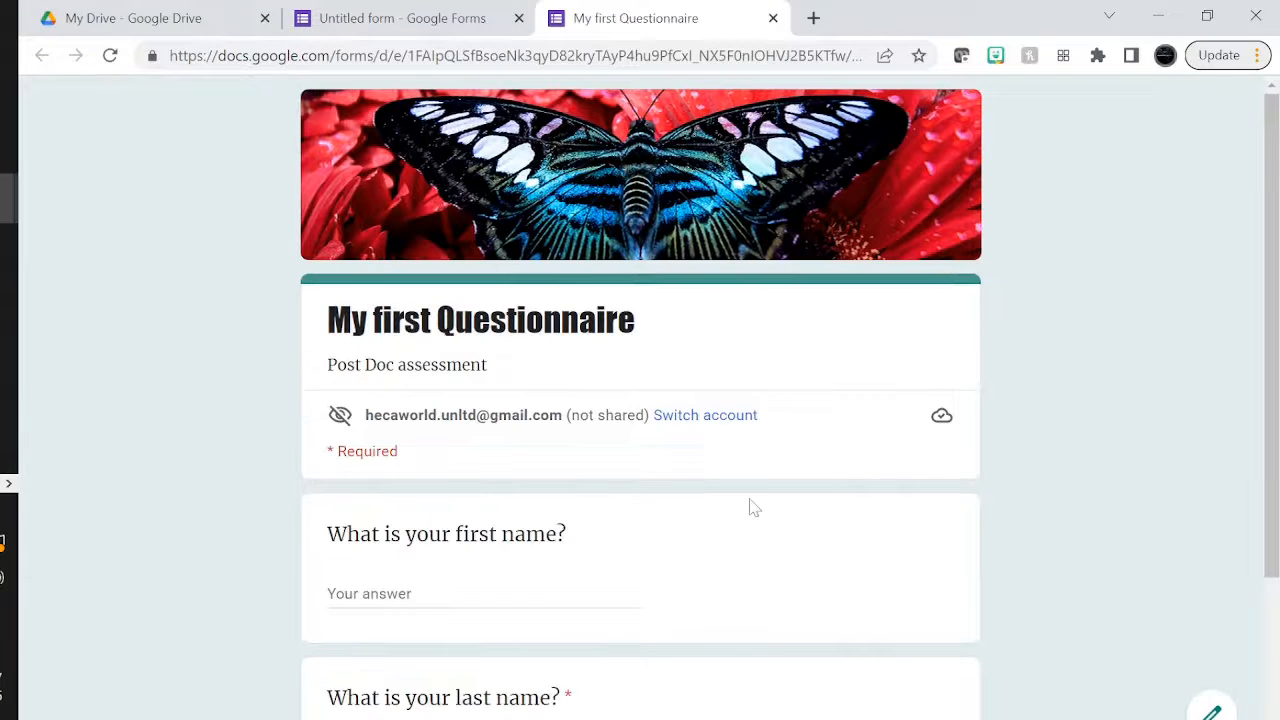
{"action": "scroll", "coordinate": [754, 508], "scroll_direction": "down", "scroll_amount": 3}
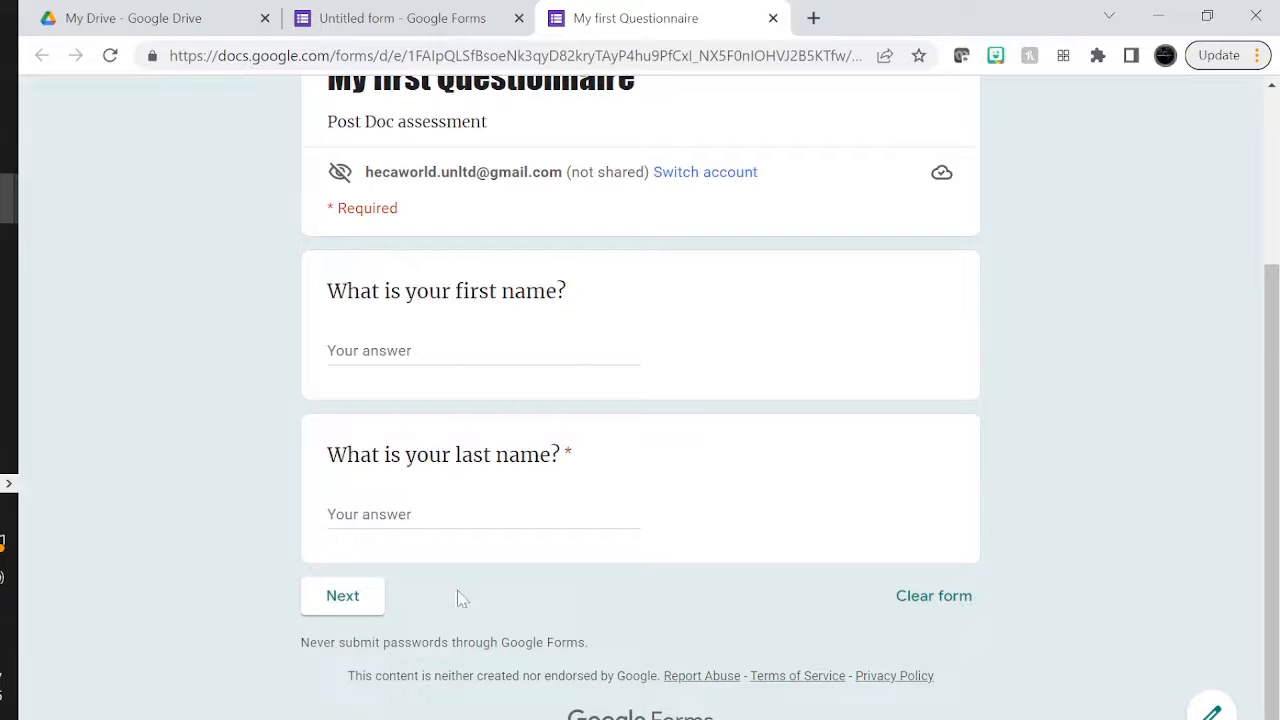
{"action": "left_click", "coordinate": [345, 597]}
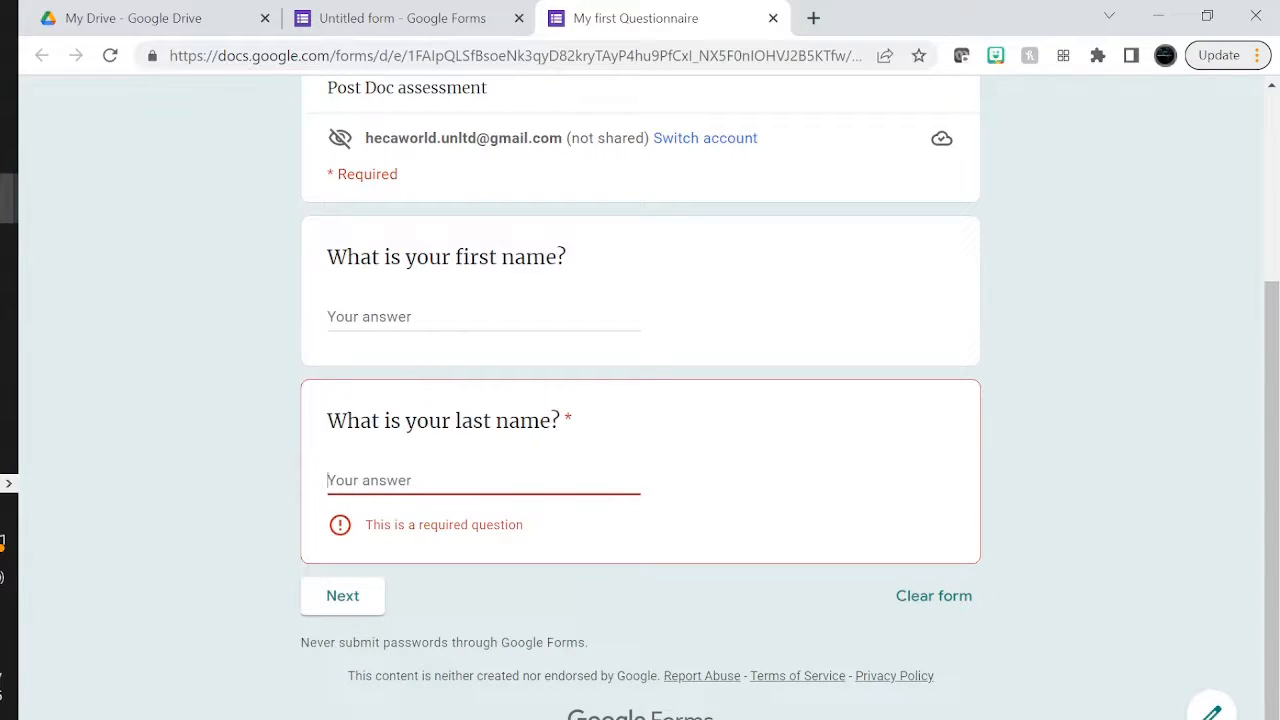
- Answer the last name question with the test text "sadasdgas" and continue to the Additional Data section
{"action": "key", "text": "shift+Tab"}
{"action": "key", "text": "Tab"}
{"action": "type", "text": "sadasdgas"}
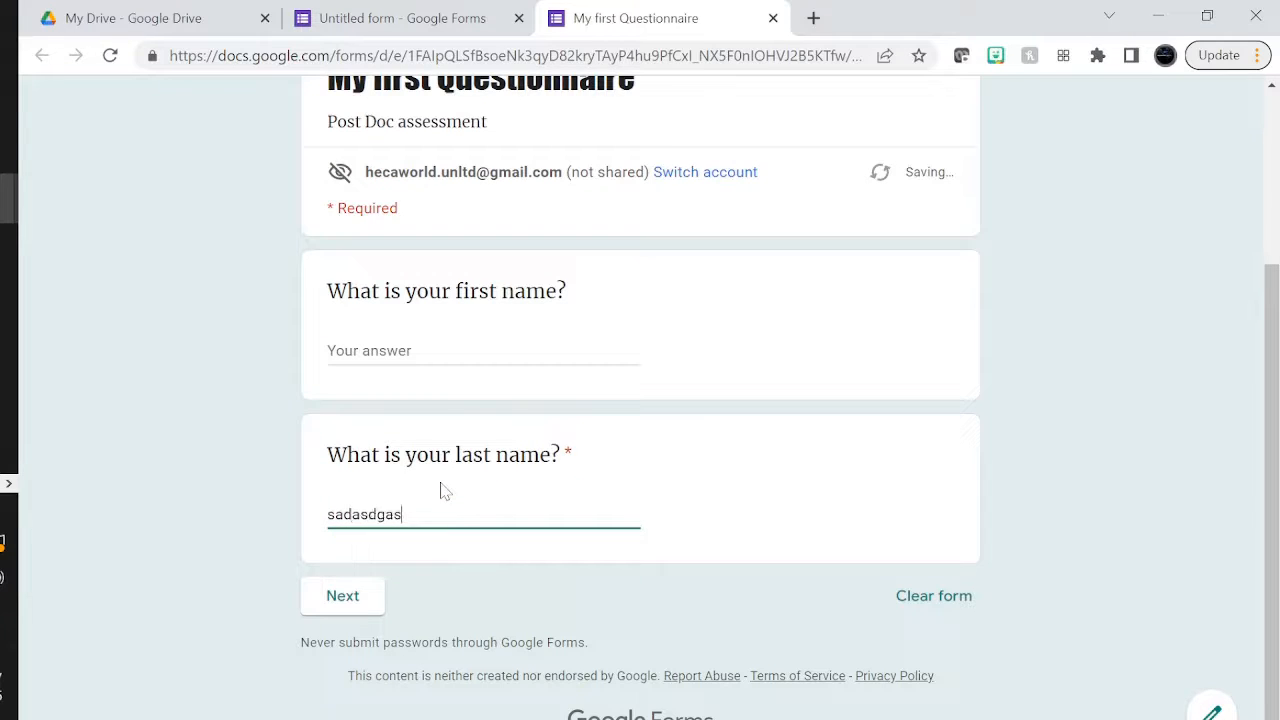
{"action": "left_click", "coordinate": [350, 597]}
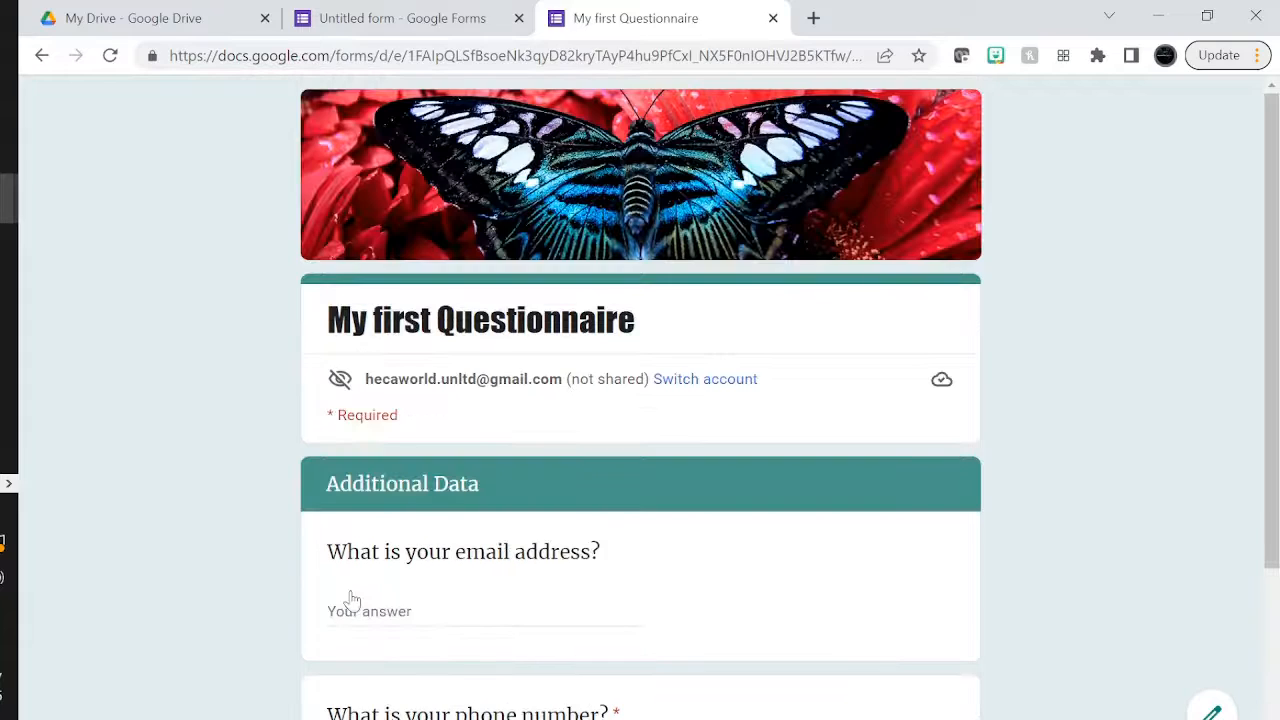
- Test the phone number question's validation by entering the non-numeric answer "asfasdfasf s"
{"action": "scroll", "coordinate": [350, 597], "scroll_direction": "down", "scroll_amount": 2}
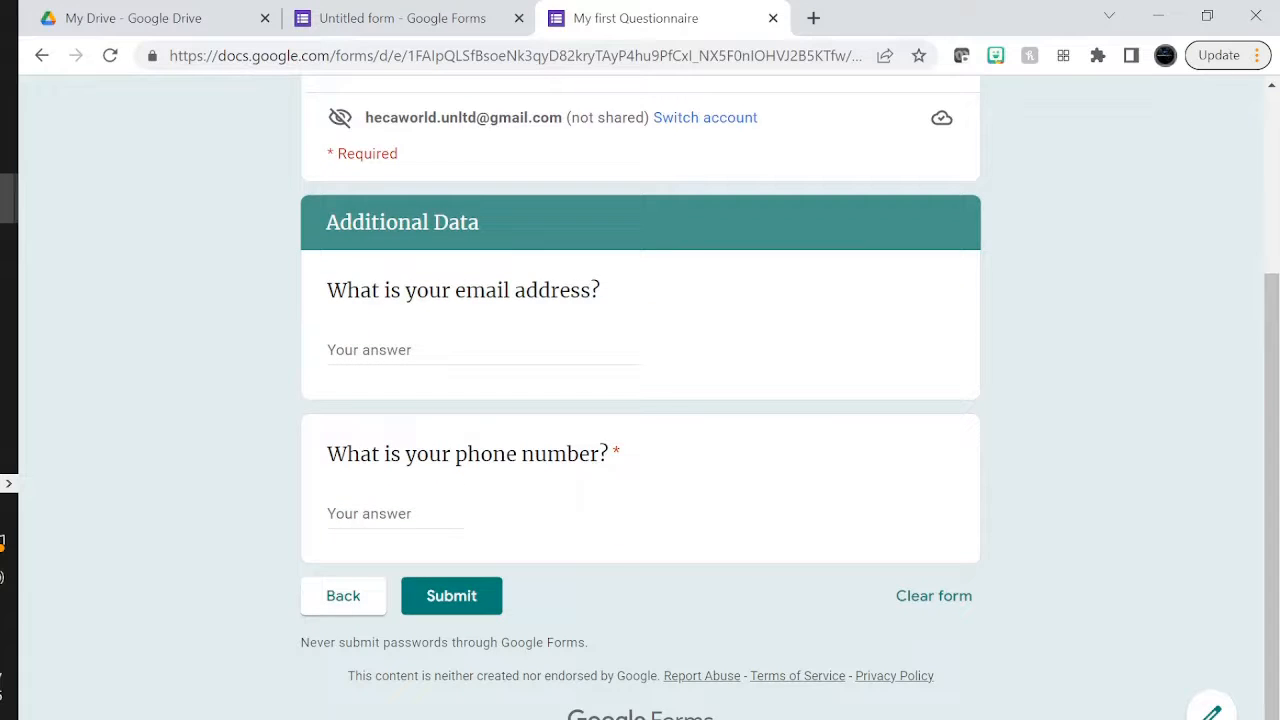
{"action": "left_click", "coordinate": [395, 514]}
{"action": "type", "text": "asfasdfasf s"}
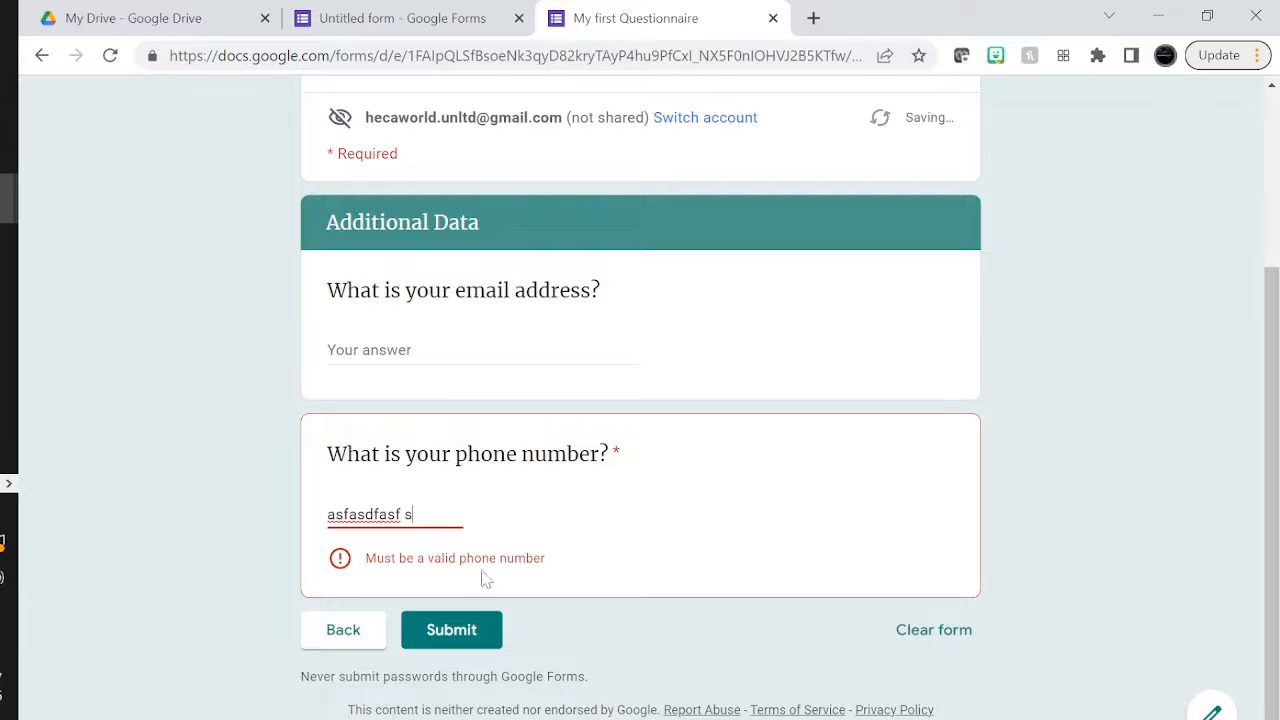
- Test the phone number question's validation with a numeric answer and with letters added after the digits
{"action": "key", "text": "BackSpace"}
{"action": "key", "text": "BackSpace"}
{"action": "key", "text": "BackSpace"}
{"action": "key", "text": "BackSpace"}
{"action": "type", "text": "1"}
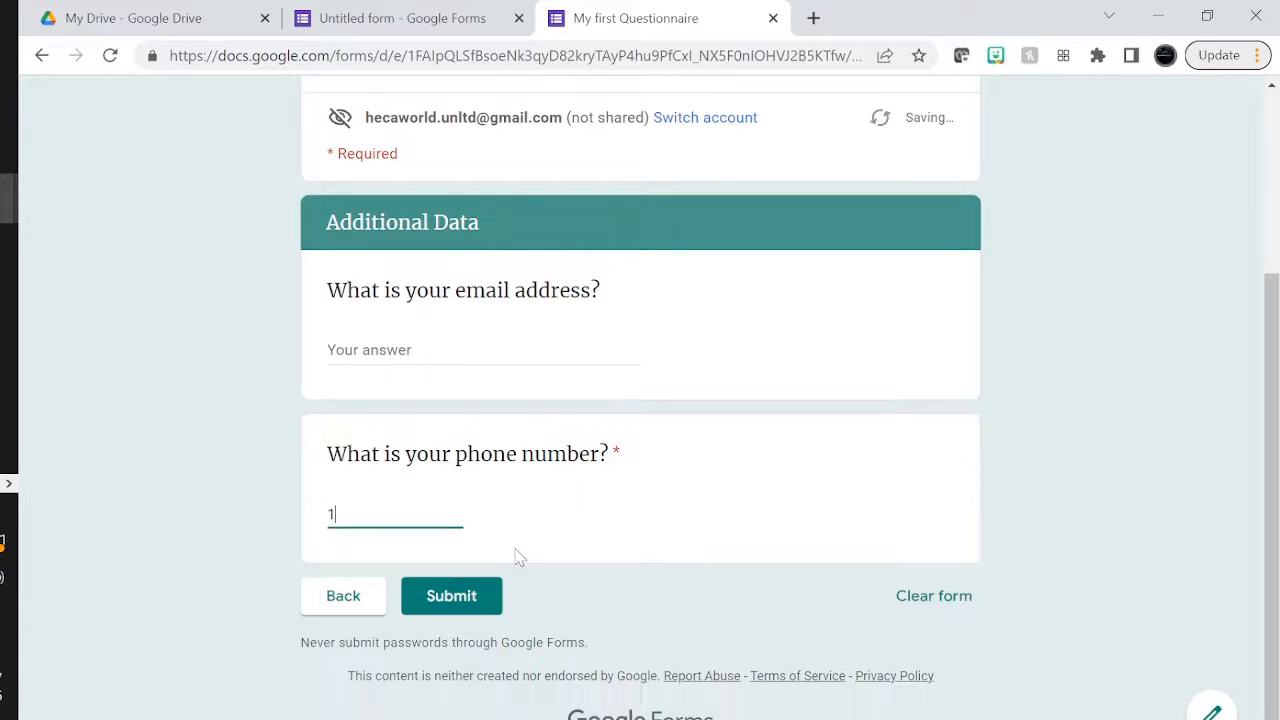
{"action": "type", "text": "22233351235123532523adsdg"}
{"action": "type", "text": "asdgadsgad"}
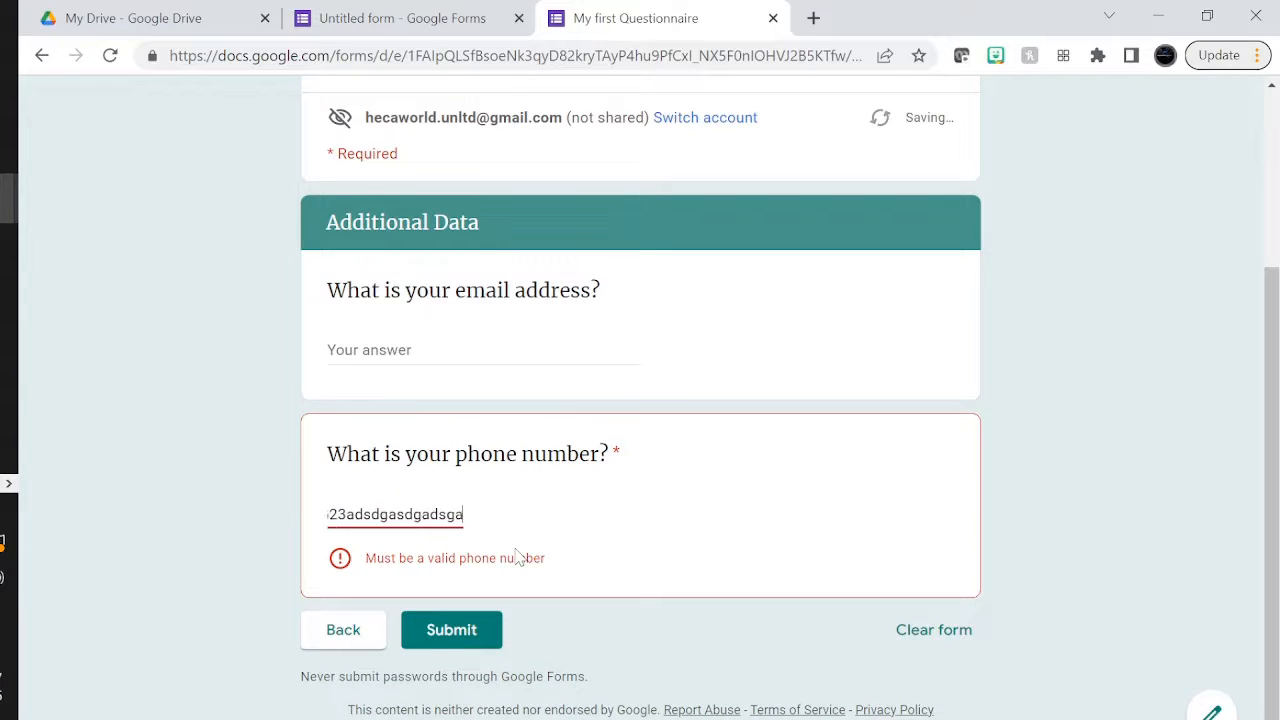
- Clear the test answer from the phone number question and go back to the previous section
{"action": "key", "text": "BackSpace"}
{"action": "key", "text": "BackSpace"}
{"action": "key", "text": "BackSpace"}
{"action": "key", "text": "BackSpace"}
{"action": "key", "text": "BackSpace"}
{"action": "key", "text": "BackSpace"}
{"action": "key", "text": "BackSpace"}
{"action": "key", "text": "BackSpace"}
{"action": "key", "text": "BackSpace"}
{"action": "key", "text": "BackSpace"}
{"action": "key", "text": "BackSpace"}
{"action": "key", "text": "BackSpace"}
{"action": "key", "text": "BackSpace"}
{"action": "key", "text": "BackSpace"}
{"action": "key", "text": "BackSpace"}
{"action": "key", "text": "BackSpace"}
{"action": "key", "text": "BackSpace"}
{"action": "key", "text": "BackSpace"}
{"action": "key", "text": "BackSpace"}
{"action": "key", "text": "BackSpace"}
{"action": "key", "text": "BackSpace"}
{"action": "key", "text": "BackSpace"}
{"action": "key", "text": "BackSpace"}
{"action": "key", "text": "BackSpace"}
{"action": "key", "text": "BackSpace"}
{"action": "key", "text": "BackSpace"}
{"action": "key", "text": "BackSpace"}
{"action": "key", "text": "BackSpace"}
{"action": "key", "text": "BackSpace"}
{"action": "key", "text": "BackSpace"}
{"action": "key", "text": "BackSpace"}
{"action": "key", "text": "BackSpace"}
{"action": "key", "text": "BackSpace"}
{"action": "key", "text": "BackSpace"}
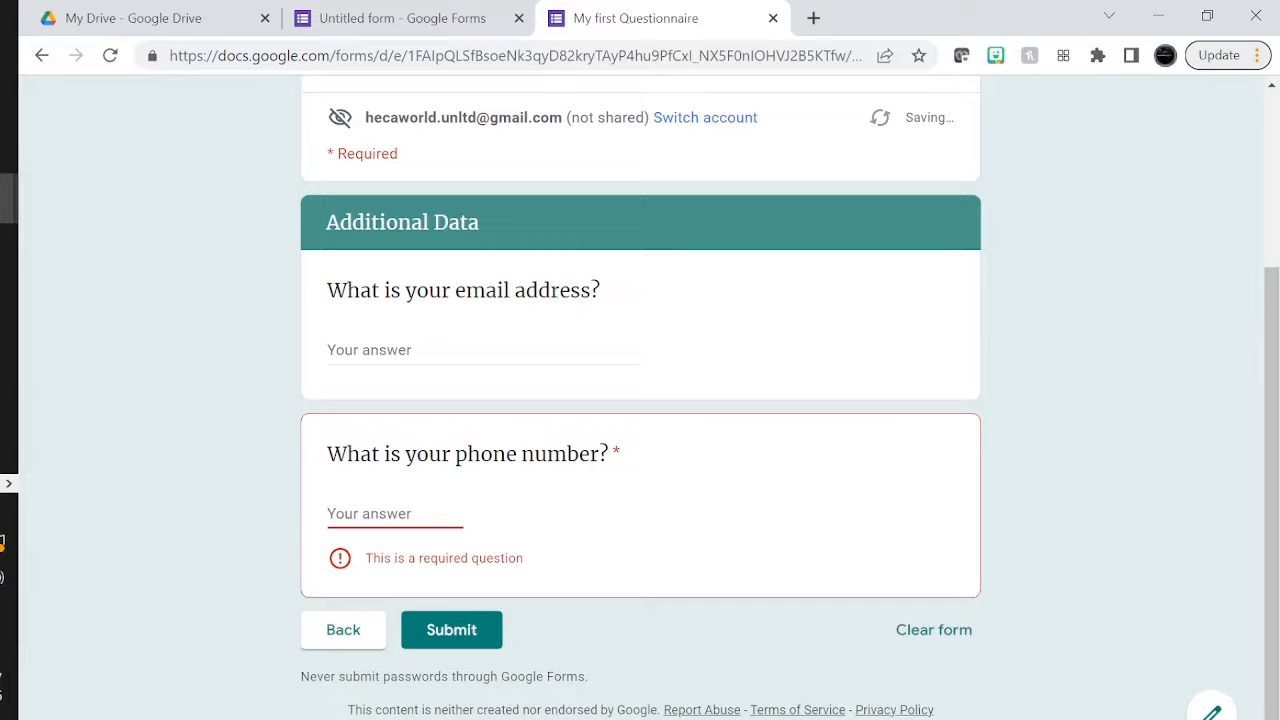
{"action": "left_click", "coordinate": [343, 629]}
- Return to the form editor and change the phone number question's error text to "Must be a valid phone number." with a closing period
{"action": "left_click", "coordinate": [365, 20]}
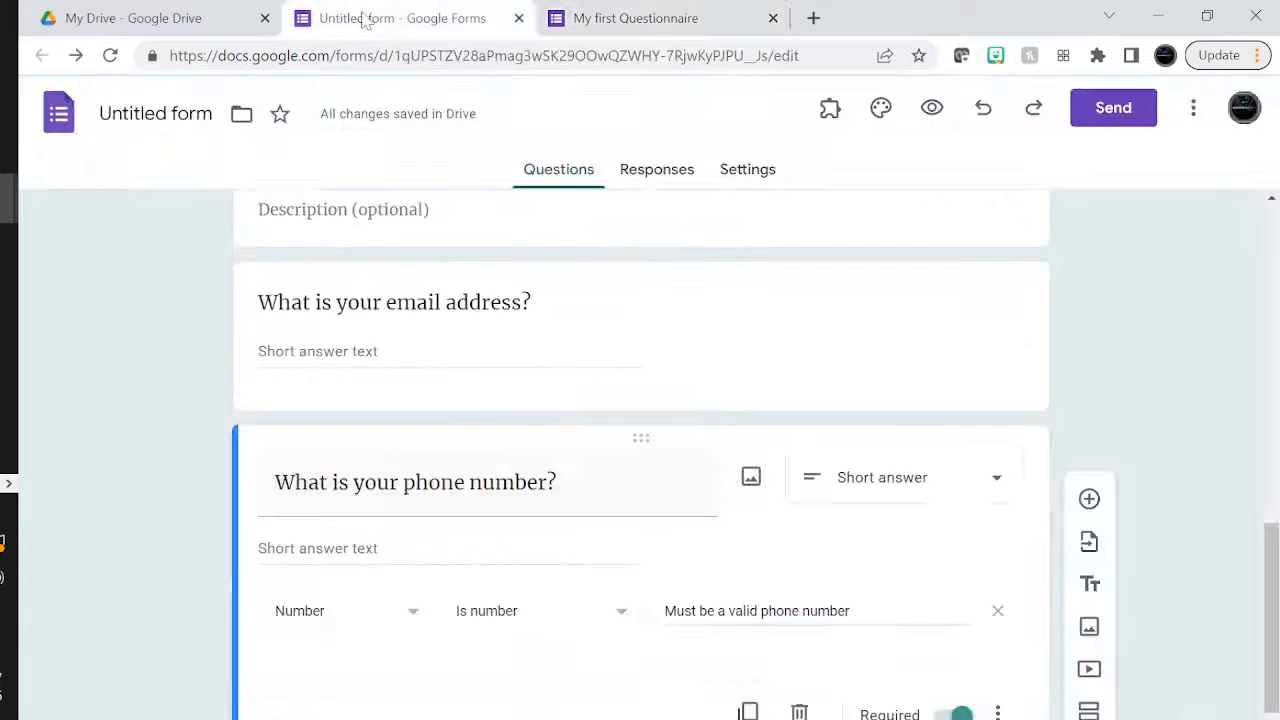
{"action": "scroll", "coordinate": [958, 650], "scroll_direction": "down", "scroll_amount": 1}
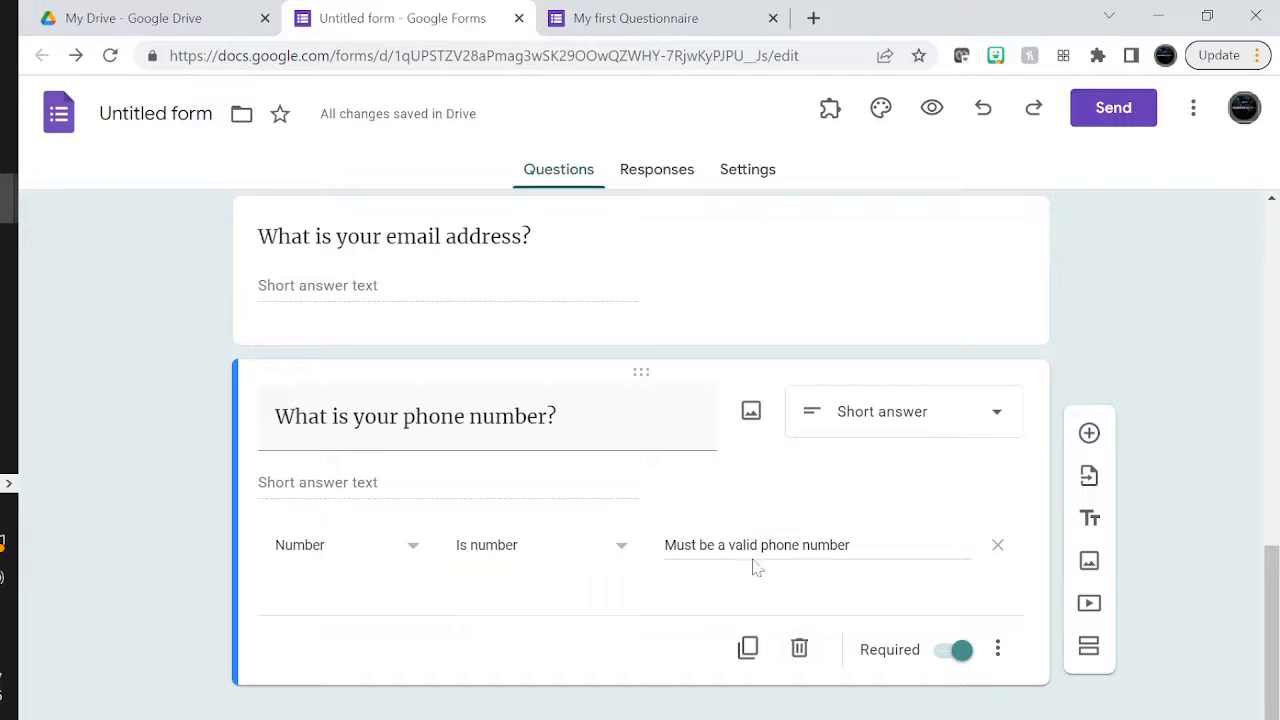
{"action": "left_click", "coordinate": [850, 545]}
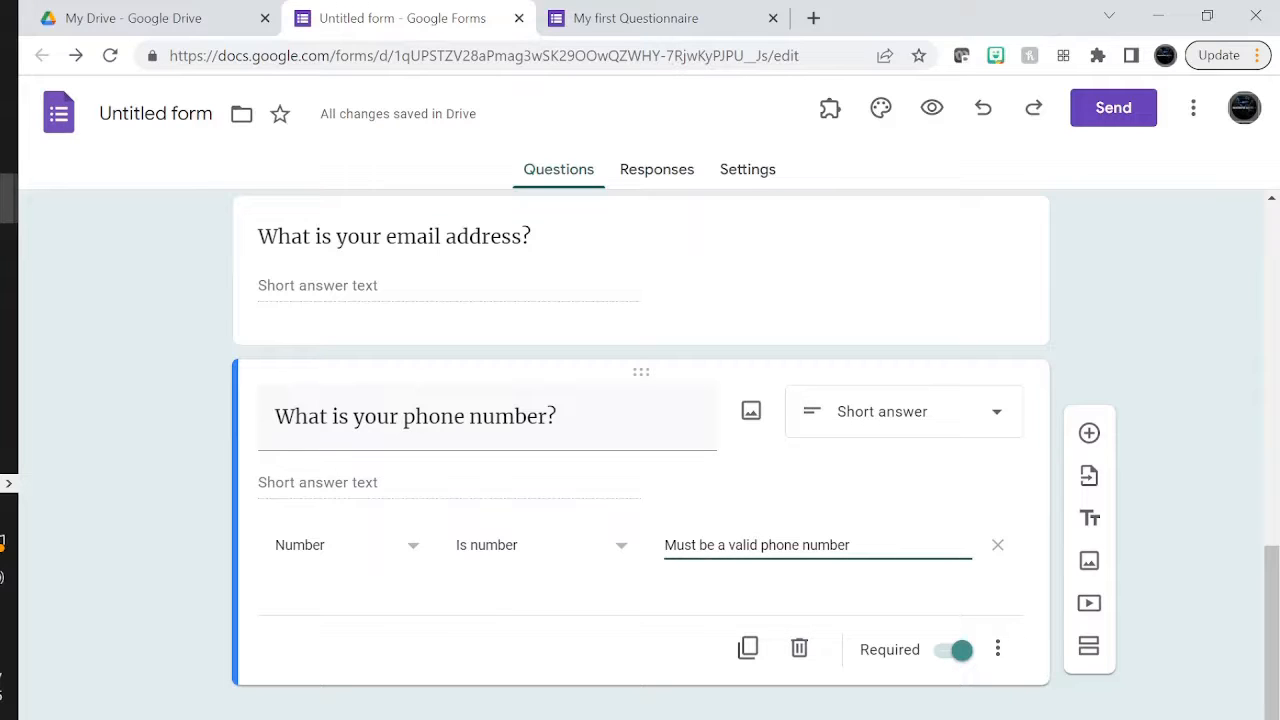
{"action": "type", "text": "."}
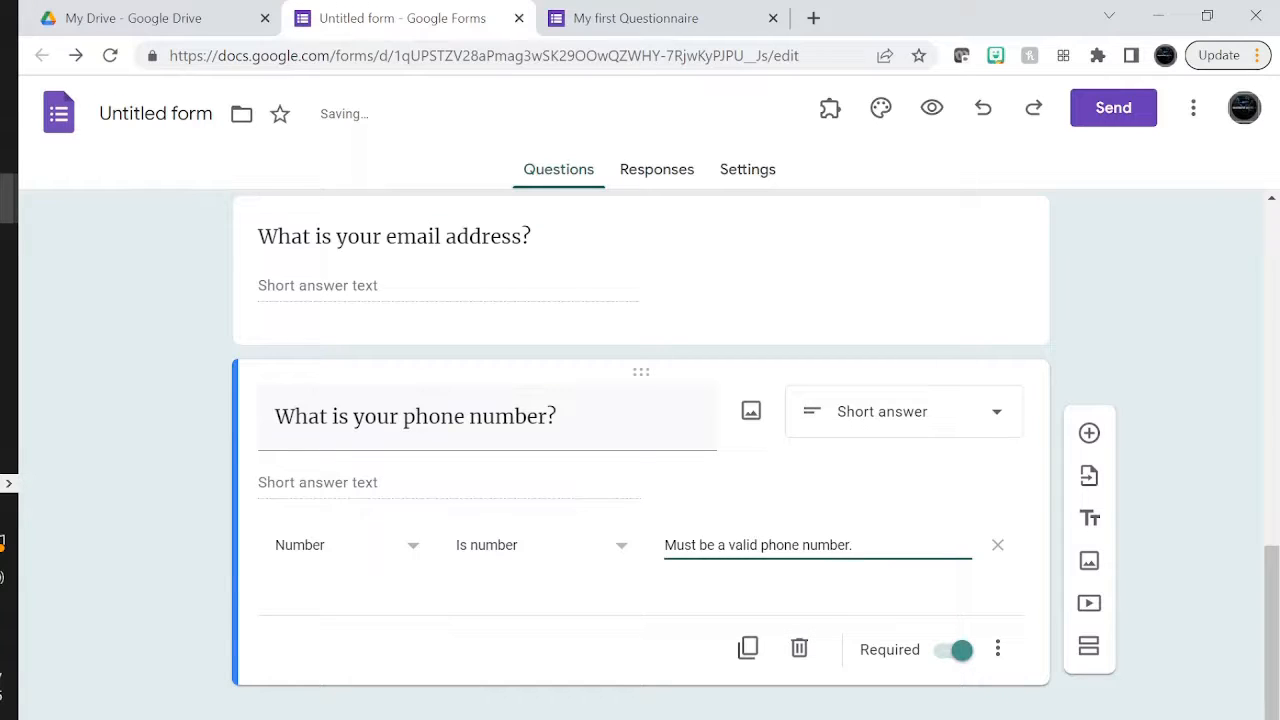
{"action": "scroll", "coordinate": [874, 543], "scroll_direction": "up", "scroll_amount": 1}
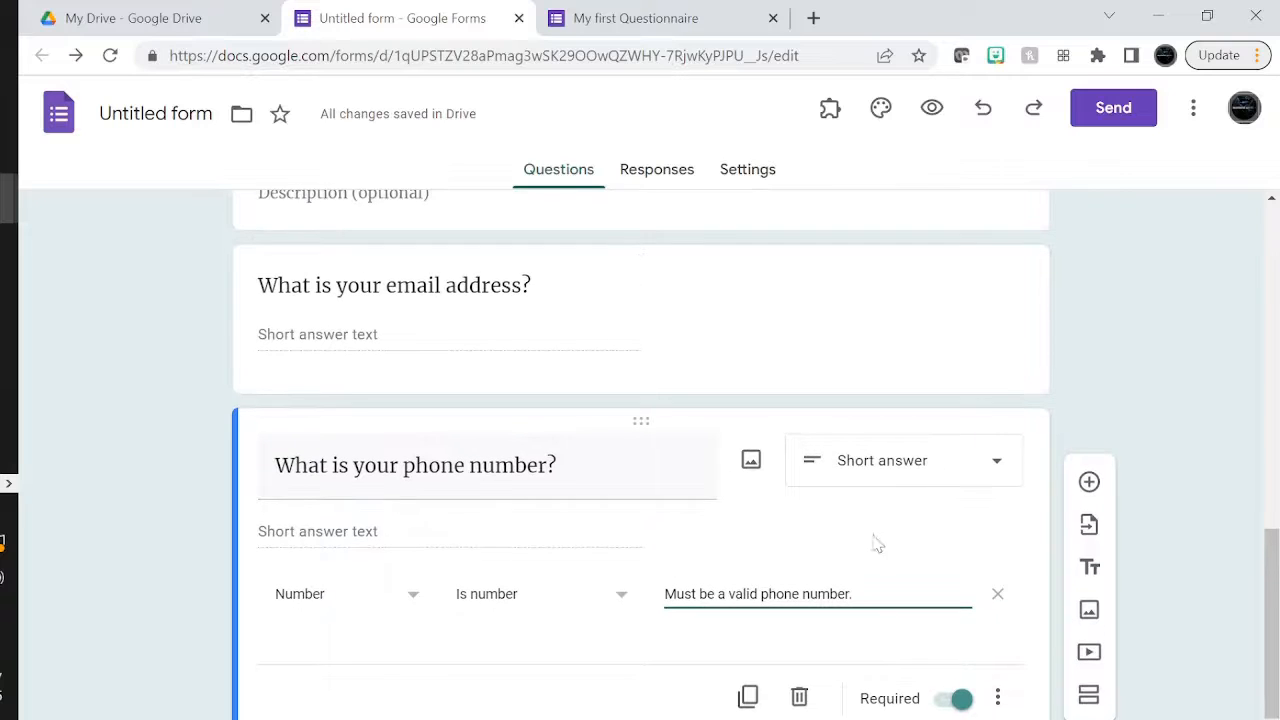
{"action": "left_click", "coordinate": [880, 480]}
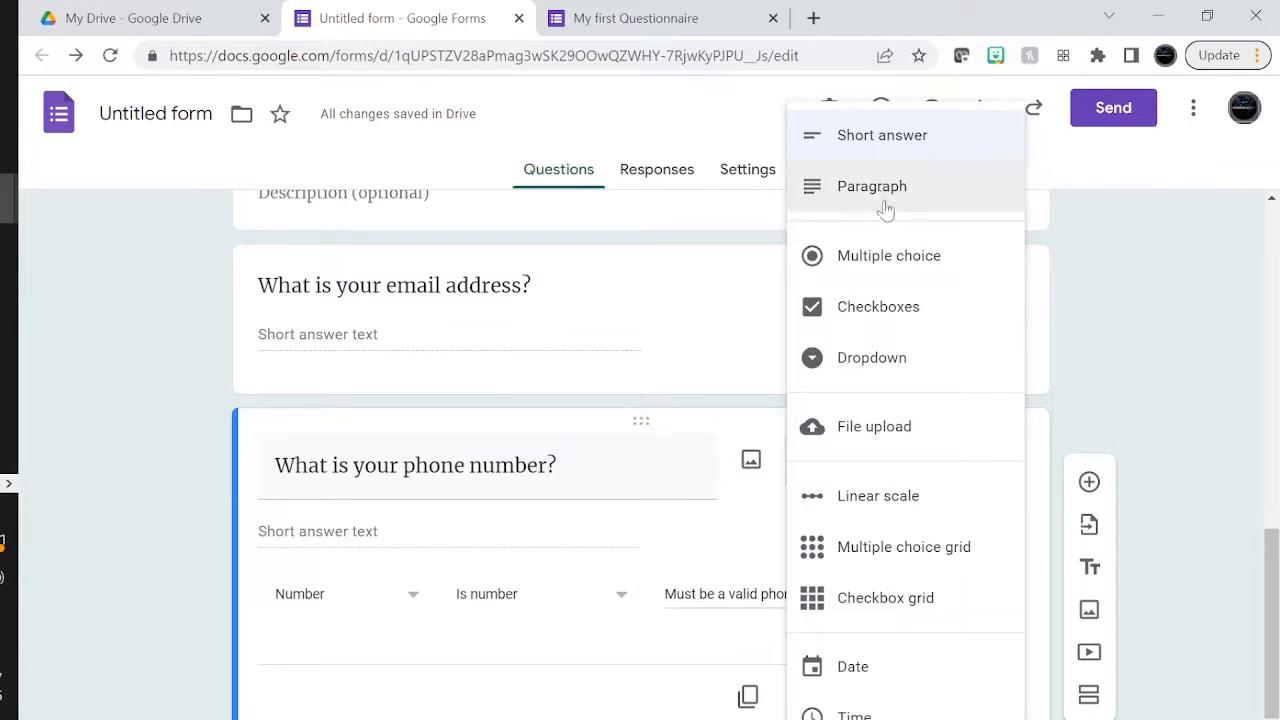
{"action": "left_click", "coordinate": [520, 666]}
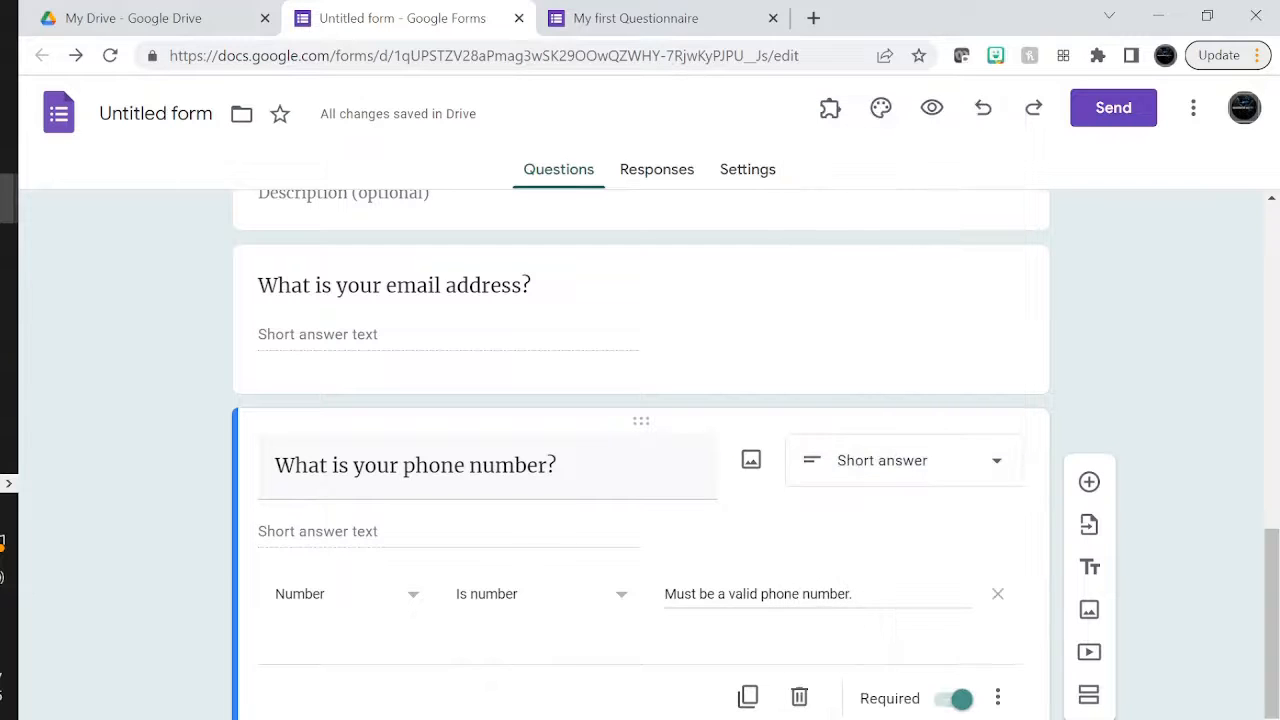
- Make the question "What is your email address?" in the Additional Data section required
{"action": "scroll", "coordinate": [651, 400], "scroll_direction": "up", "scroll_amount": 2}
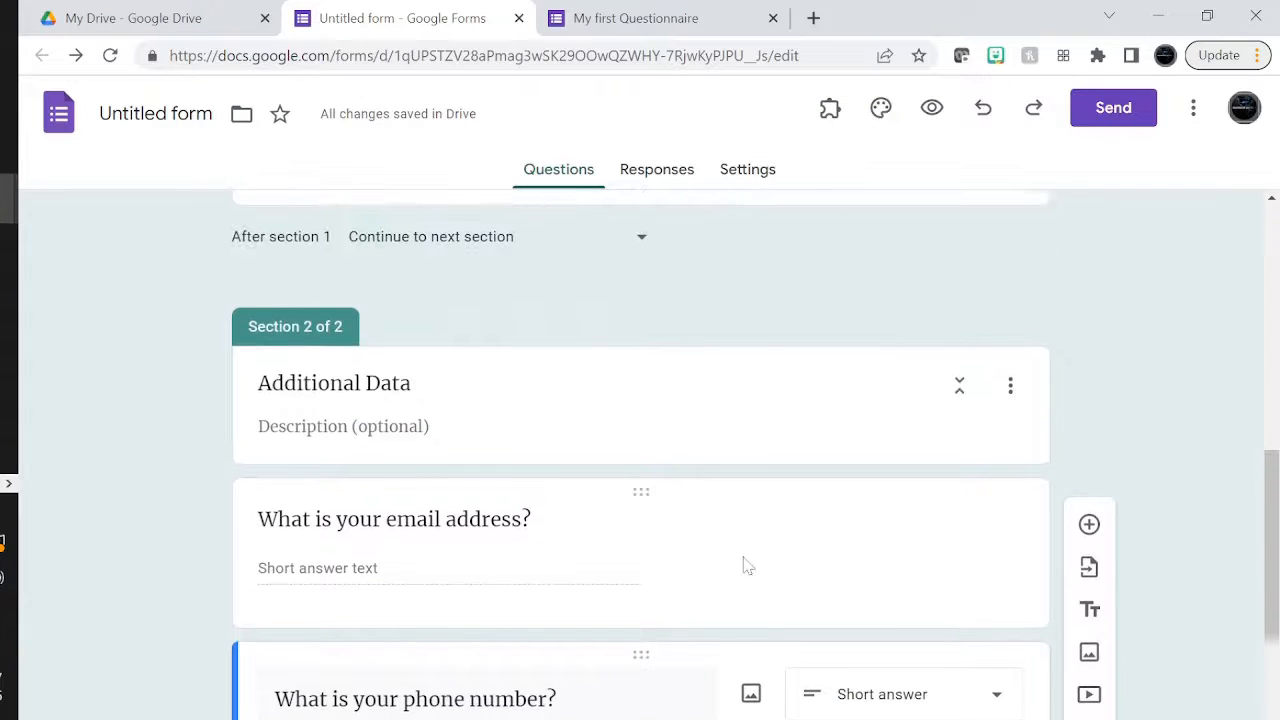
{"action": "left_click", "coordinate": [830, 548]}
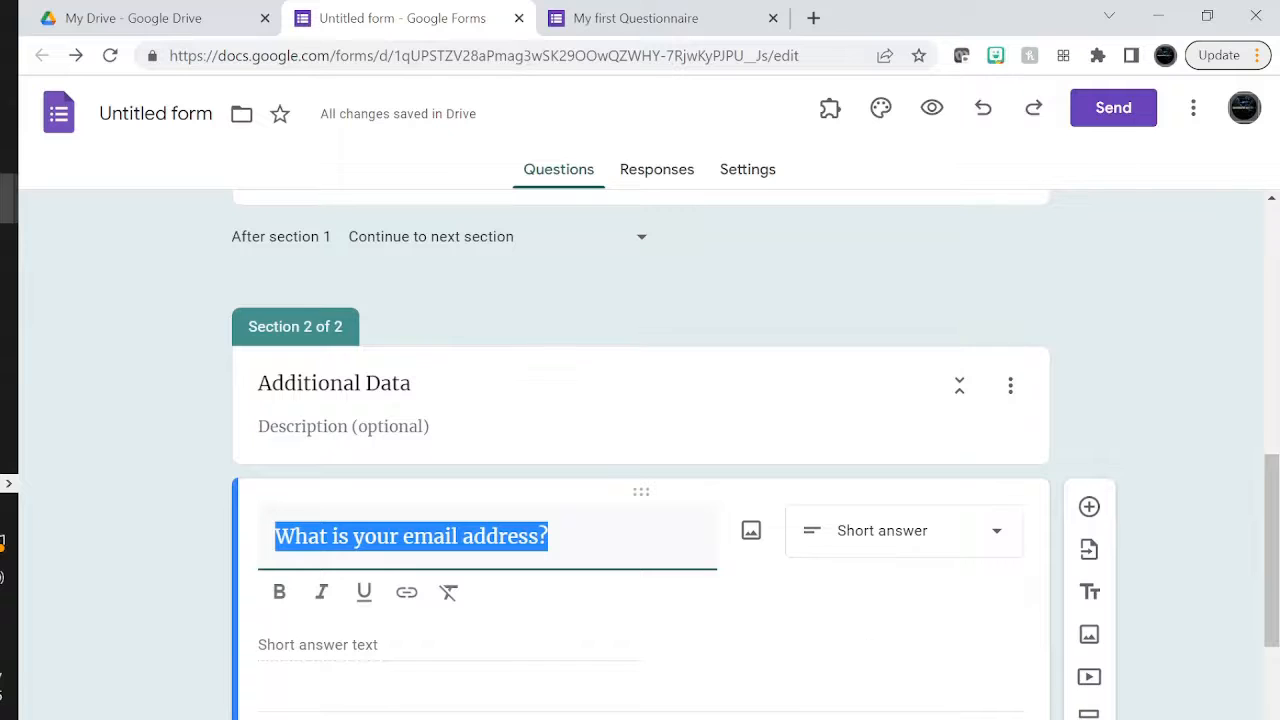
{"action": "left_click", "coordinate": [952, 718]}
{"action": "left_click", "coordinate": [958, 676]}
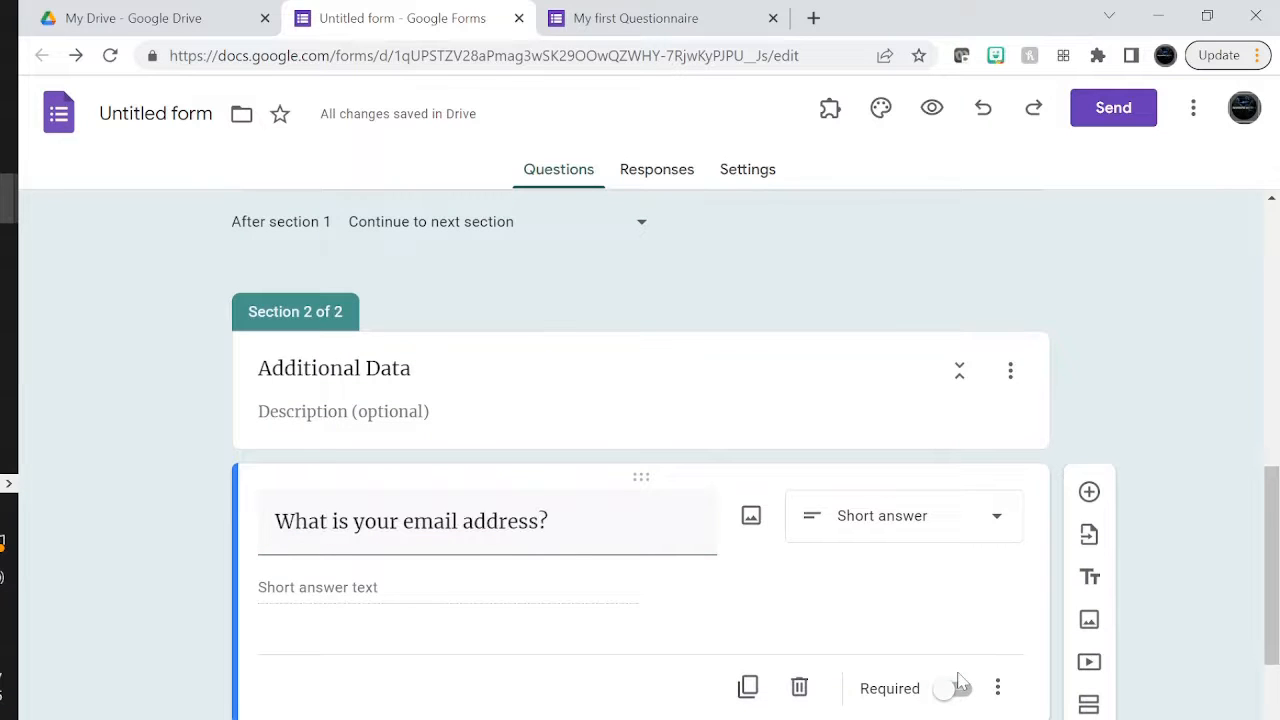
{"action": "left_click", "coordinate": [958, 684]}
- Make the question "What is your first name?" in the first section required
{"action": "scroll", "coordinate": [823, 451], "scroll_direction": "up", "scroll_amount": 3}
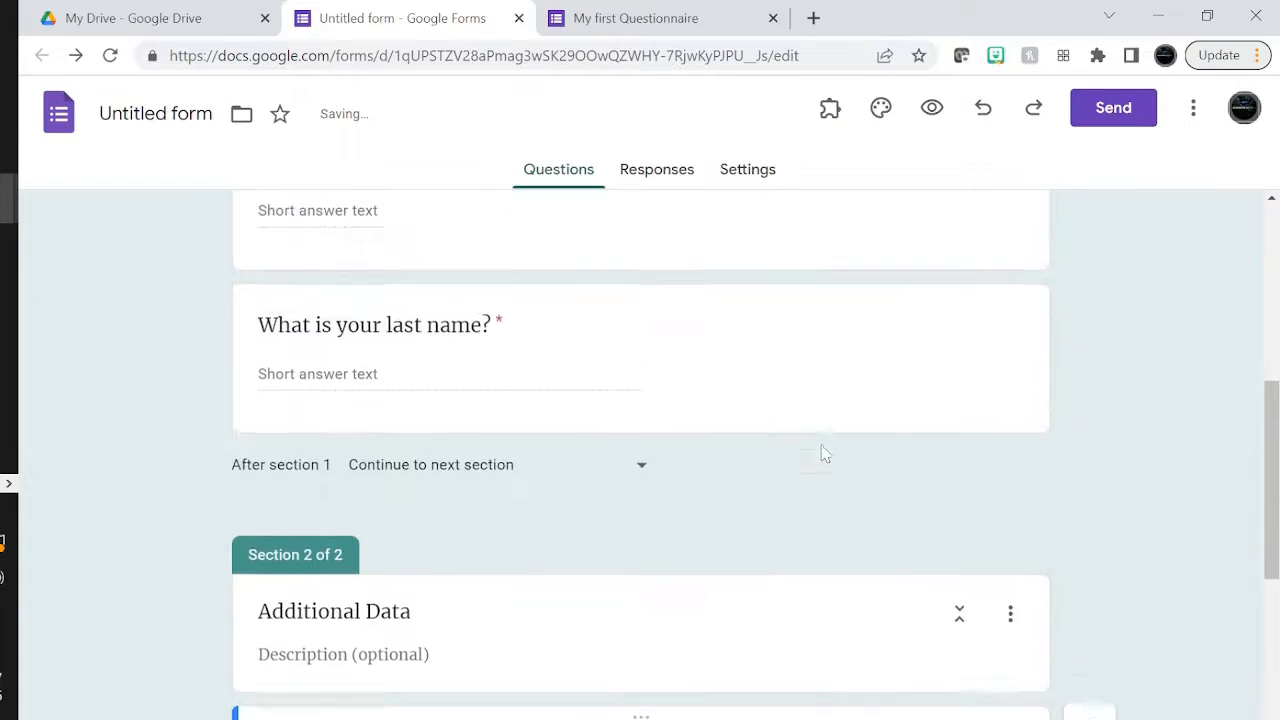
{"action": "scroll", "coordinate": [823, 452], "scroll_direction": "up", "scroll_amount": 3}
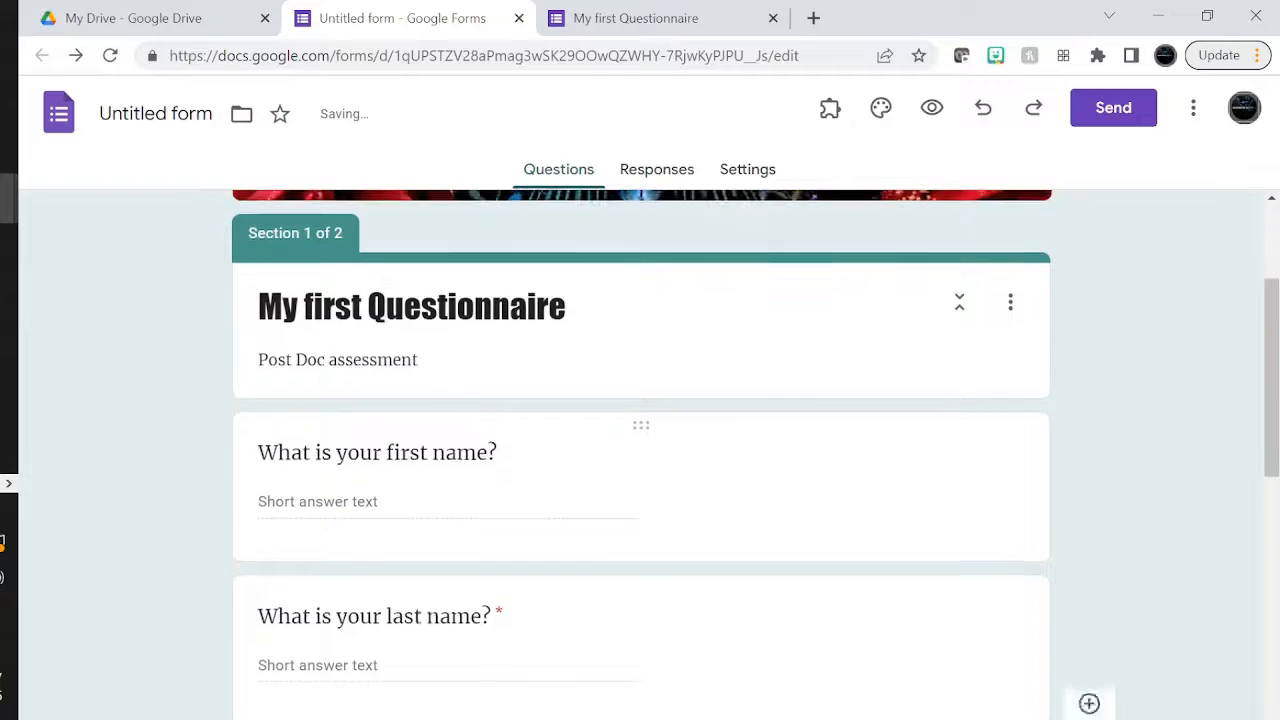
{"action": "left_click", "coordinate": [545, 514]}
{"action": "left_click", "coordinate": [952, 683]}
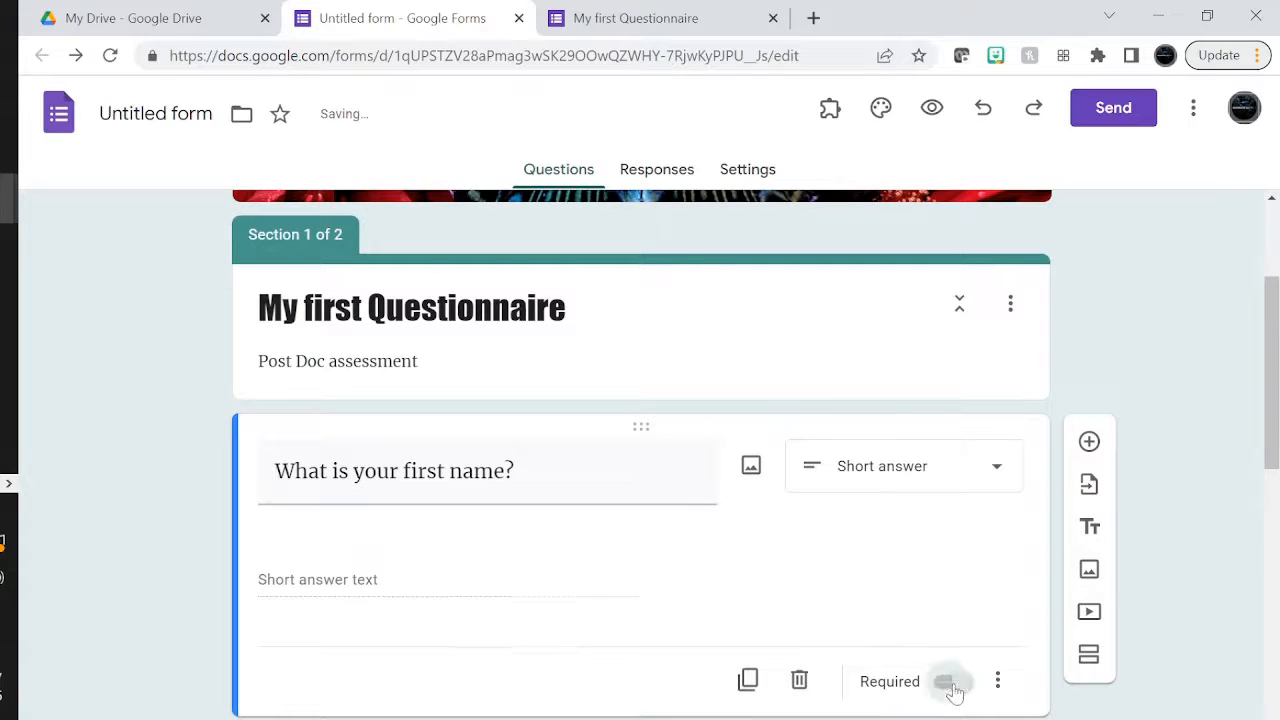
- Add a third section after the phone number question and title it "Main Survey"
{"action": "scroll", "coordinate": [954, 690], "scroll_direction": "down", "scroll_amount": 10}
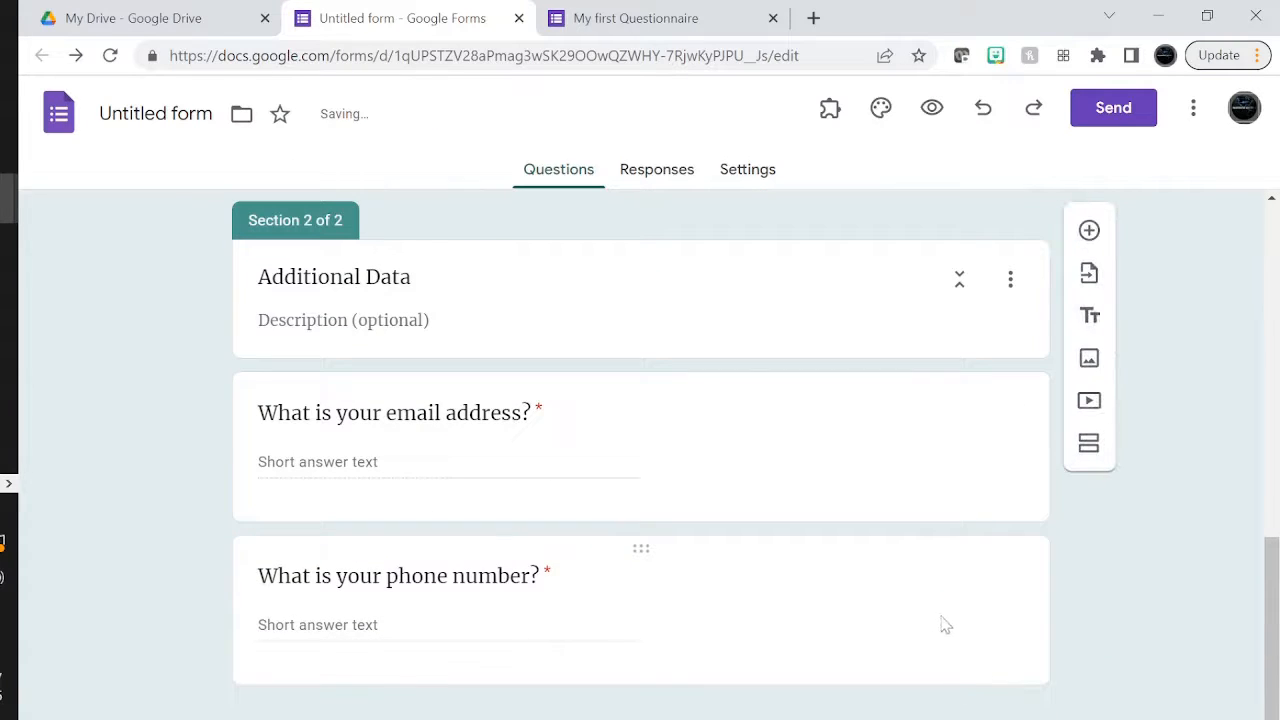
{"action": "left_click", "coordinate": [1089, 443]}
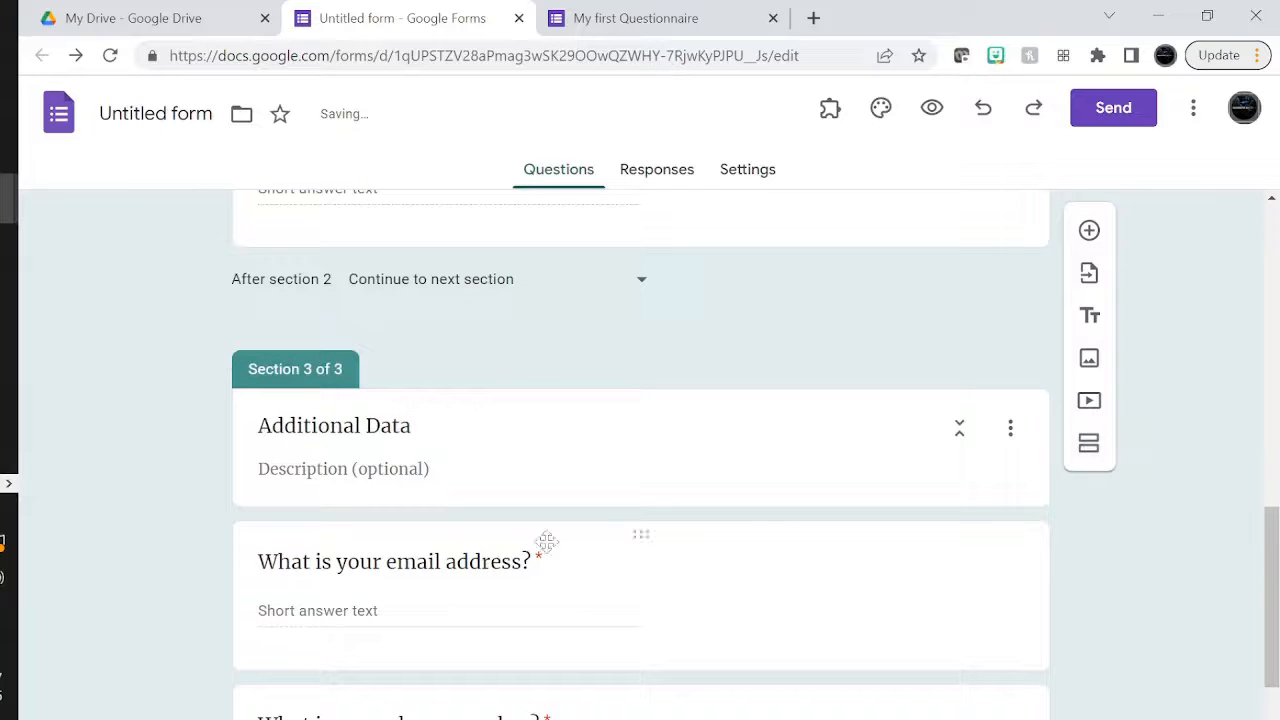
{"action": "key", "text": "BackSpace"}
{"action": "key", "text": "BackSpace"}
{"action": "key", "text": "BackSpace"}
{"action": "key", "text": "BackSpace"}
{"action": "key", "text": "BackSpace"}
{"action": "key", "text": "BackSpace"}
{"action": "key", "text": "BackSpace"}
{"action": "key", "text": "BackSpace"}
{"action": "key", "text": "BackSpace"}
{"action": "key", "text": "BackSpace"}
{"action": "key", "text": "BackSpace"}
{"action": "key", "text": "BackSpace"}
{"action": "key", "text": "BackSpace"}
{"action": "key", "text": "BackSpace"}
{"action": "key", "text": "BackSpace"}
{"action": "type", "text": "Main "}
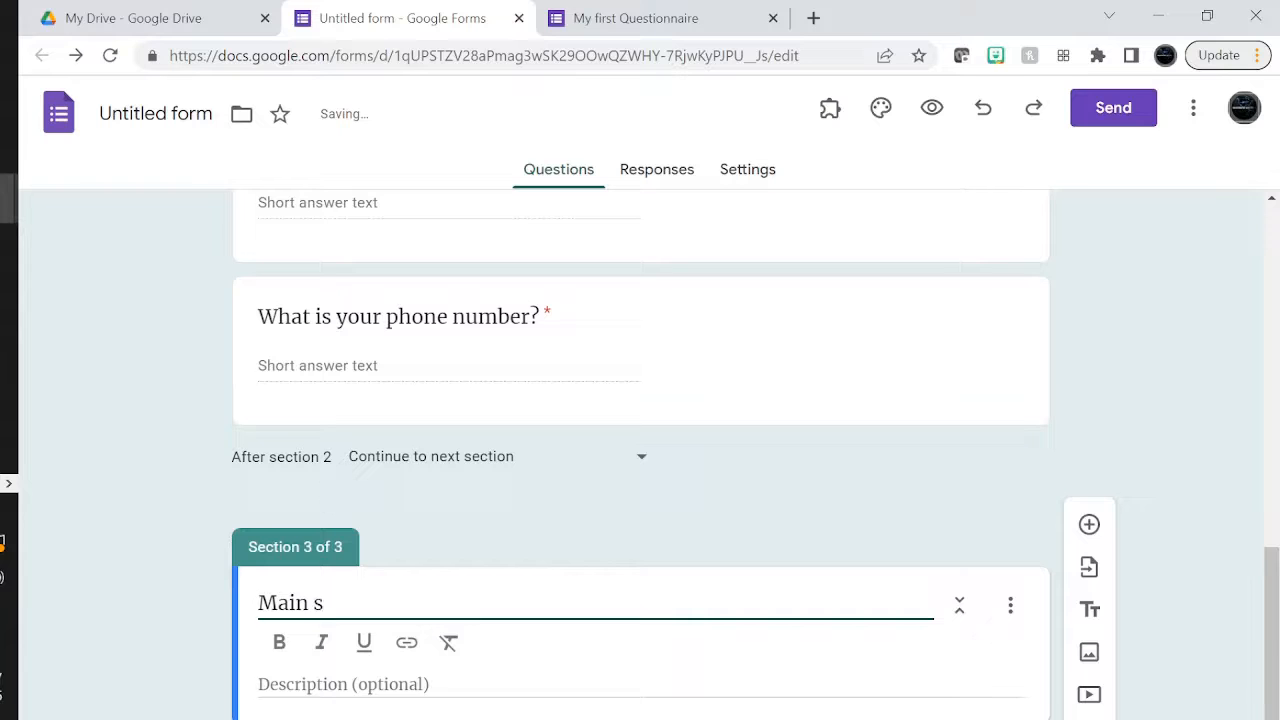
{"action": "type", "text": "Survey"}
- Give the Main Survey section the description "Answer the below survey questions"
{"action": "scroll", "coordinate": [437, 611], "scroll_direction": "down", "scroll_amount": 1}
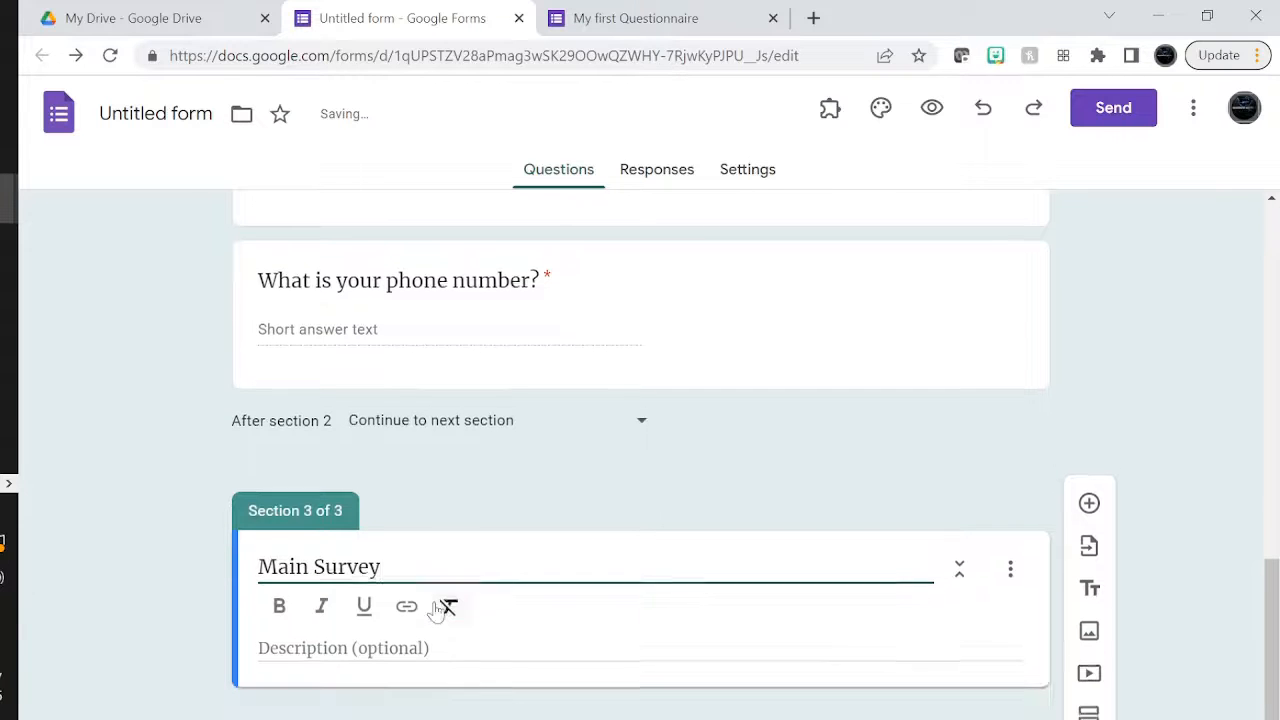
{"action": "left_click", "coordinate": [406, 640]}
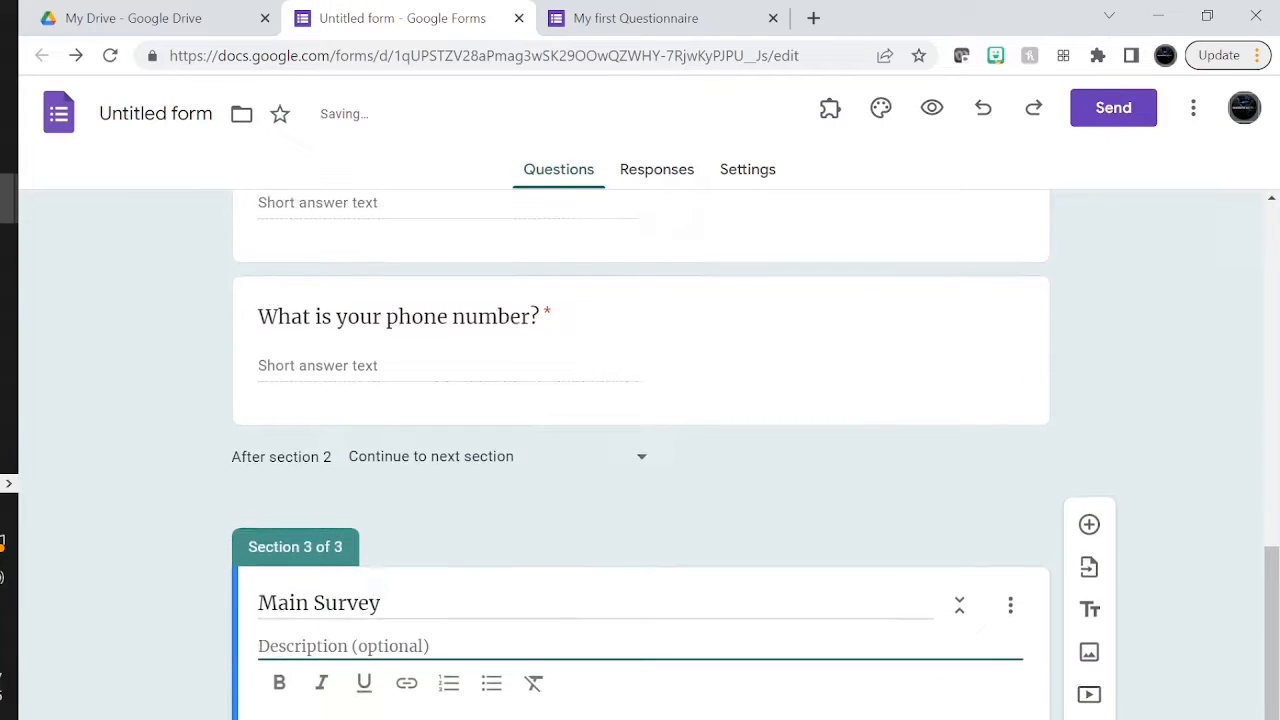
{"action": "type", "text": "Ans"}
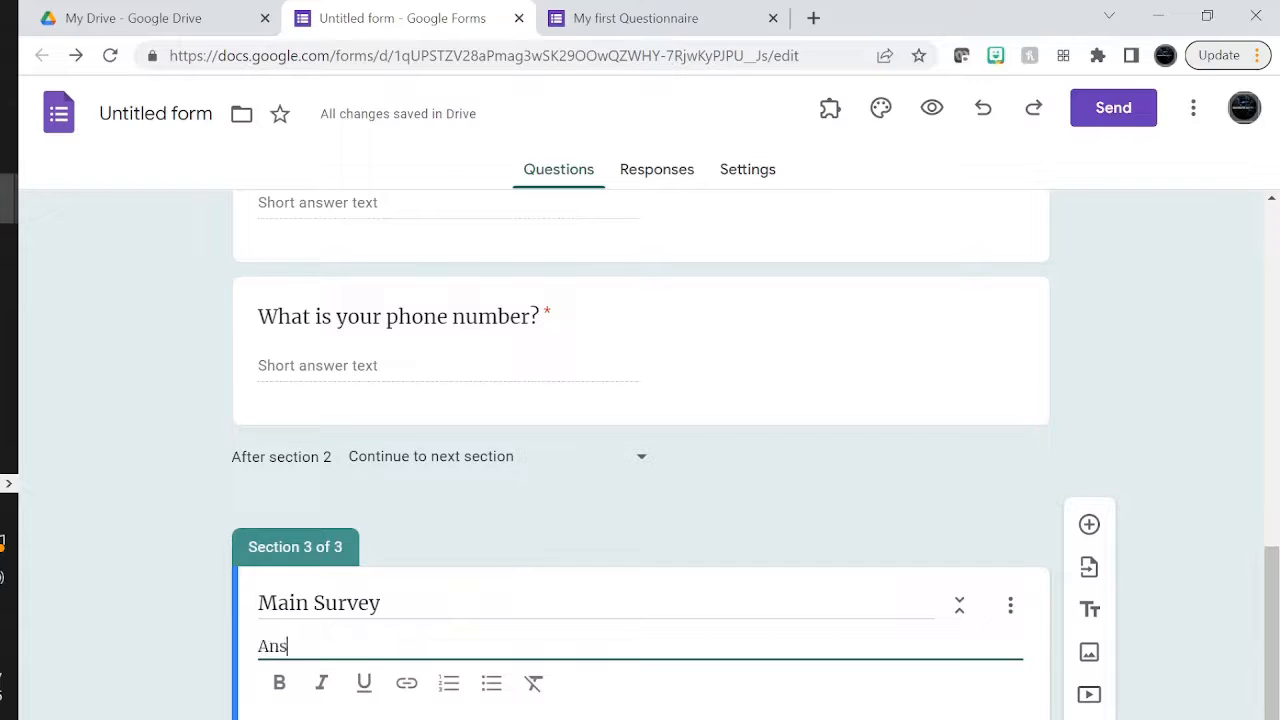
{"action": "type", "text": "wer the below survey"}
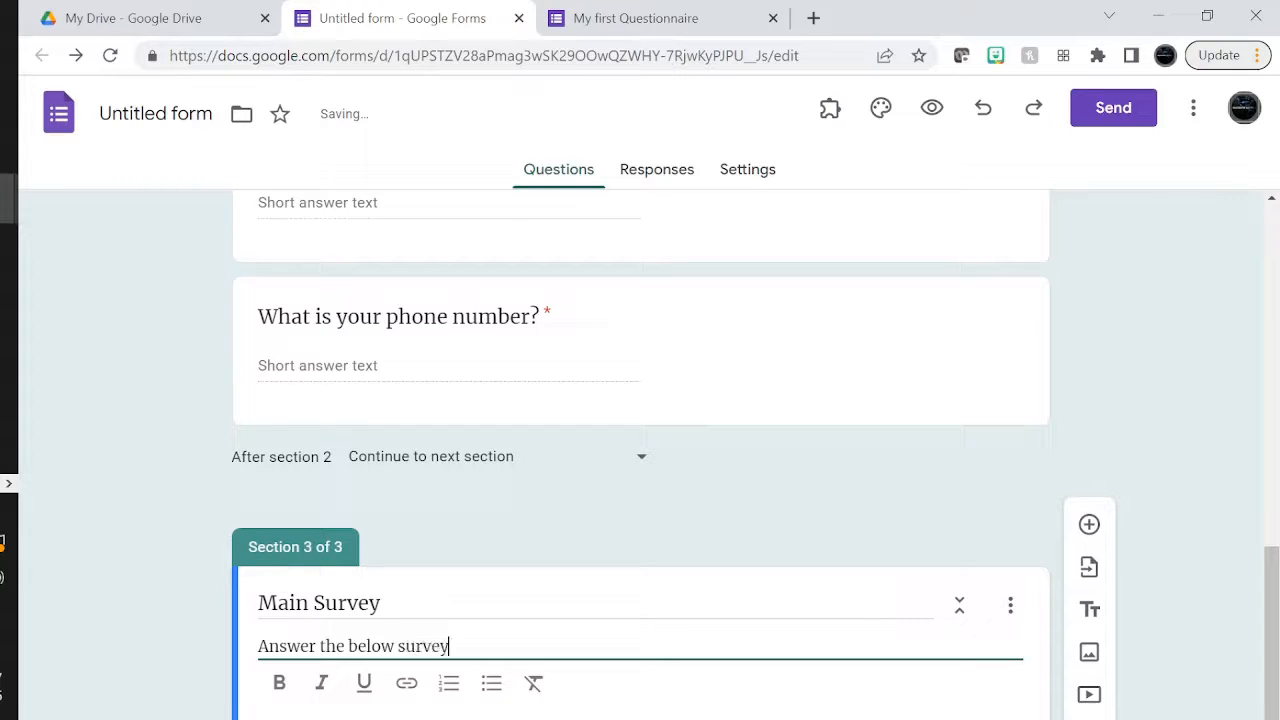
{"action": "type", "text": " questions"}
- Add a multiple choice question titled "Question 1" to the Main Survey section
{"action": "scroll", "coordinate": [371, 651], "scroll_direction": "down", "scroll_amount": 1}
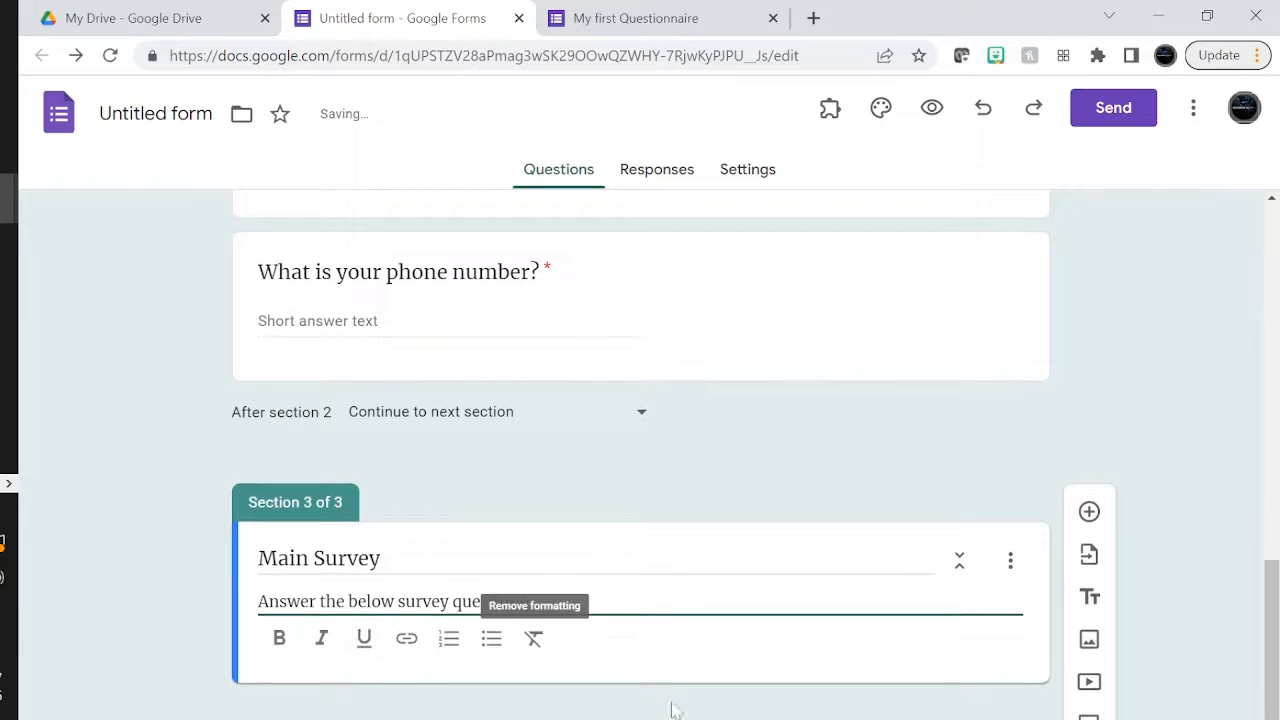
{"action": "left_click", "coordinate": [1089, 512]}
{"action": "left_click", "coordinate": [1089, 512]}
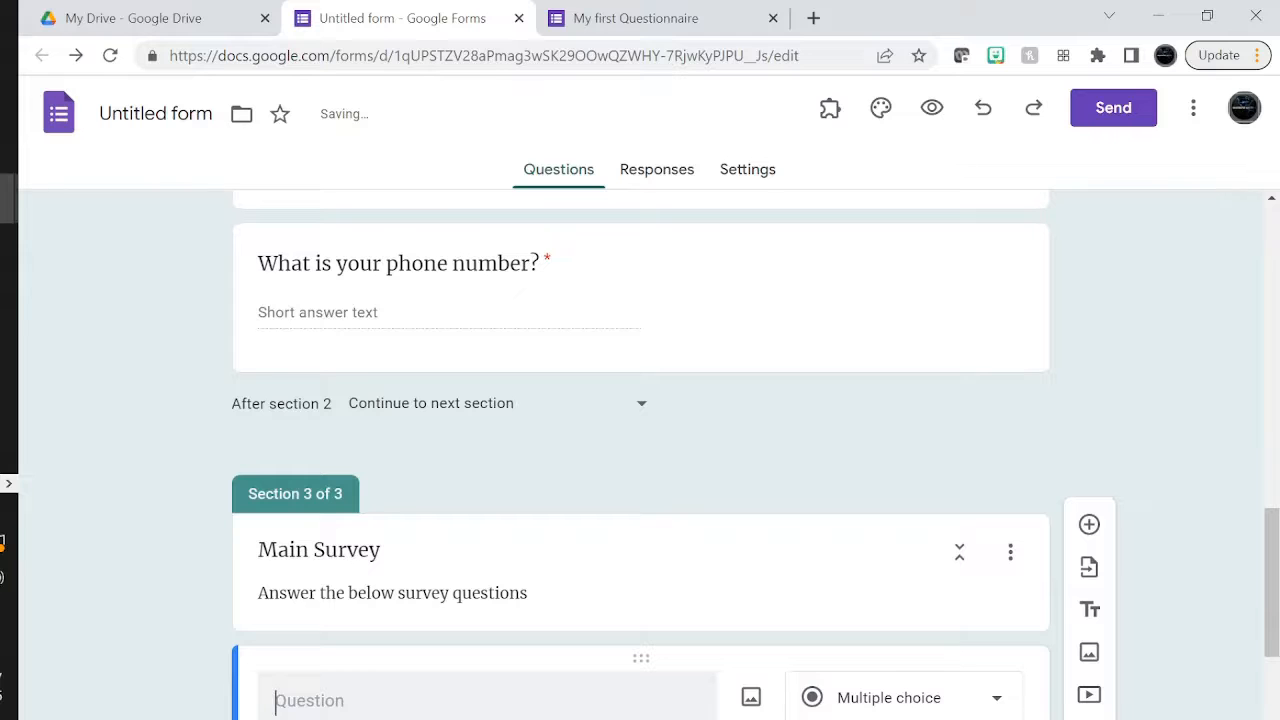
{"action": "type", "text": "Qution"}
{"action": "key", "text": "BackSpace"}
{"action": "type", "text": "estion 1"}
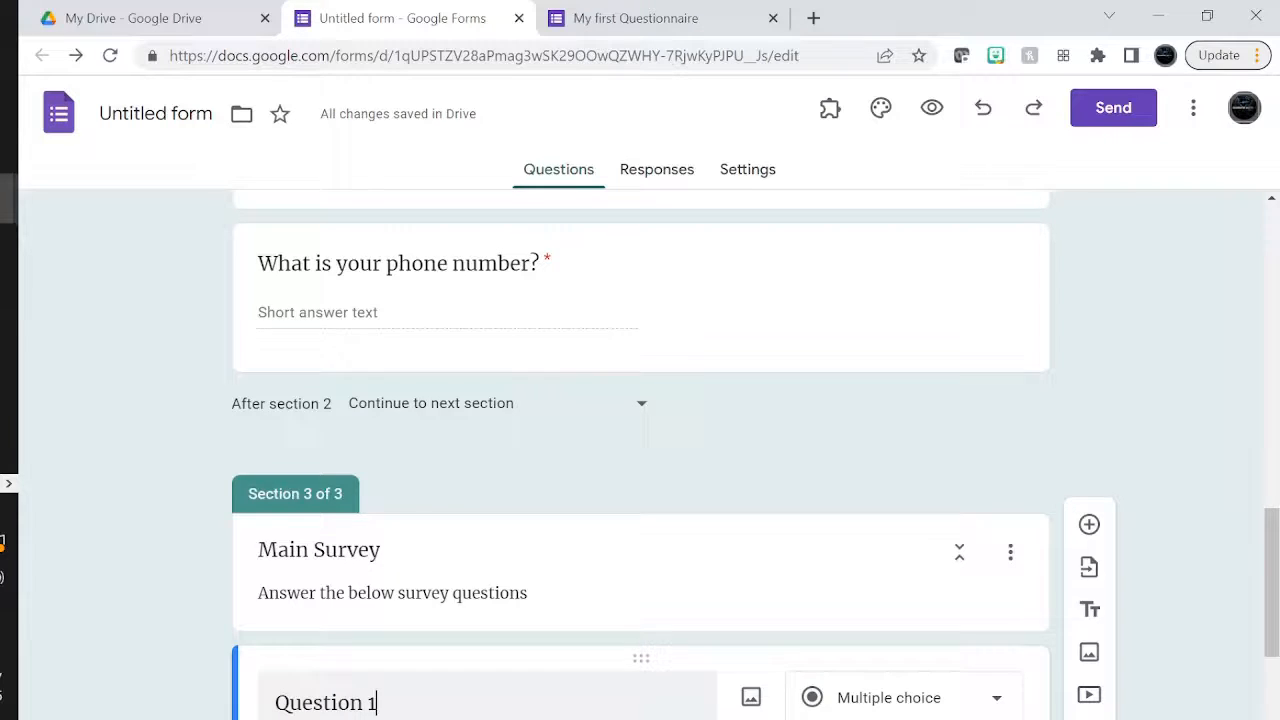
- Extend Question 1 to four answer choices, keeping the default names Option 1 to Option 4
{"action": "scroll", "coordinate": [311, 706], "scroll_direction": "down", "scroll_amount": 3}
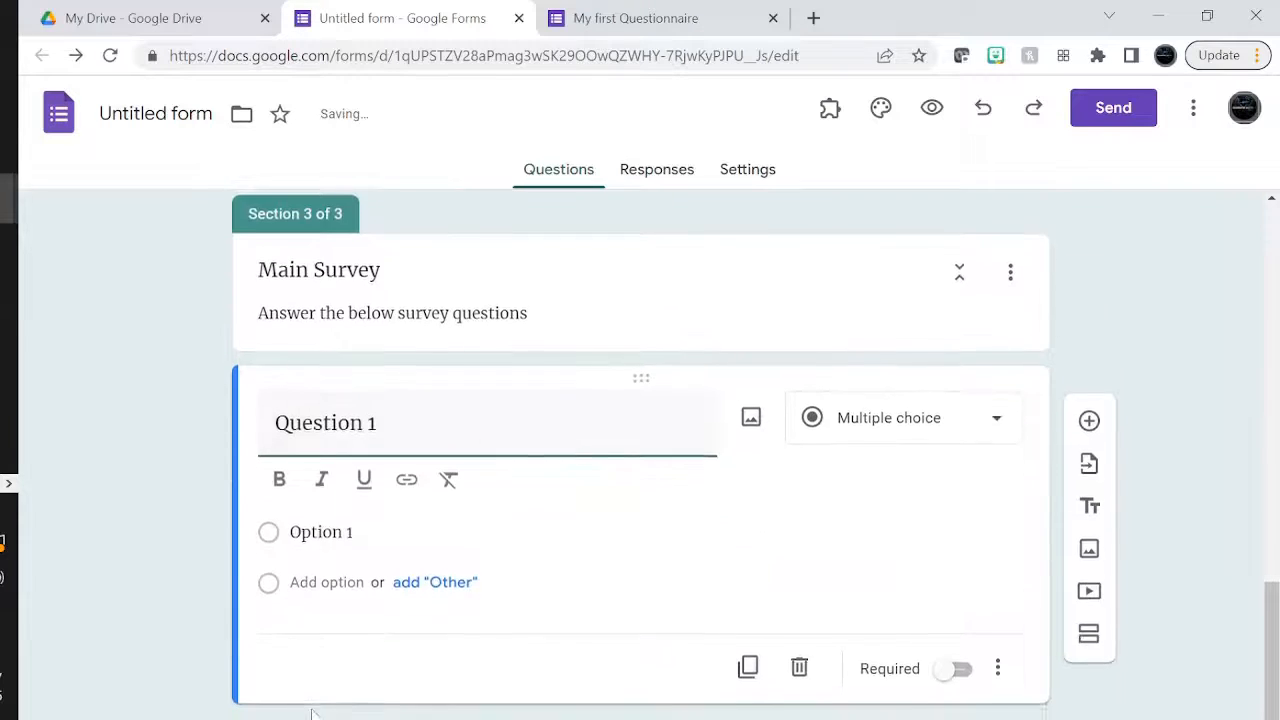
{"action": "left_click", "coordinate": [346, 525]}
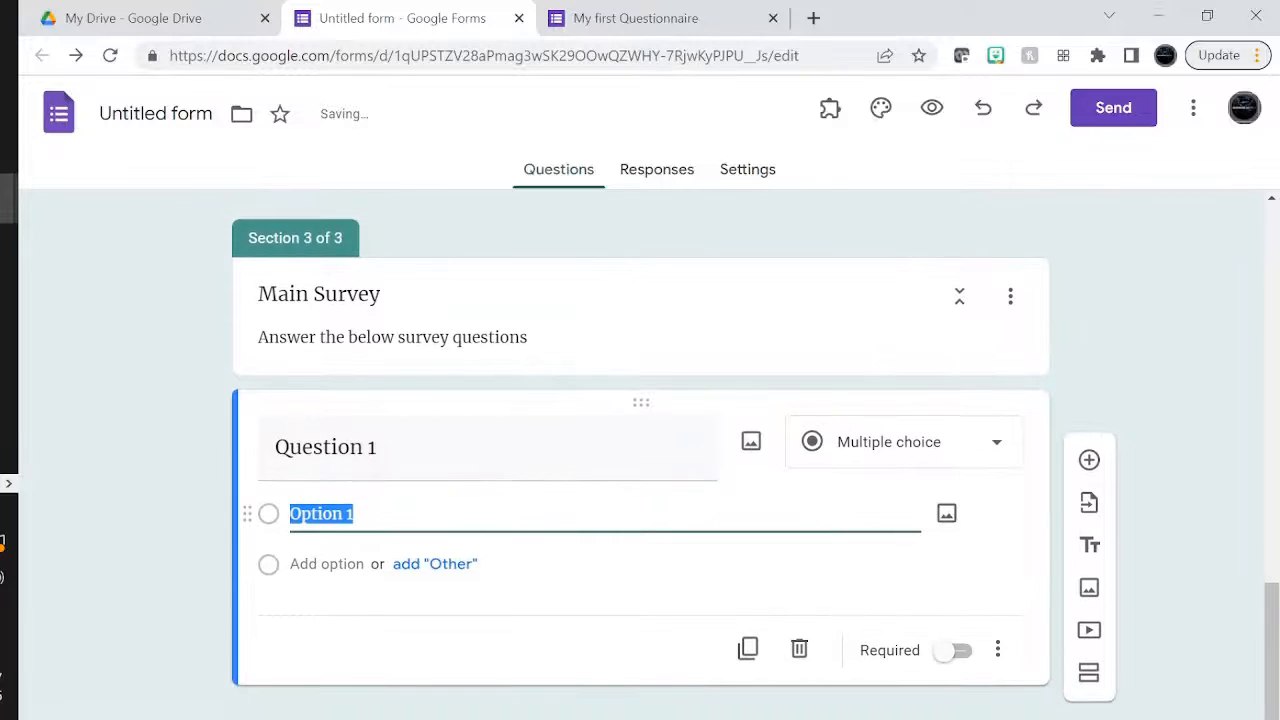
{"action": "left_click", "coordinate": [407, 518]}
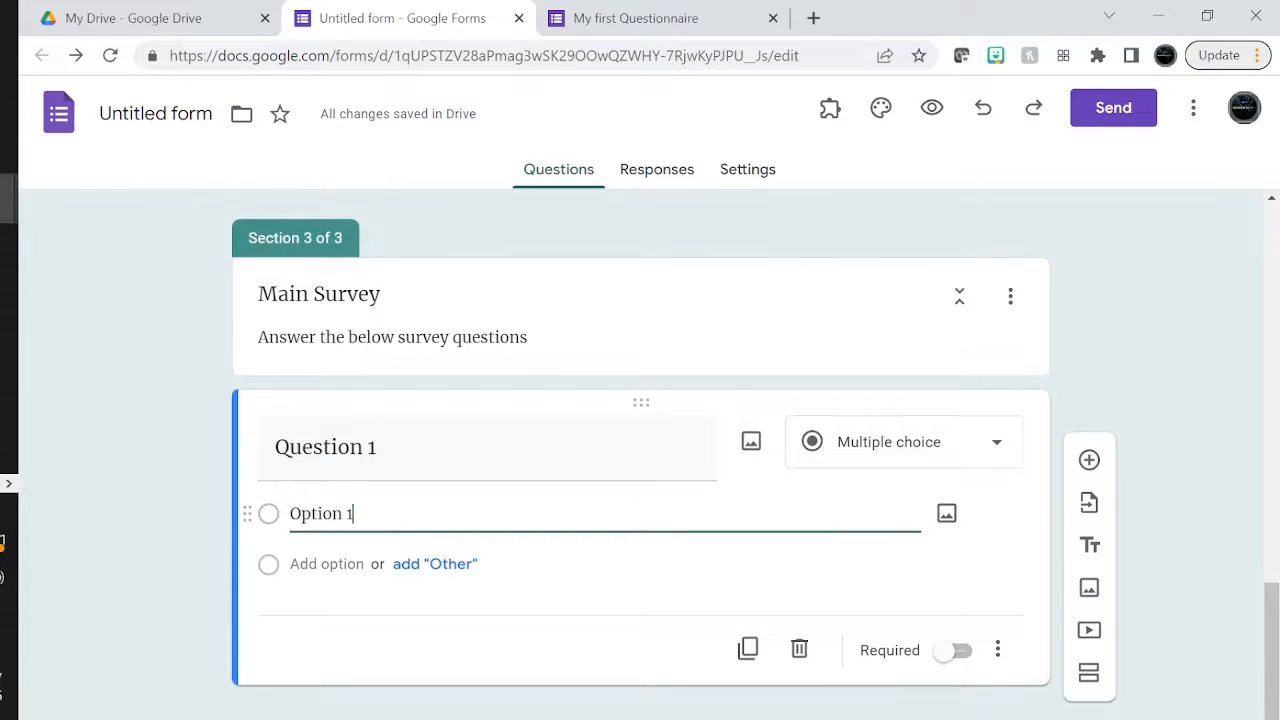
{"action": "key", "text": "Return"}
{"action": "key", "text": "Return"}
{"action": "key", "text": "Return"}
- Add a question titled "Question 2" below Question 1 and set its type to Checkboxes
{"action": "scroll", "coordinate": [497, 628], "scroll_direction": "down", "scroll_amount": 2}
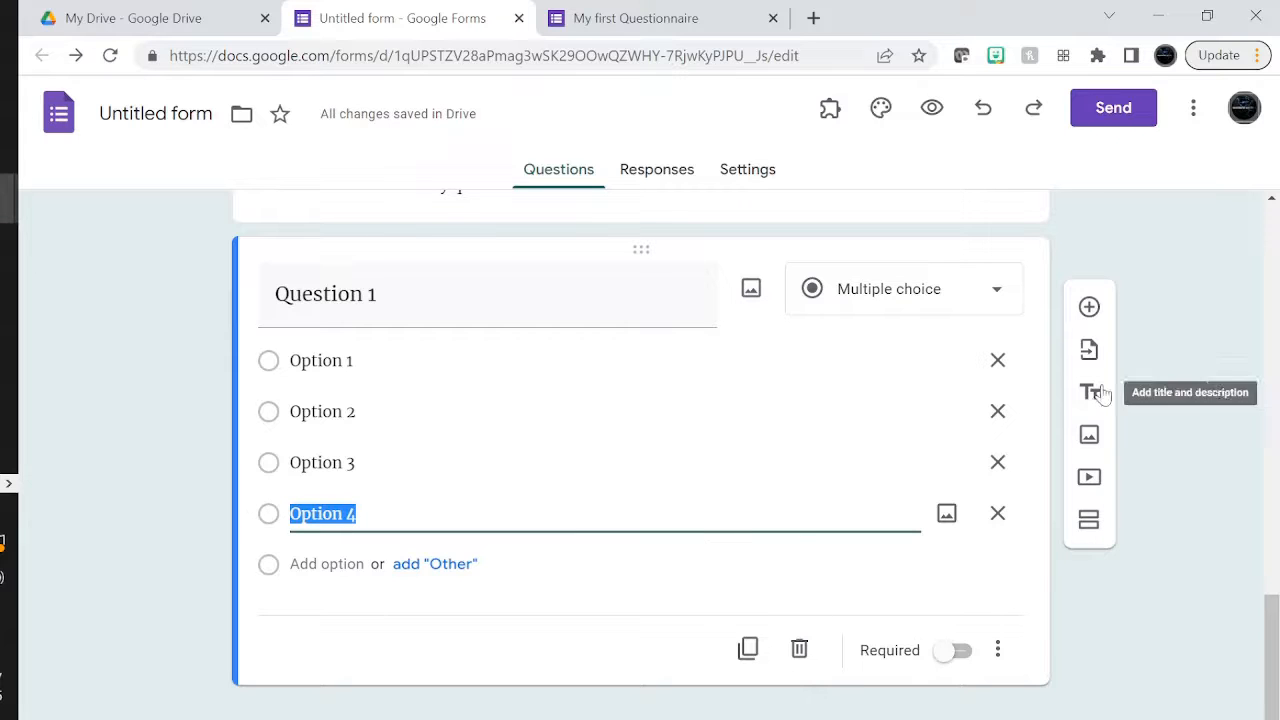
{"action": "left_click", "coordinate": [1089, 307]}
{"action": "type", "text": "q"}
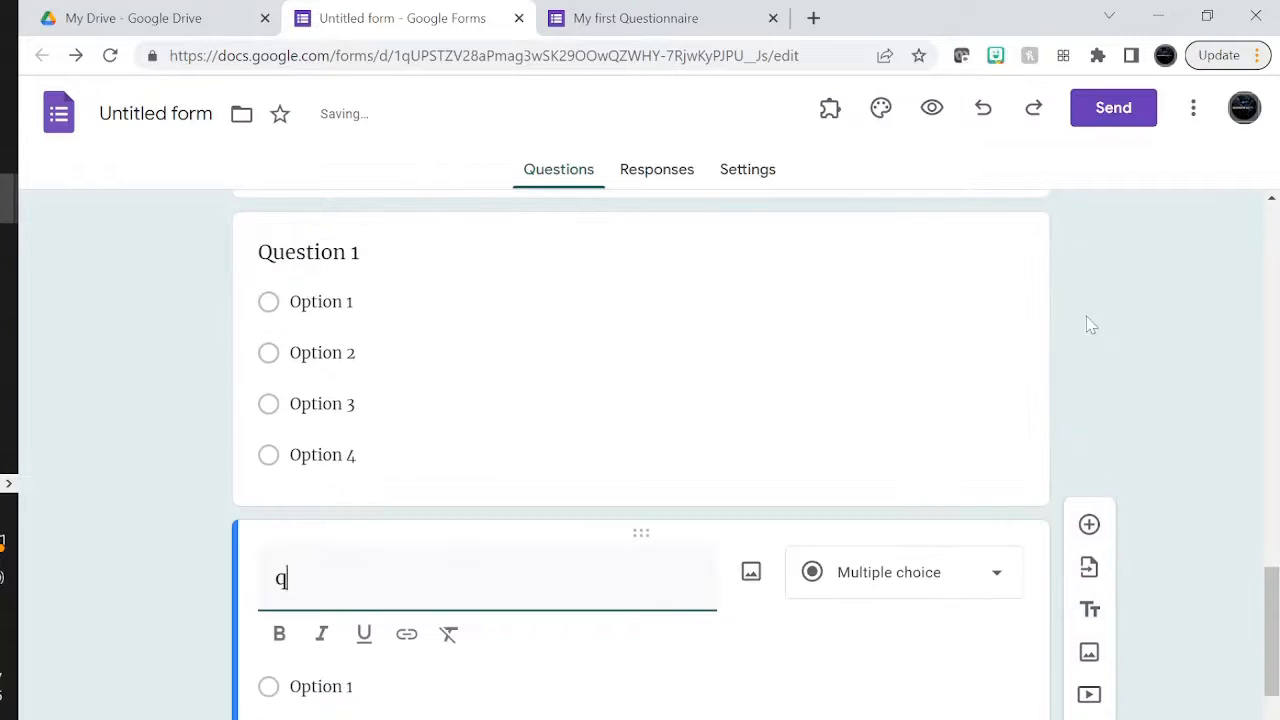
{"action": "type", "text": "uest"}
{"action": "key", "text": "BackSpace"}
{"action": "key", "text": "BackSpace"}
{"action": "key", "text": "BackSpace"}
{"action": "key", "text": "BackSpace"}
{"action": "key", "text": "BackSpace"}
{"action": "type", "text": "Questoio"}
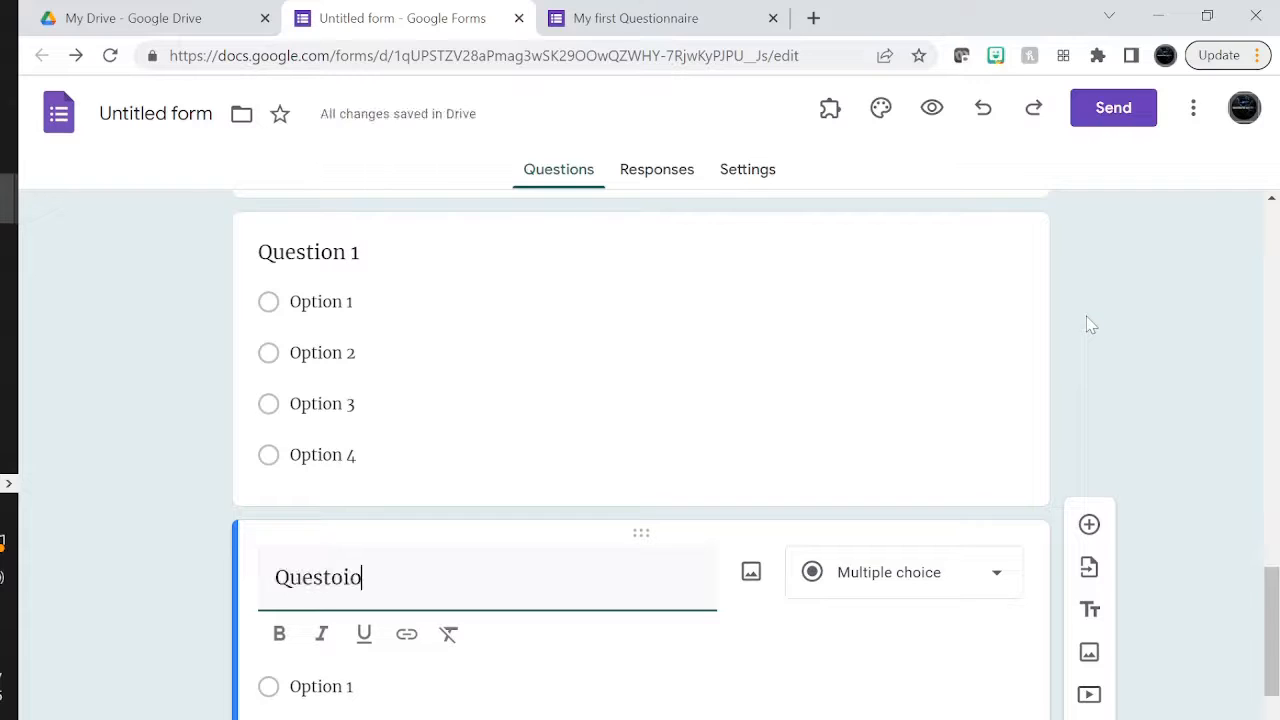
{"action": "type", "text": "n"}
{"action": "key", "text": "BackSpace"}
{"action": "key", "text": "BackSpace"}
{"action": "type", "text": "on 2"}
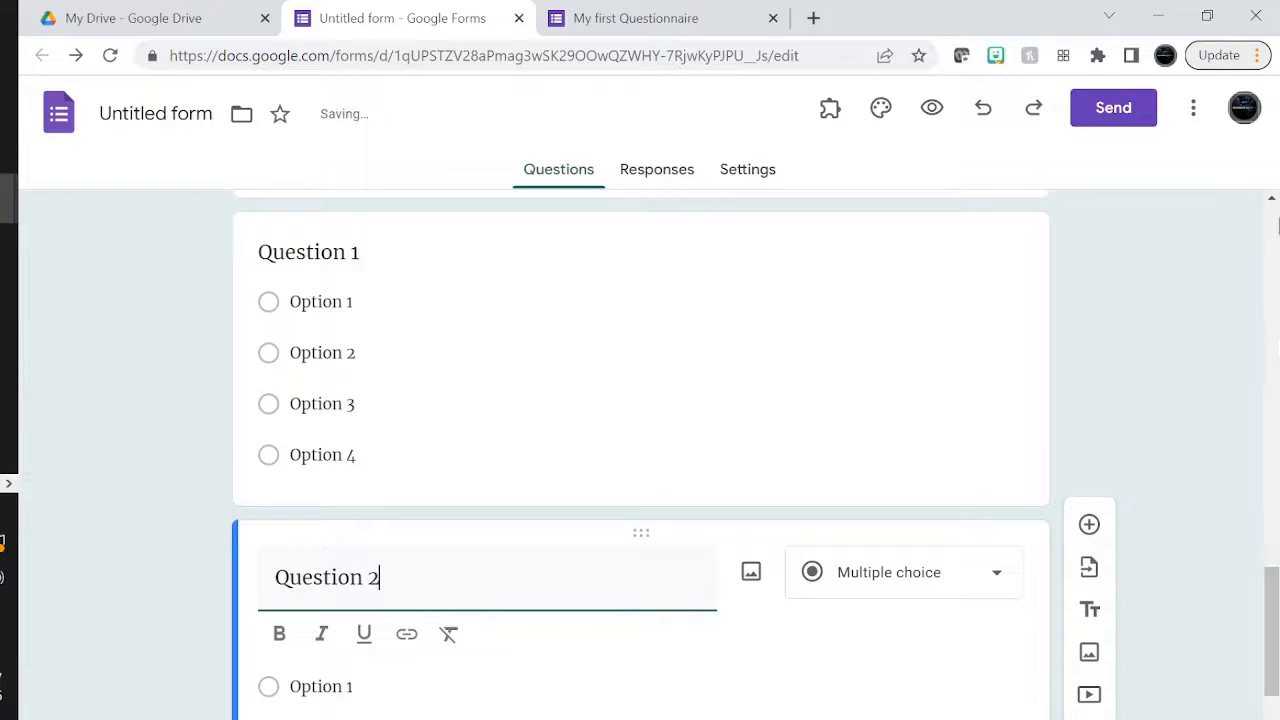
{"action": "left_click", "coordinate": [880, 590]}
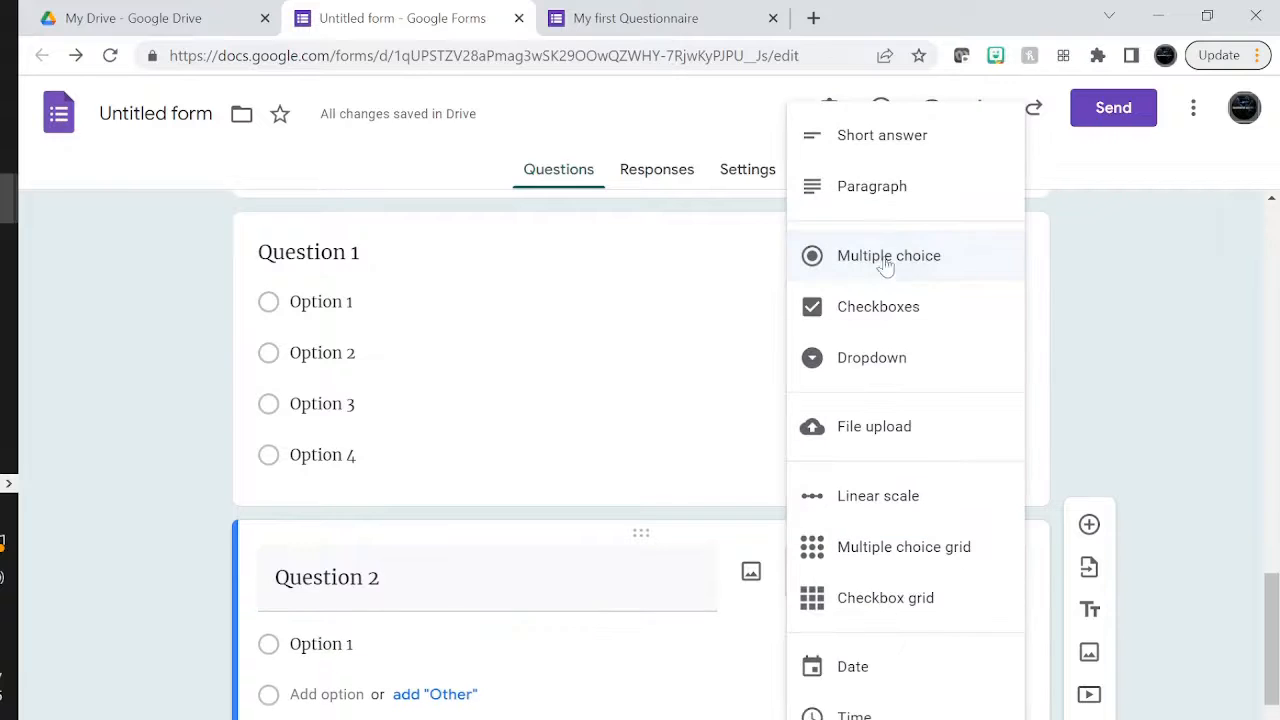
{"action": "left_click", "coordinate": [880, 306]}
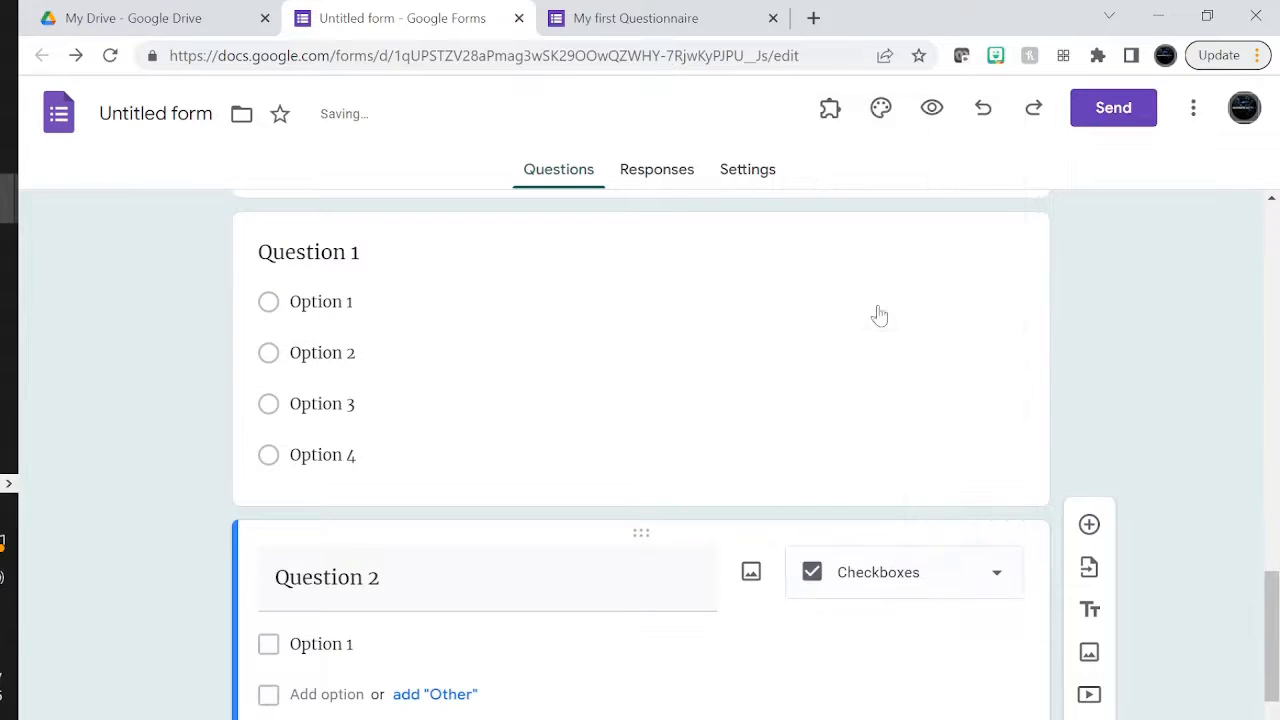
- Extend the Question 2 checkboxes to five answer choices, keeping the default names Option 1 to Option 5
{"action": "left_click", "coordinate": [408, 650]}
{"action": "key", "text": "Return"}
{"action": "key", "text": "Return"}
{"action": "key", "text": "Return"}
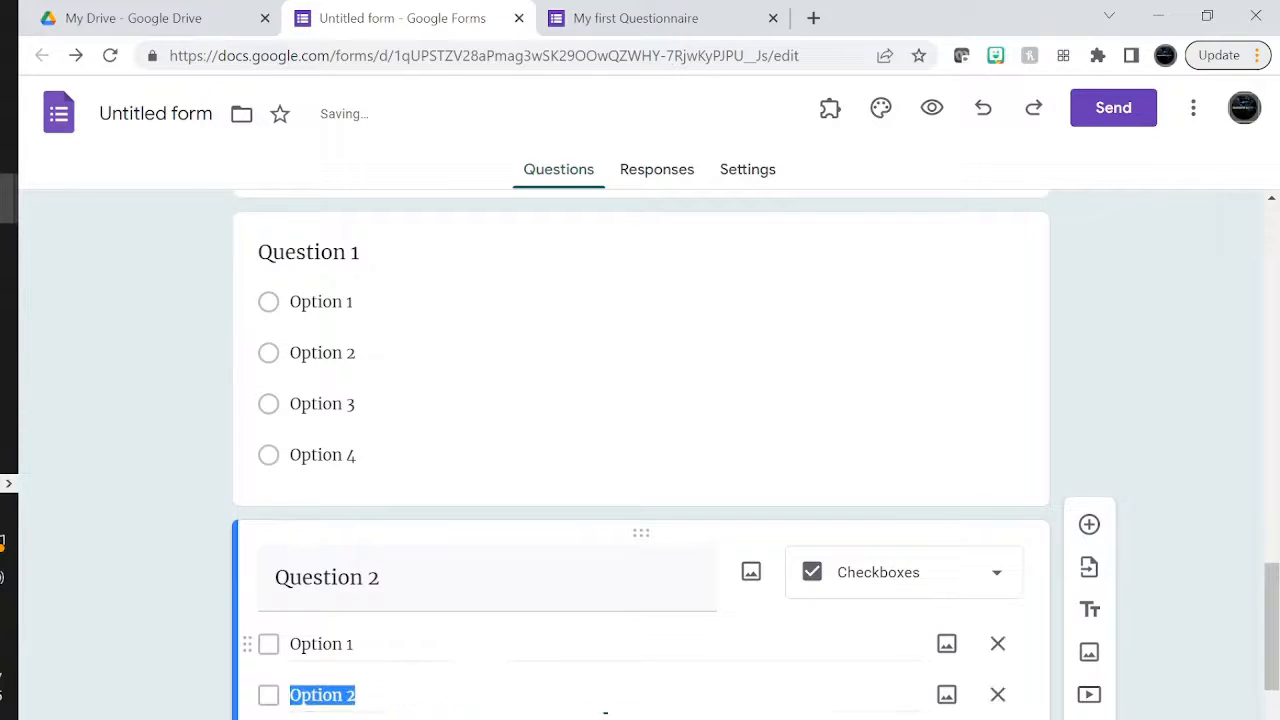
{"action": "key", "text": "Return"}
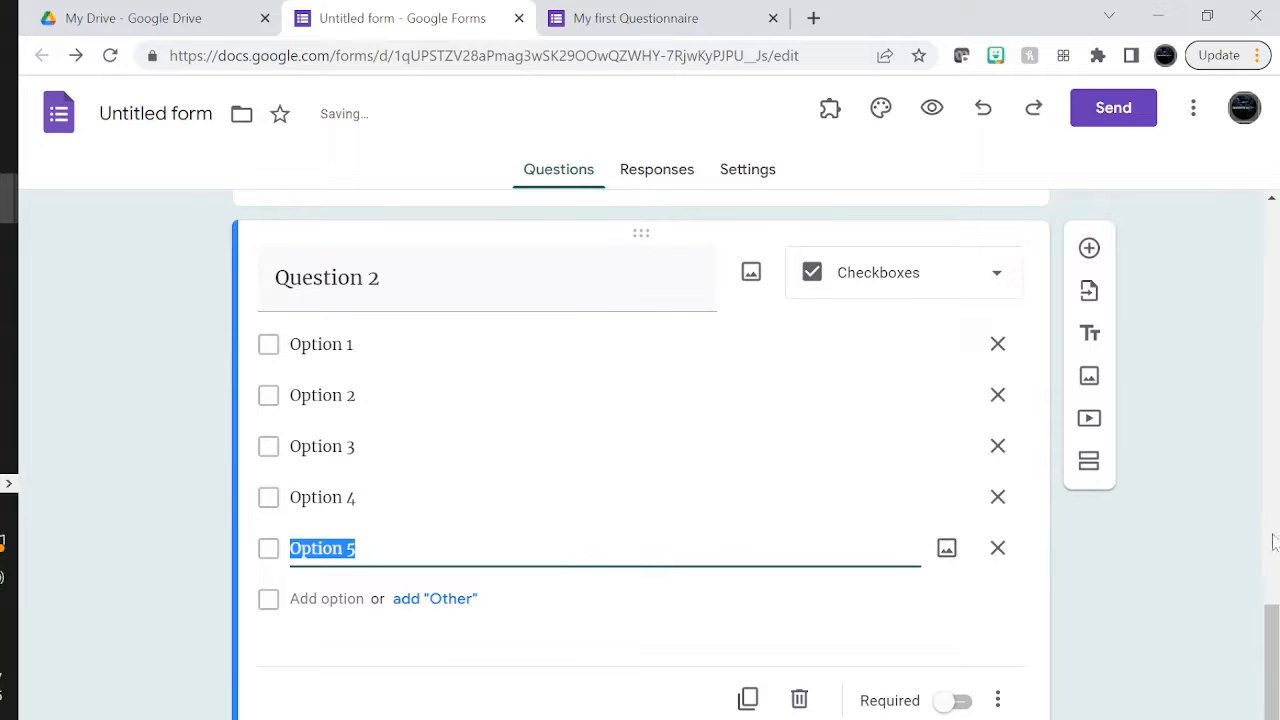
{"action": "left_click", "coordinate": [1164, 558]}
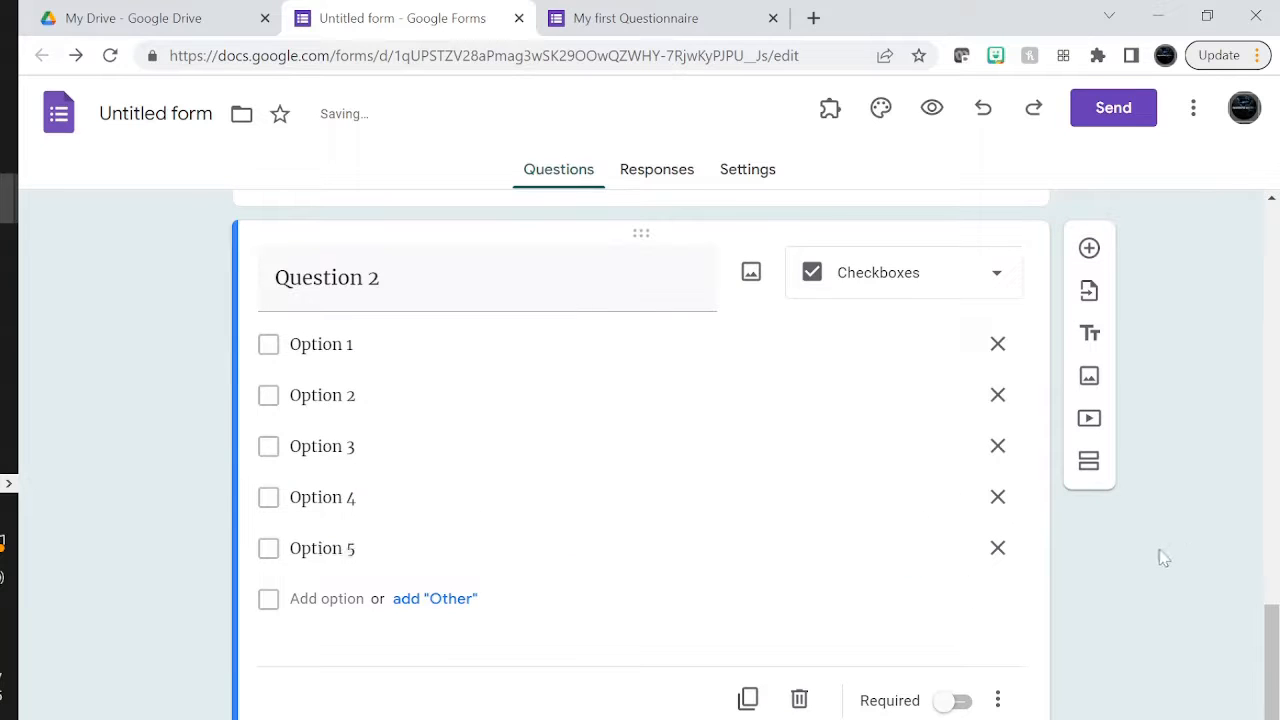
- Duplicate Question 2 with its five checkbox options and title the copy "Question 3"
{"action": "left_click", "coordinate": [748, 700]}
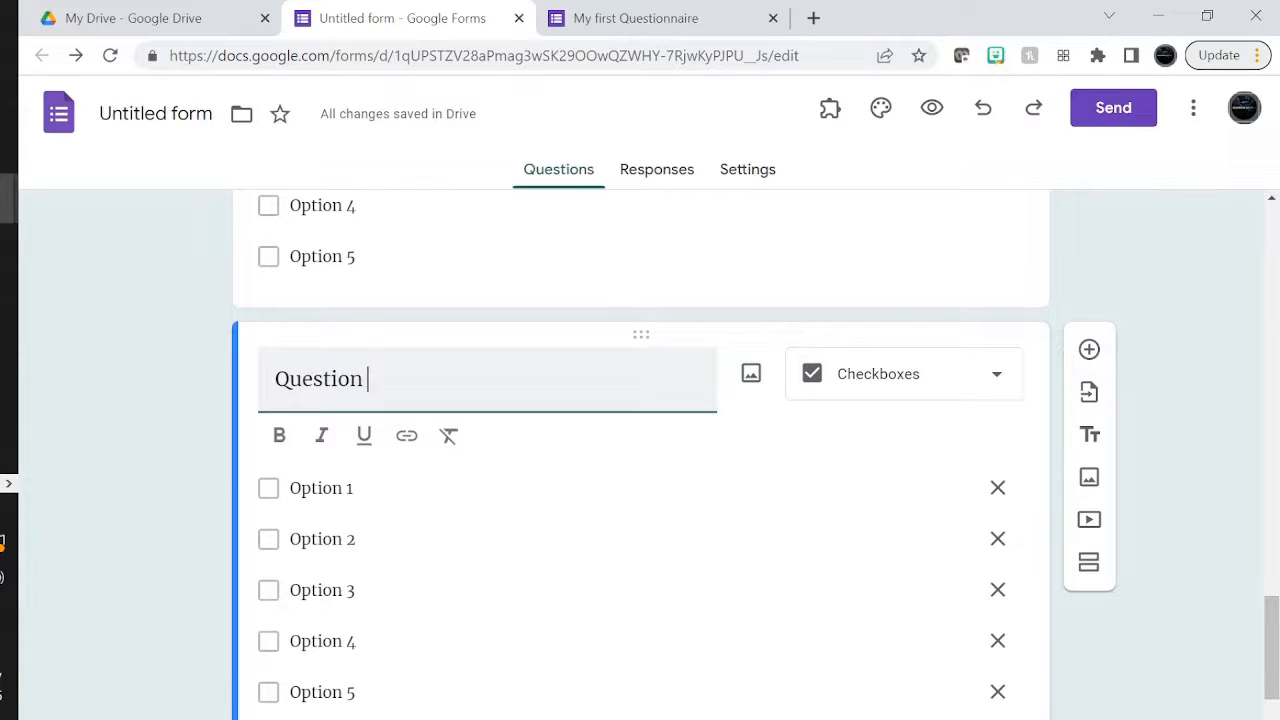
{"action": "type", "text": "3"}
{"action": "key", "text": "Return"}
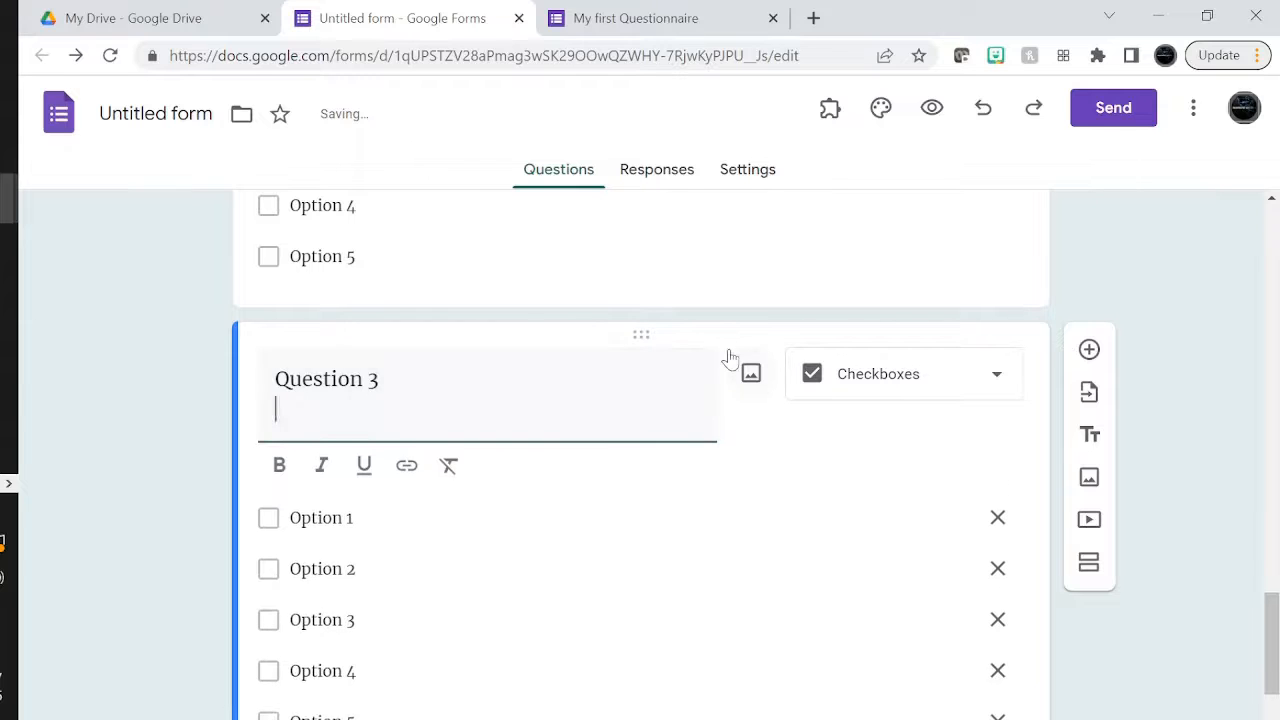
{"action": "key", "text": "BackSpace"}
{"action": "left_click", "coordinate": [1142, 306]}
- Turn on collecting email addresses in the form's response settings
{"action": "scroll", "coordinate": [1145, 310], "scroll_direction": "up", "scroll_amount": 5}
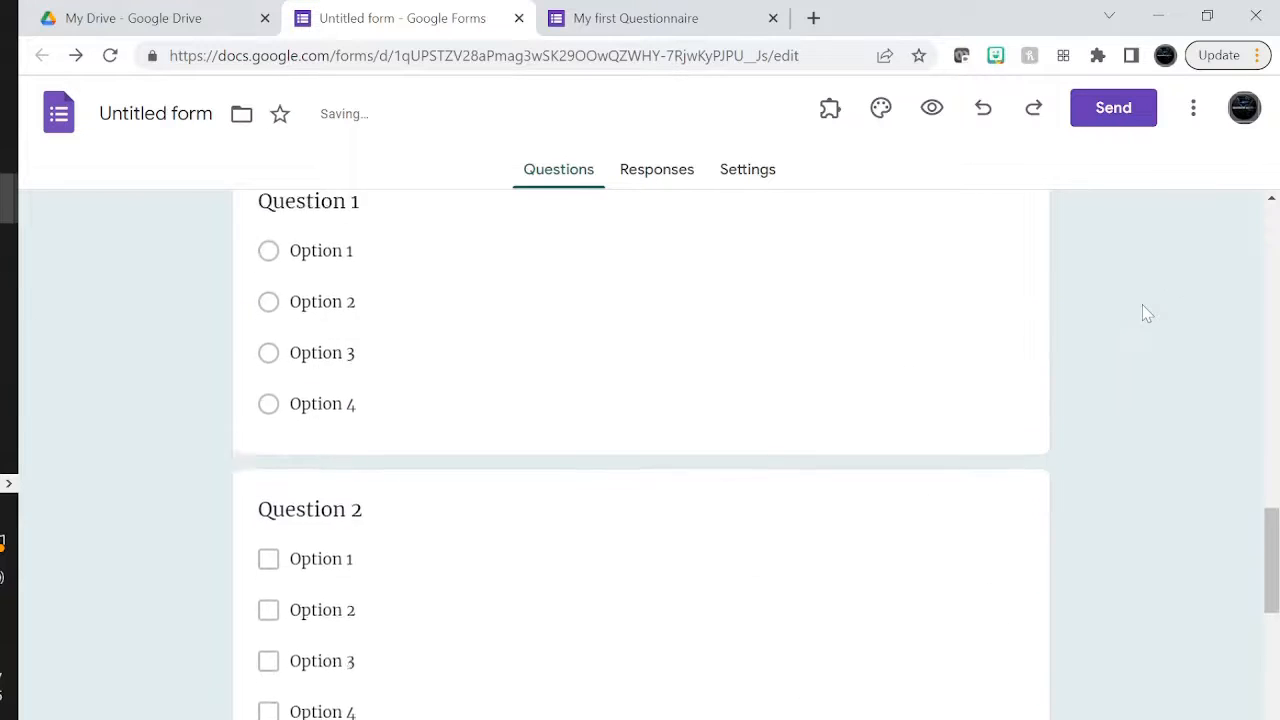
{"action": "scroll", "coordinate": [1142, 304], "scroll_direction": "up", "scroll_amount": 15}
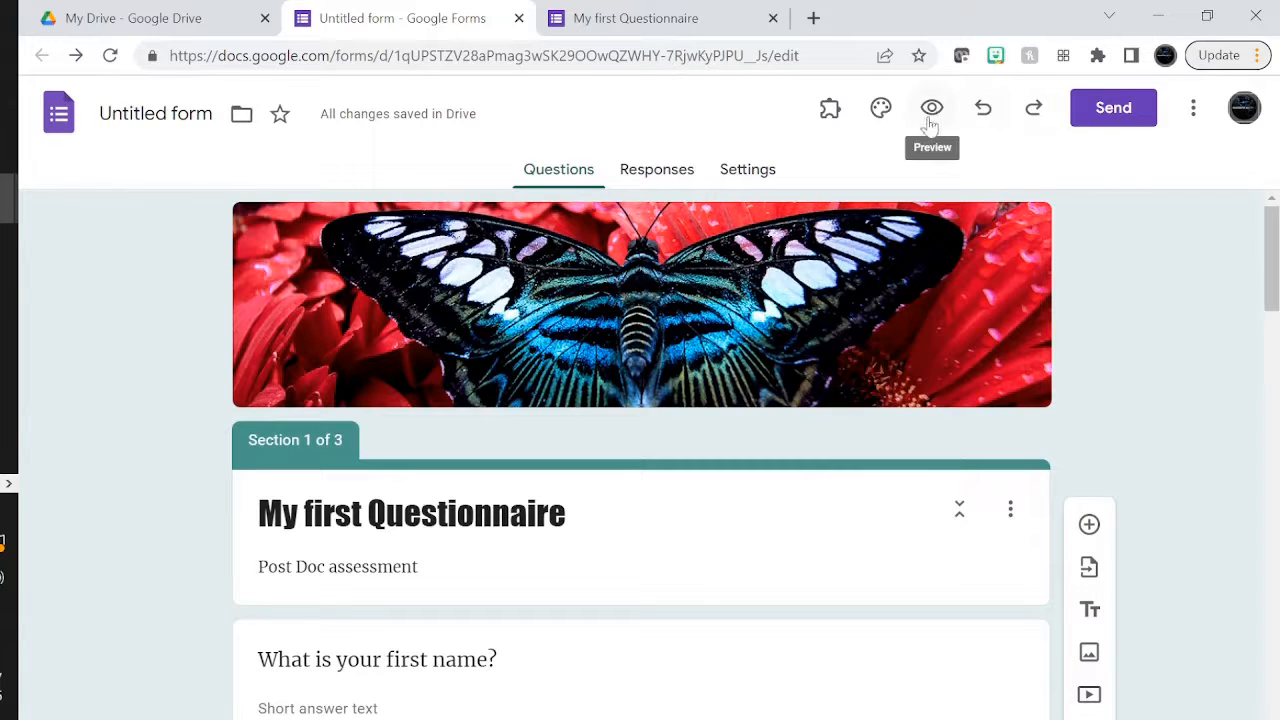
{"action": "left_click", "coordinate": [743, 178]}
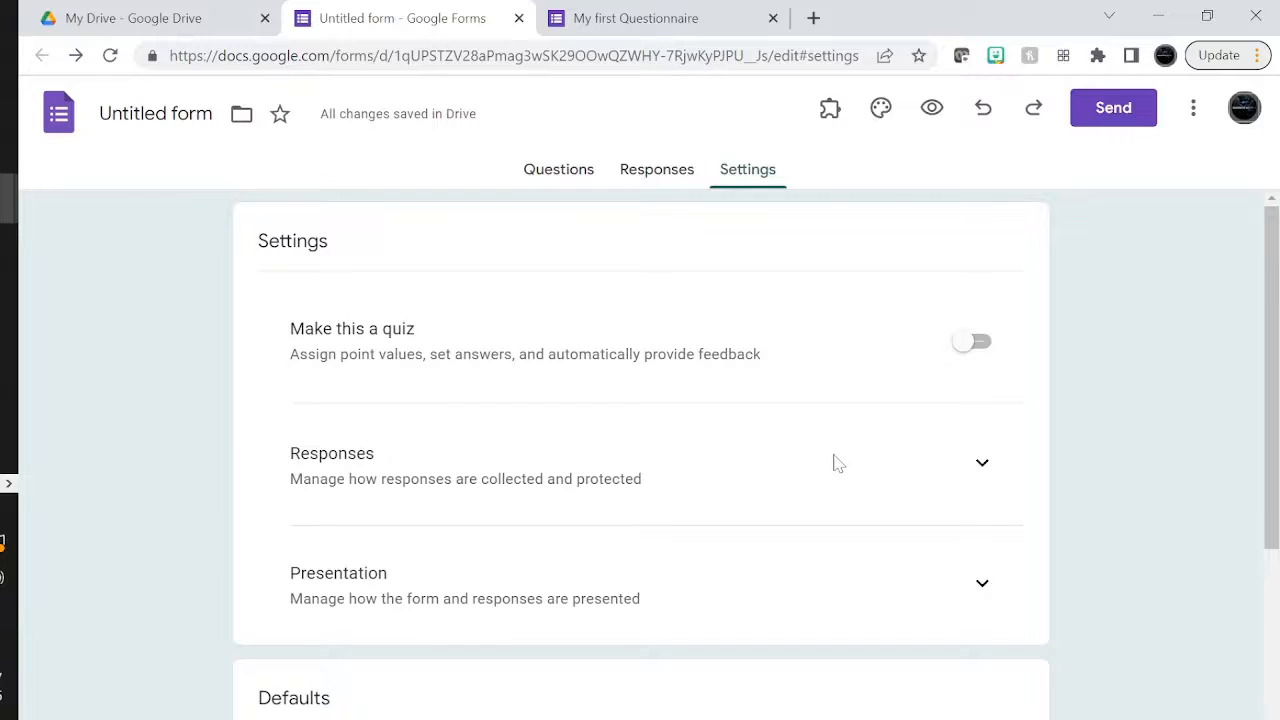
{"action": "scroll", "coordinate": [838, 463], "scroll_direction": "down", "scroll_amount": 3}
{"action": "scroll", "coordinate": [838, 463], "scroll_direction": "up", "scroll_amount": 3}
{"action": "left_click", "coordinate": [981, 466]}
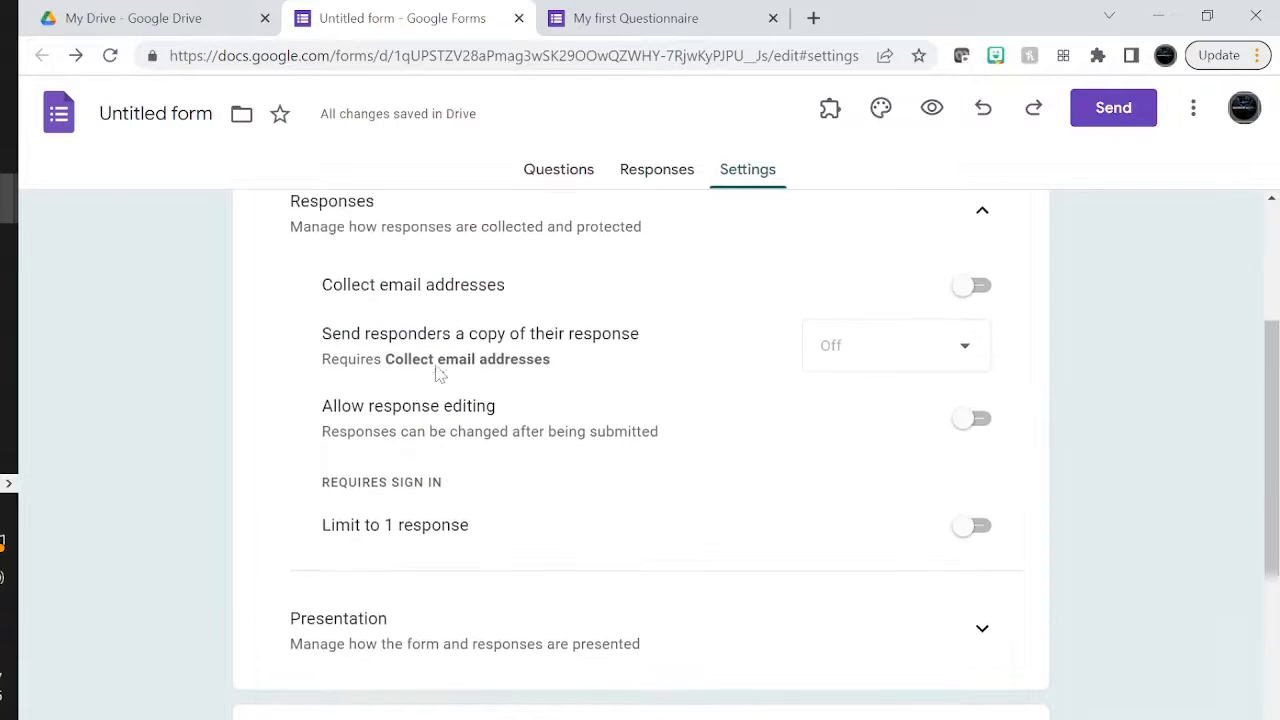
{"action": "left_click", "coordinate": [966, 290]}
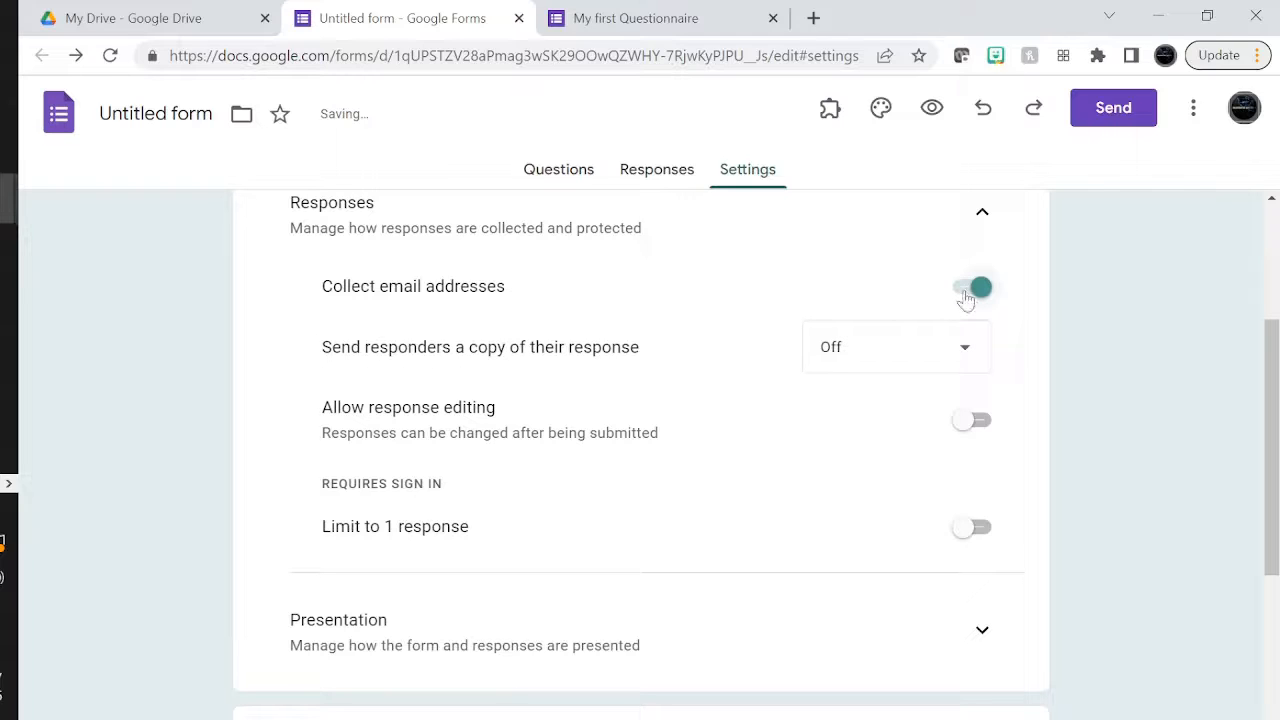
{"action": "left_click", "coordinate": [966, 294]}
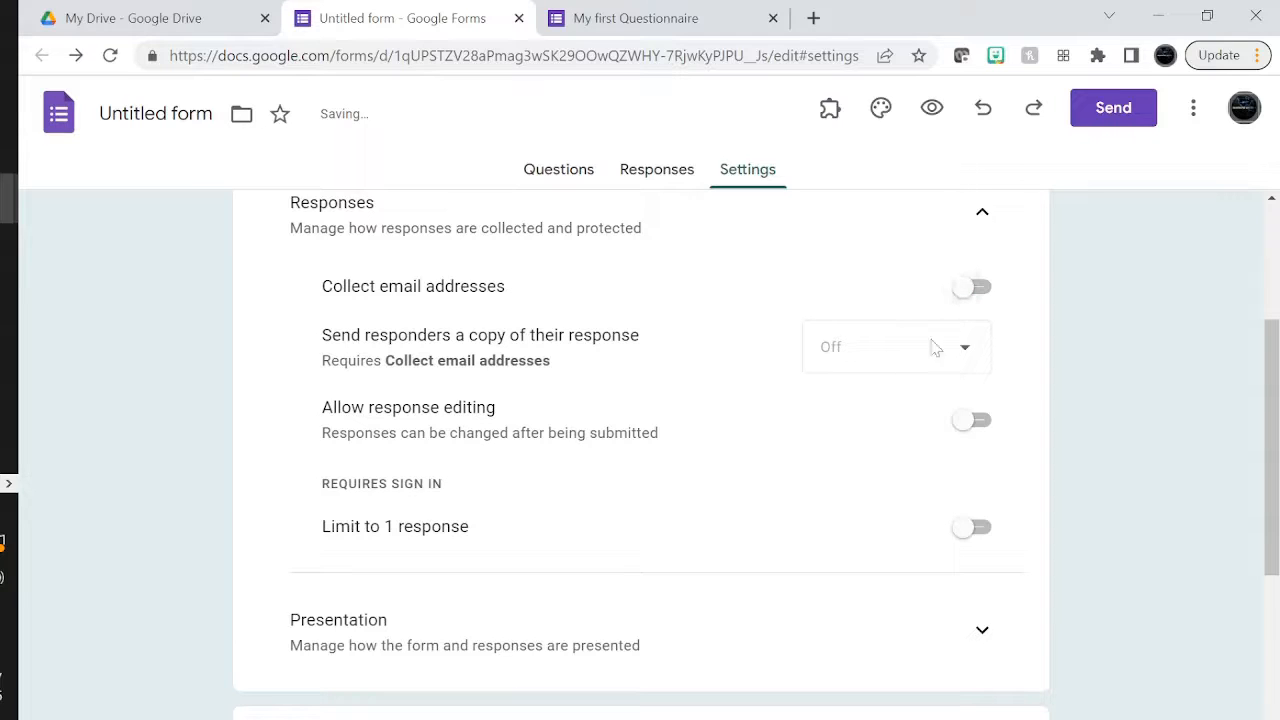
{"action": "left_click", "coordinate": [978, 288]}
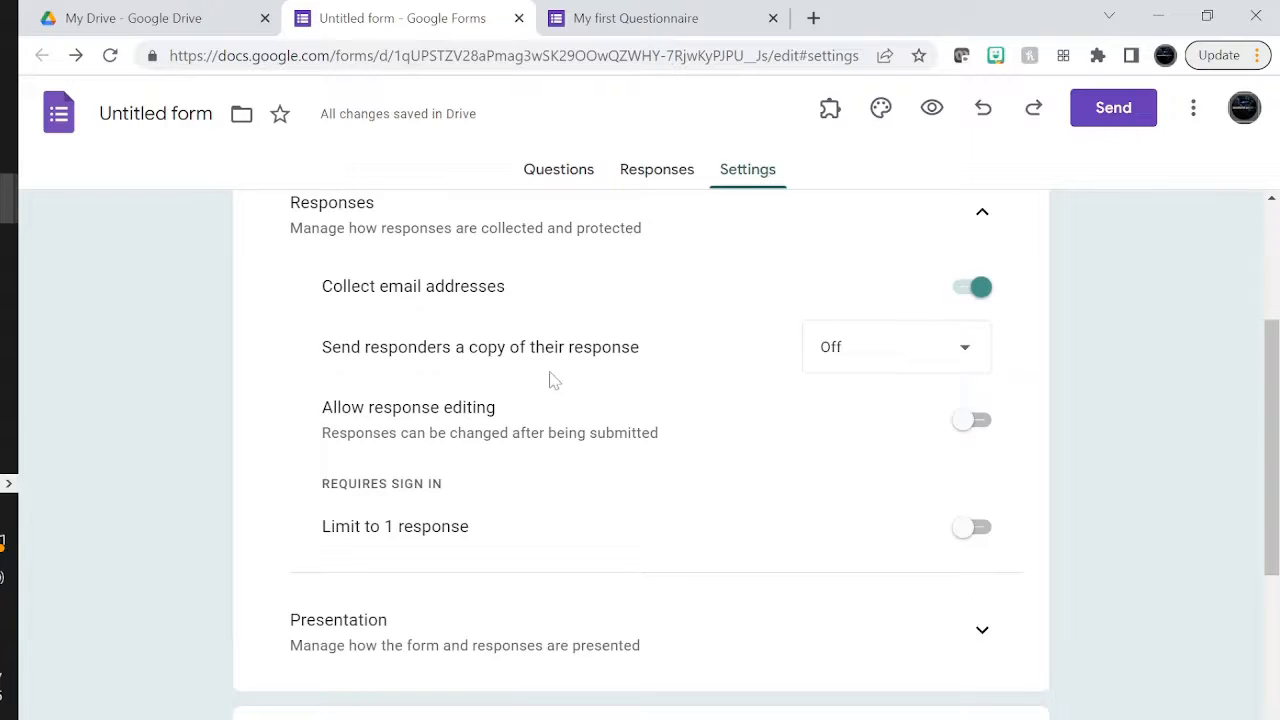
- Set the form to send responders a copy of their response when requested
{"action": "left_click", "coordinate": [855, 349]}
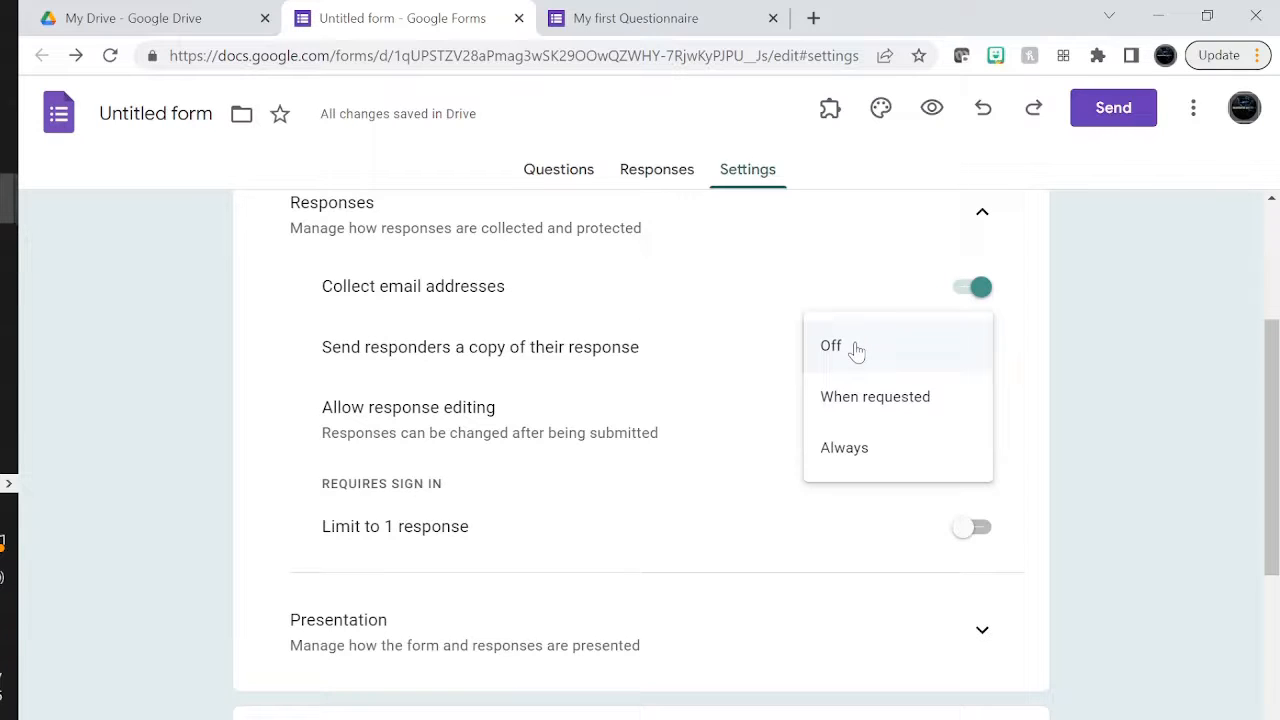
{"action": "left_click", "coordinate": [870, 398]}
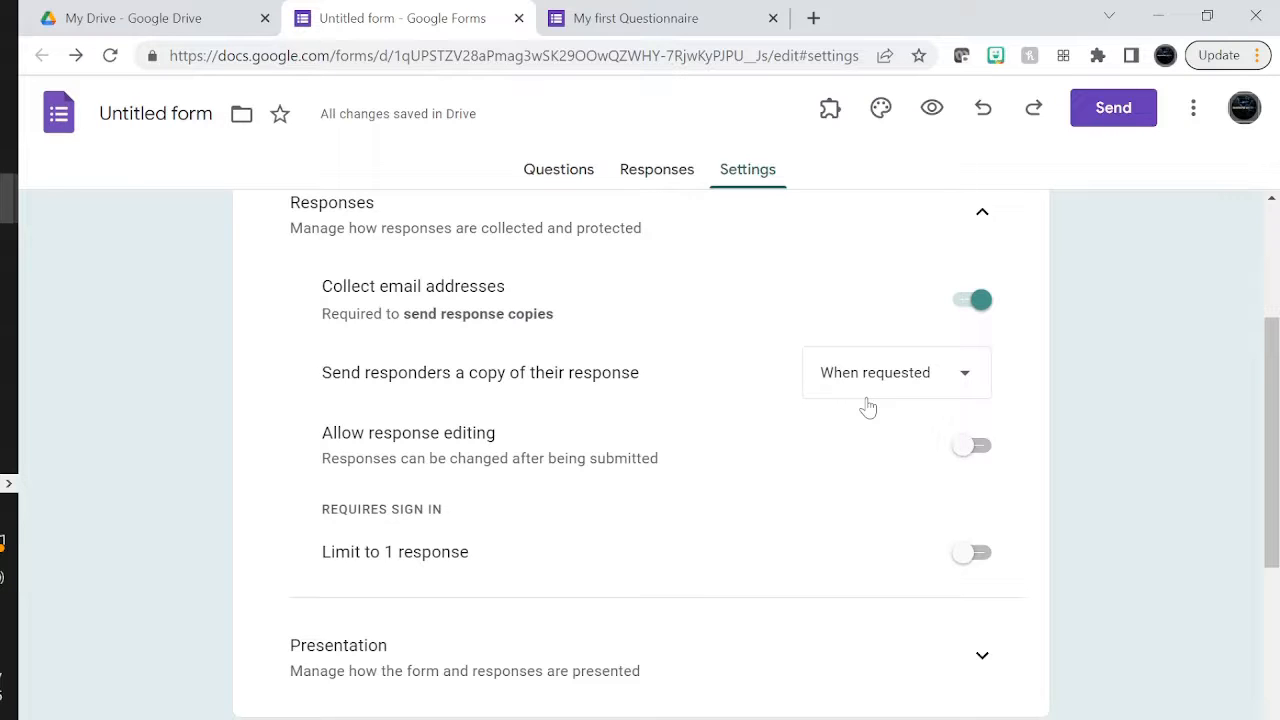
{"action": "left_click", "coordinate": [866, 400]}
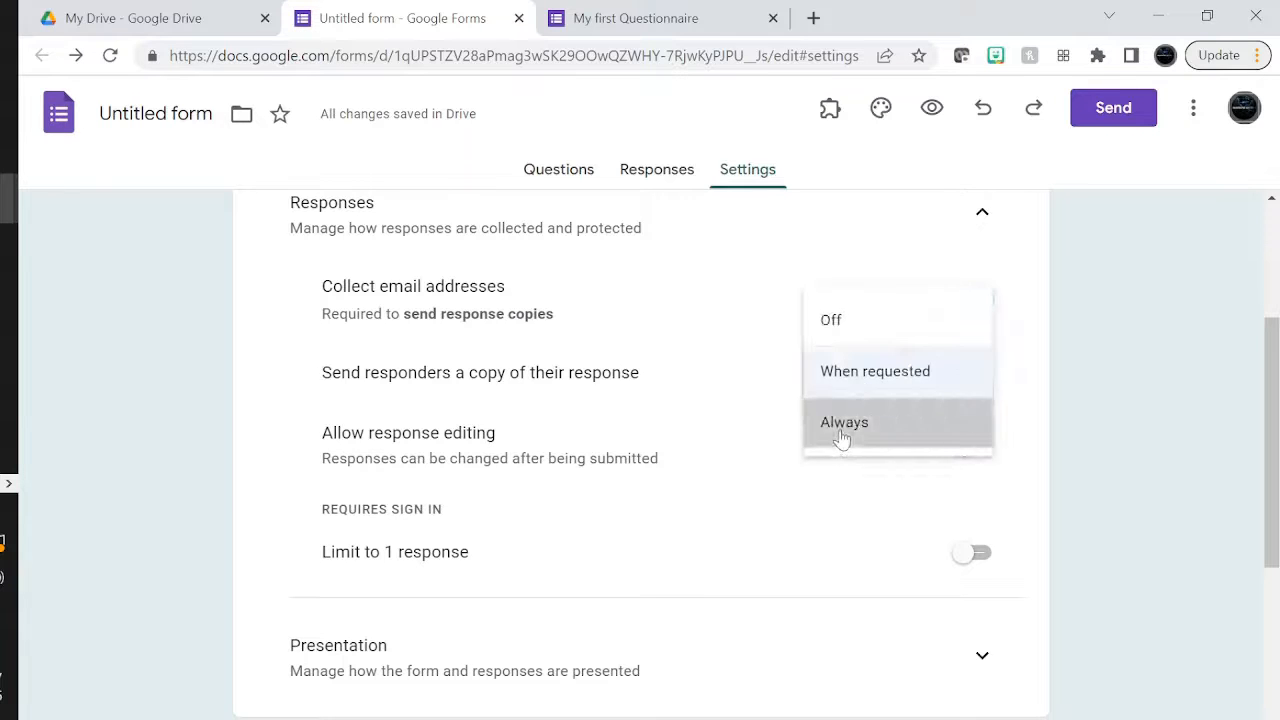
{"action": "left_click", "coordinate": [842, 424]}
{"action": "left_click", "coordinate": [851, 390]}
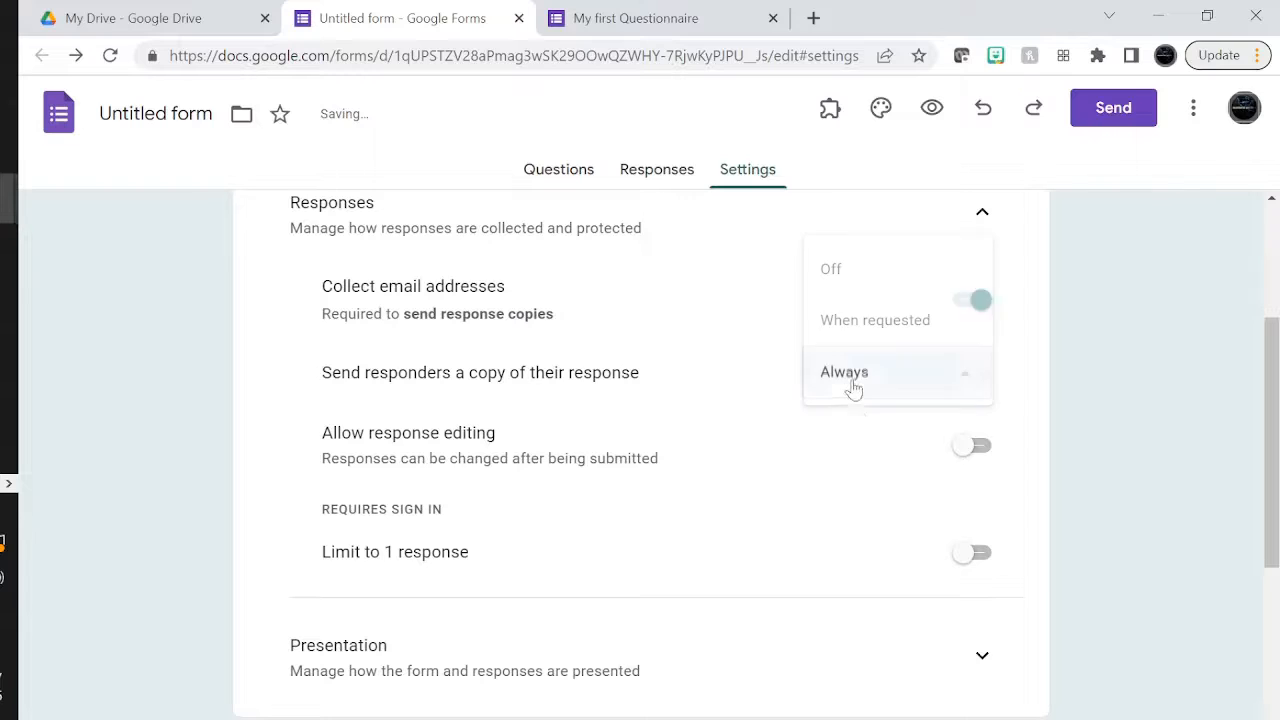
{"action": "left_click", "coordinate": [847, 328]}
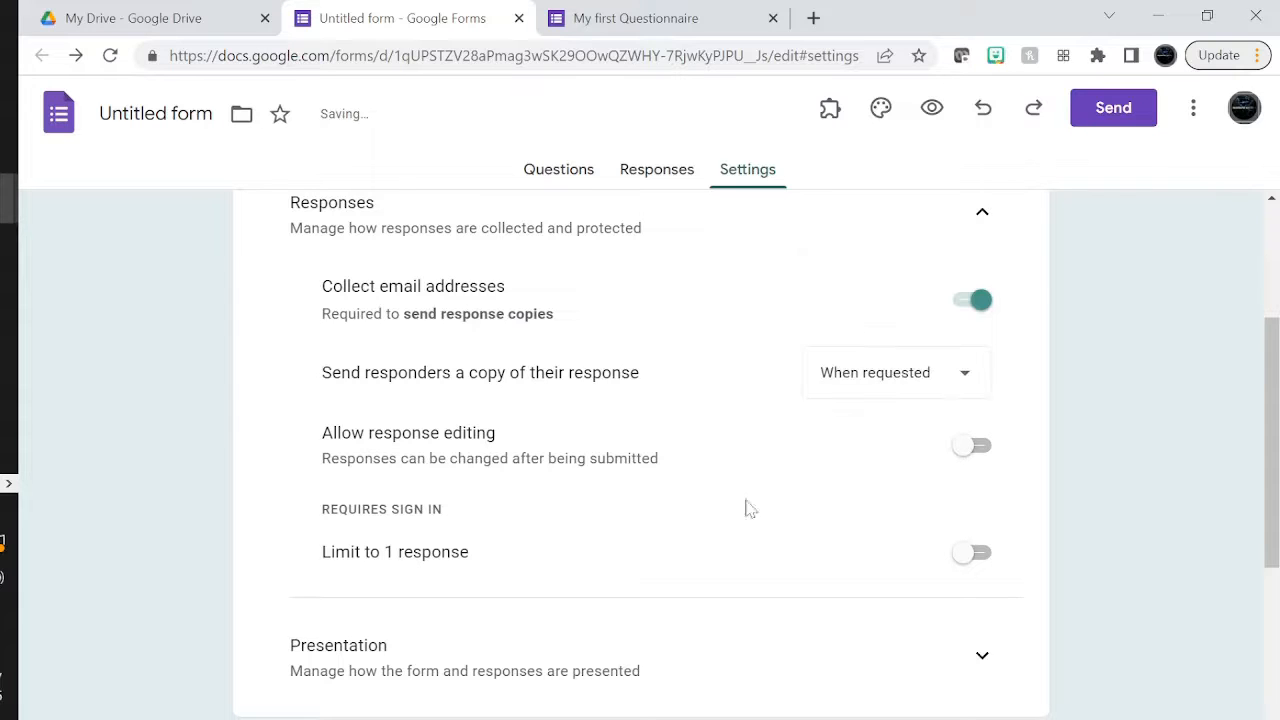
- Allow response editing after submission, and try the limit to 1 response before switching it back off
{"action": "left_click", "coordinate": [983, 449]}
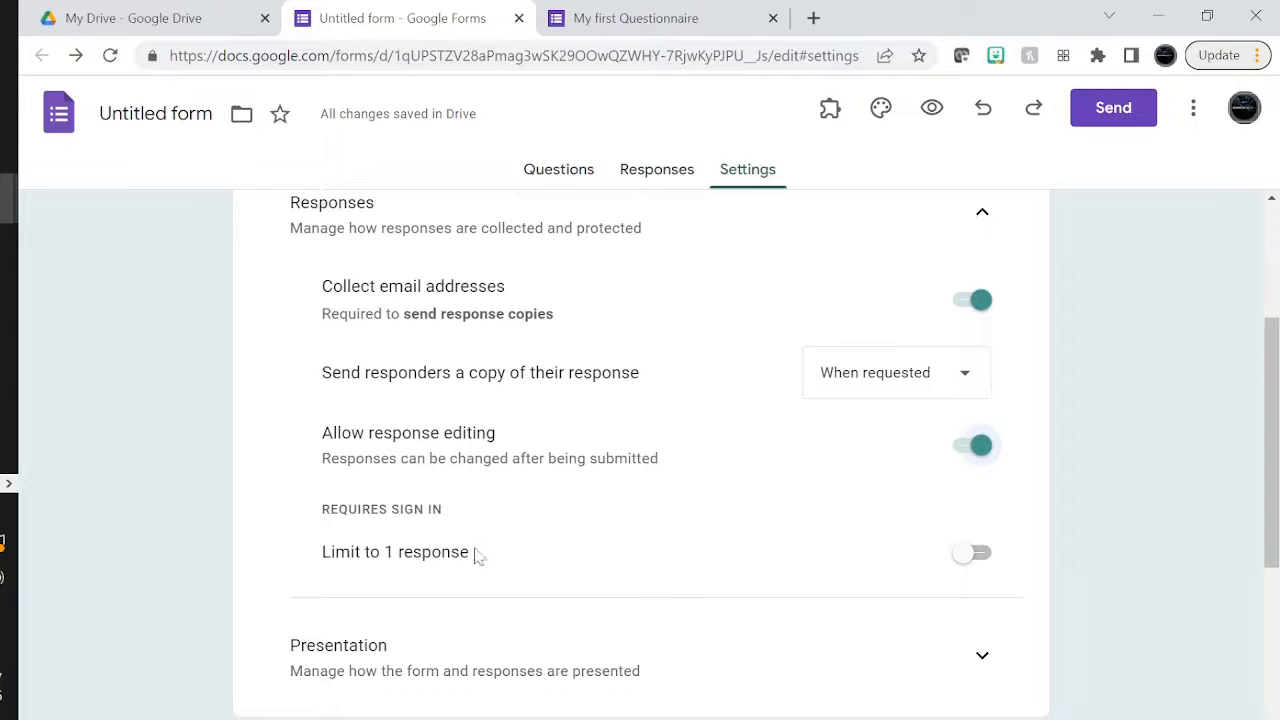
{"action": "left_click", "coordinate": [964, 556]}
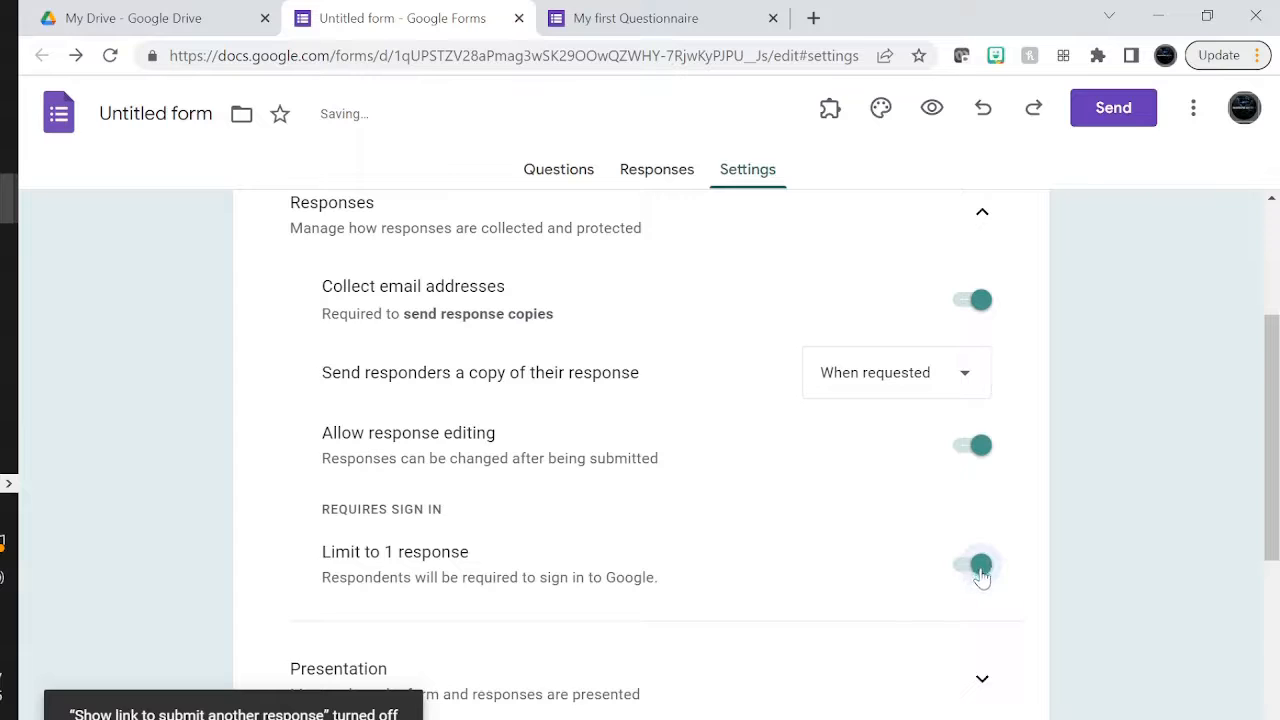
{"action": "left_click", "coordinate": [972, 566]}
- Change the confirmation message in the presentation settings to "Thanks for responding to my first Questionnaire." and save it
{"action": "scroll", "coordinate": [735, 575], "scroll_direction": "down", "scroll_amount": 3}
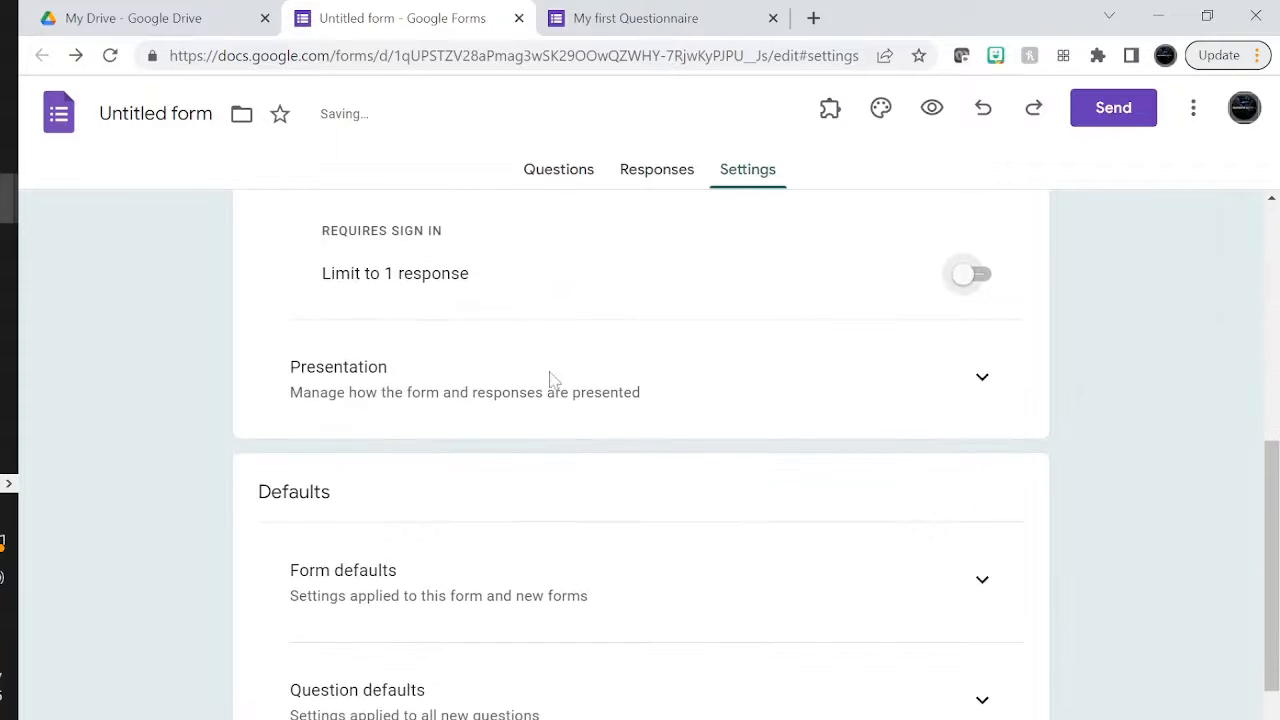
{"action": "left_click", "coordinate": [982, 378]}
{"action": "scroll", "coordinate": [686, 446], "scroll_direction": "down", "scroll_amount": 2}
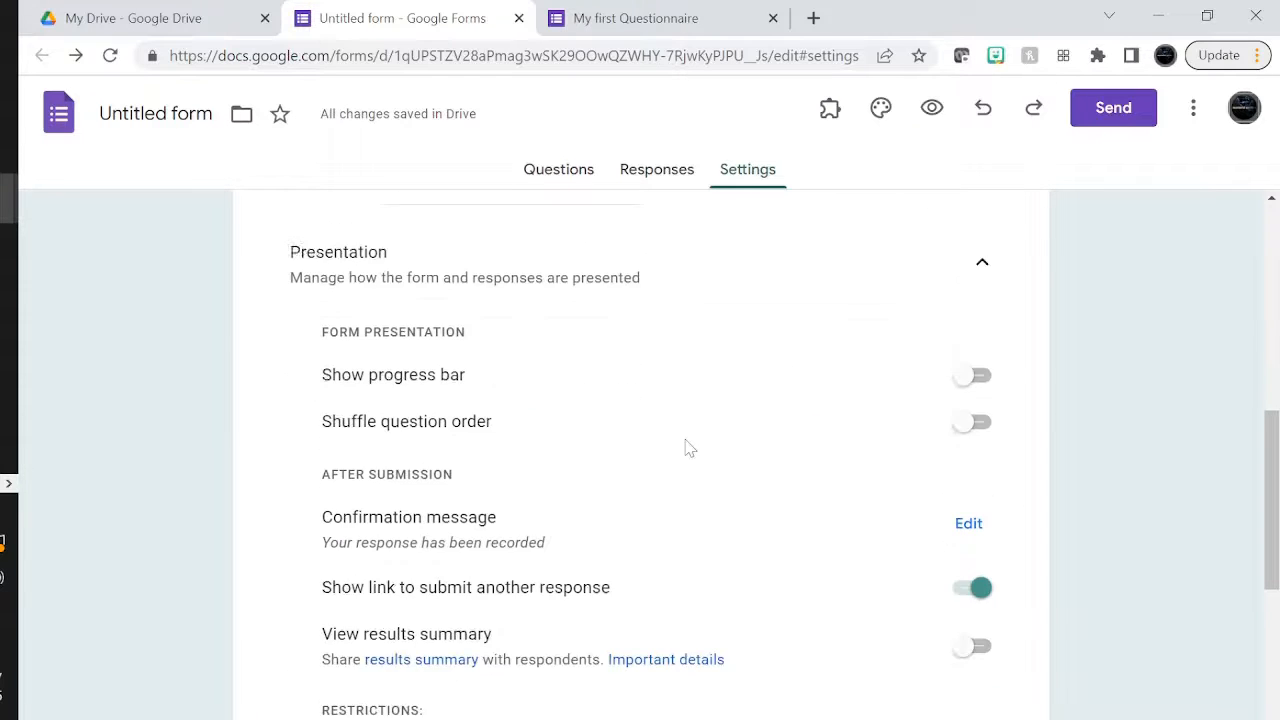
{"action": "scroll", "coordinate": [448, 390], "scroll_direction": "up", "scroll_amount": 1}
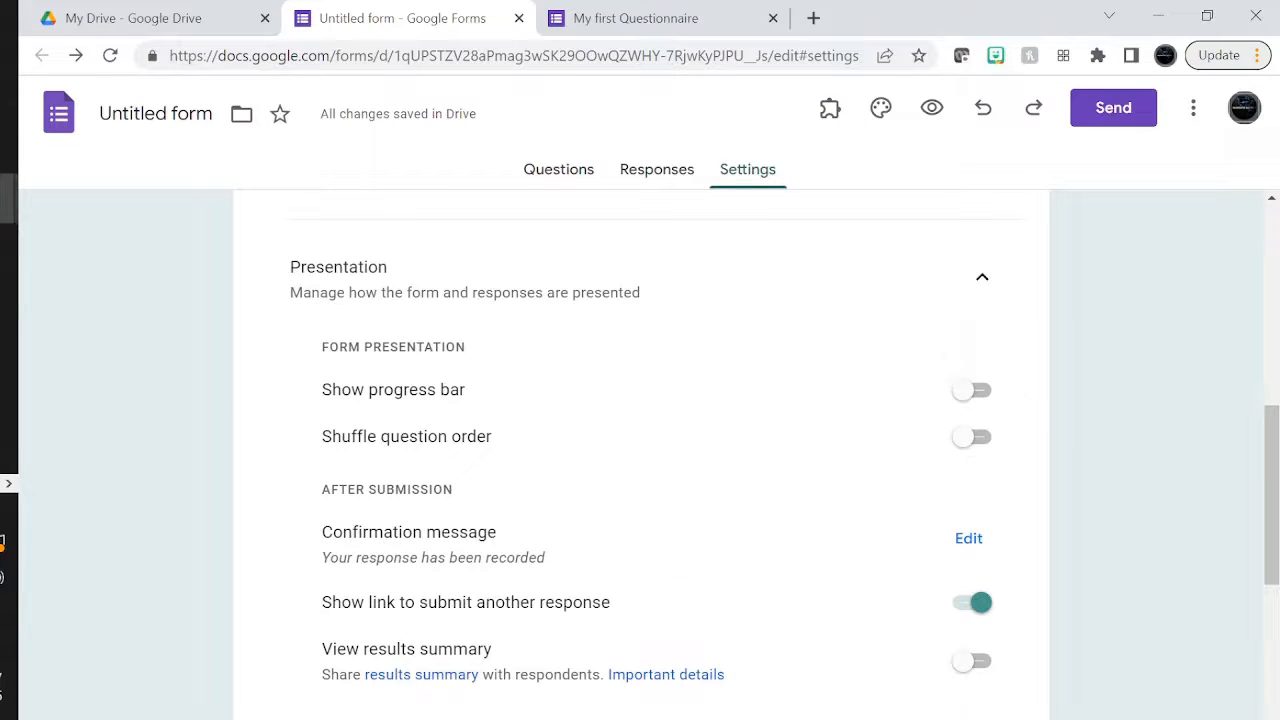
{"action": "left_click_drag", "start_coordinate": [322, 557], "coordinate": [562, 567]}
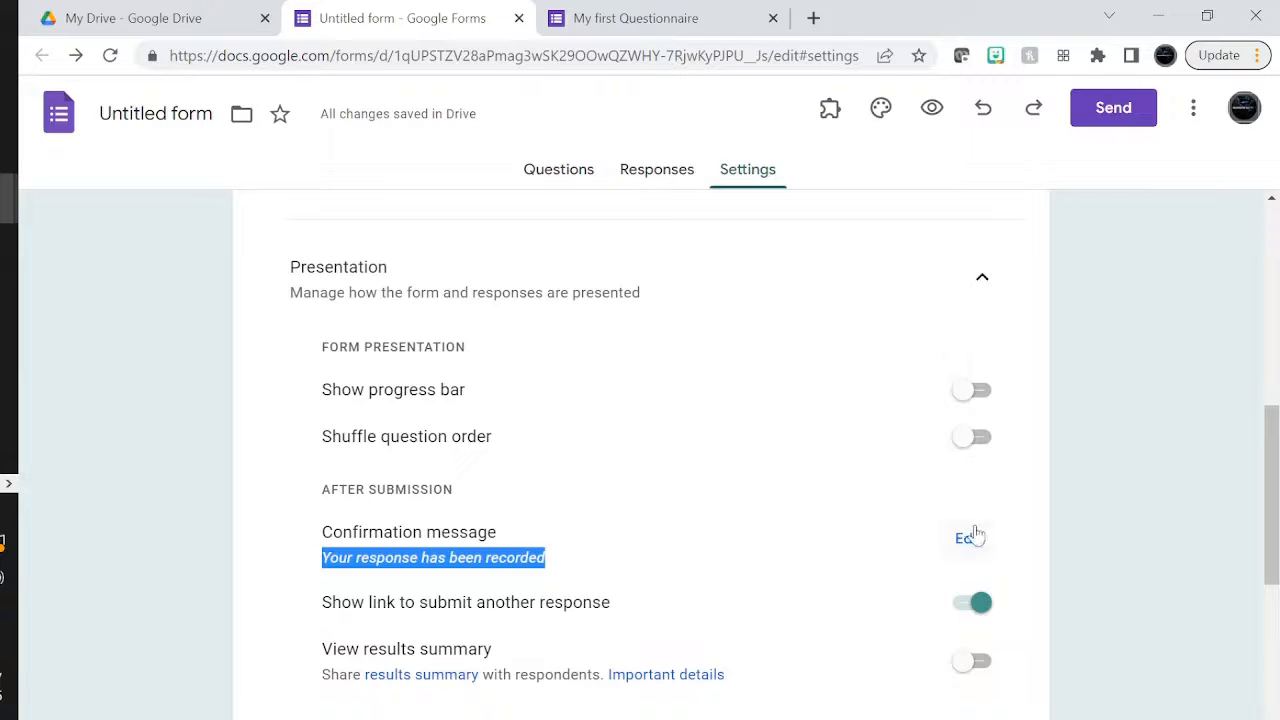
{"action": "left_click", "coordinate": [968, 539]}
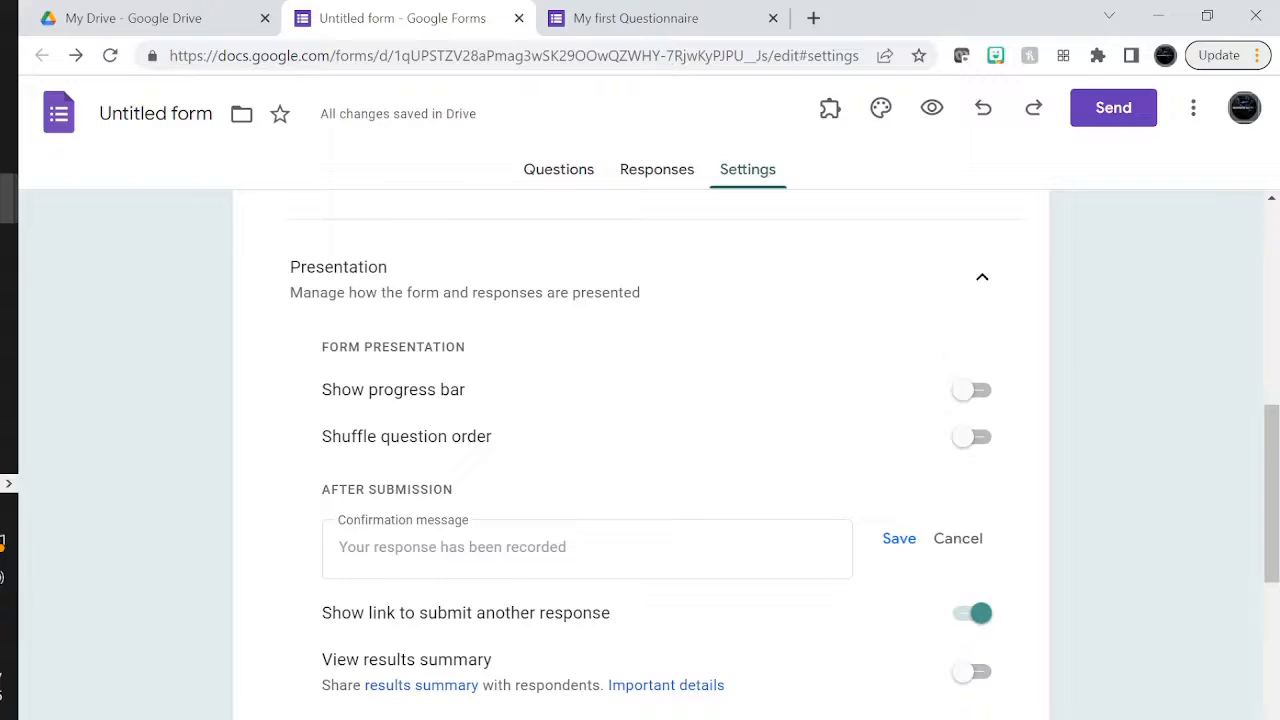
{"action": "left_click", "coordinate": [520, 548]}
{"action": "type", "text": "Than"}
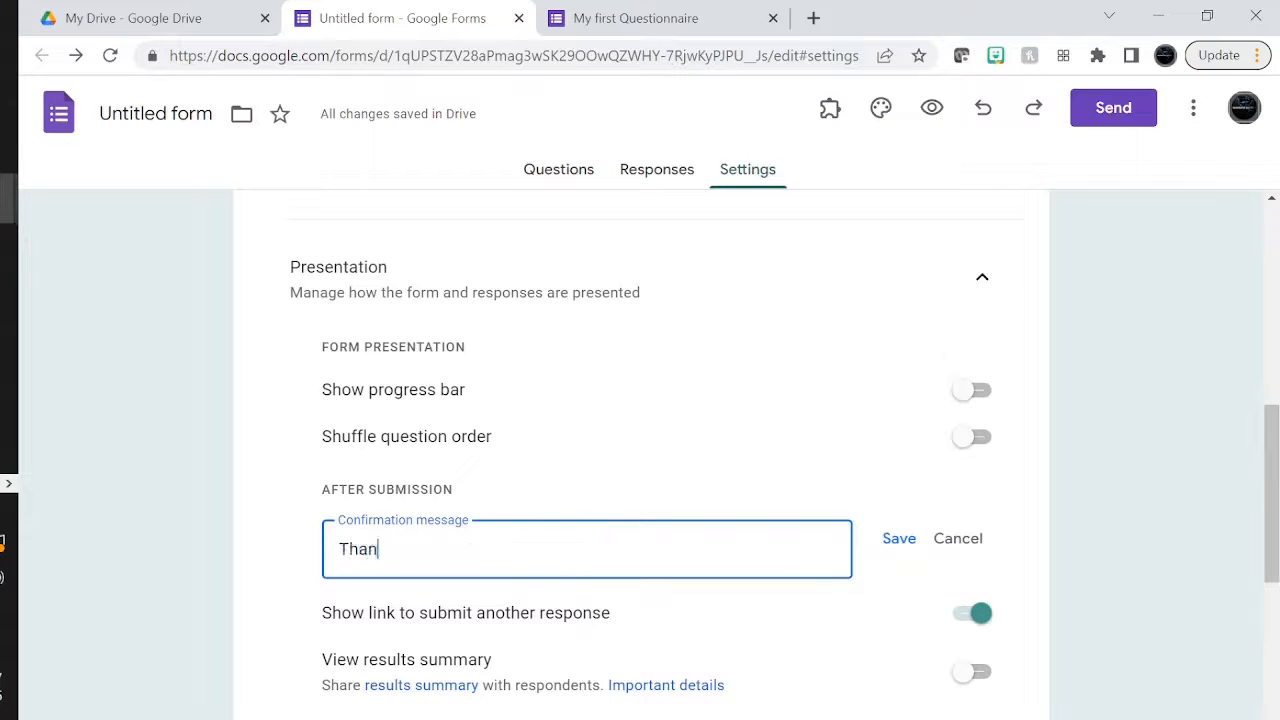
{"action": "type", "text": "ks for responding to my fi"}
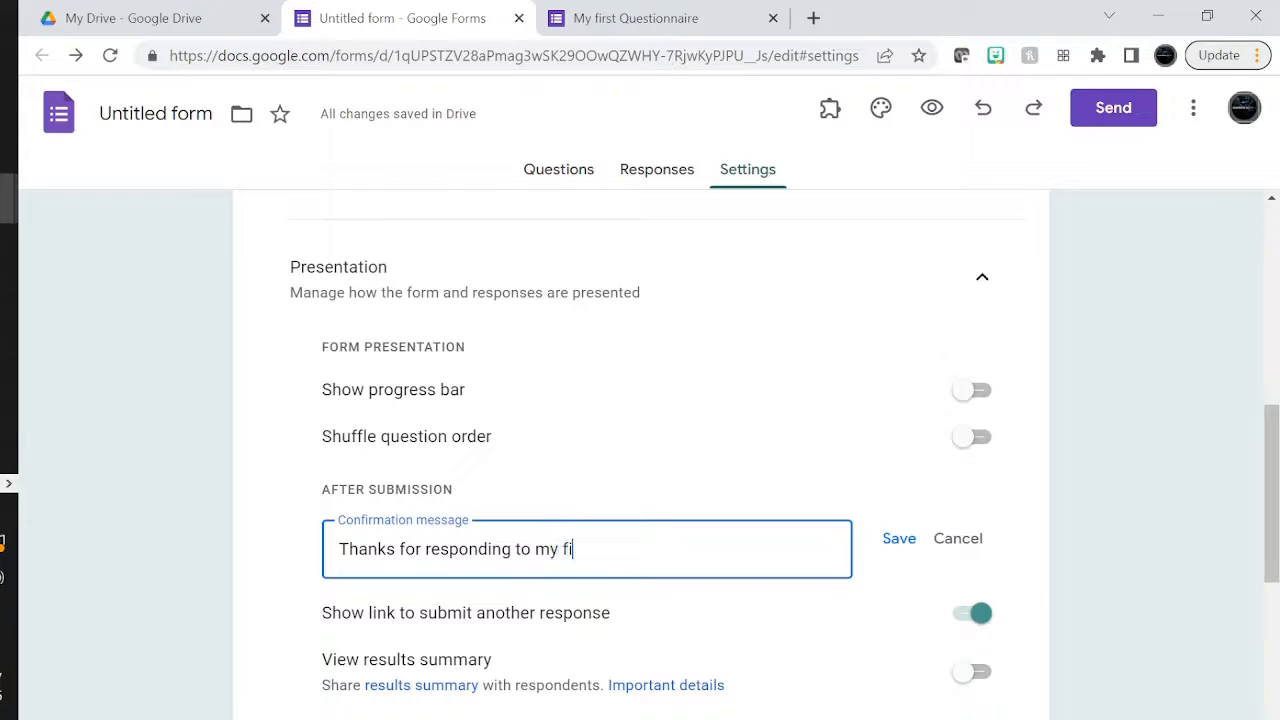
{"action": "type", "text": "rst Questionnaire"}
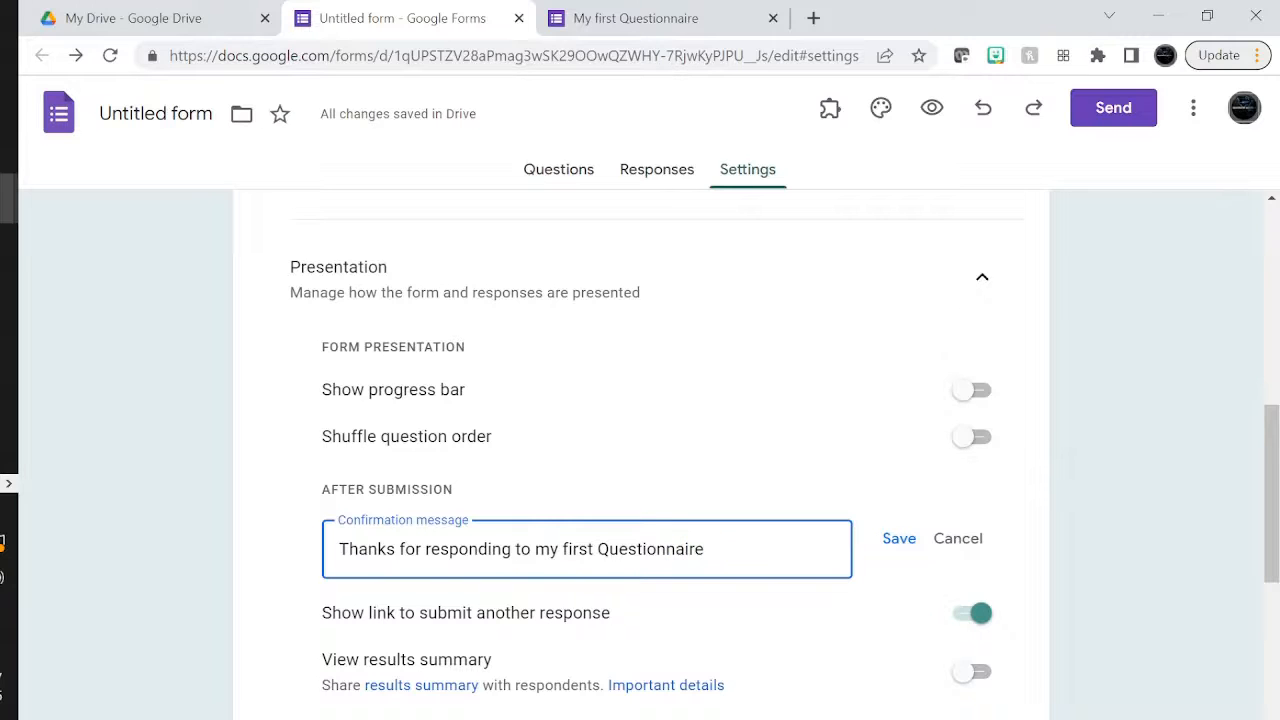
{"action": "scroll", "coordinate": [760, 509], "scroll_direction": "down", "scroll_amount": 2}
{"action": "type", "text": "naire"}
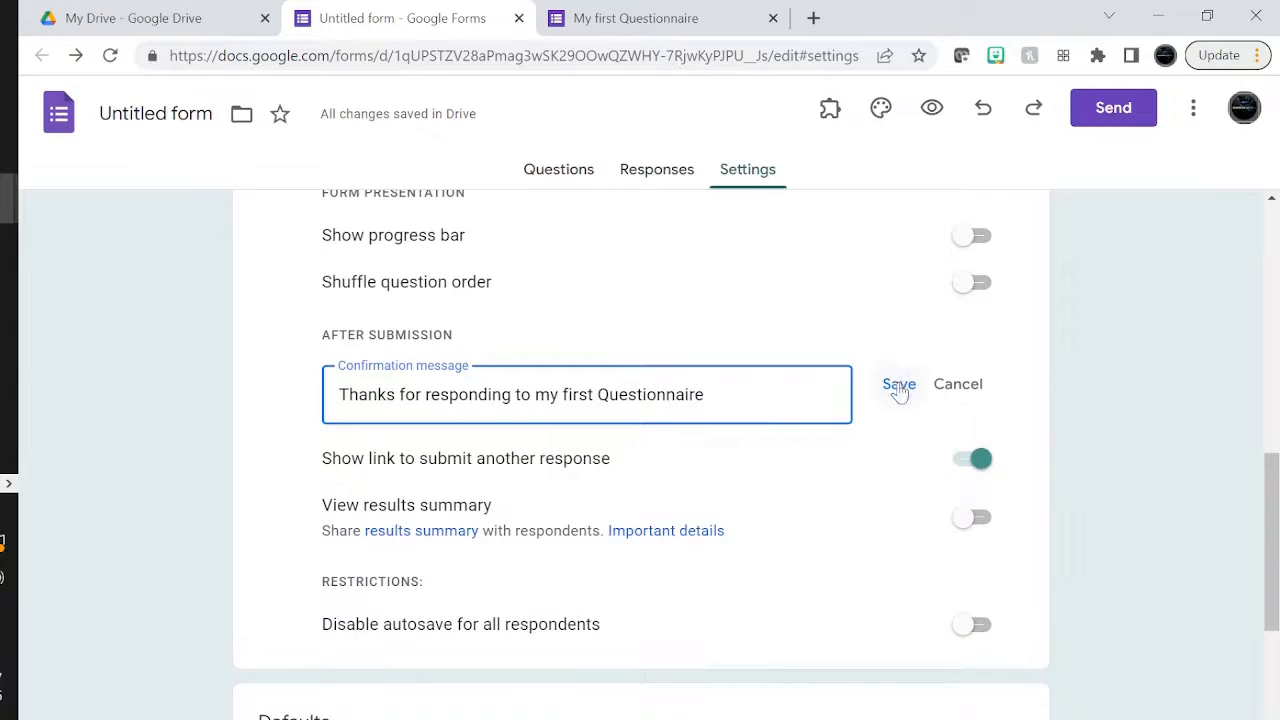
{"action": "type", "text": "."}
{"action": "left_click", "coordinate": [899, 386]}
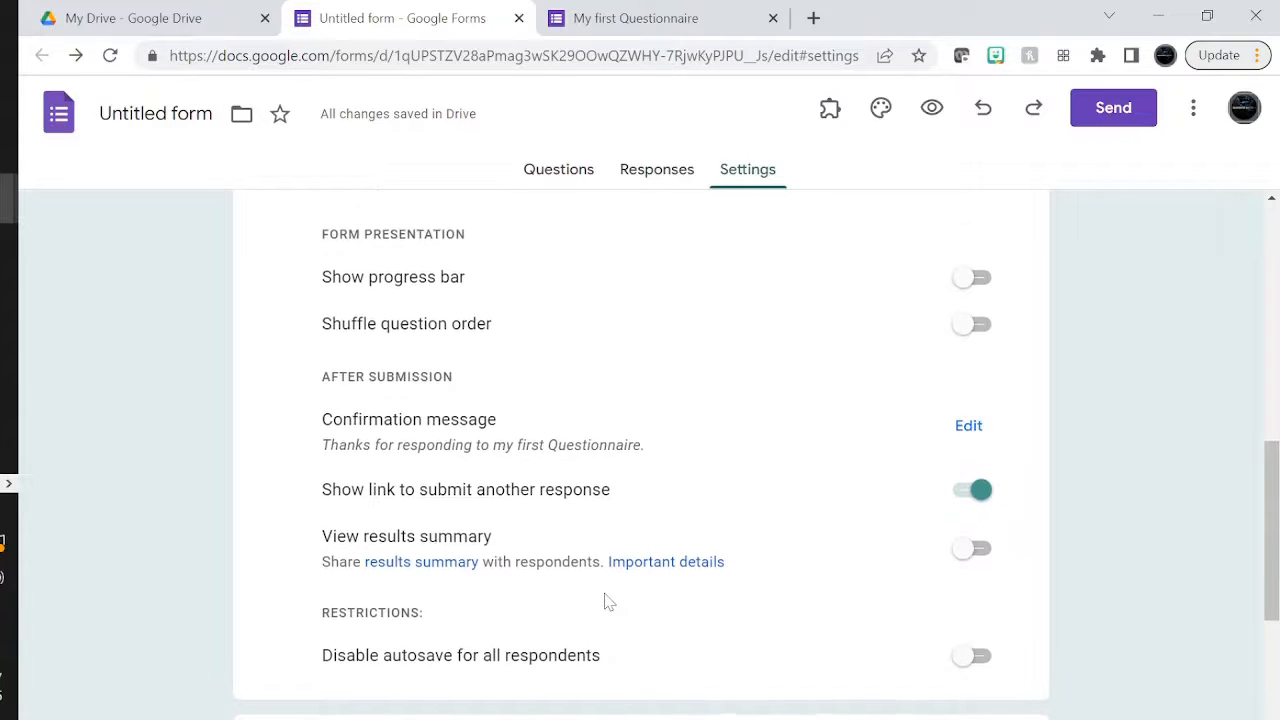
- Examine the form defaults and question defaults, and review the presentation and response settings
{"action": "scroll", "coordinate": [607, 600], "scroll_direction": "down", "scroll_amount": 3}
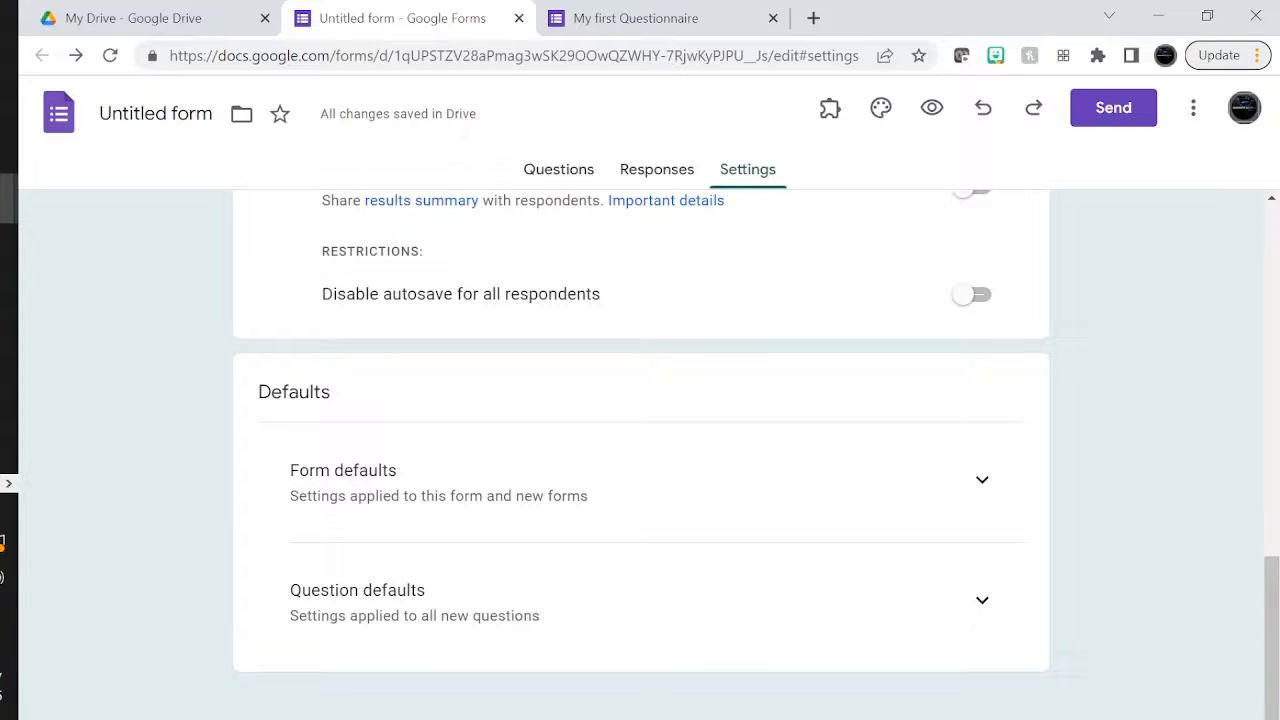
{"action": "left_click", "coordinate": [982, 478]}
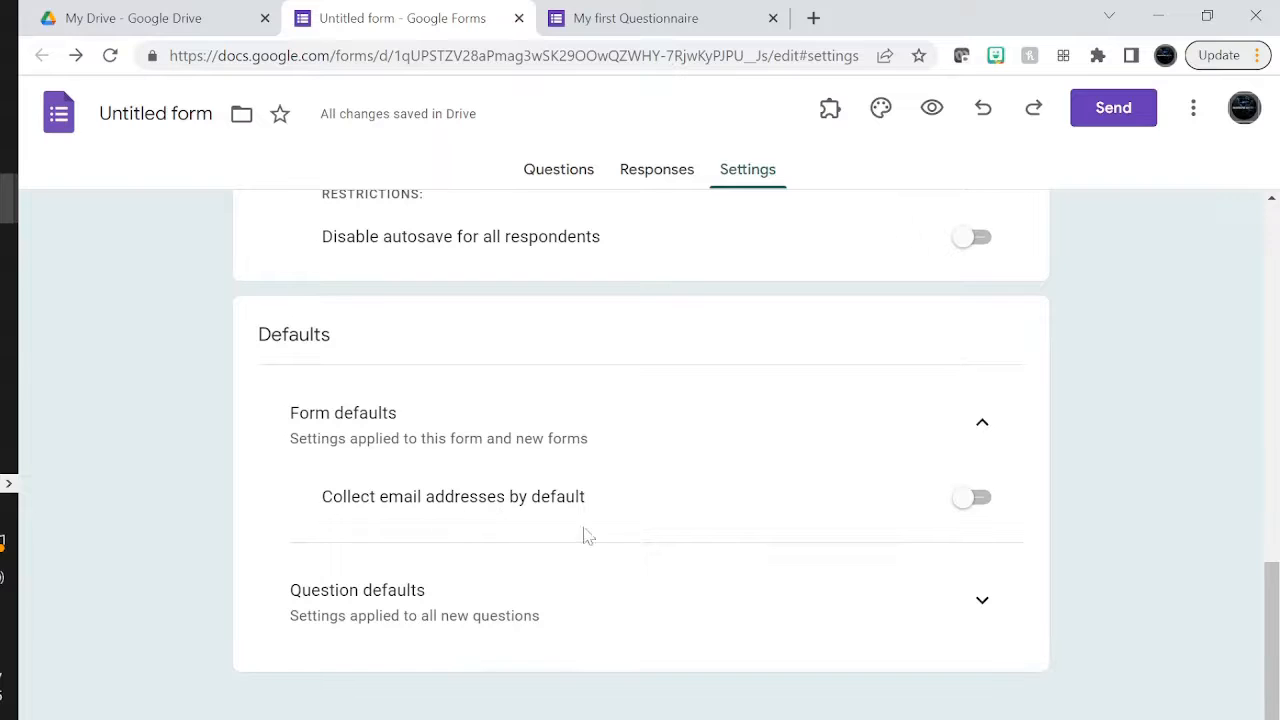
{"action": "left_click", "coordinate": [990, 603]}
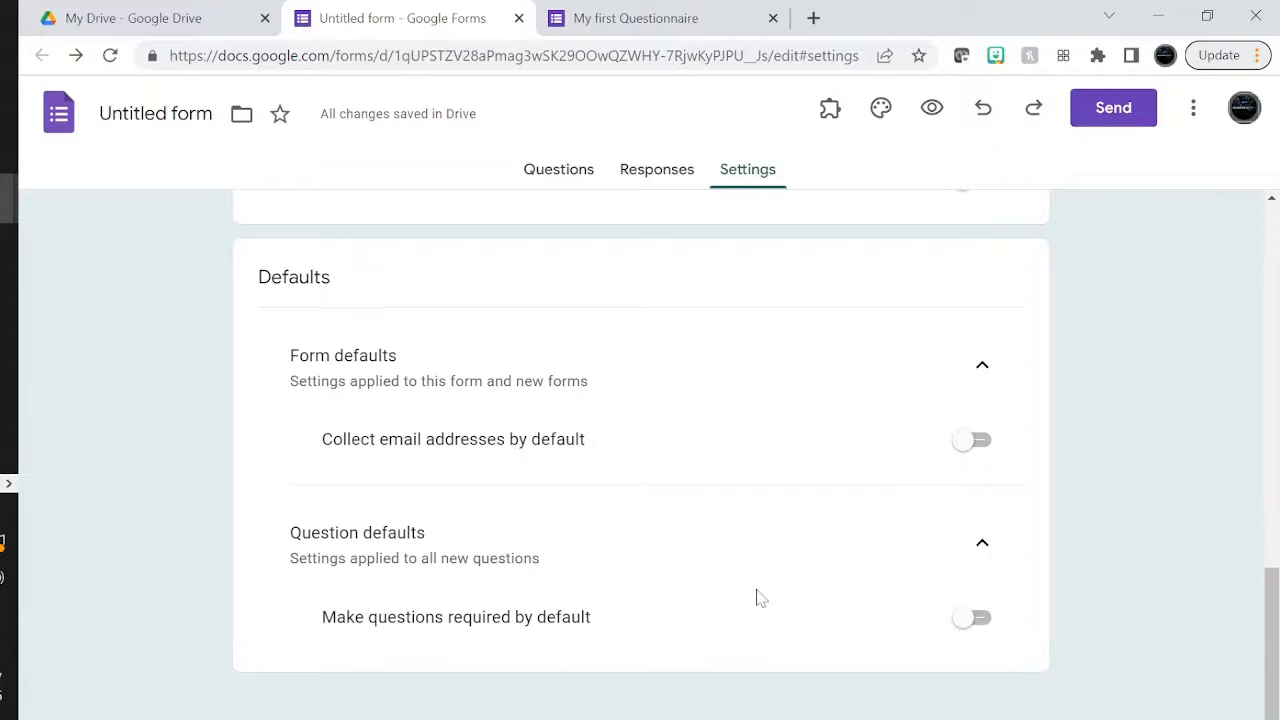
{"action": "scroll", "coordinate": [760, 598], "scroll_direction": "up", "scroll_amount": 5}
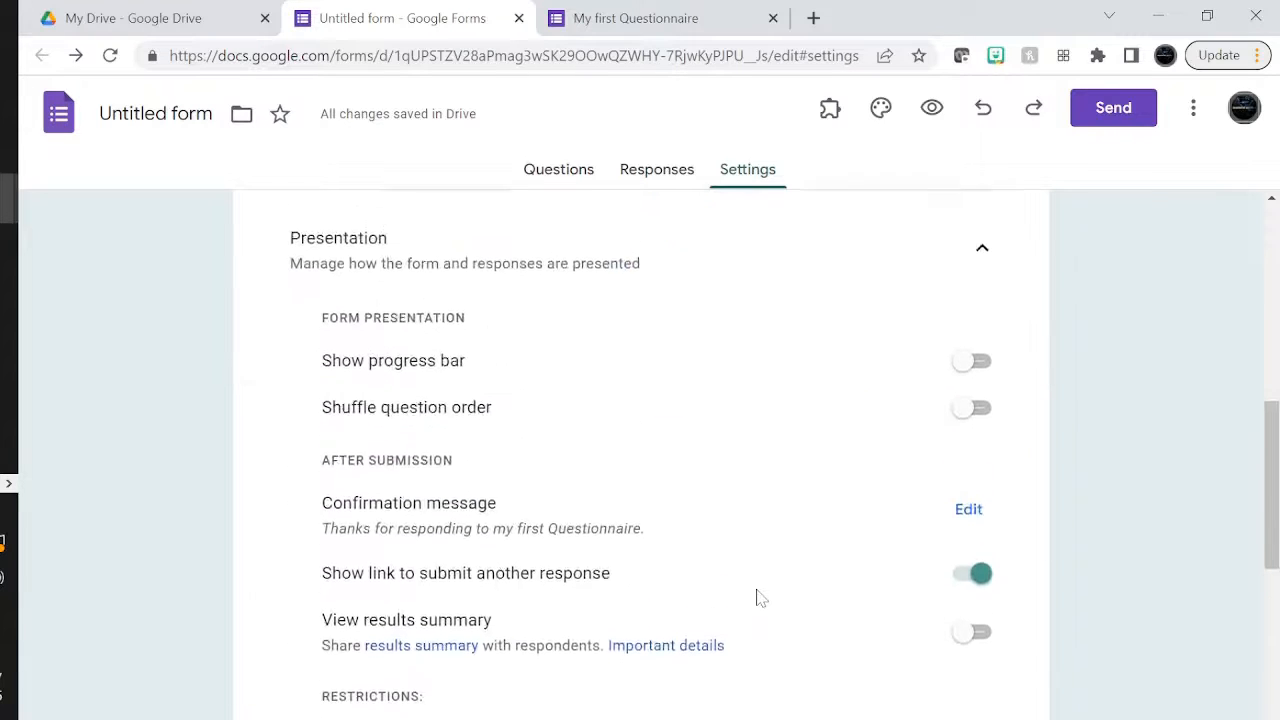
{"action": "scroll", "coordinate": [760, 598], "scroll_direction": "down", "scroll_amount": 4}
{"action": "scroll", "coordinate": [760, 598], "scroll_direction": "up", "scroll_amount": 10}
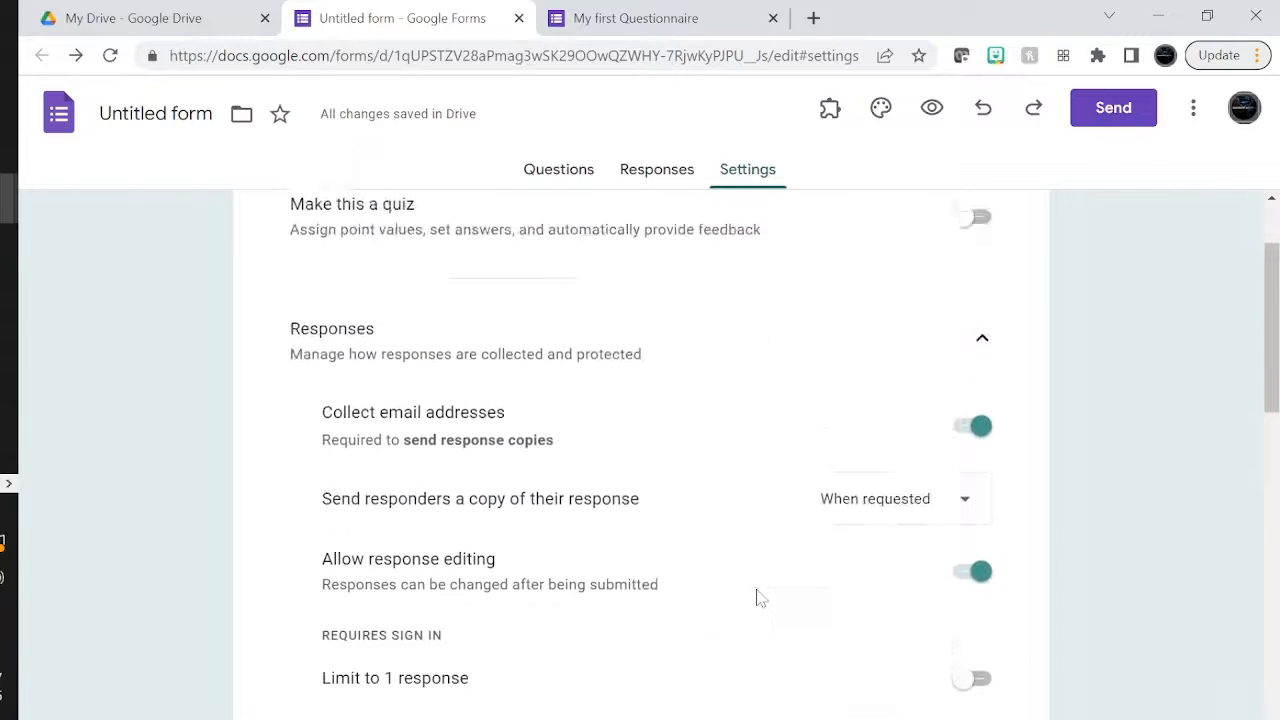
{"action": "scroll", "coordinate": [760, 598], "scroll_direction": "up", "scroll_amount": 3}
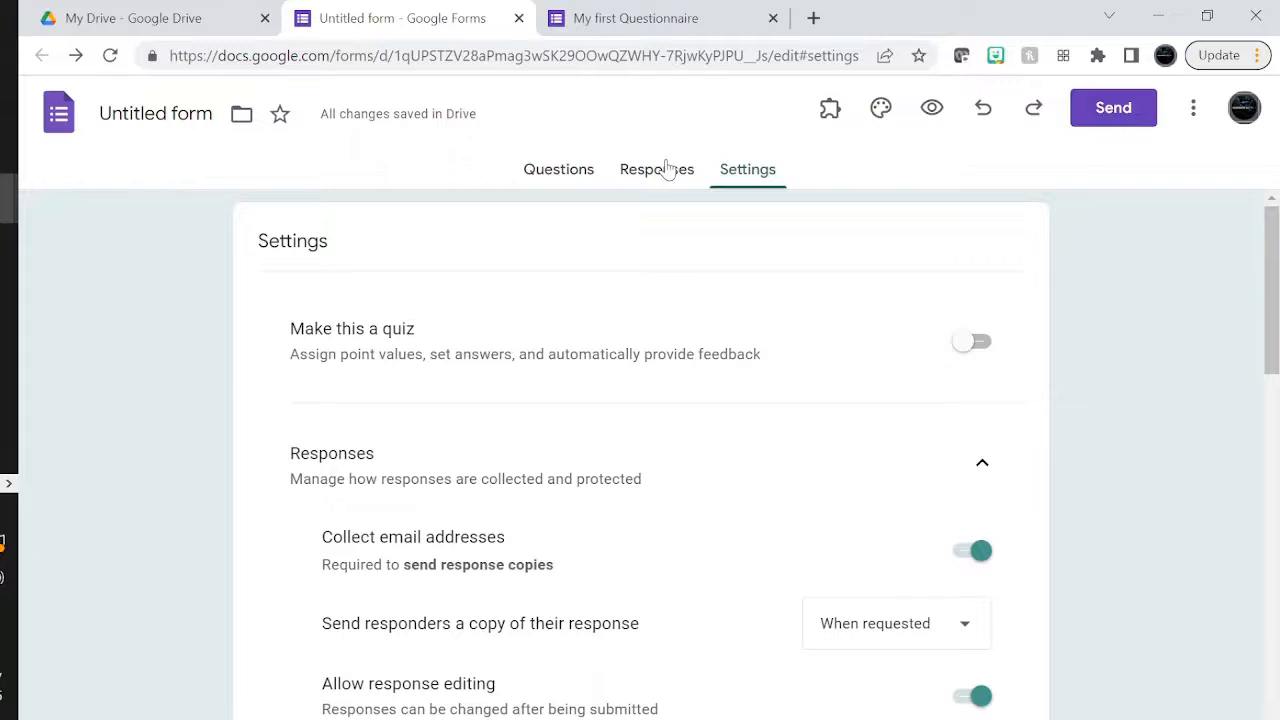
- Link the form's responses to a new spreadsheet named MFQ
{"action": "left_click", "coordinate": [666, 170]}
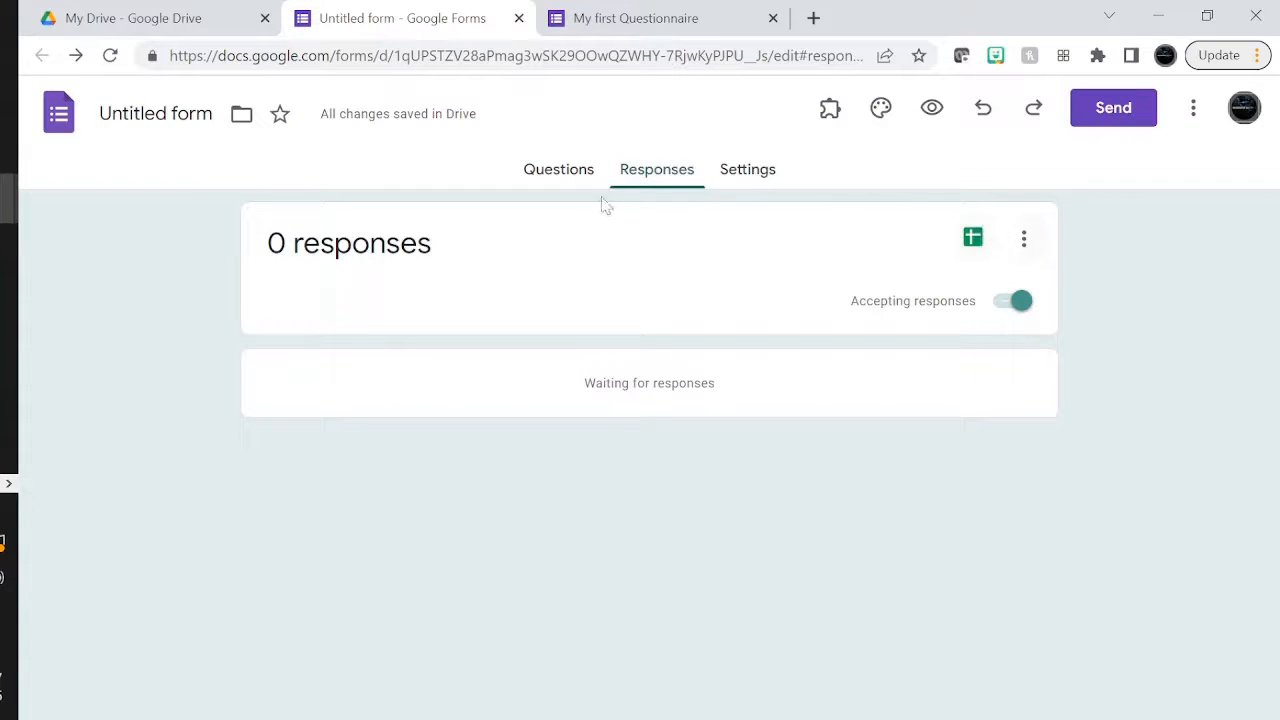
{"action": "left_click", "coordinate": [970, 240]}
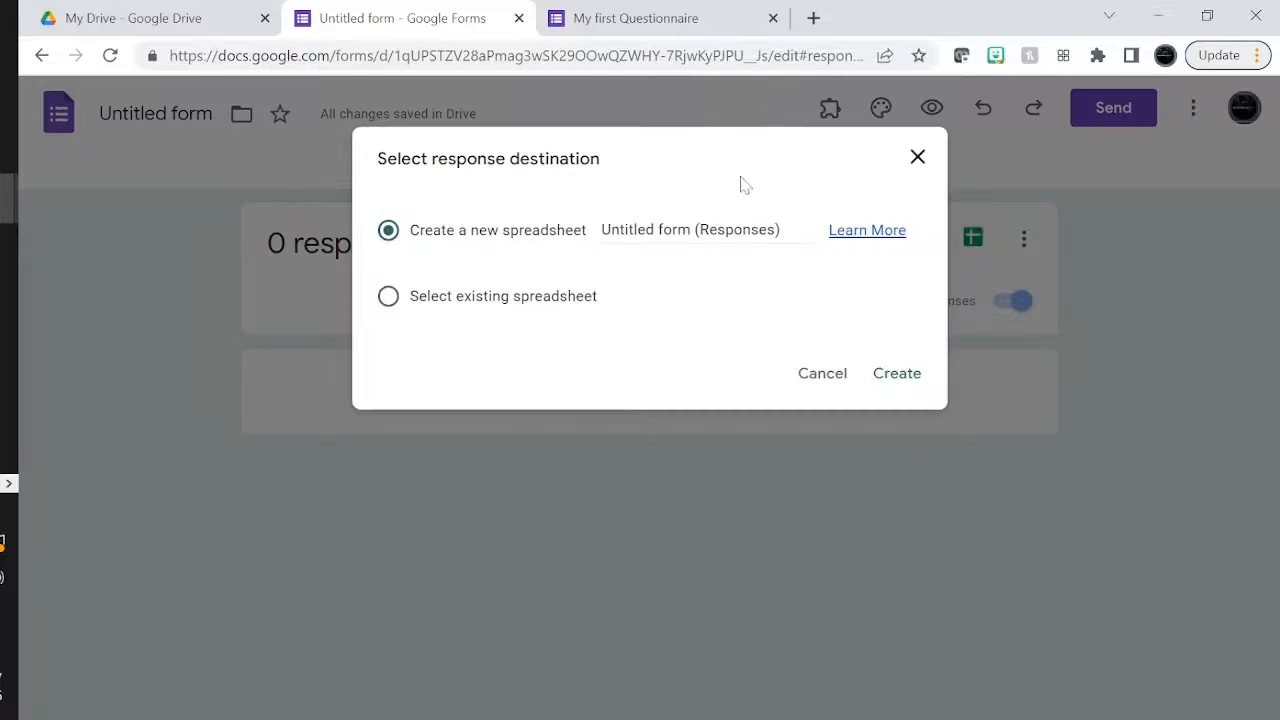
{"action": "left_click", "coordinate": [620, 230]}
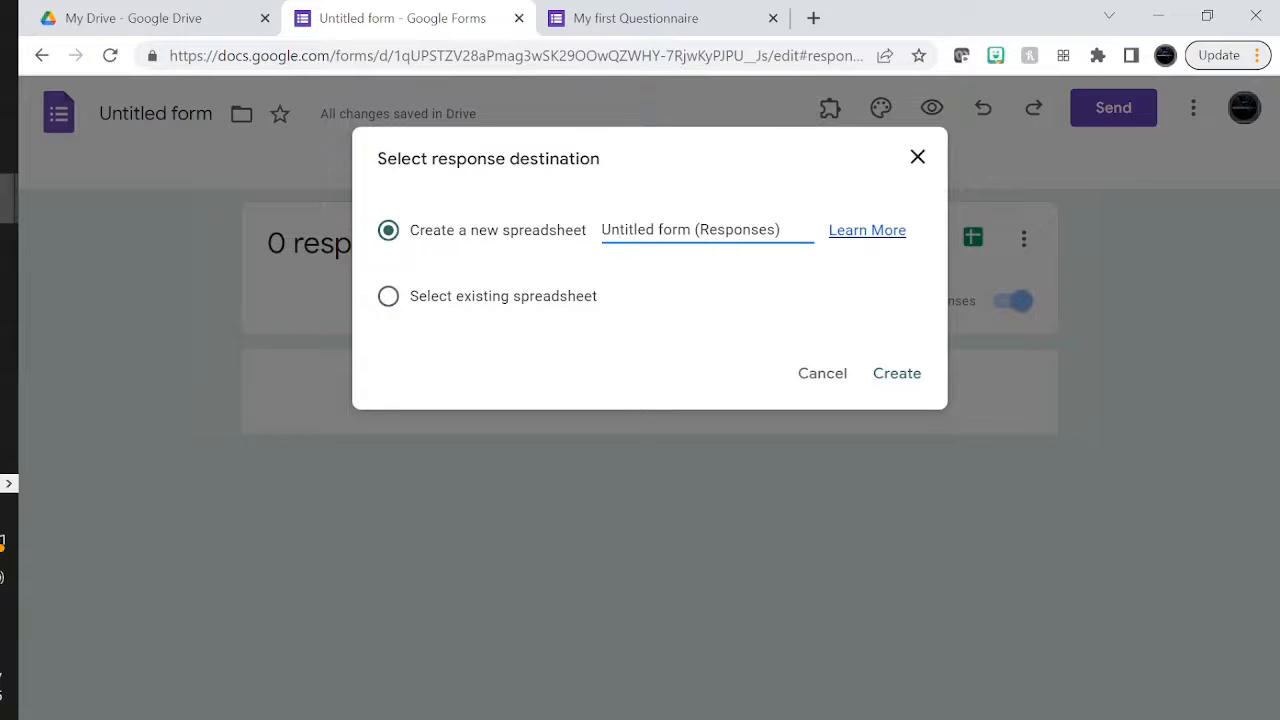
{"action": "key", "text": "ctrl+a"}
{"action": "type", "text": "M"}
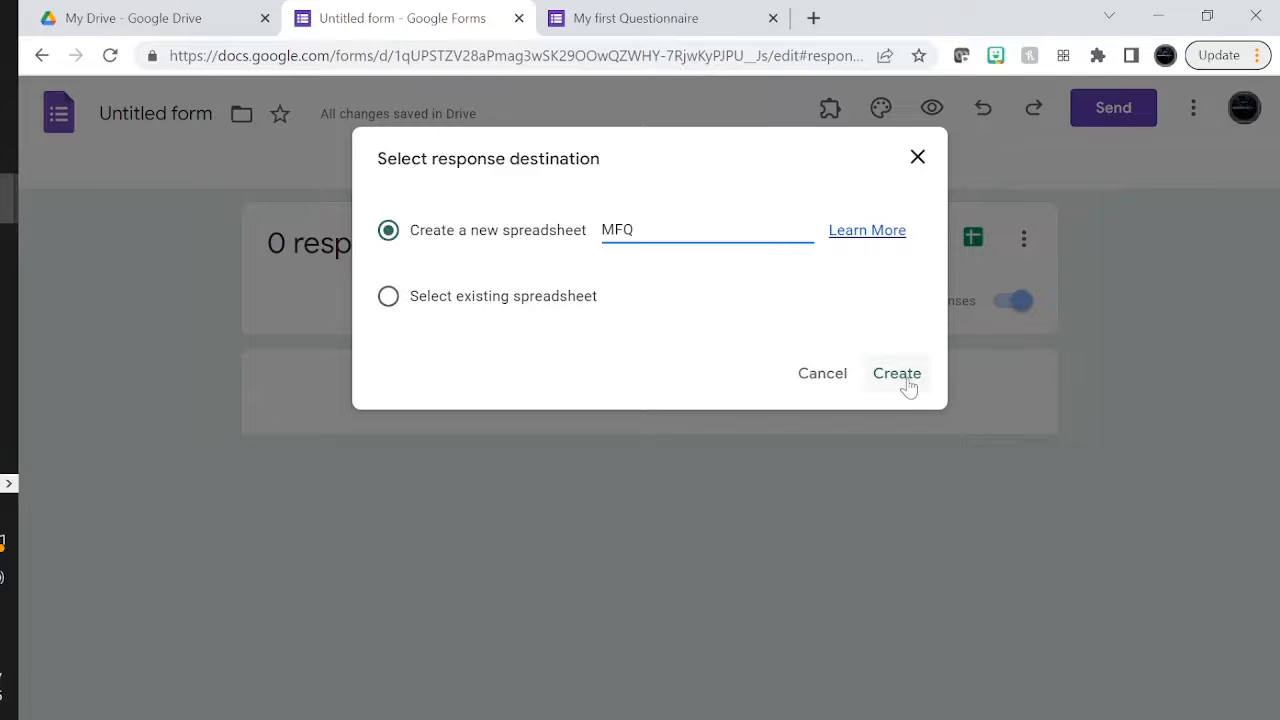
{"action": "left_click", "coordinate": [395, 304]}
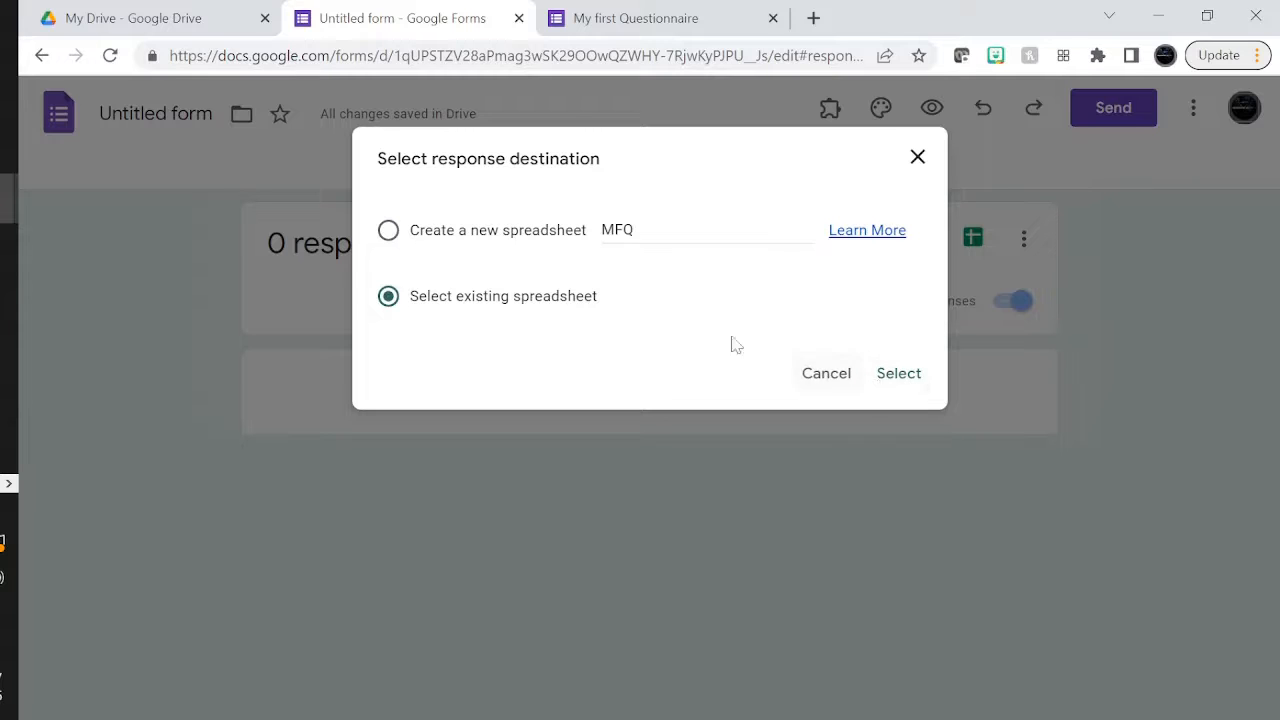
{"action": "left_click", "coordinate": [388, 233]}
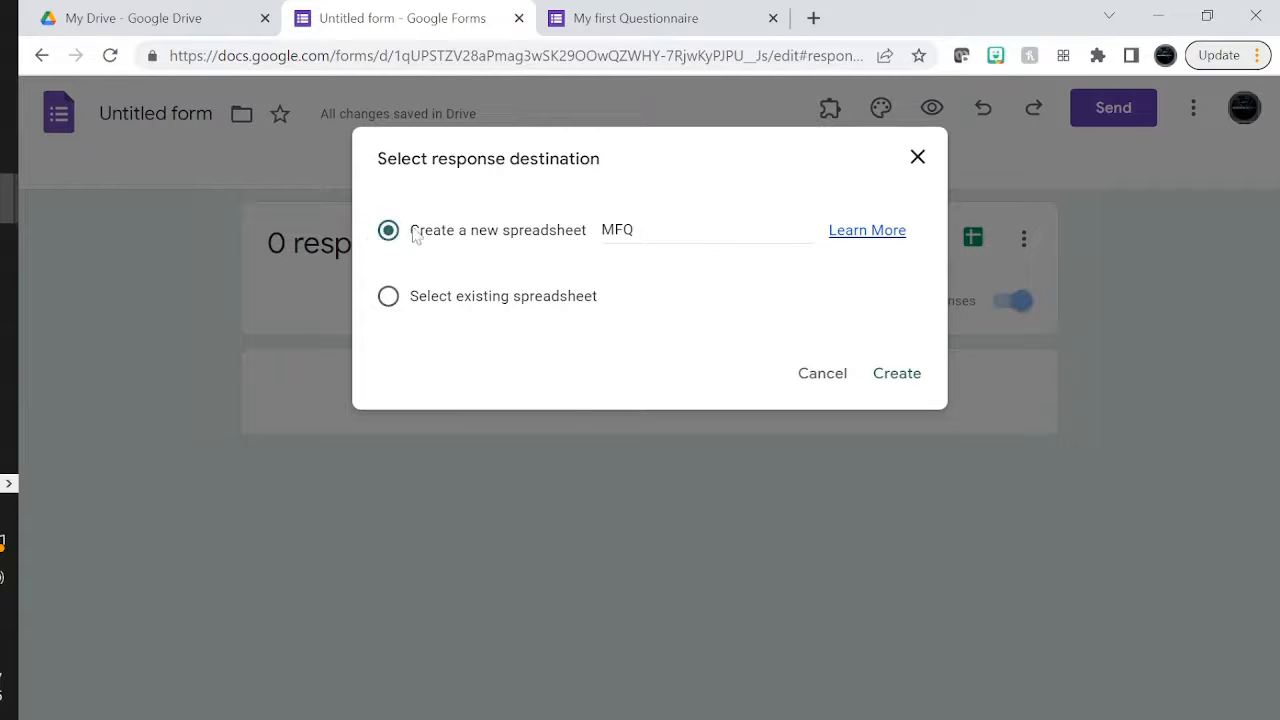
{"action": "left_click", "coordinate": [903, 377]}
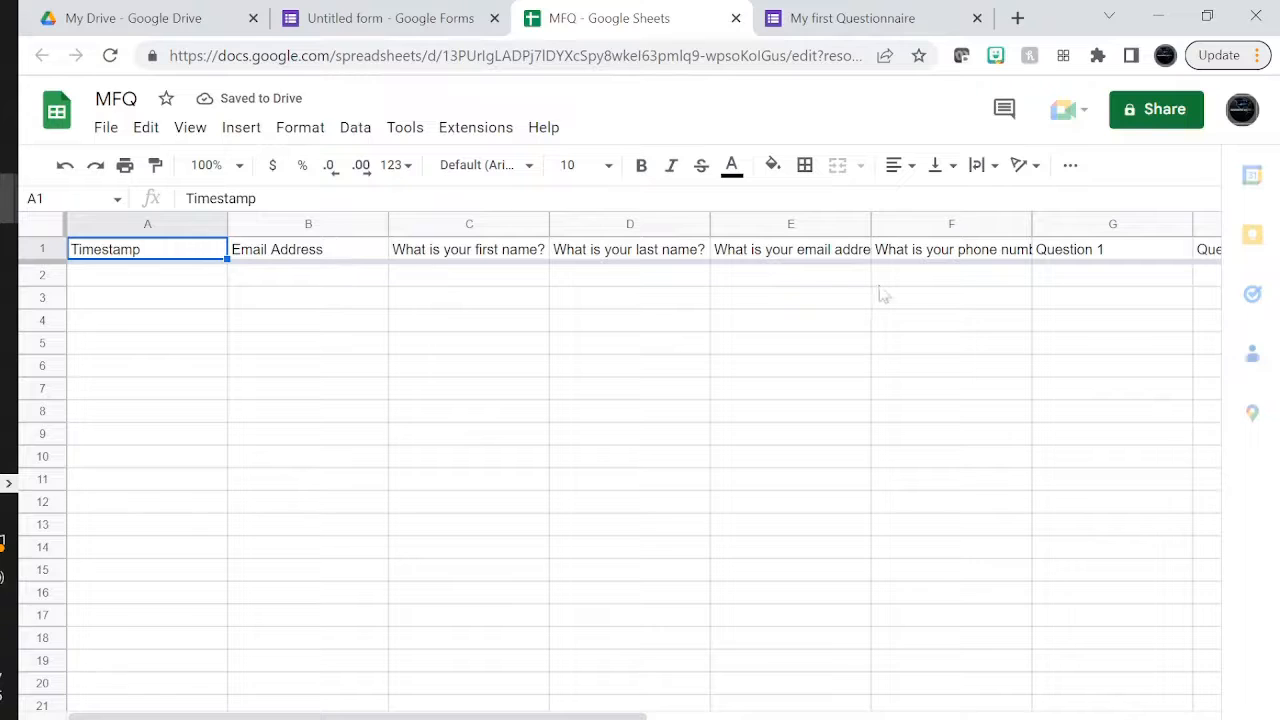
- Bold the header row of the response sheet and fit the widths of columns A to O to their contents
{"action": "left_click", "coordinate": [128, 286]}
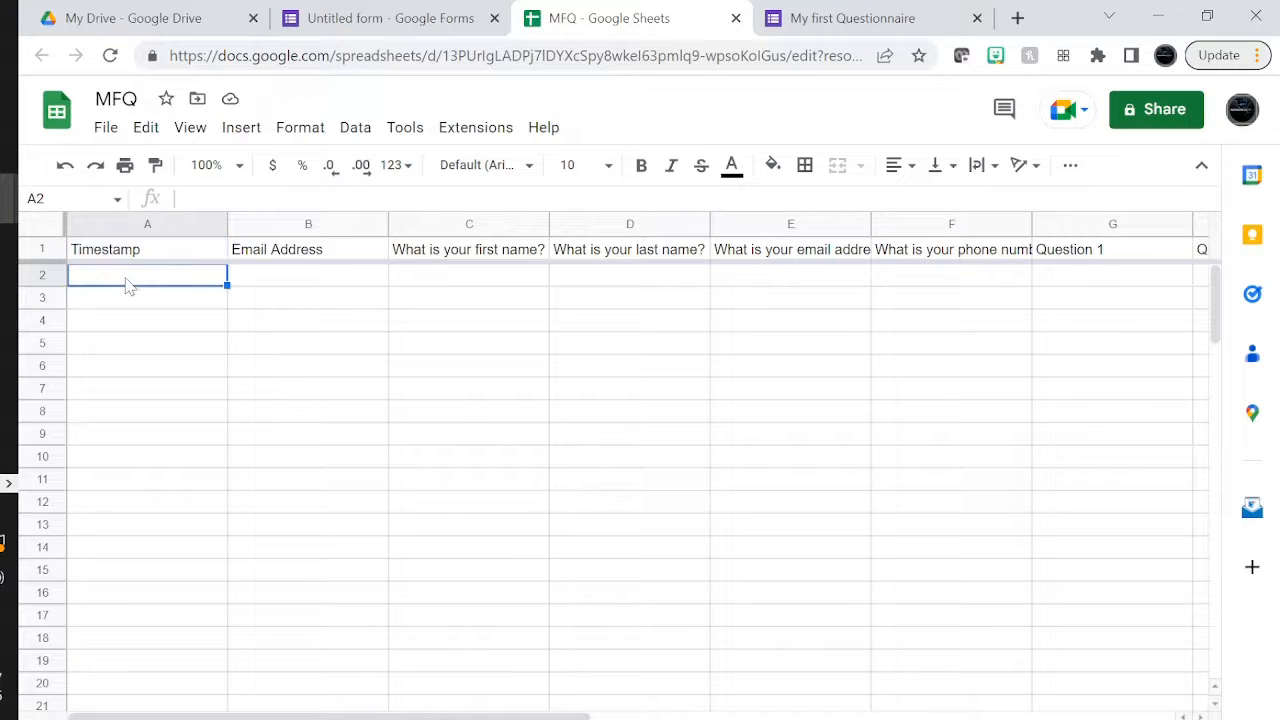
{"action": "left_click", "coordinate": [296, 254]}
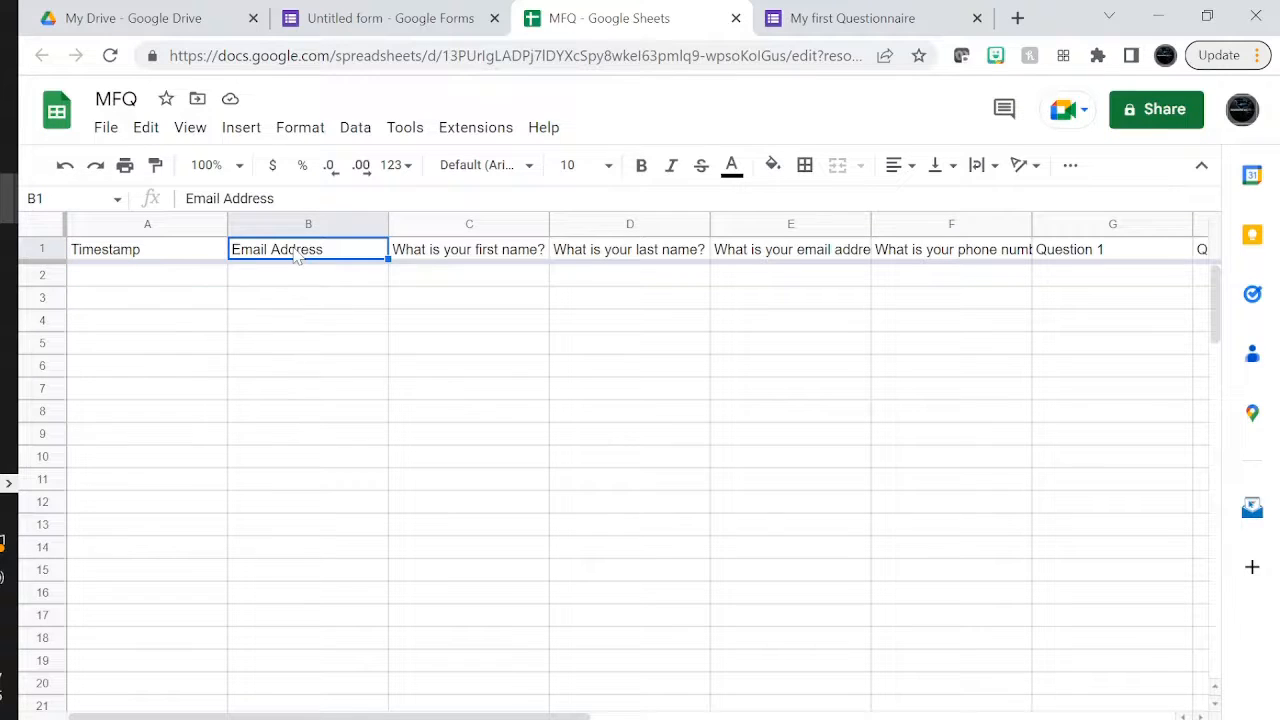
{"action": "left_click", "coordinate": [428, 262]}
{"action": "left_click", "coordinate": [594, 258]}
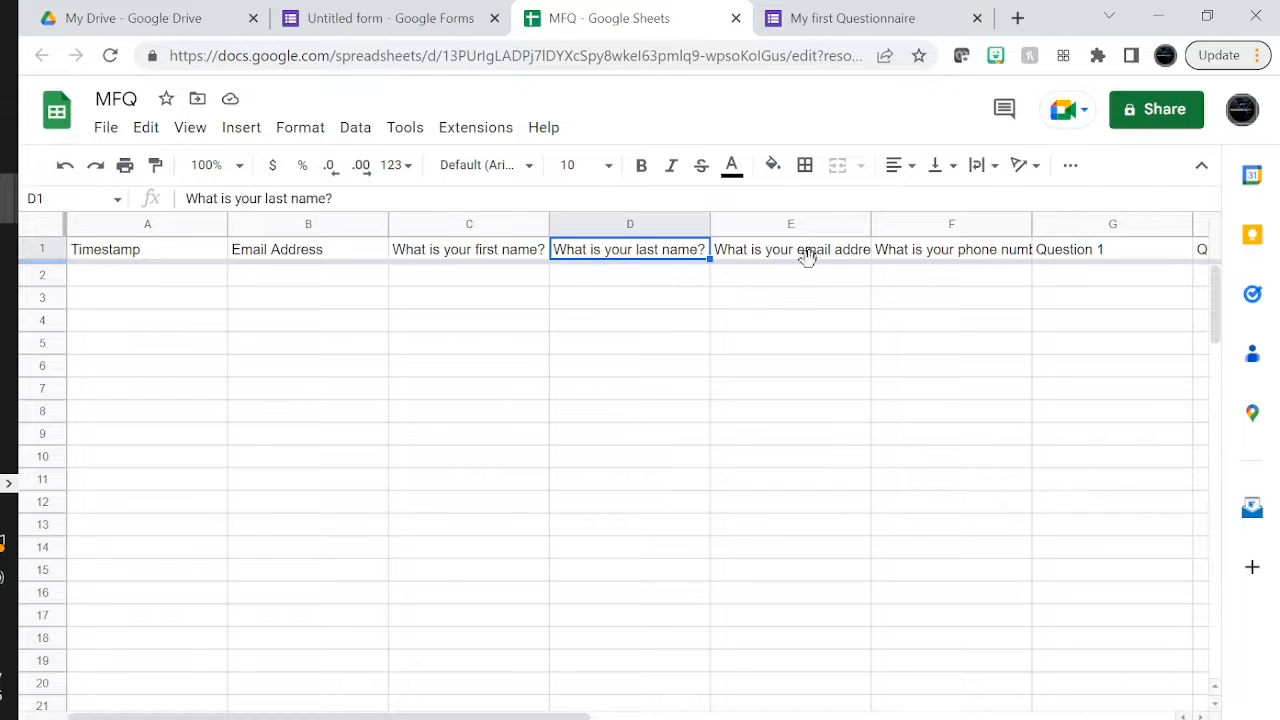
{"action": "left_click", "coordinate": [22, 248]}
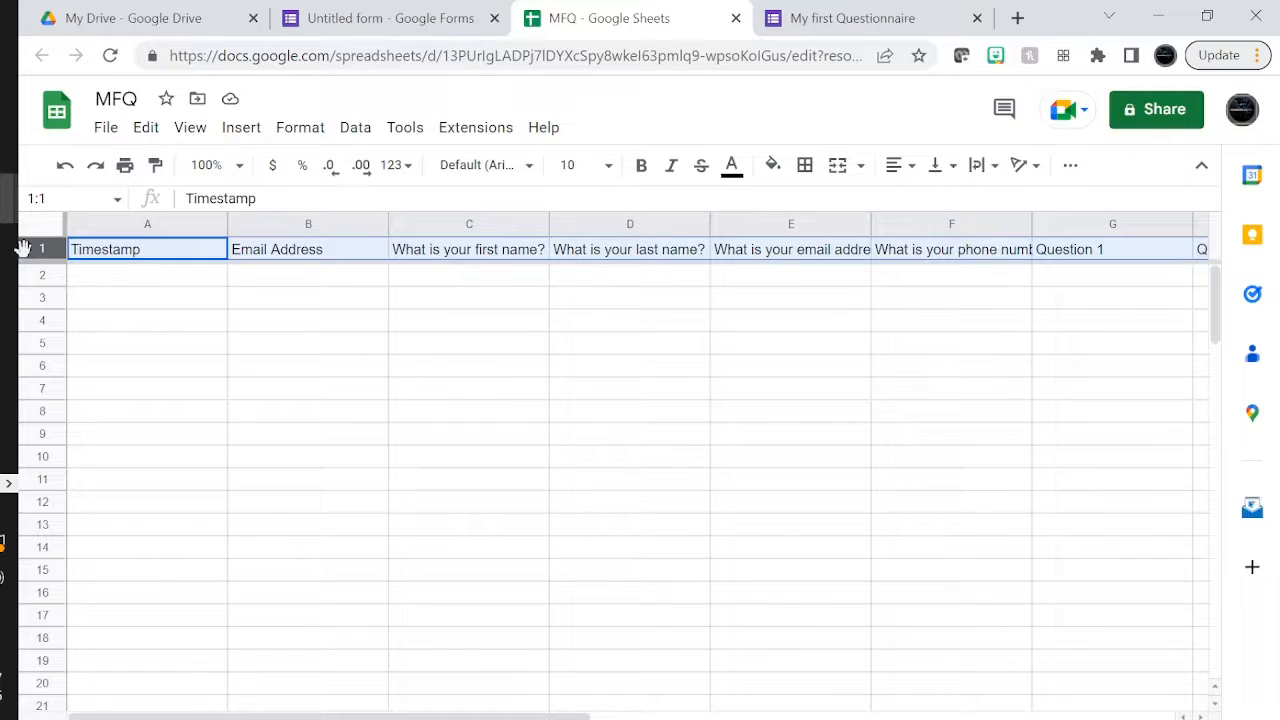
{"action": "key", "text": "ctrl+b"}
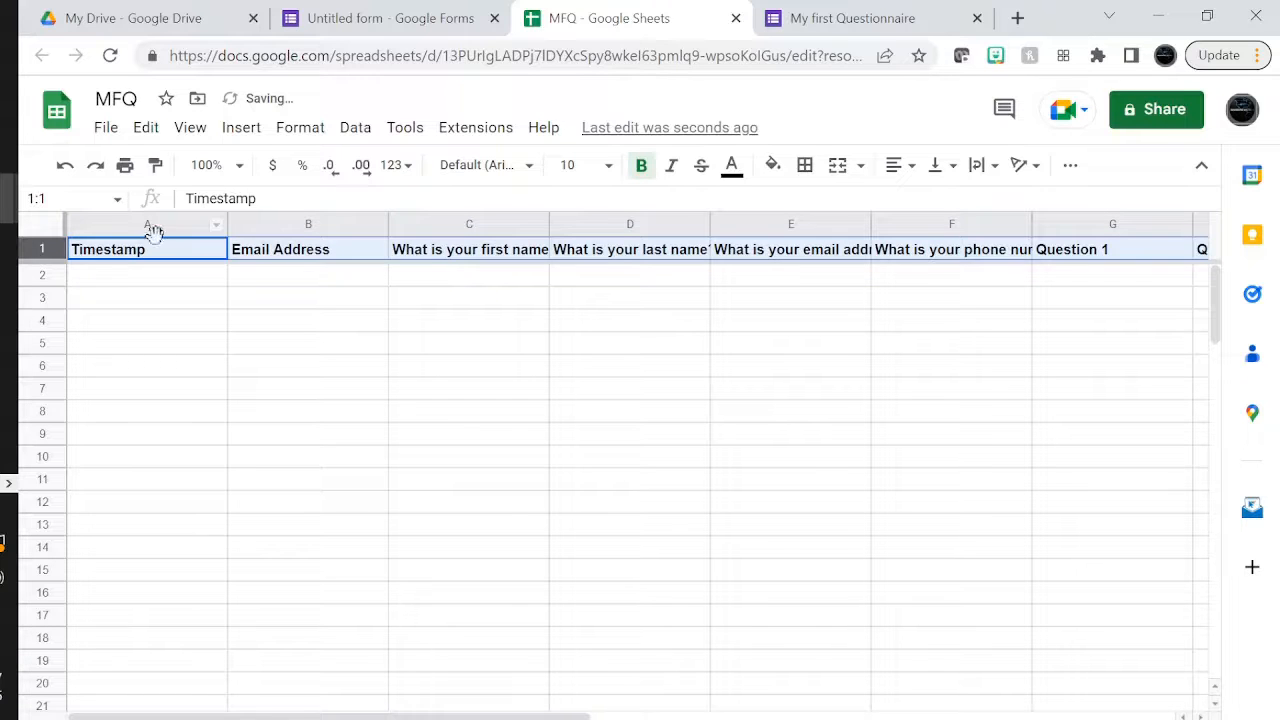
{"action": "left_click_drag", "start_coordinate": [183, 230], "coordinate": [1053, 218]}
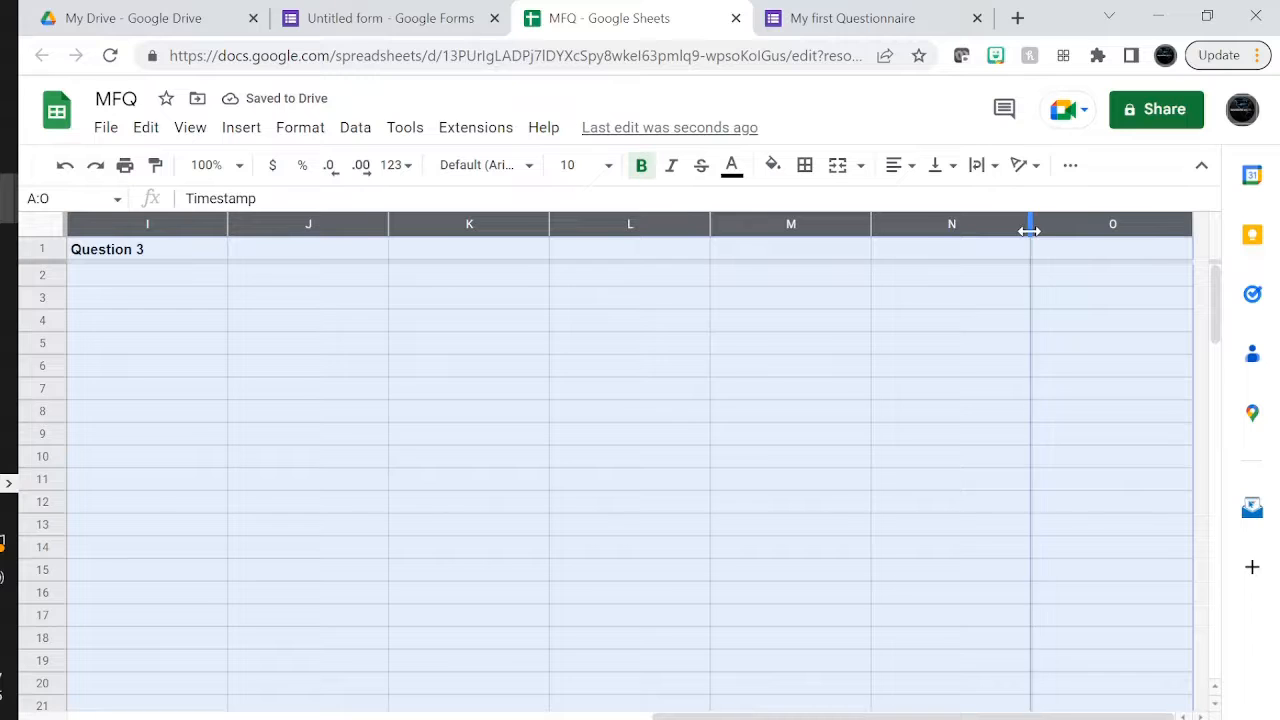
{"action": "double_click", "coordinate": [1029, 223]}
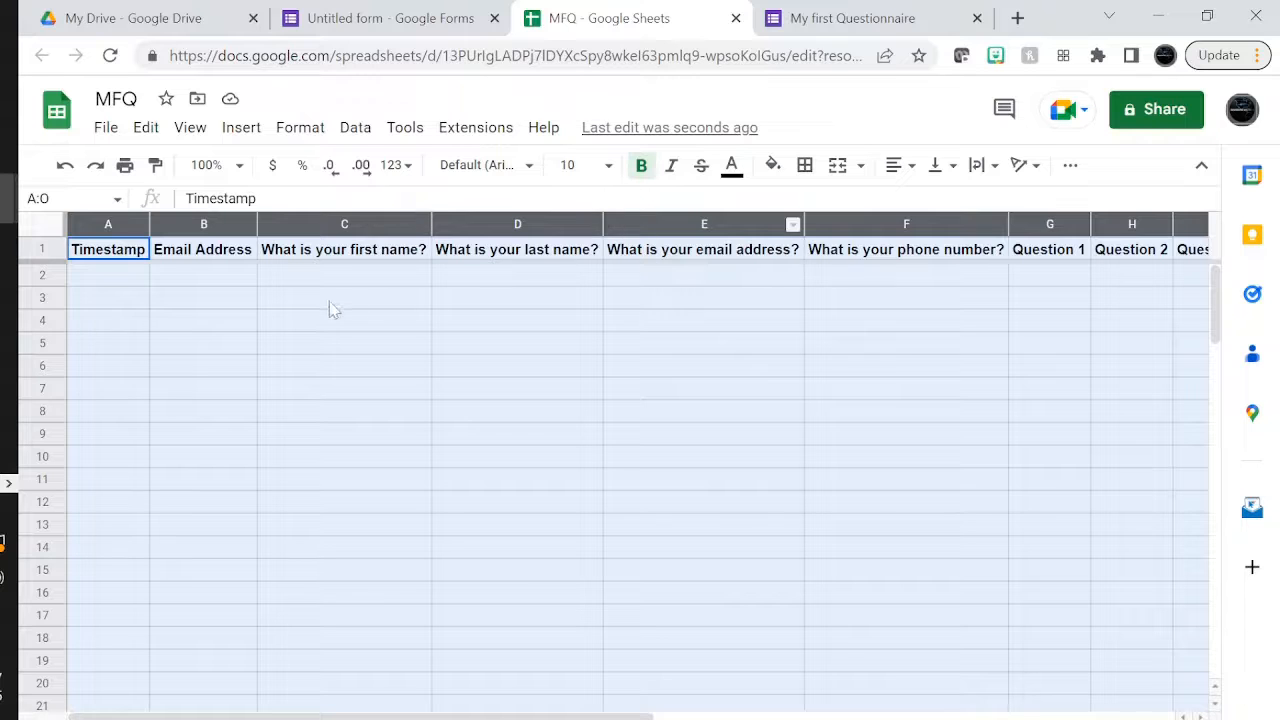
- Set the font size of header cells A1:M1 to 18
{"action": "left_click", "coordinate": [225, 256]}
{"action": "left_click", "coordinate": [104, 254]}
{"action": "left_click_drag", "start_coordinate": [104, 254], "coordinate": [1229, 258]}
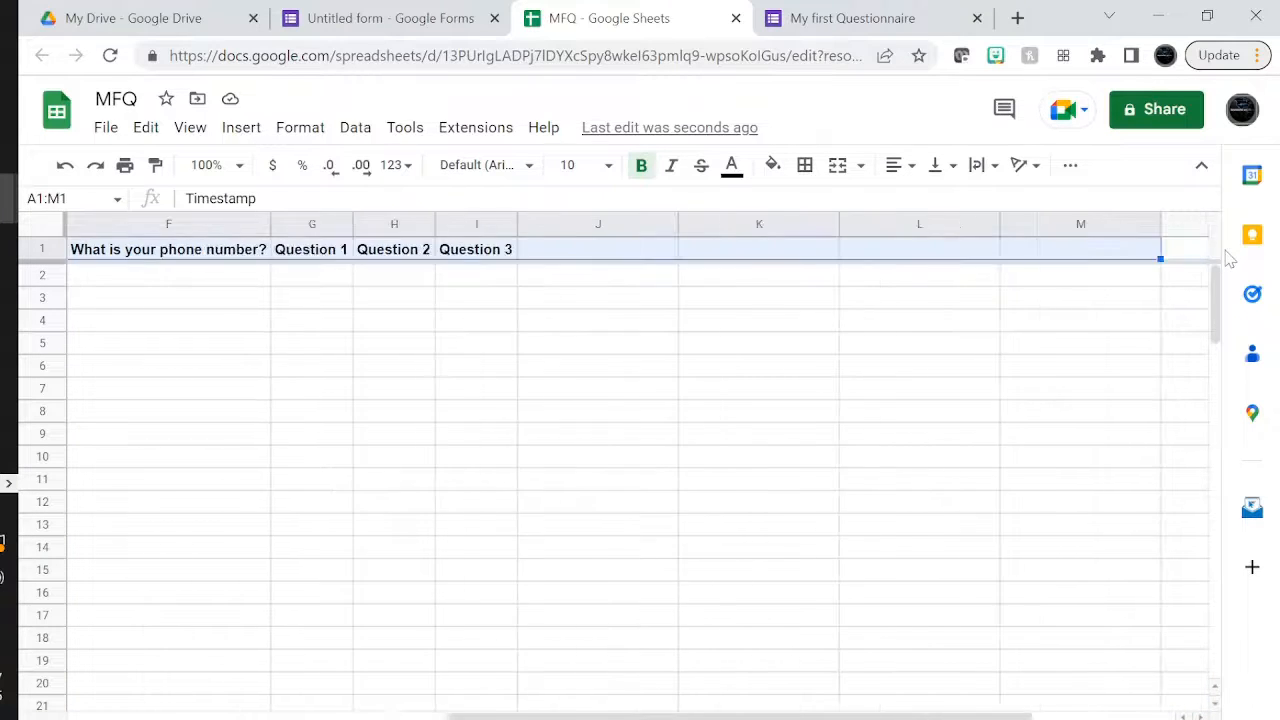
{"action": "left_click", "coordinate": [609, 170]}
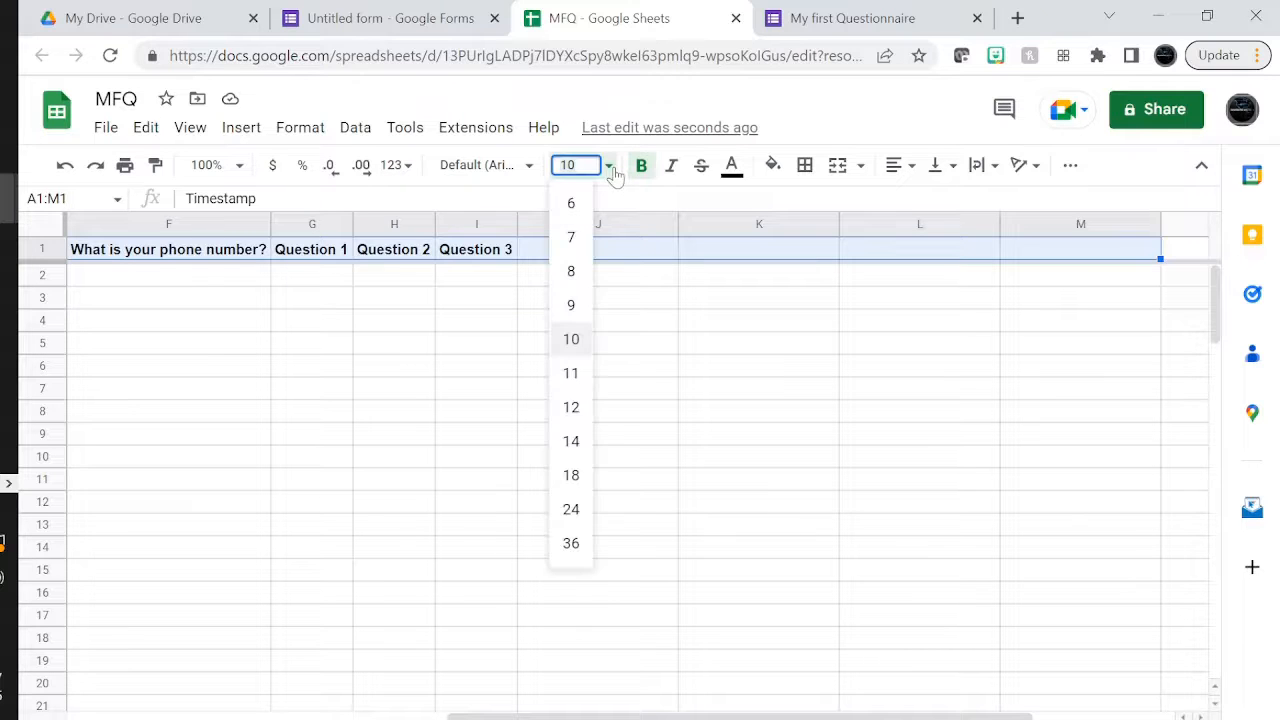
{"action": "left_click", "coordinate": [571, 477]}
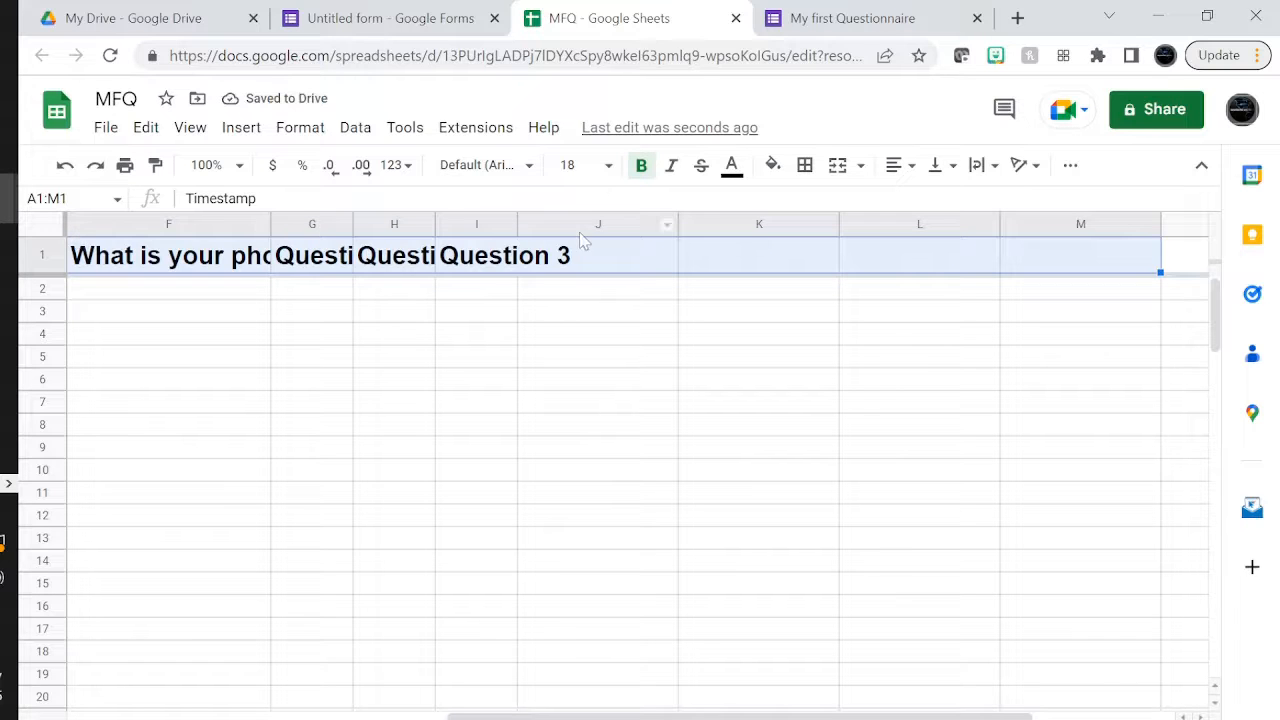
- Refit the widths of columns A to K to the enlarged headings and make row 1 taller
{"action": "left_click_drag", "start_coordinate": [822, 222], "coordinate": [70, 222]}
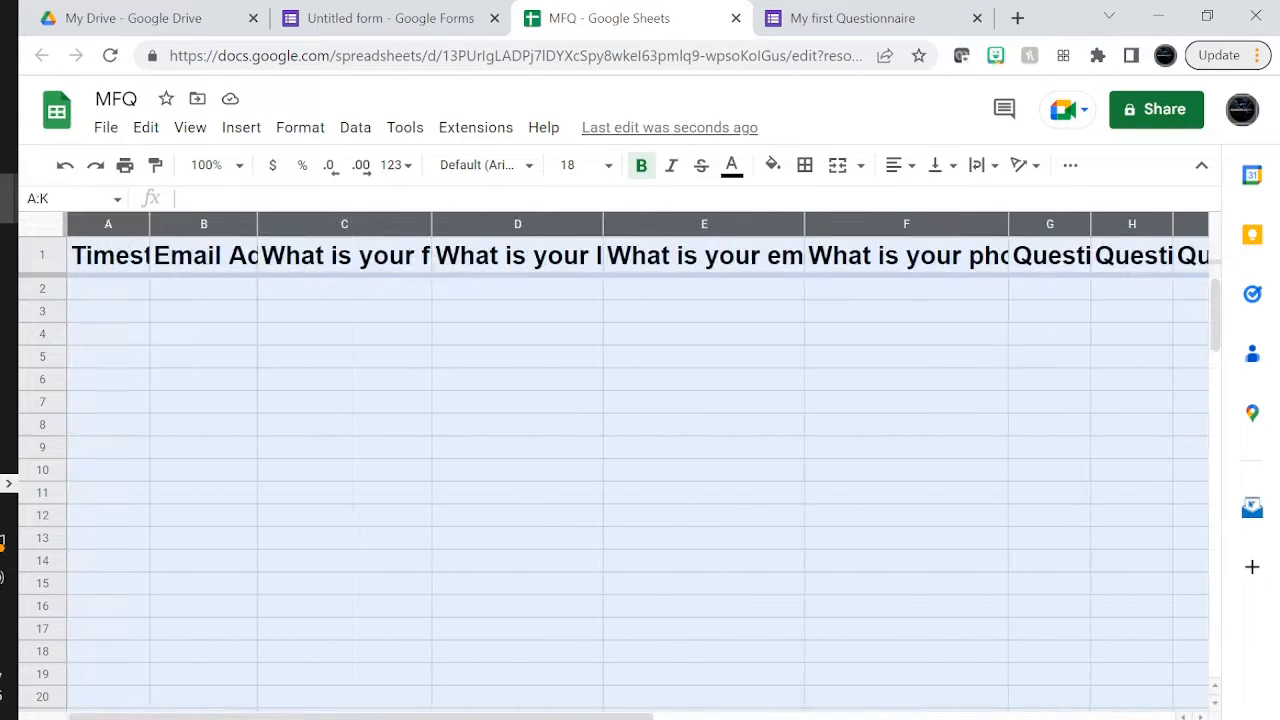
{"action": "double_click", "coordinate": [257, 224]}
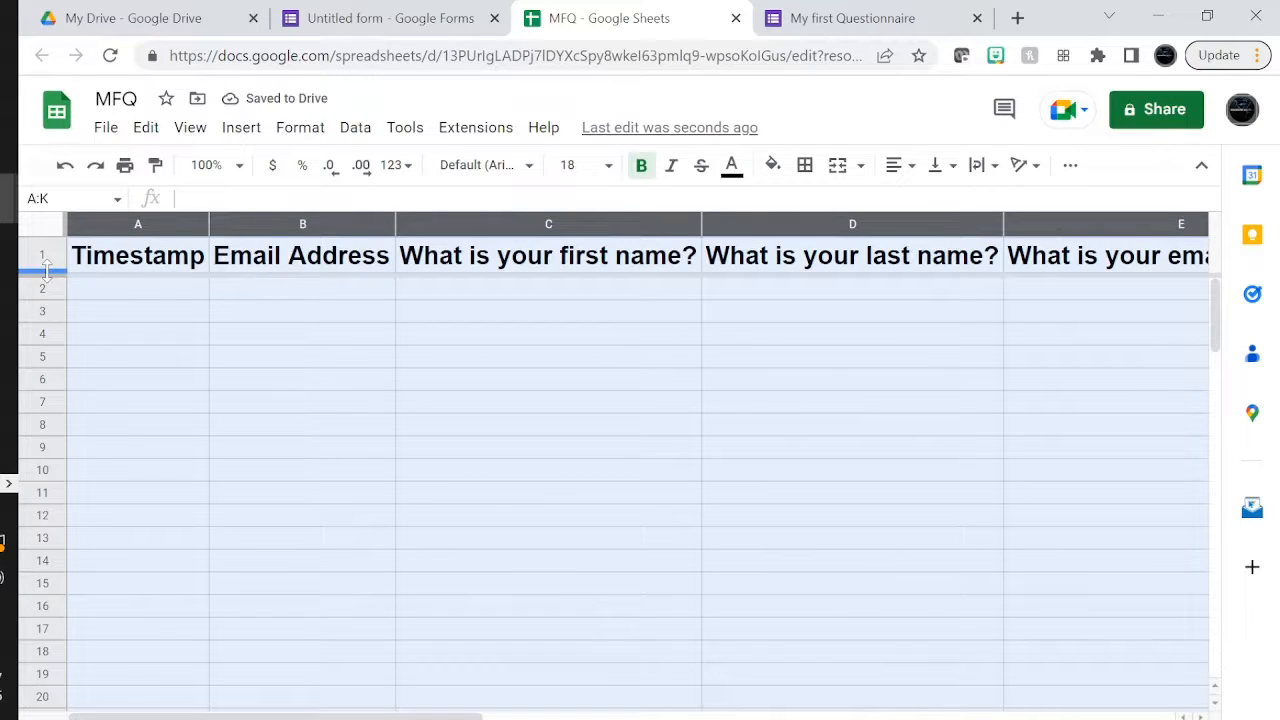
{"action": "left_click_drag", "start_coordinate": [46, 271], "coordinate": [46, 302]}
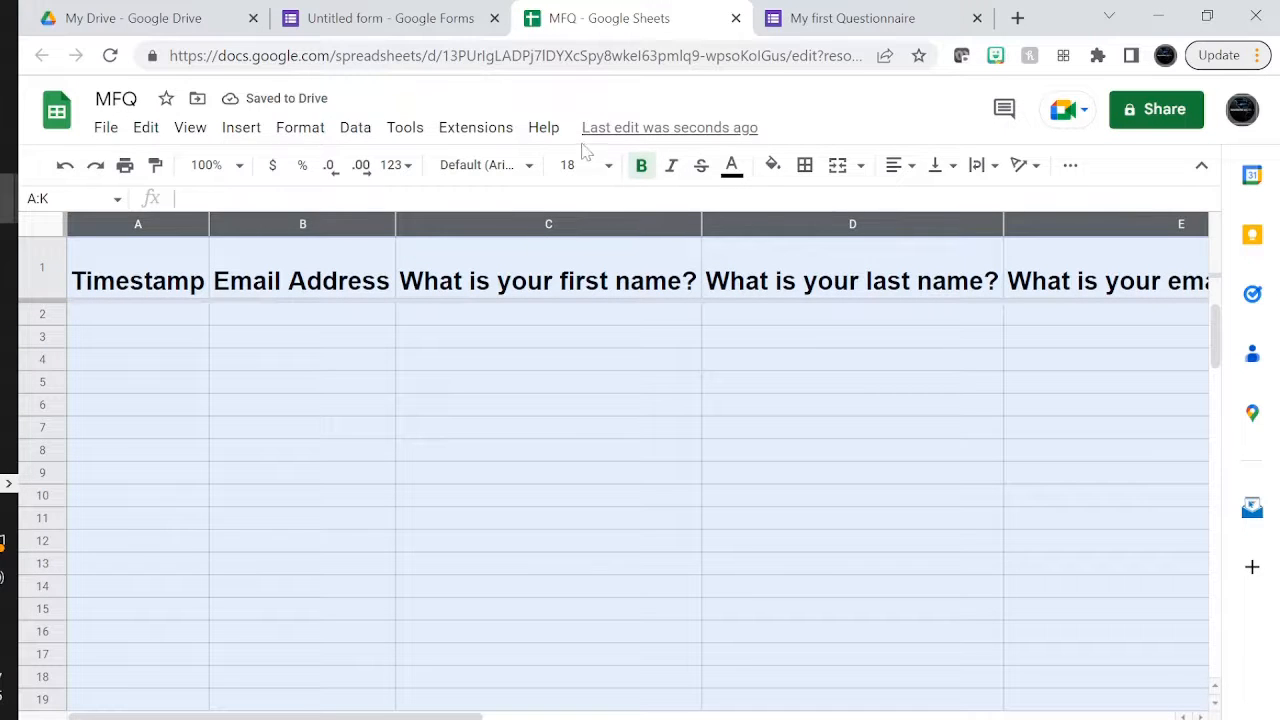
- Center the contents of columns A to K horizontally and align them vertically to the middle
{"action": "left_click", "coordinate": [861, 166]}
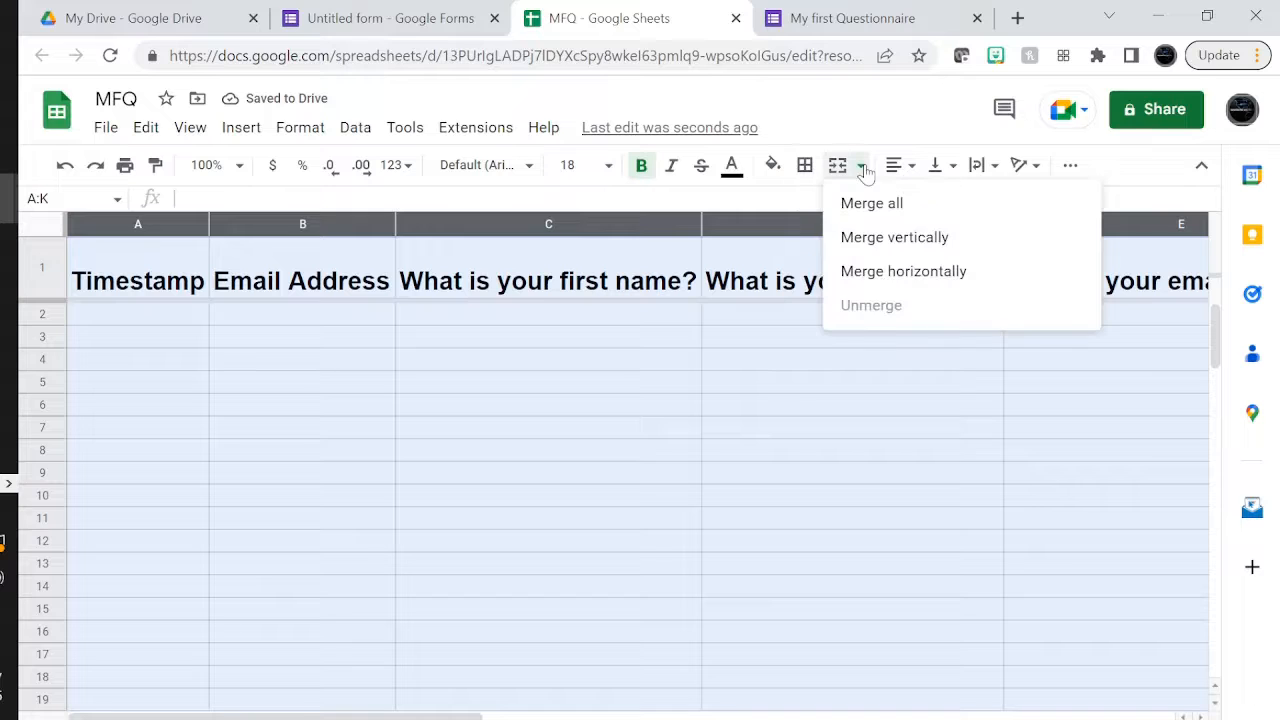
{"action": "left_click", "coordinate": [897, 166]}
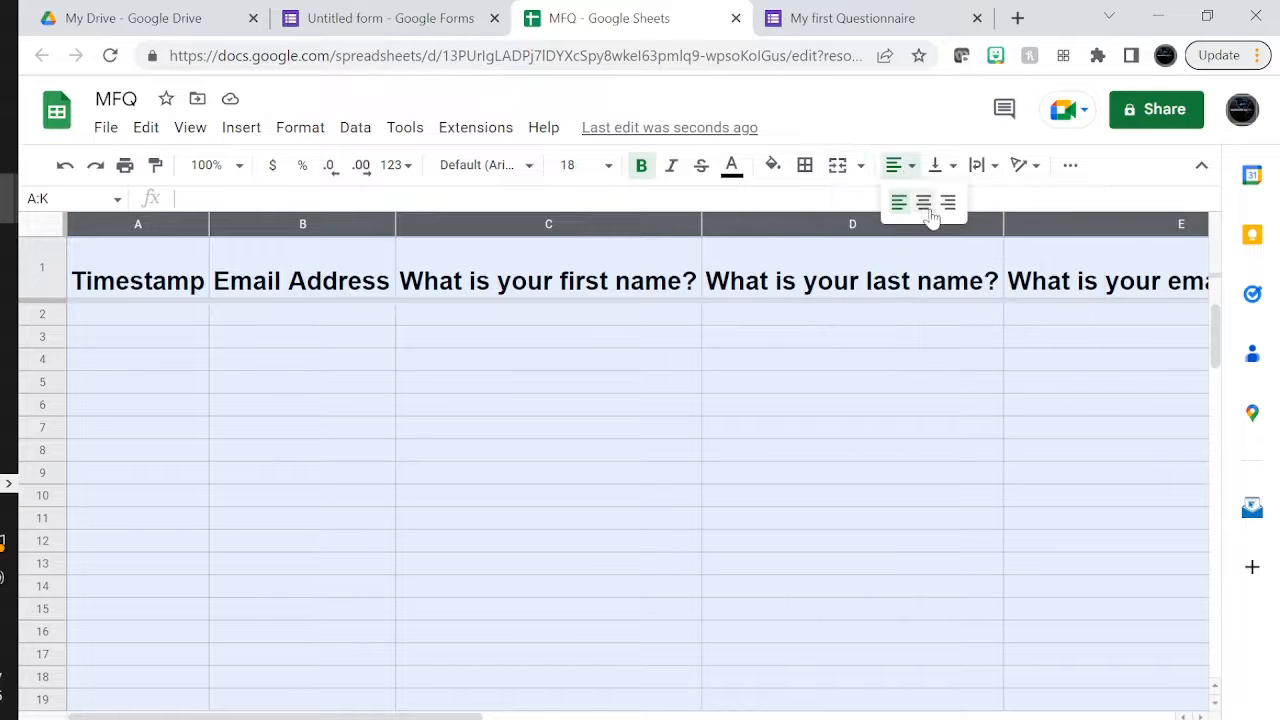
{"action": "left_click", "coordinate": [930, 205]}
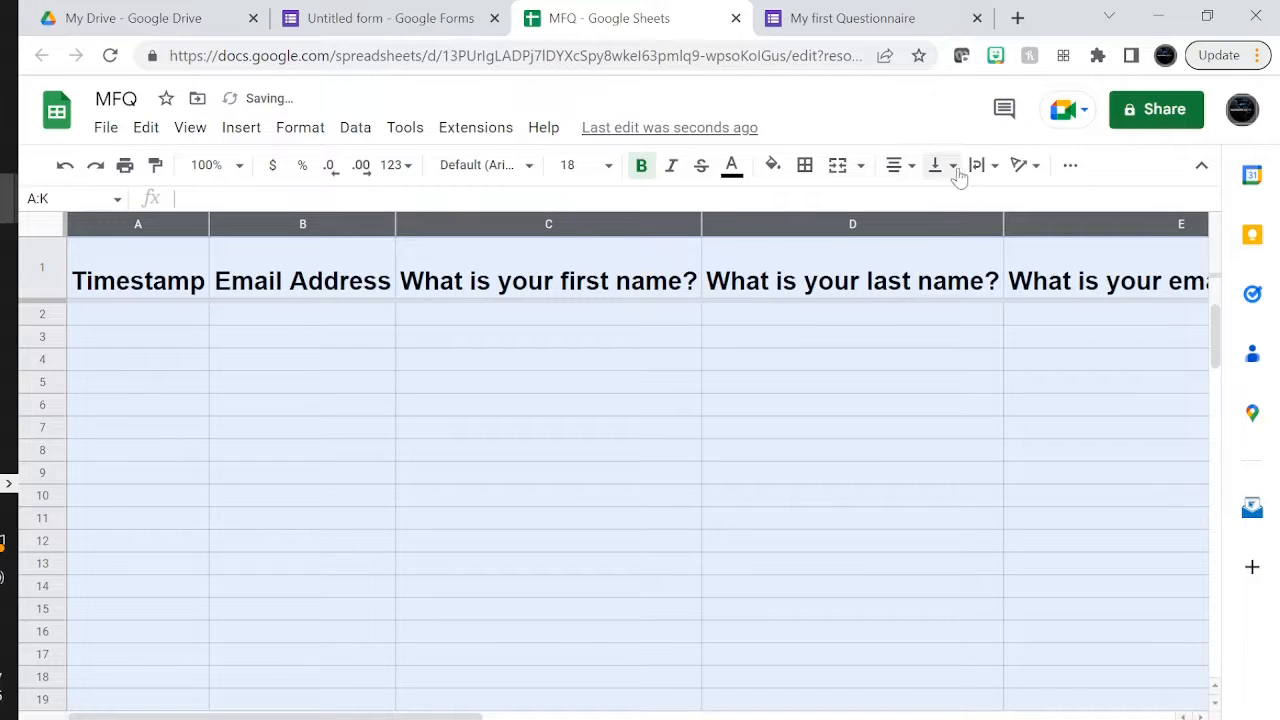
{"action": "left_click", "coordinate": [945, 166]}
{"action": "left_click", "coordinate": [965, 203]}
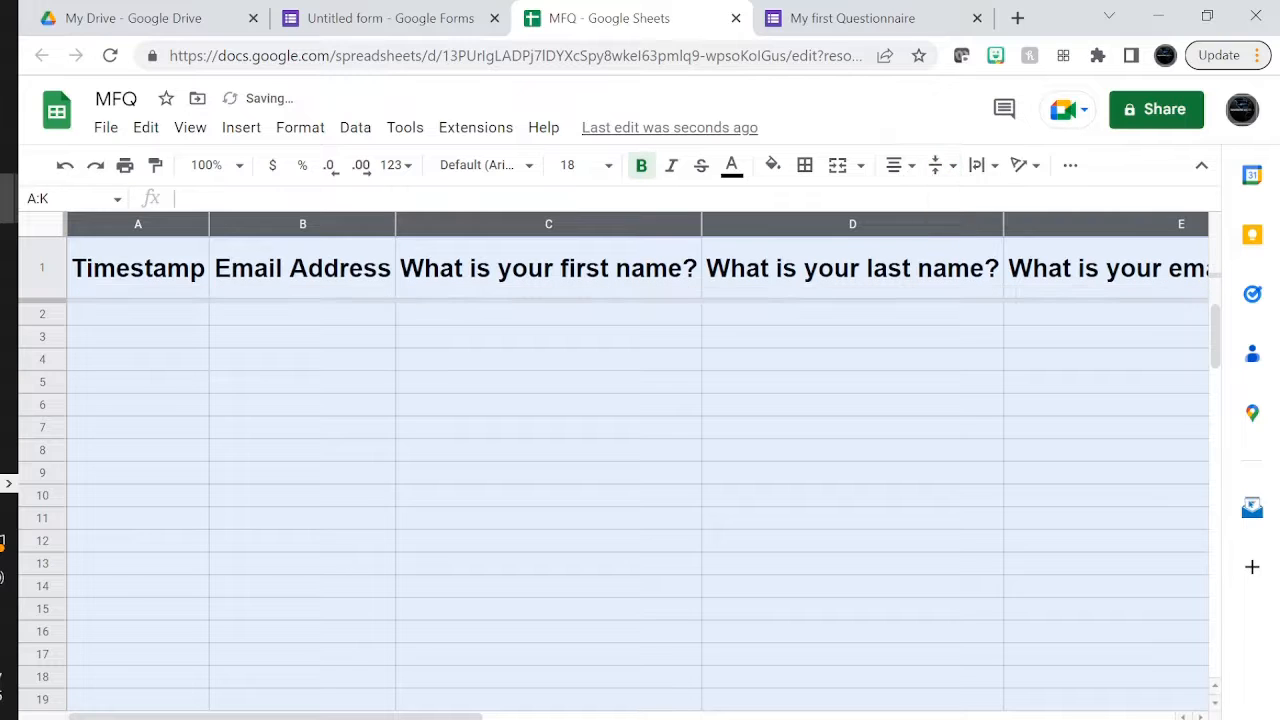
{"action": "left_click", "coordinate": [664, 394]}
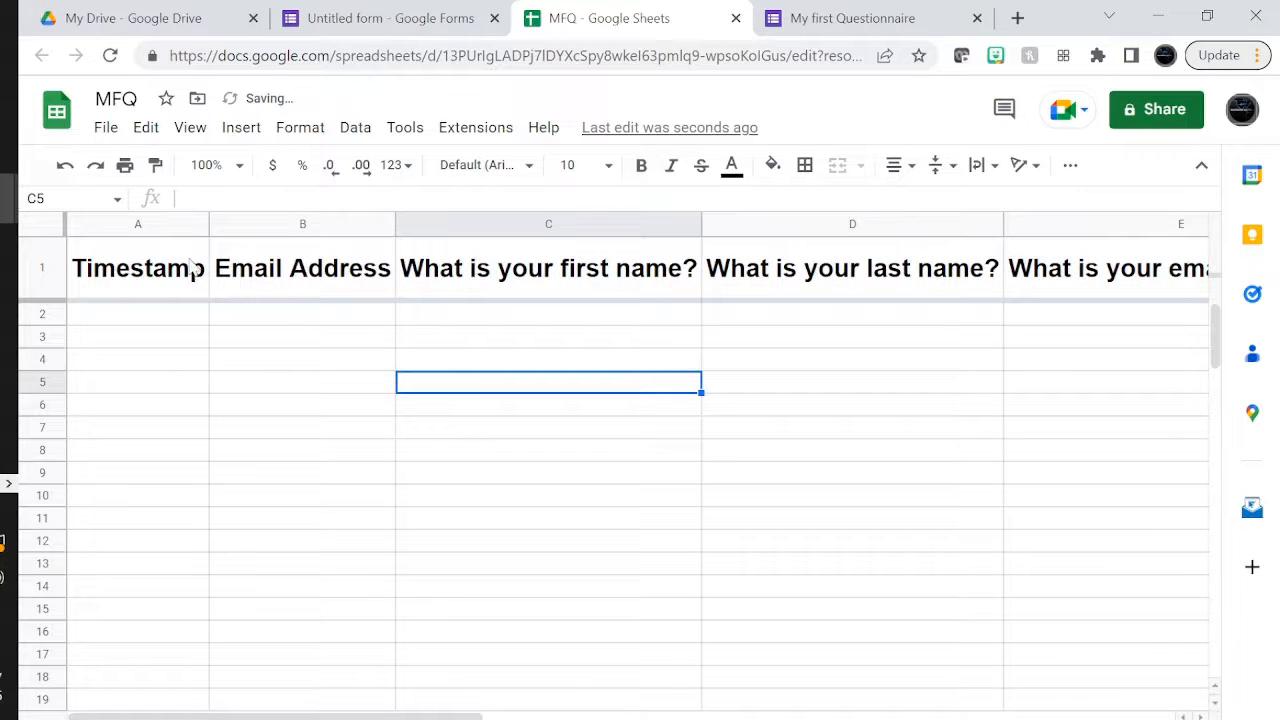
- Try a gray fill on header cells A1:I1, and replace it with black
{"action": "left_click_drag", "start_coordinate": [150, 270], "coordinate": [1148, 280]}
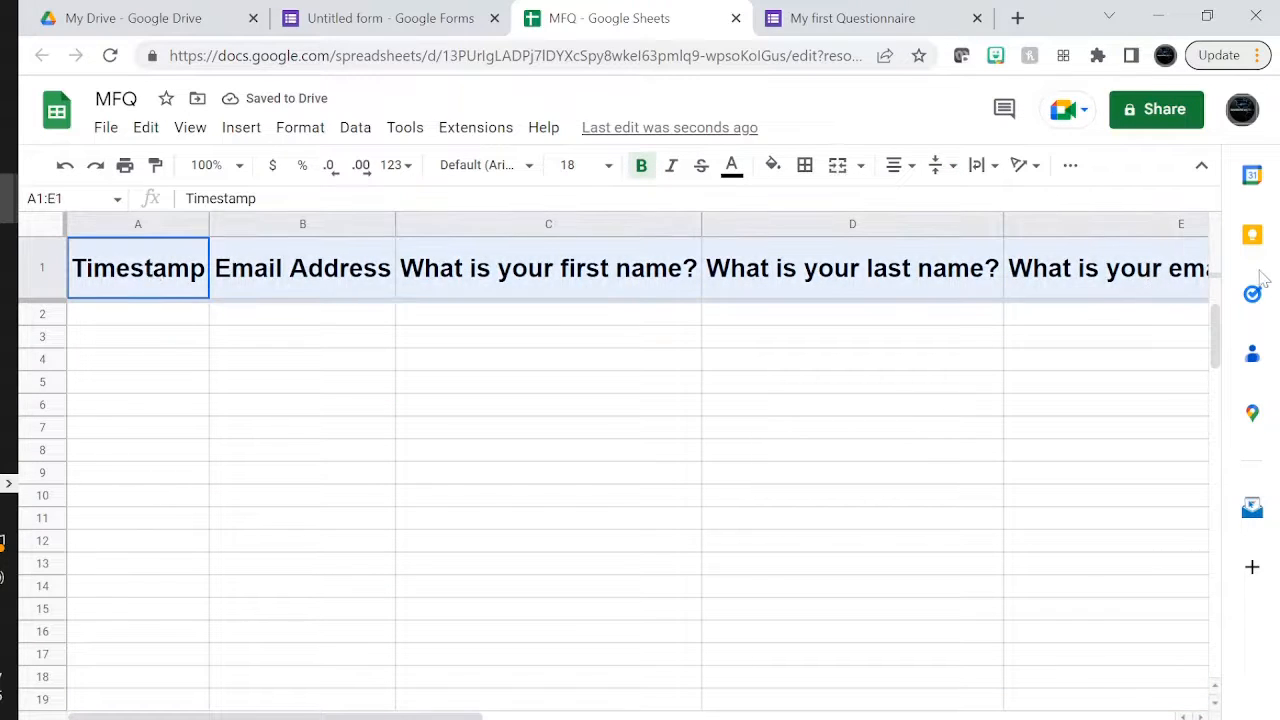
{"action": "left_click_drag", "start_coordinate": [1265, 280], "coordinate": [198, 268]}
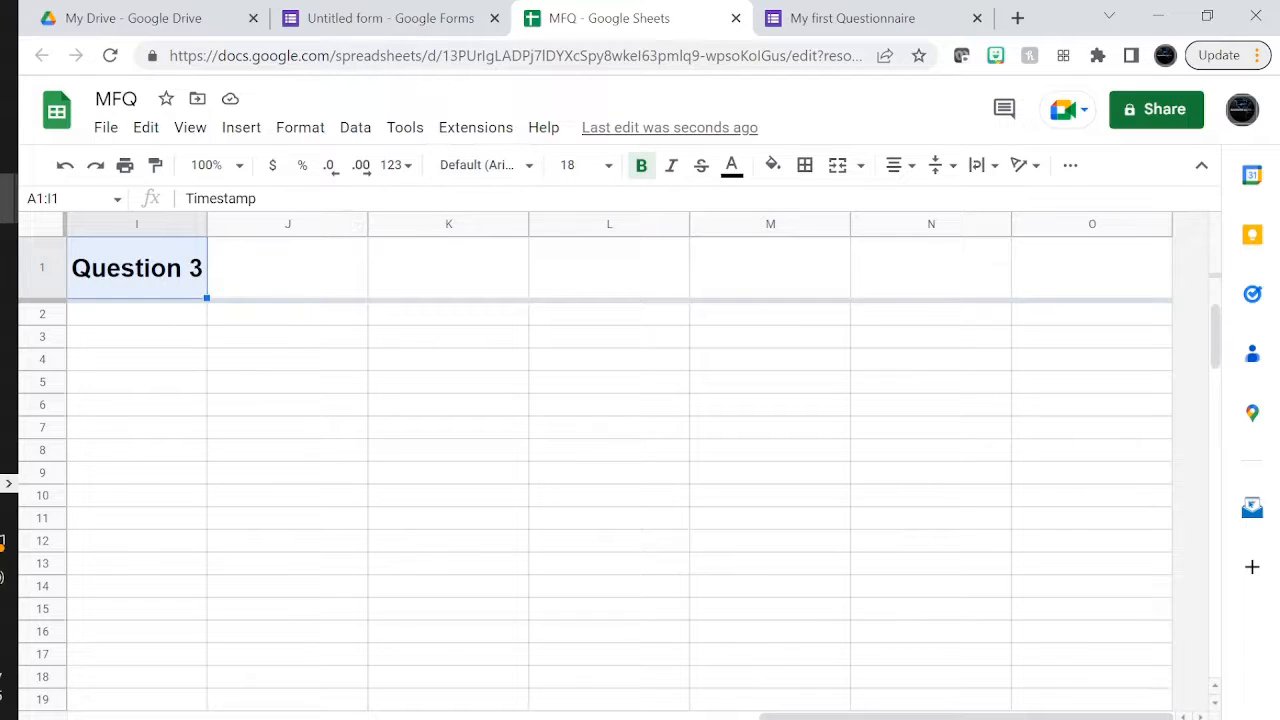
{"action": "left_click", "coordinate": [774, 167]}
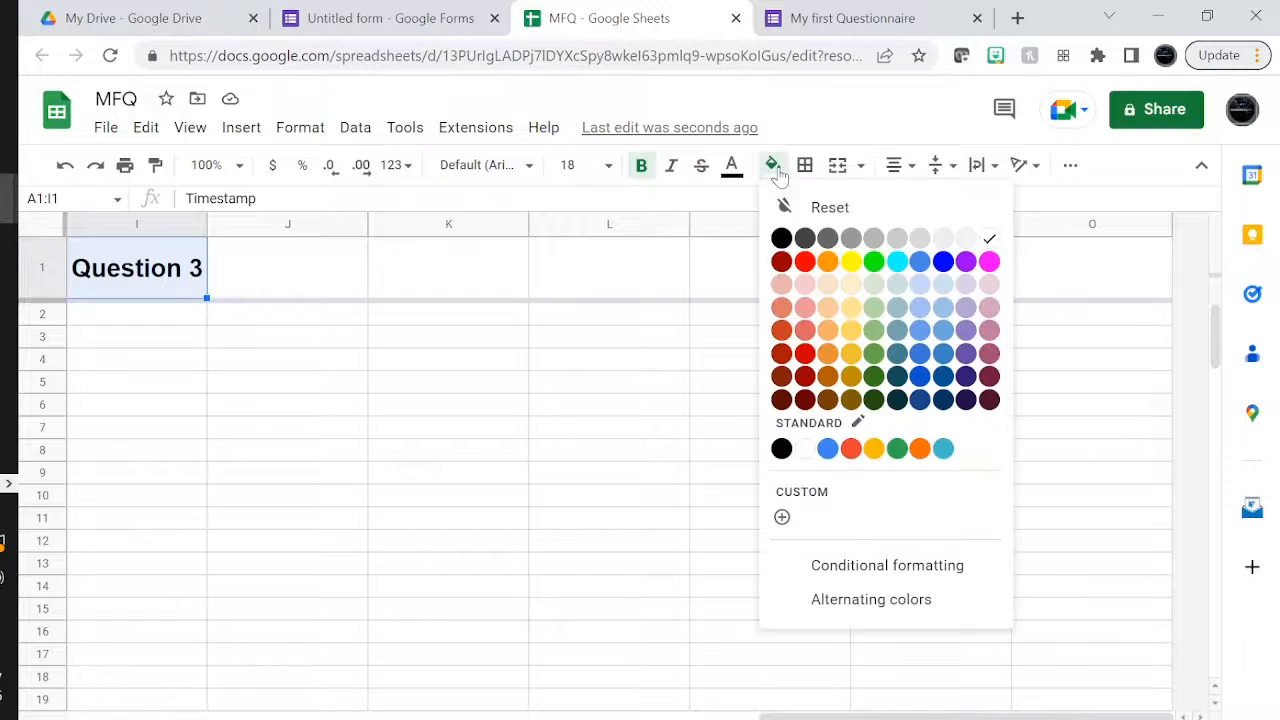
{"action": "left_click", "coordinate": [851, 240]}
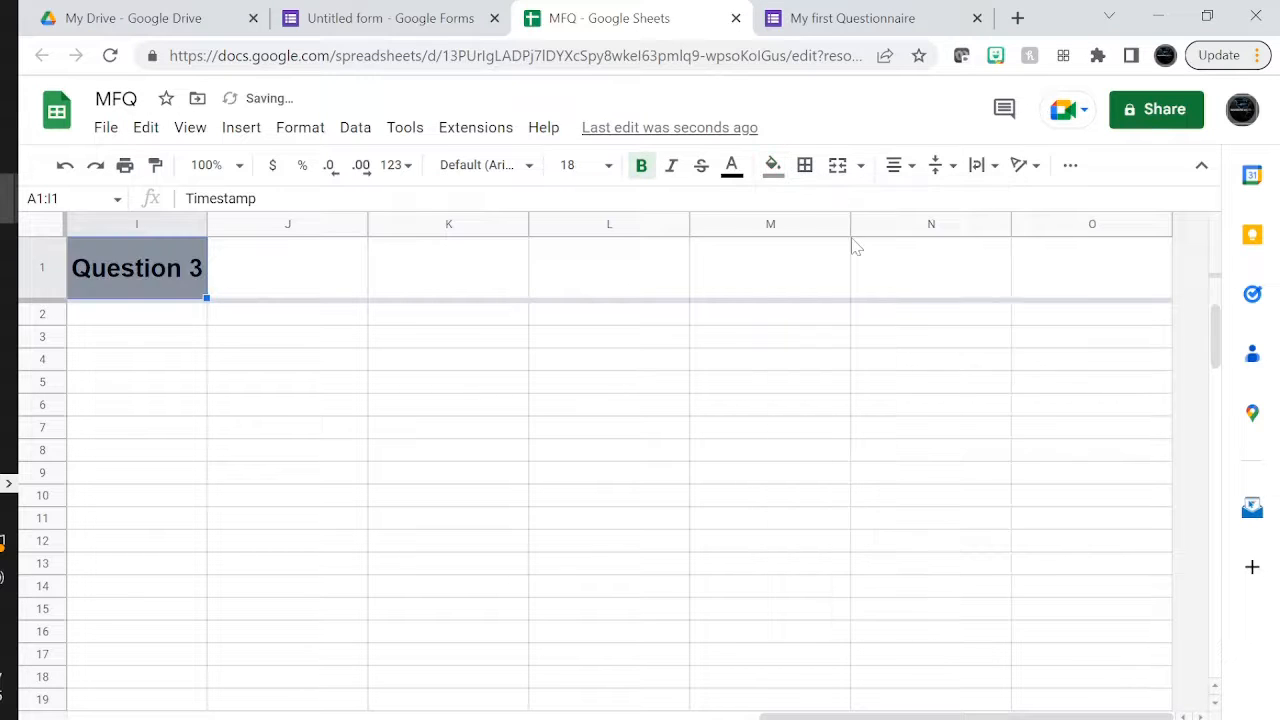
{"action": "left_click", "coordinate": [772, 178]}
{"action": "left_click", "coordinate": [781, 238]}
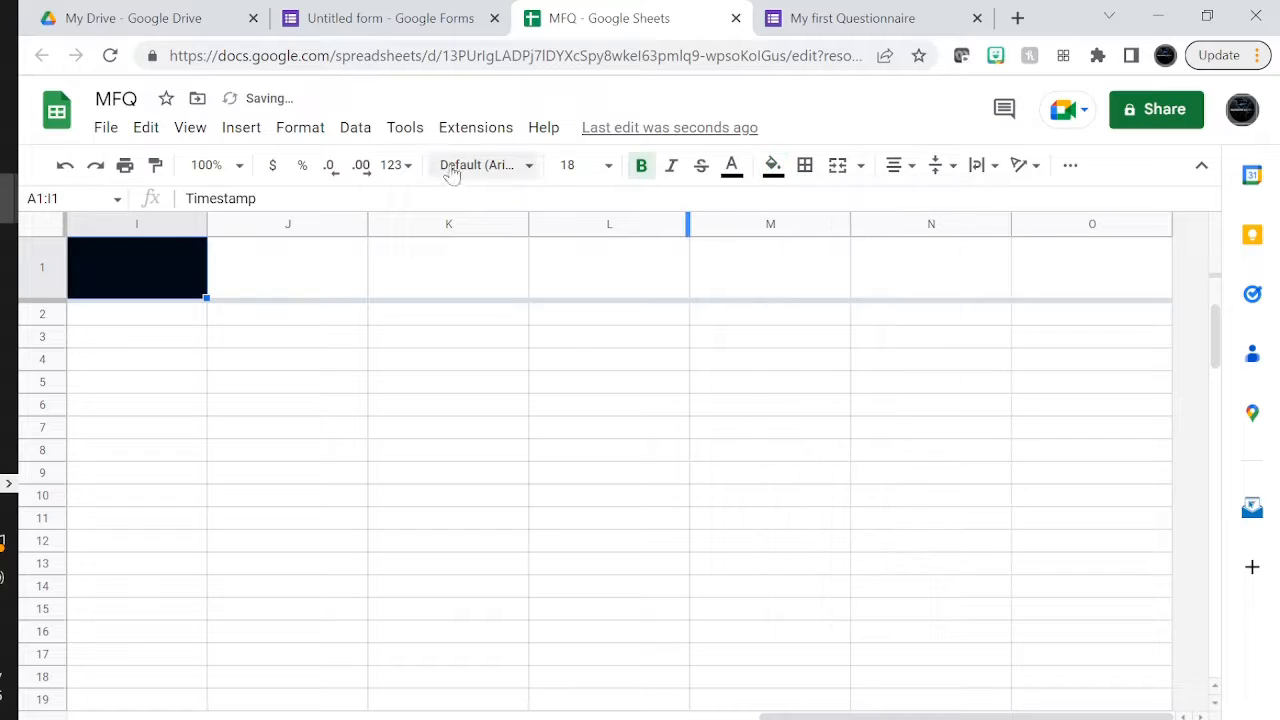
- Set the text of header cells A1:I1 to white at font size 14 and review the header row
{"action": "left_click", "coordinate": [731, 168]}
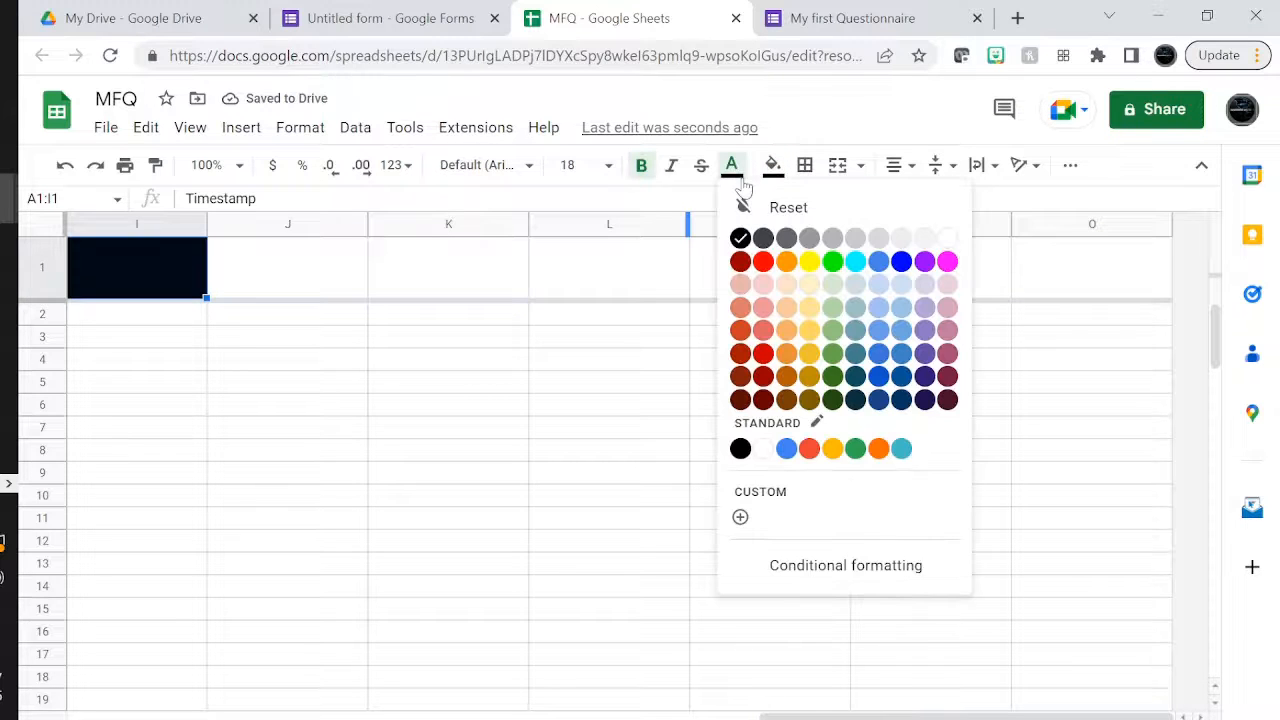
{"action": "left_click", "coordinate": [763, 448]}
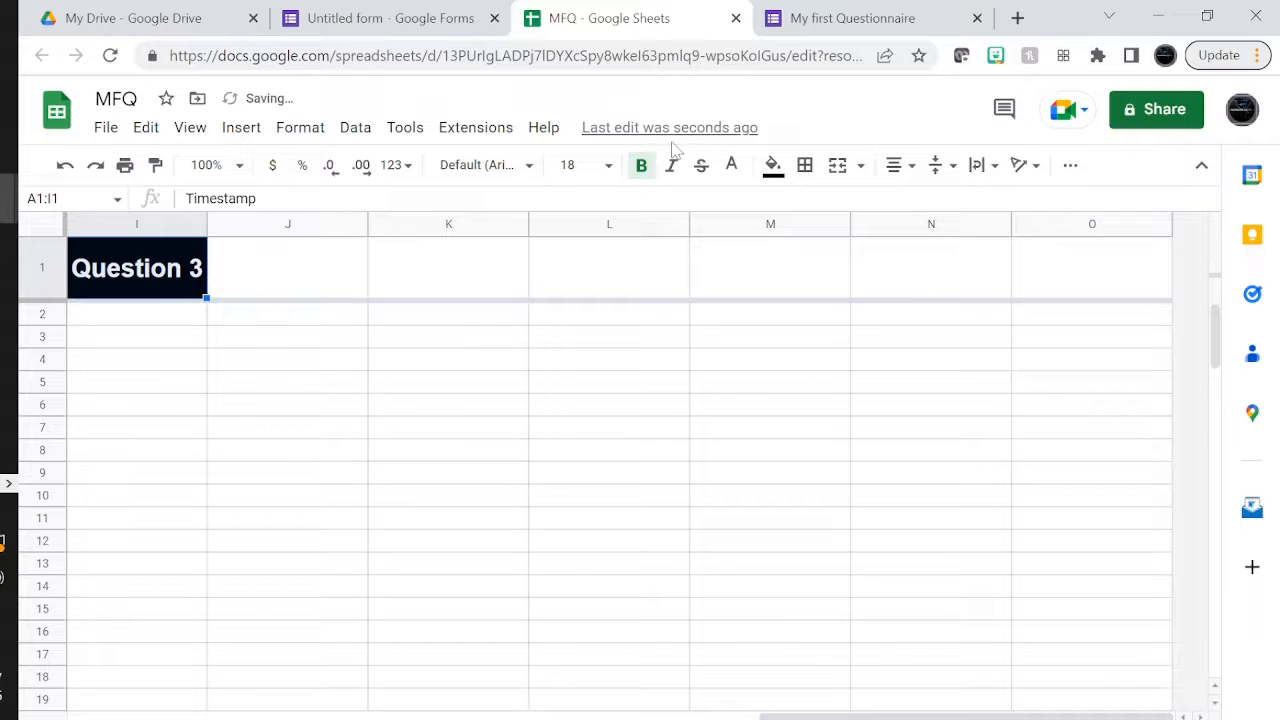
{"action": "left_click", "coordinate": [607, 167]}
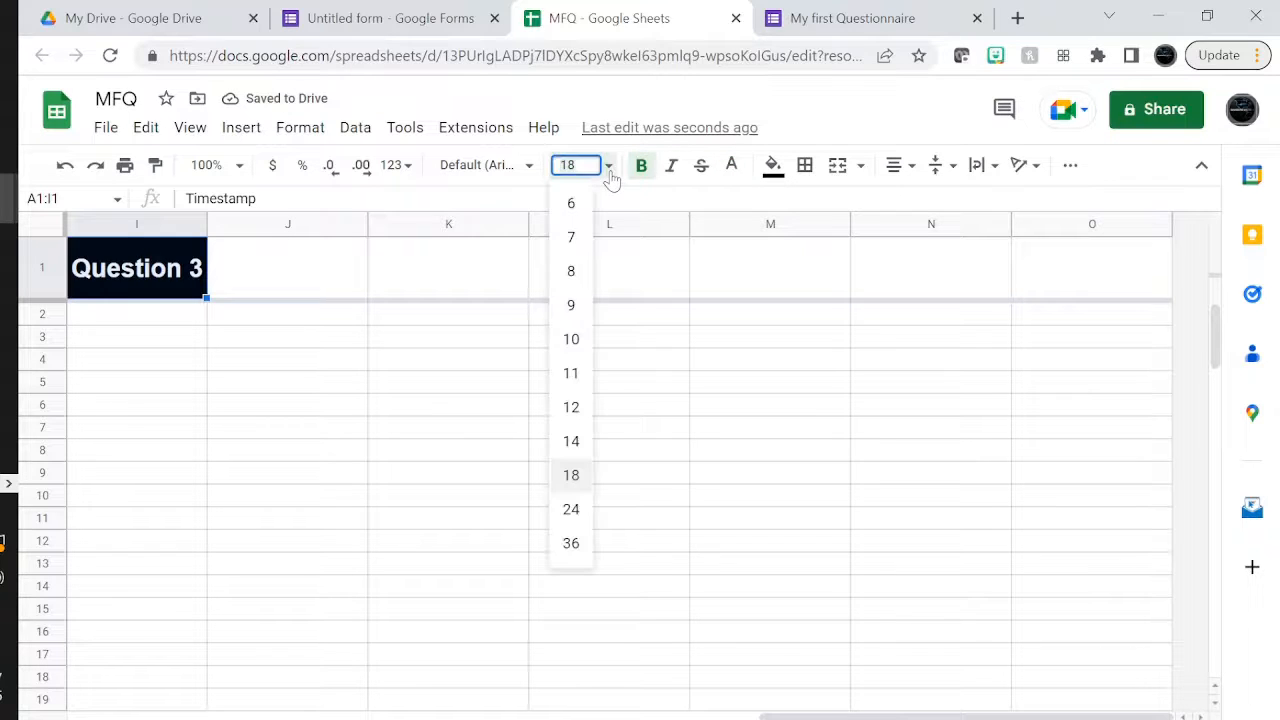
{"action": "left_click", "coordinate": [571, 440]}
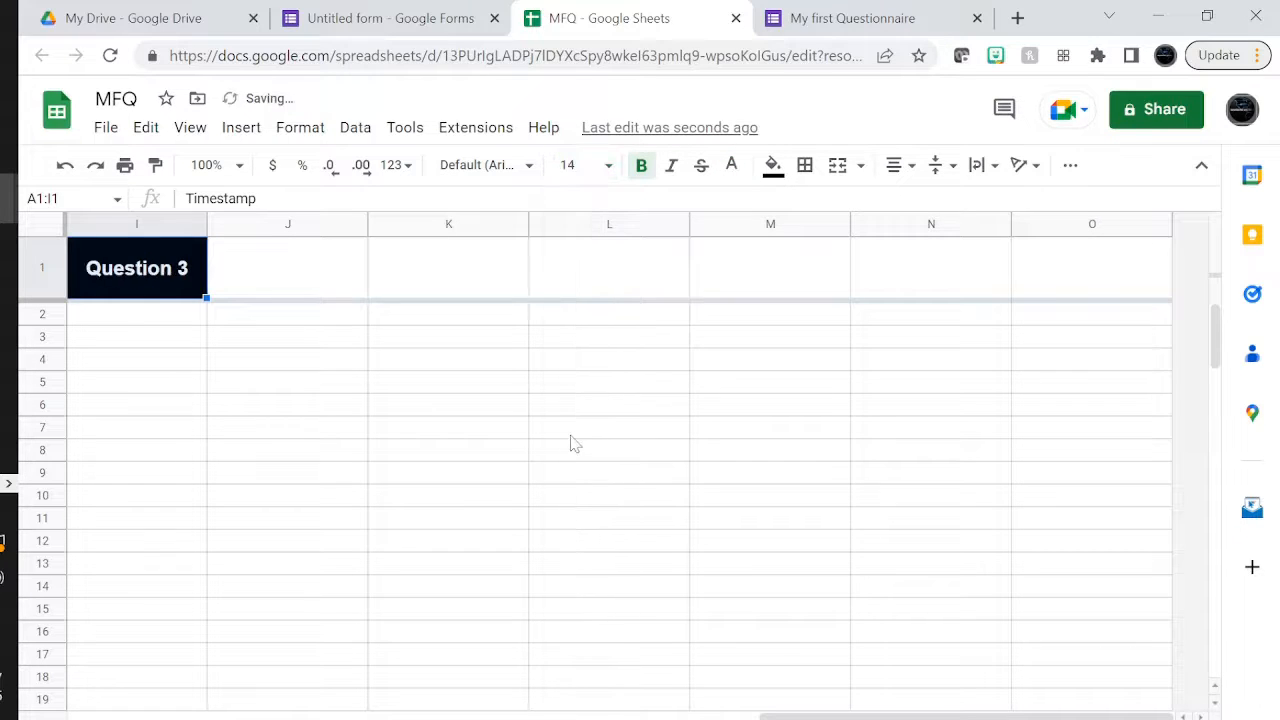
{"action": "left_click", "coordinate": [448, 528]}
{"action": "left_click_drag", "start_coordinate": [790, 714], "coordinate": [143, 697]}
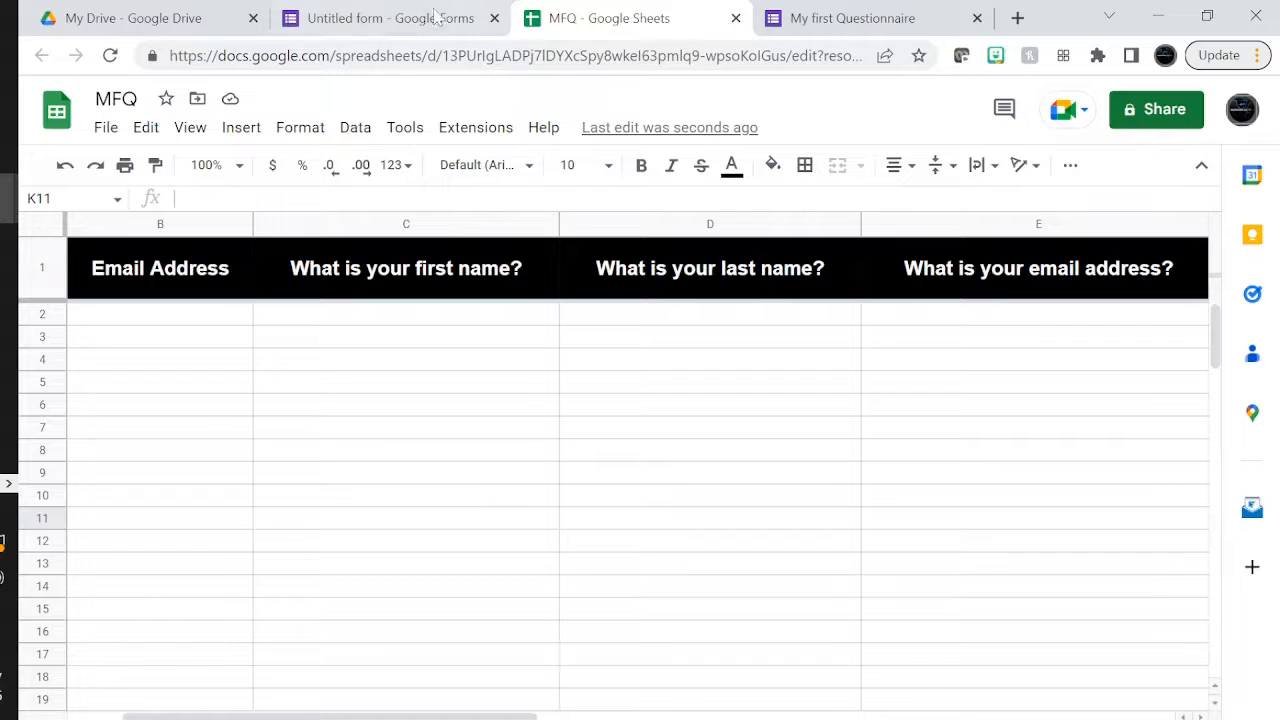
- Switch to the form, copy its shortened share link from the send options, and view the HTML embed option
{"action": "left_click", "coordinate": [392, 20]}
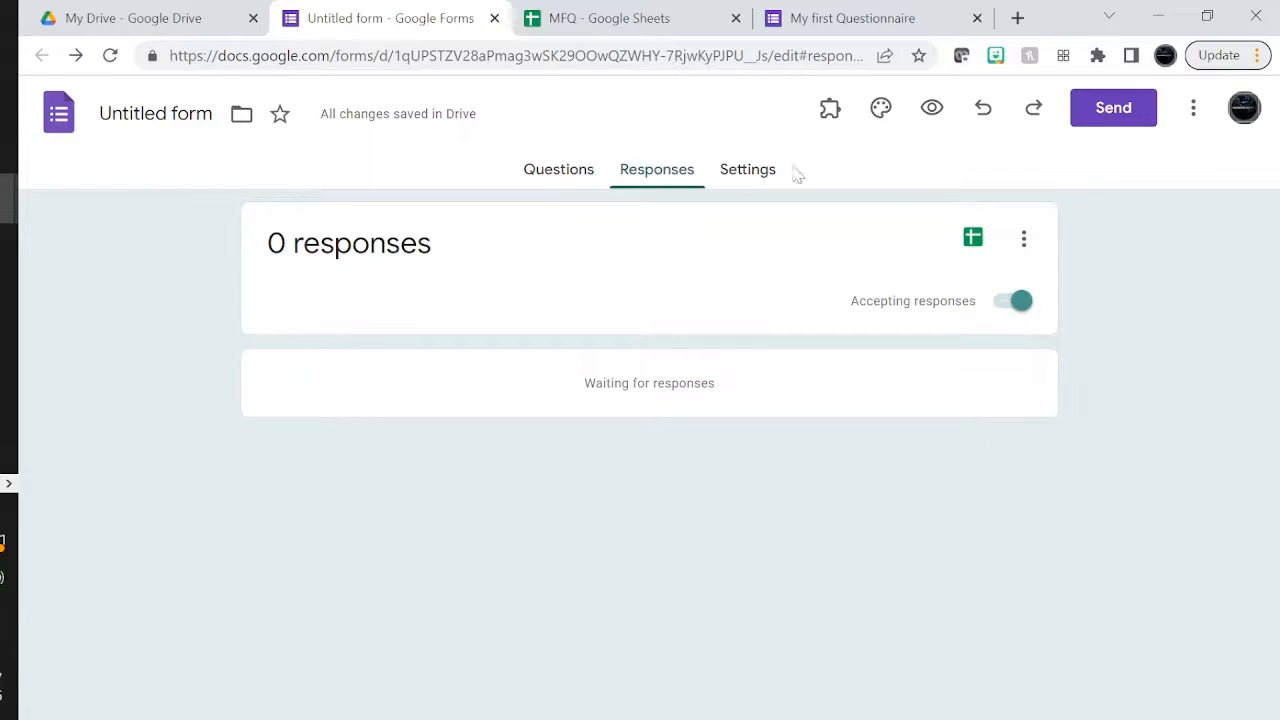
{"action": "left_click", "coordinate": [1111, 114]}
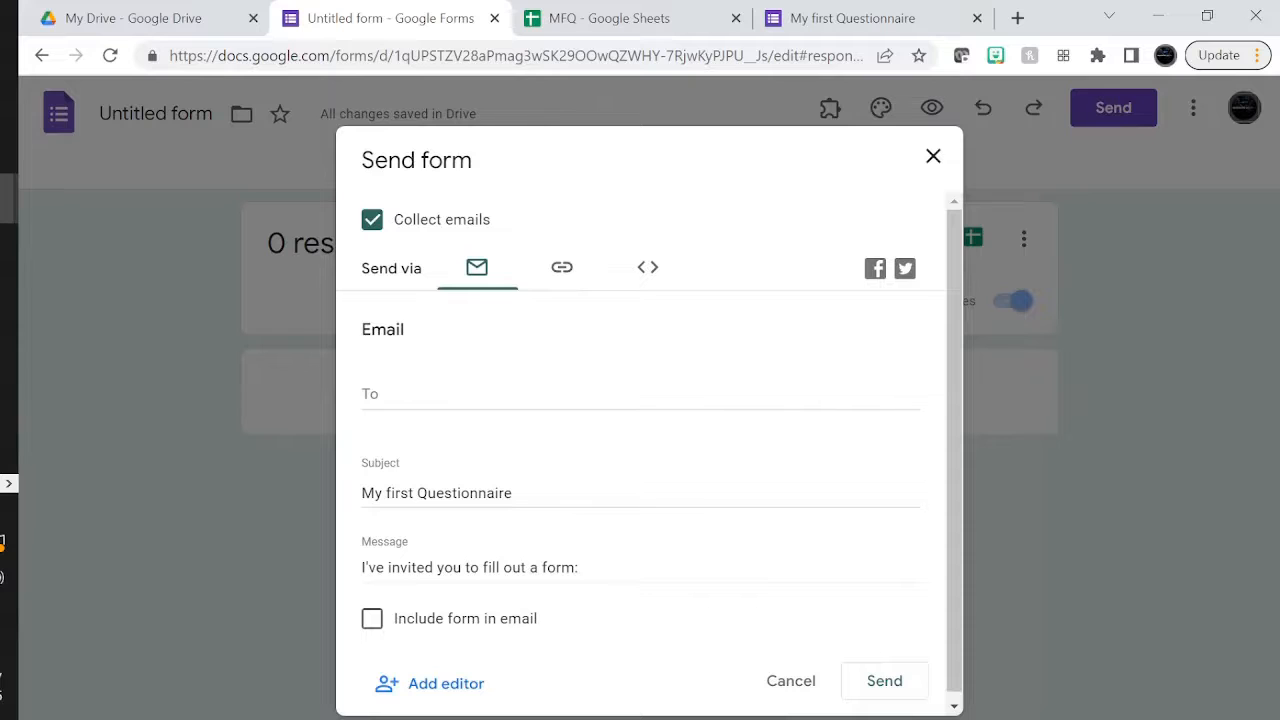
{"action": "left_click", "coordinate": [393, 395]}
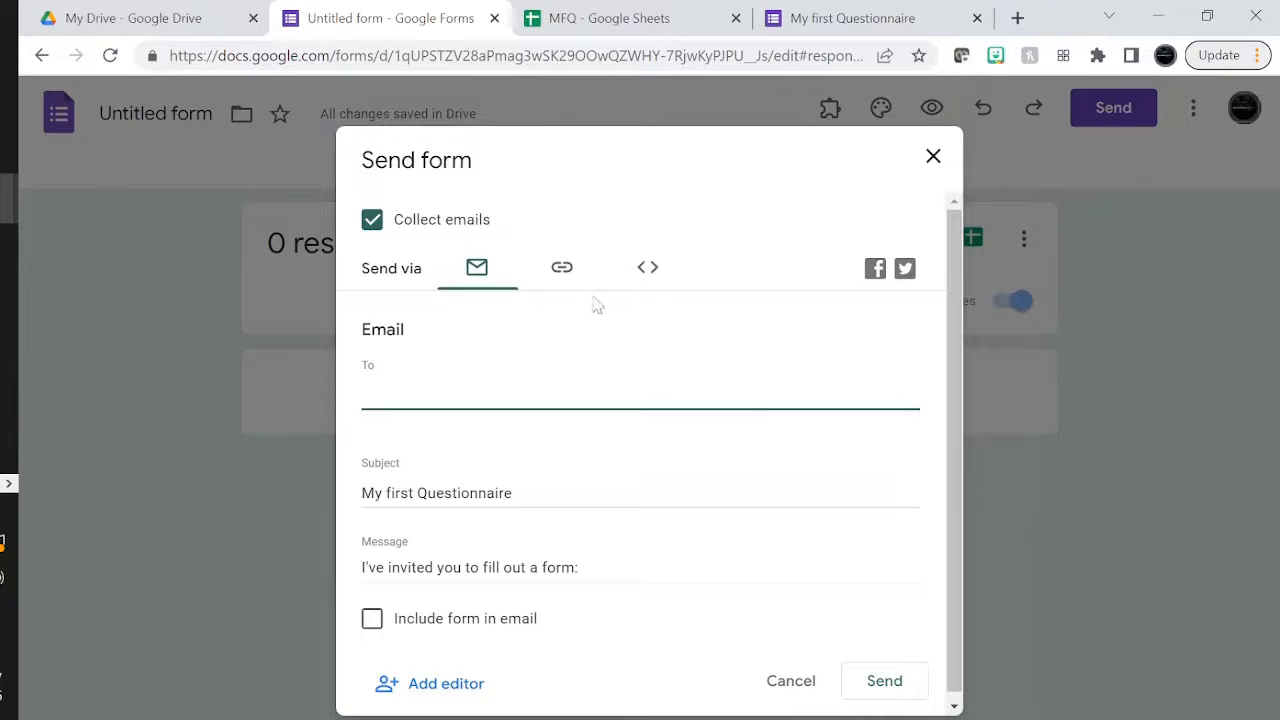
{"action": "left_click", "coordinate": [564, 271]}
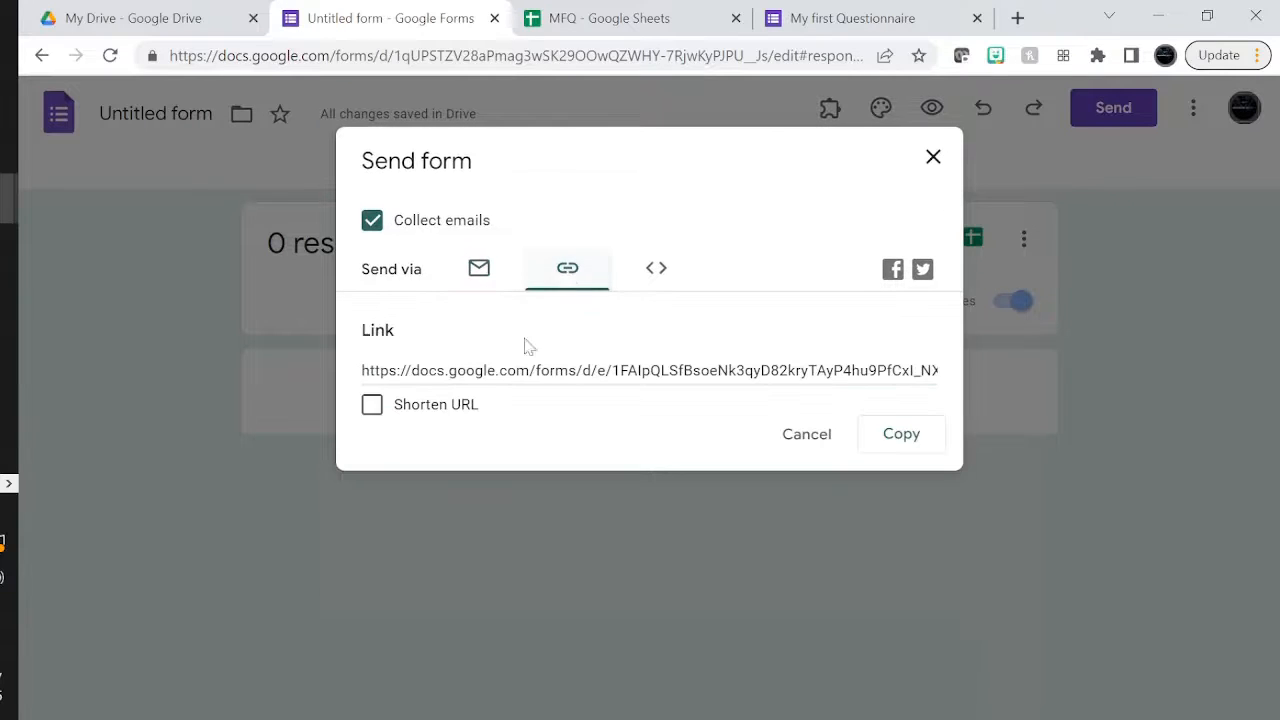
{"action": "left_click", "coordinate": [372, 406]}
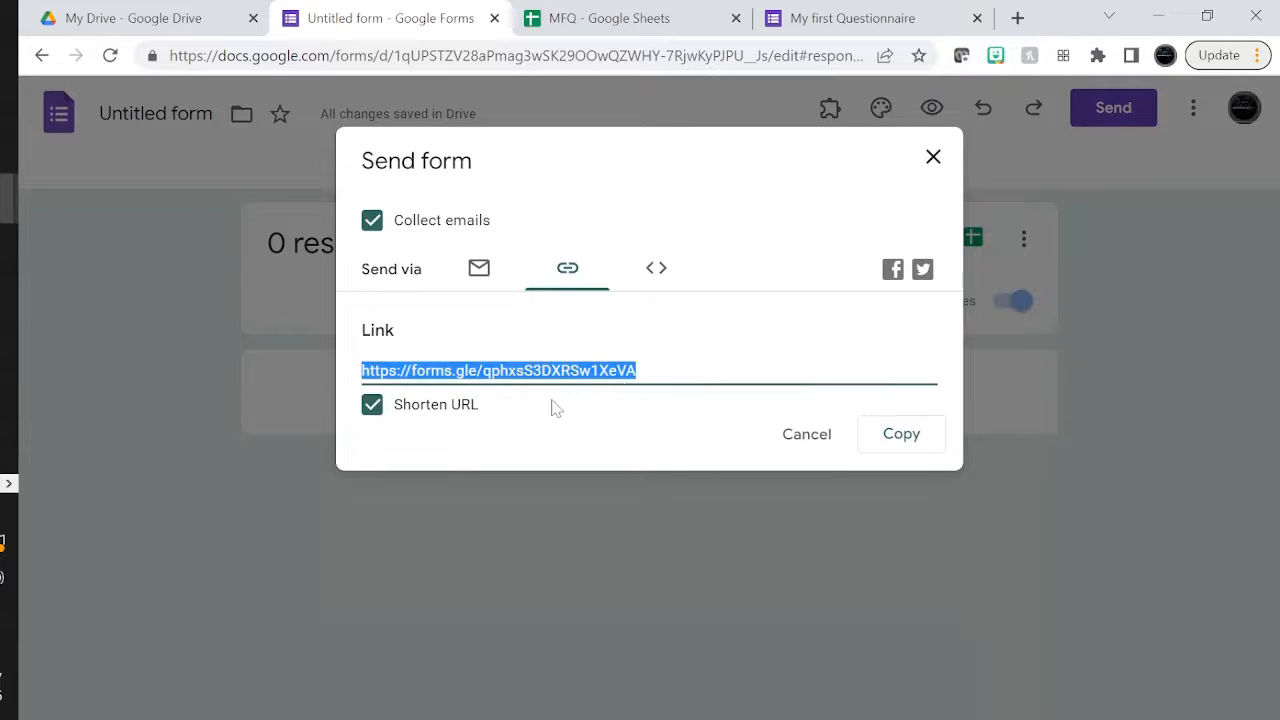
{"action": "left_click", "coordinate": [910, 438]}
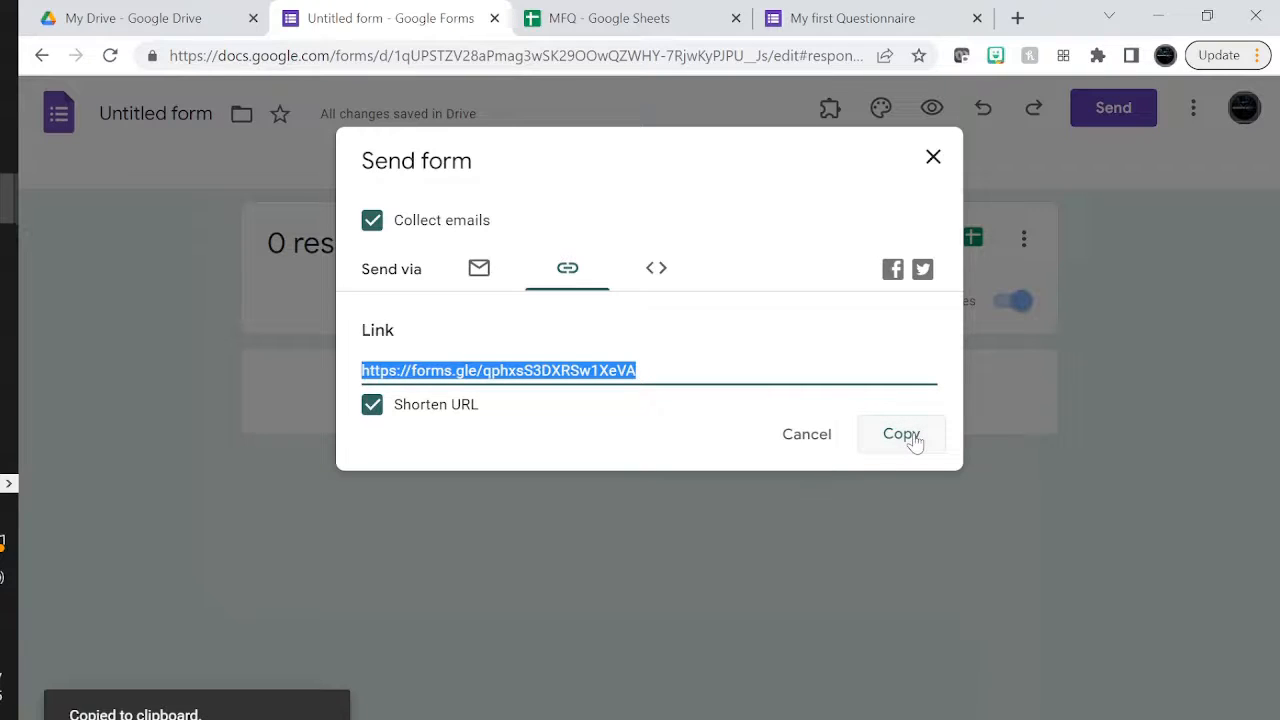
{"action": "left_click", "coordinate": [659, 272]}
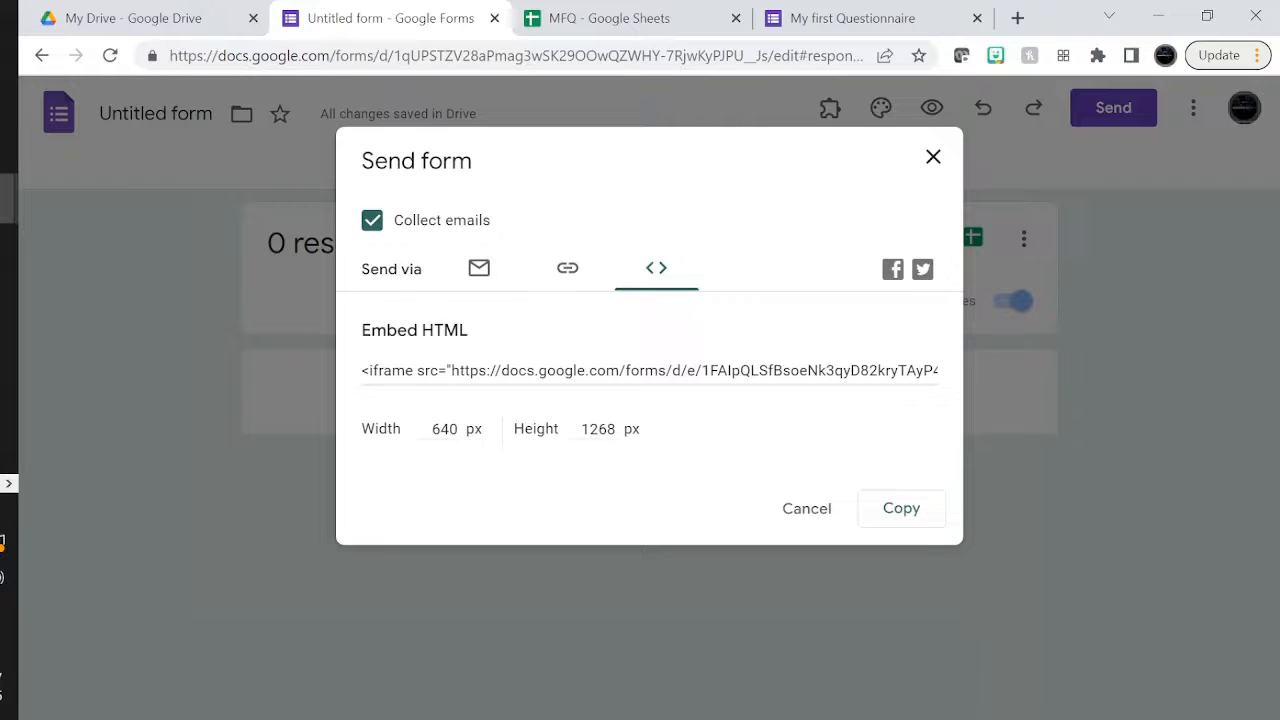
- Load the copied form link in a new incognito window and look over the first section's questions
{"action": "key", "text": "ctrl+shift+n"}
{"action": "key", "text": "ctrl+v"}
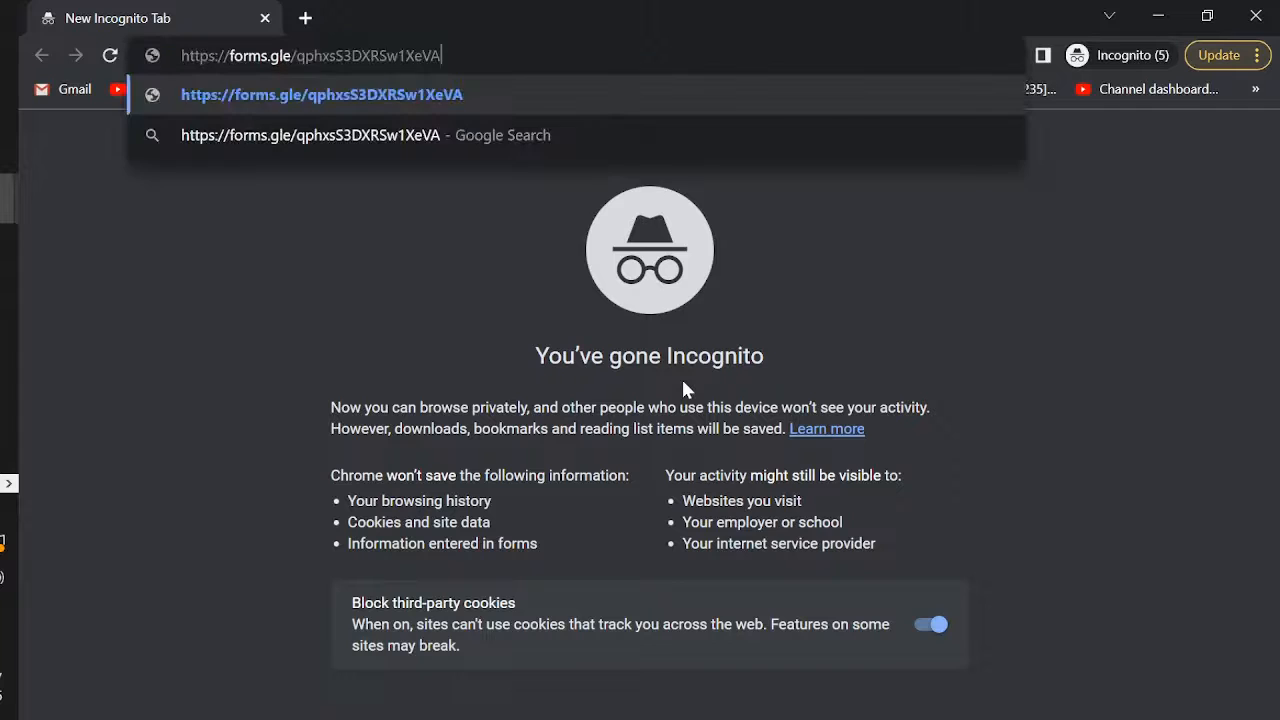
{"action": "key", "text": "Return"}
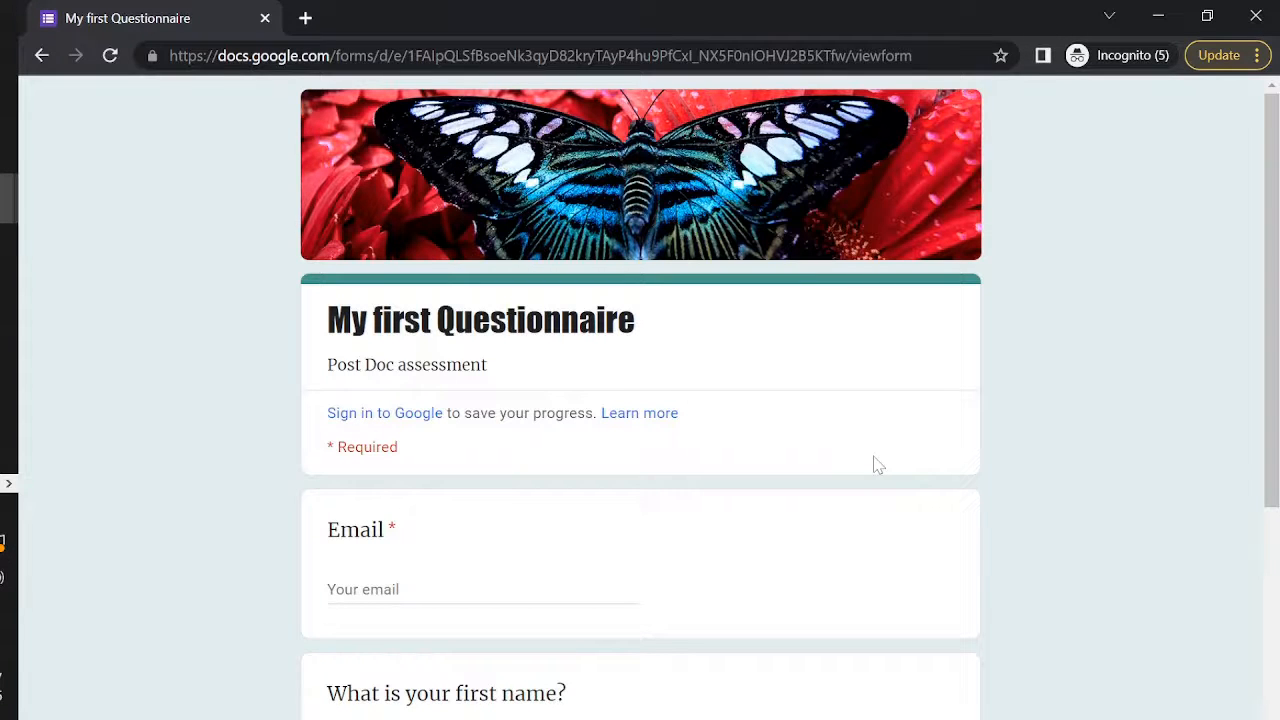
{"action": "scroll", "coordinate": [876, 464], "scroll_direction": "down", "scroll_amount": 4}
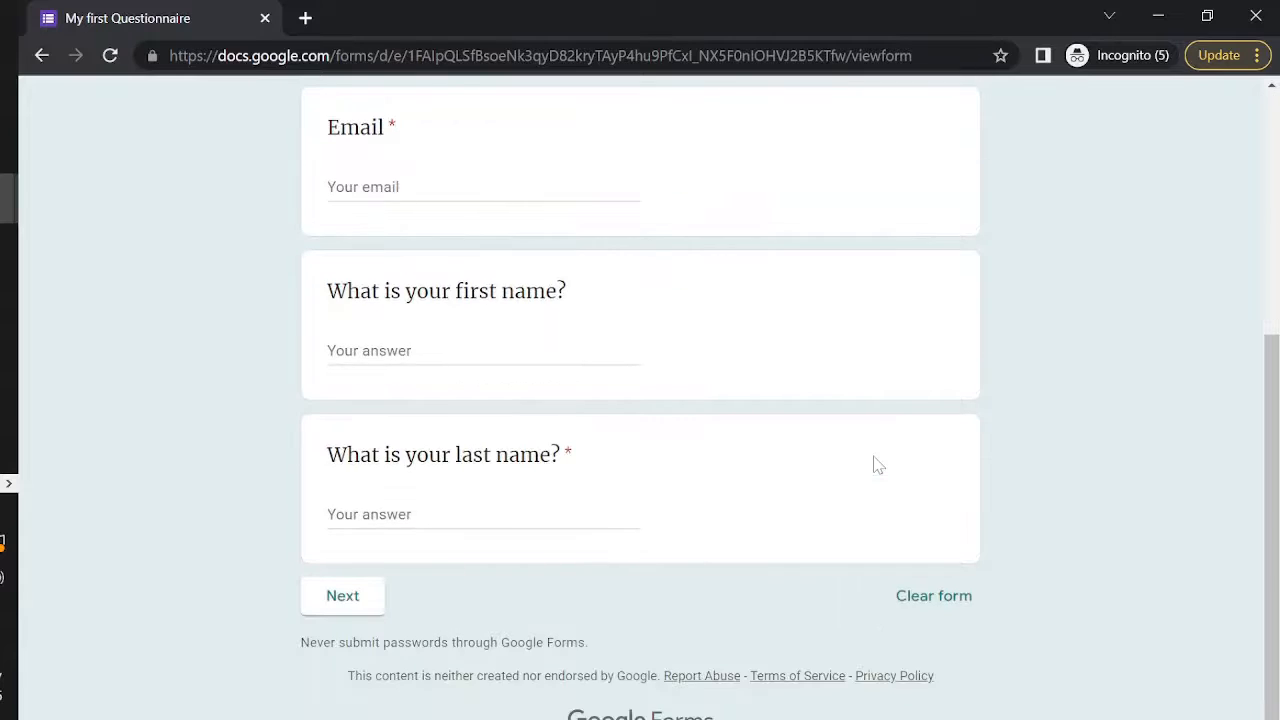
{"action": "scroll", "coordinate": [876, 464], "scroll_direction": "up", "scroll_amount": 4}
{"action": "scroll", "coordinate": [780, 450], "scroll_direction": "down", "scroll_amount": 2}
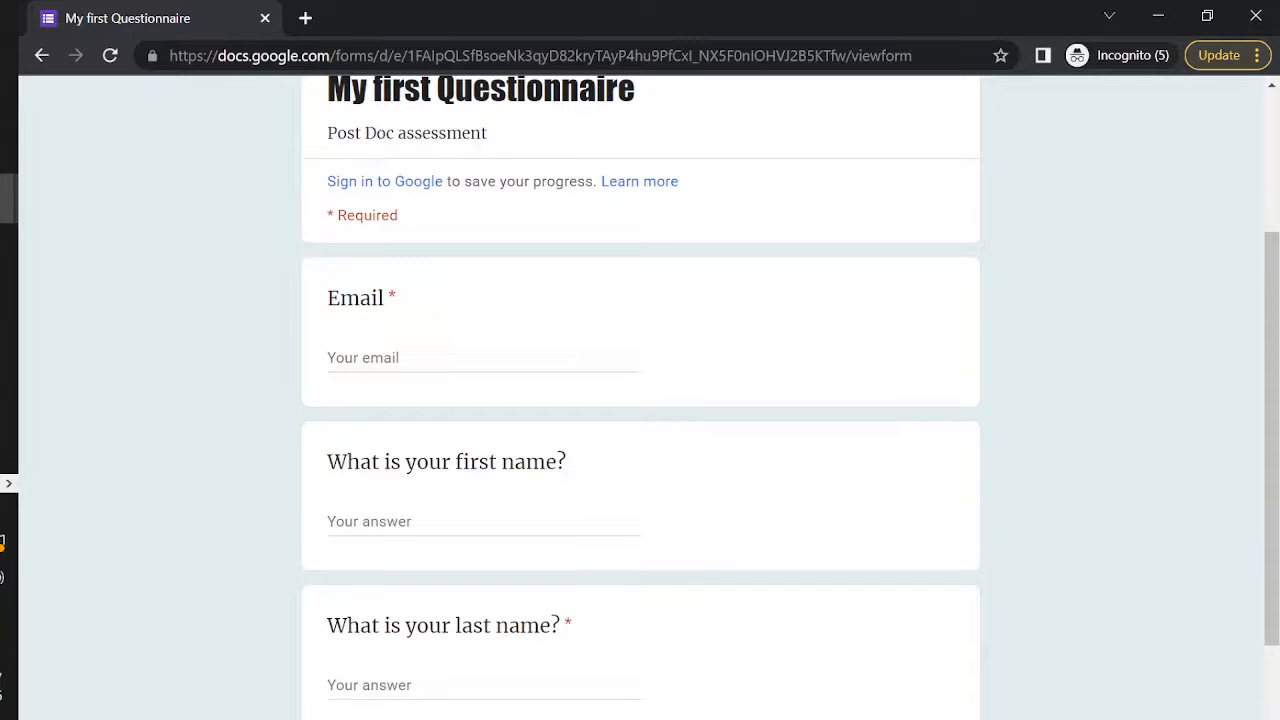
- Fill in the respondent's email, first name and last name from the saved business contact and continue to the Additional Data section
{"action": "left_click", "coordinate": [440, 358]}
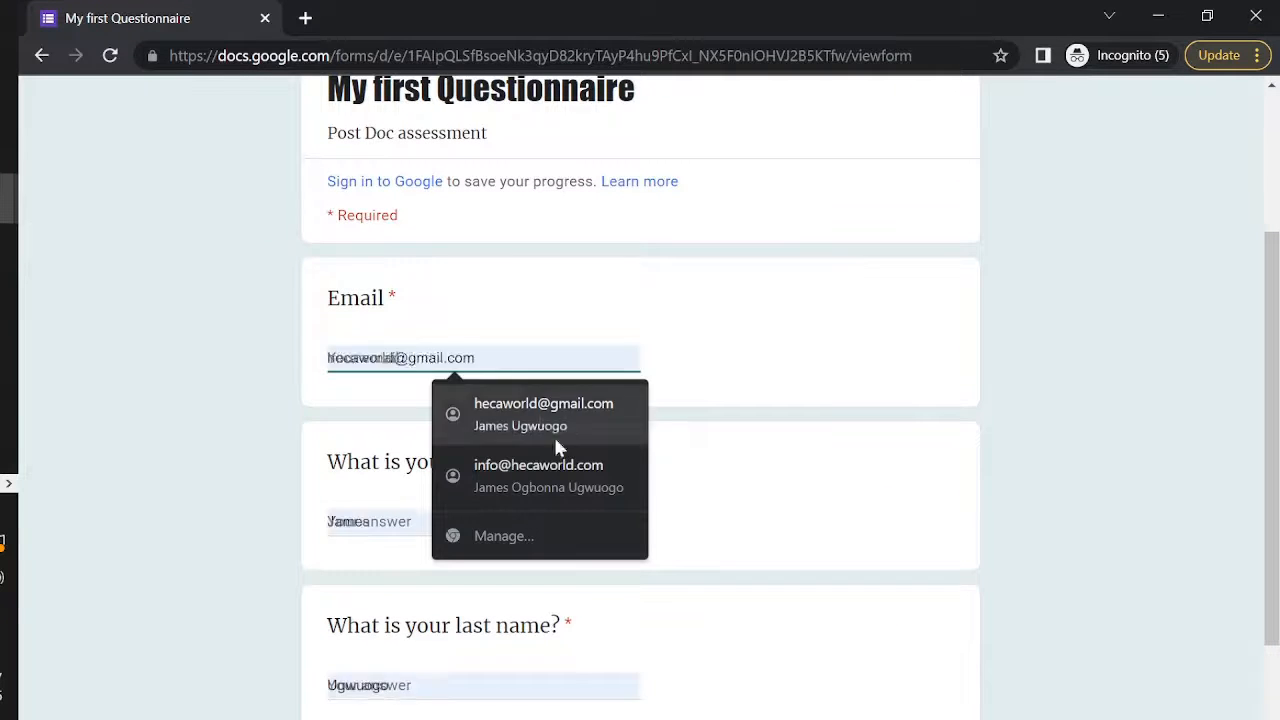
{"action": "left_click", "coordinate": [548, 475]}
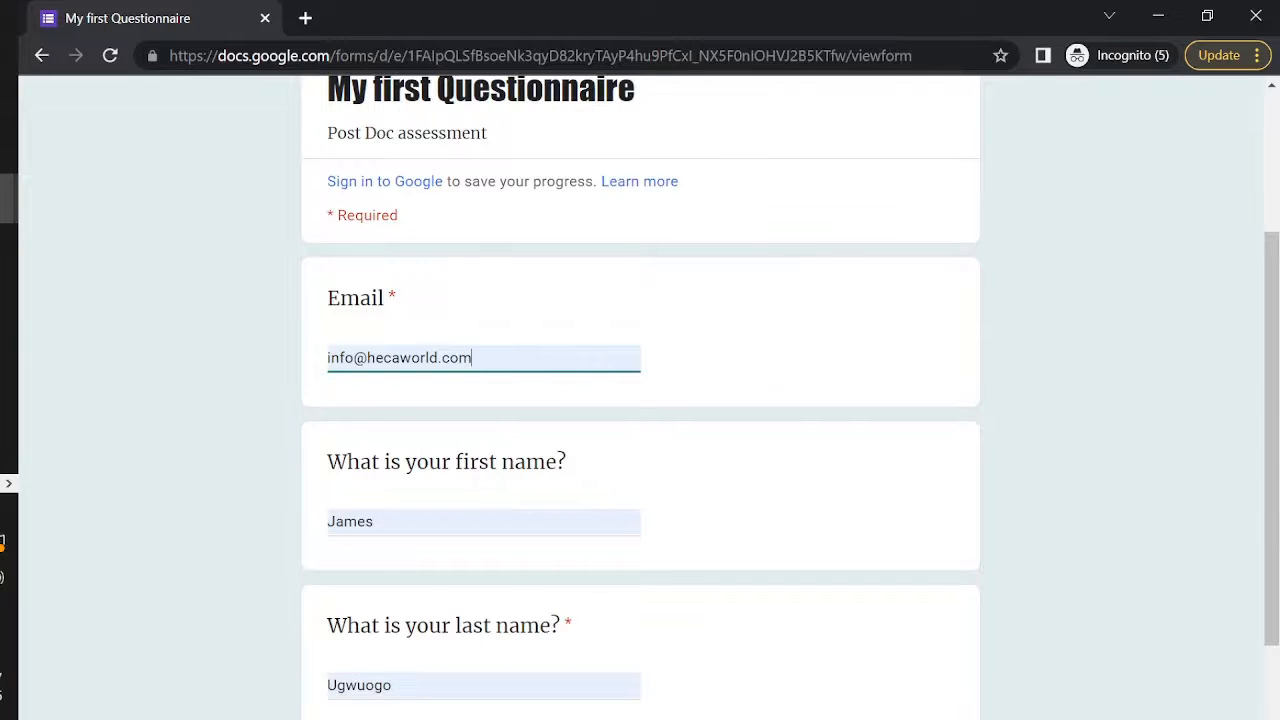
{"action": "scroll", "coordinate": [640, 400], "scroll_direction": "down", "scroll_amount": 2}
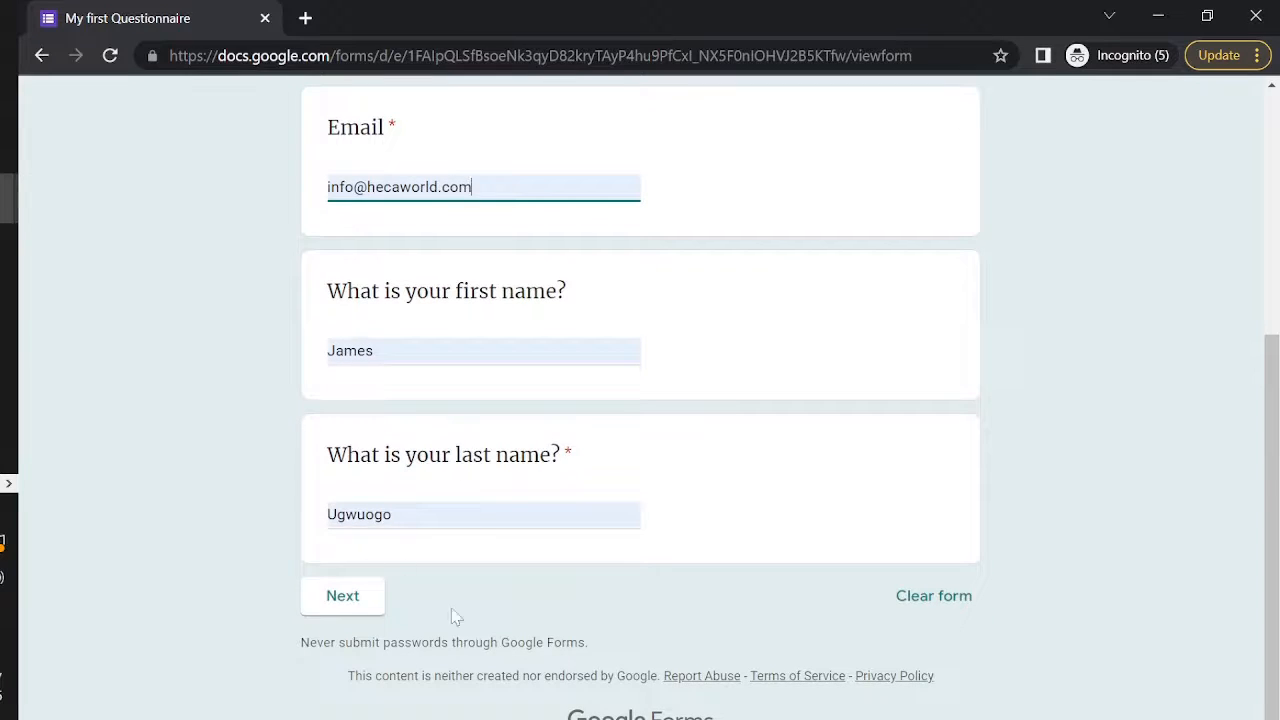
{"action": "left_click", "coordinate": [363, 607]}
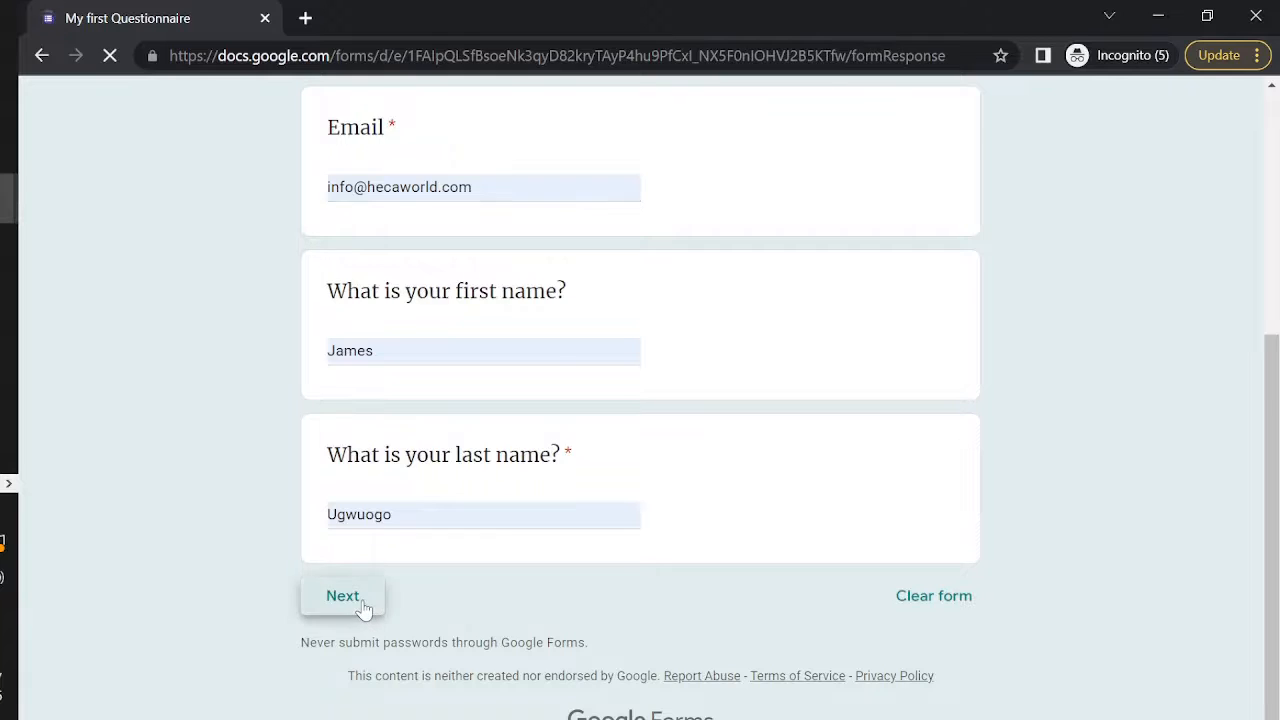
- Leave the email address question blank and test the phone number question's validation with the text "asdfasd"
{"action": "scroll", "coordinate": [540, 480], "scroll_direction": "down", "scroll_amount": 2}
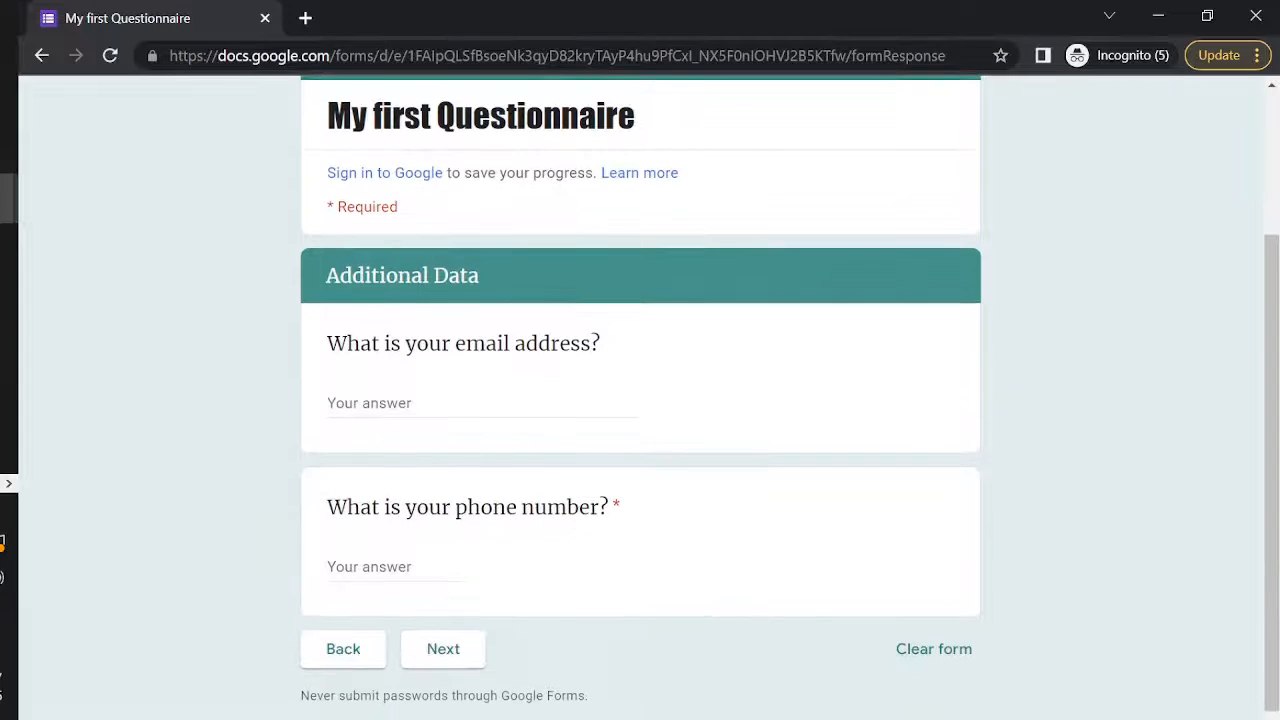
{"action": "left_click", "coordinate": [433, 400]}
{"action": "scroll", "coordinate": [465, 410], "scroll_direction": "down", "scroll_amount": 1}
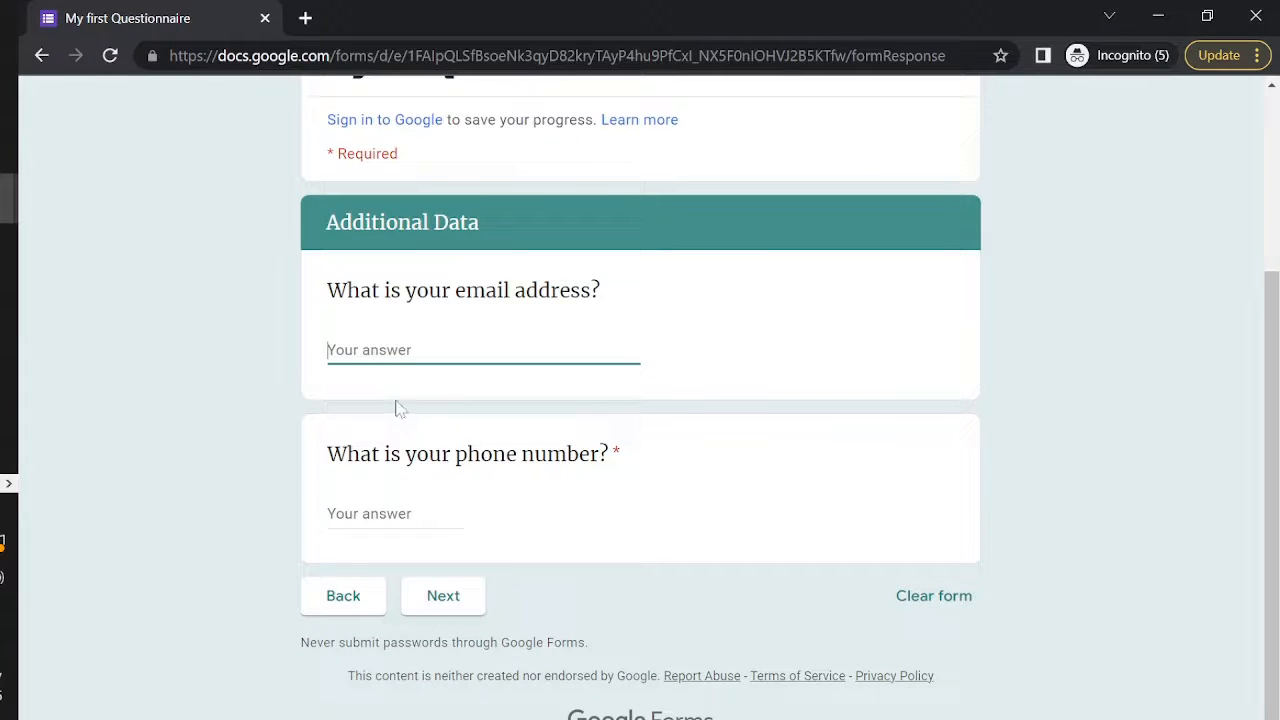
{"action": "left_click", "coordinate": [395, 514]}
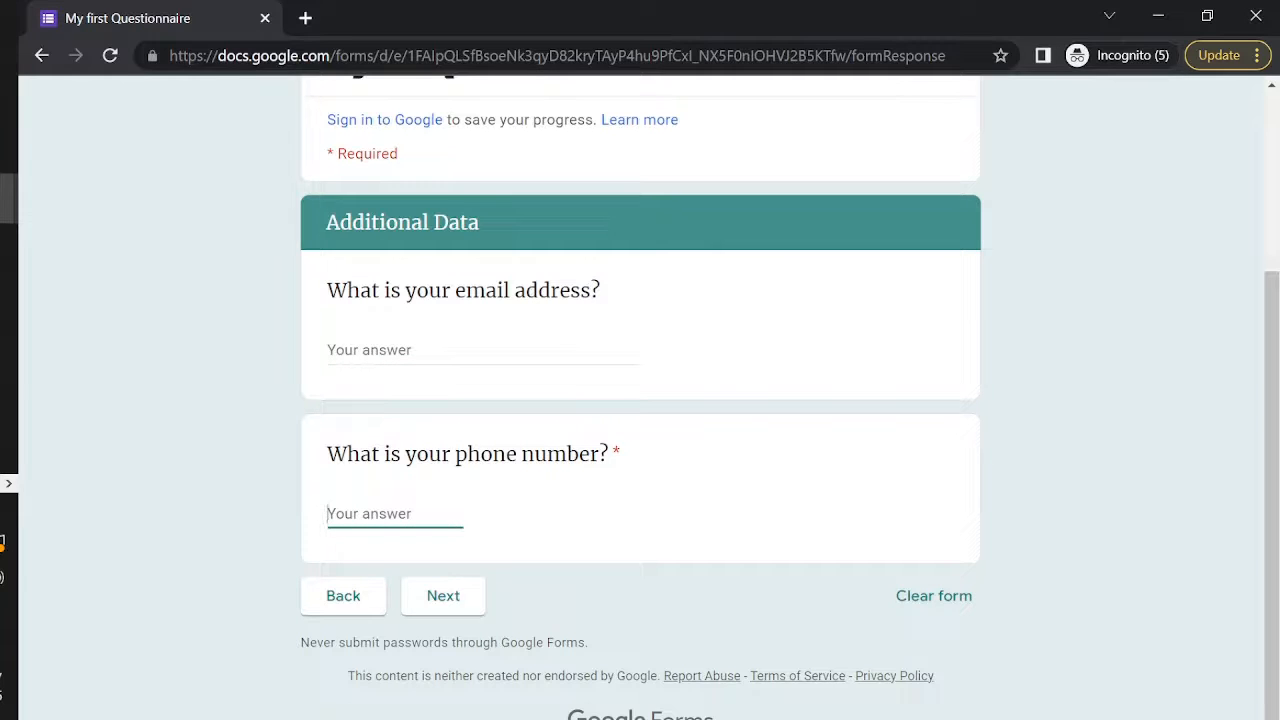
{"action": "type", "text": "asdfasd"}
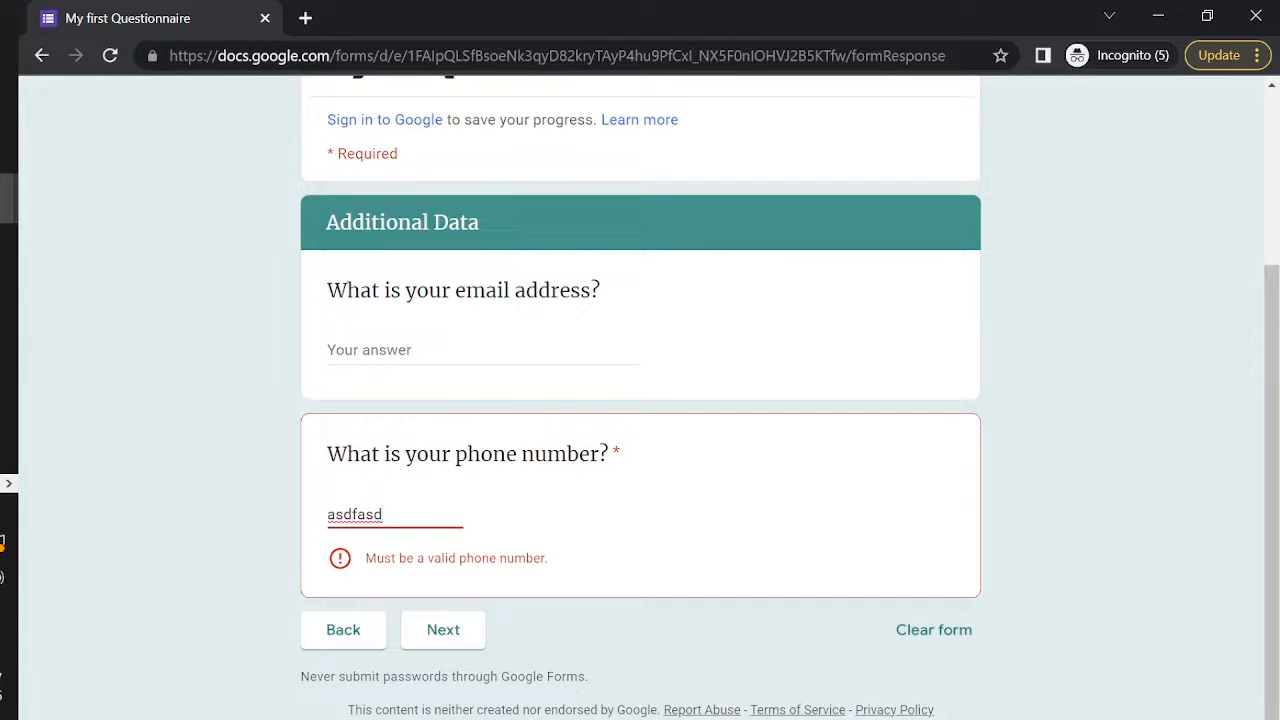
- Replace the phone number answer with a numeric phone number and continue to the Main Survey section
{"action": "key", "text": "BackSpace"}
{"action": "key", "text": "BackSpace"}
{"action": "key", "text": "BackSpace"}
{"action": "key", "text": "BackSpace"}
{"action": "key", "text": "BackSpace"}
{"action": "key", "text": "BackSpace"}
{"action": "key", "text": "BackSpace"}
{"action": "type", "text": "123456789"}
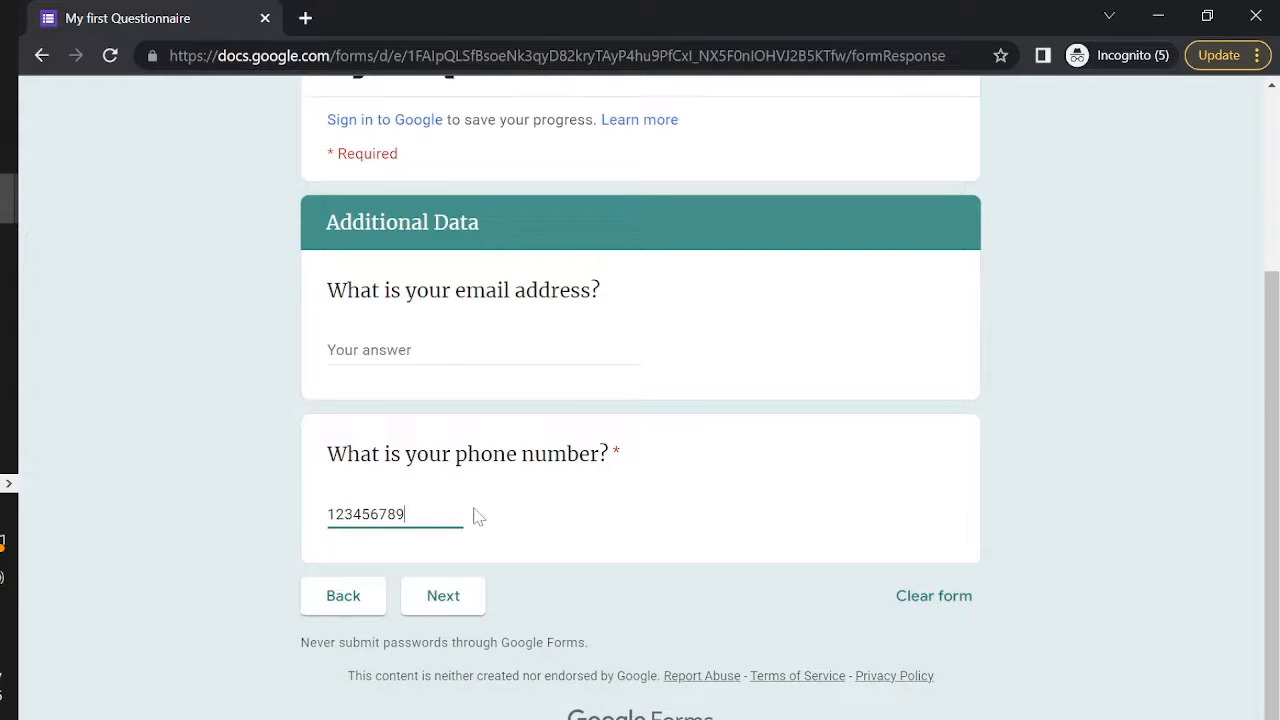
{"action": "left_click", "coordinate": [436, 600]}
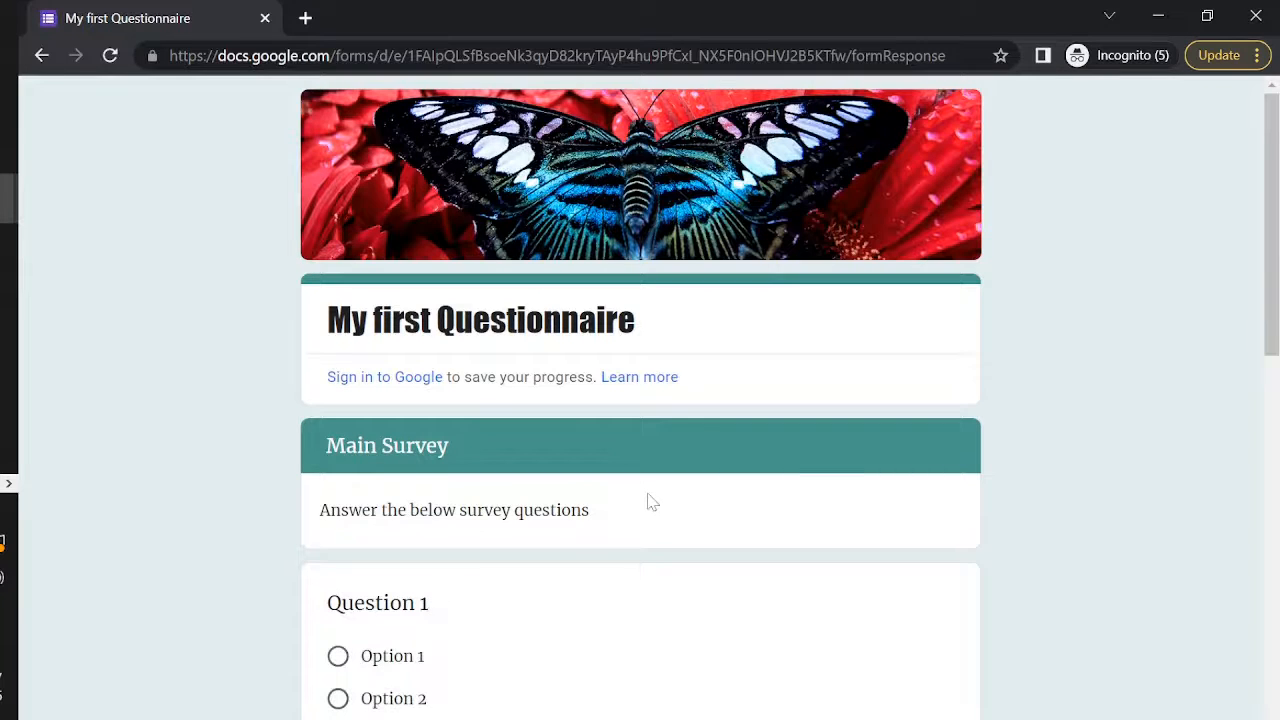
- Answer Question 1 with Option 1, Question 2 with Option 2 and Question 3 with Option 1
{"action": "scroll", "coordinate": [648, 503], "scroll_direction": "down", "scroll_amount": 3}
{"action": "left_click", "coordinate": [339, 388]}
{"action": "scroll", "coordinate": [344, 393], "scroll_direction": "down", "scroll_amount": 3}
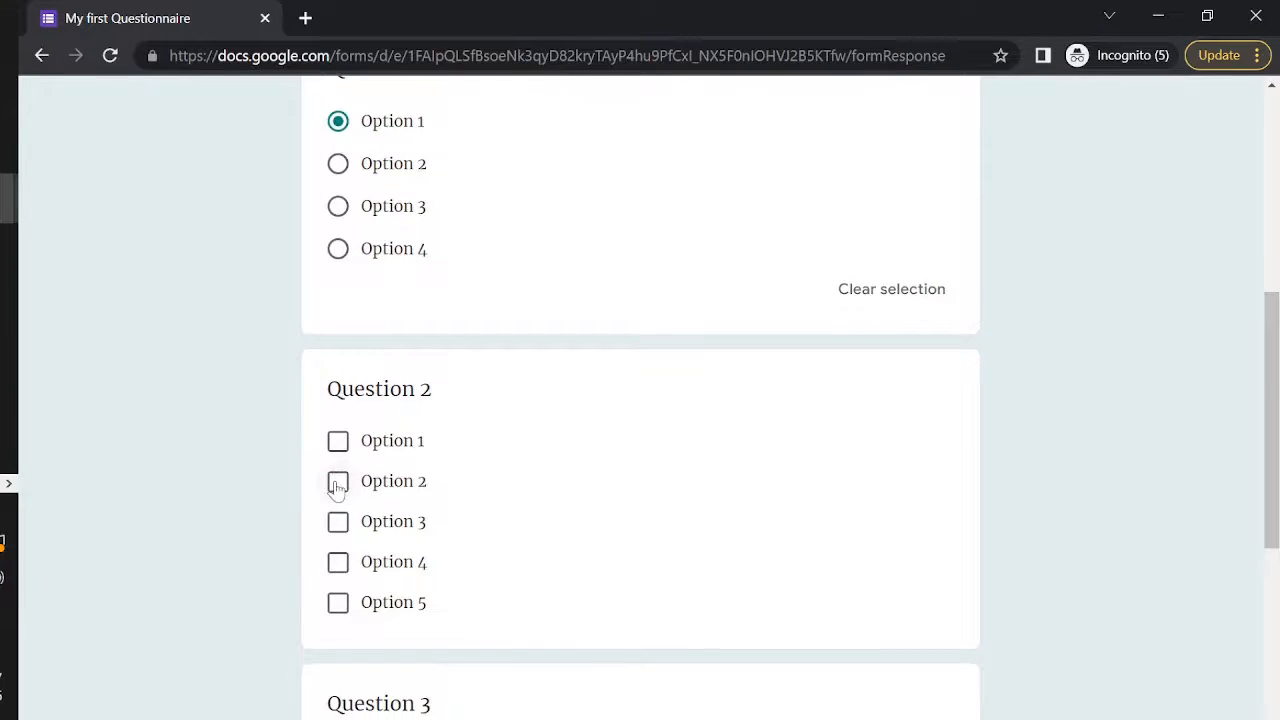
{"action": "left_click", "coordinate": [338, 481]}
{"action": "scroll", "coordinate": [335, 485], "scroll_direction": "down", "scroll_amount": 3}
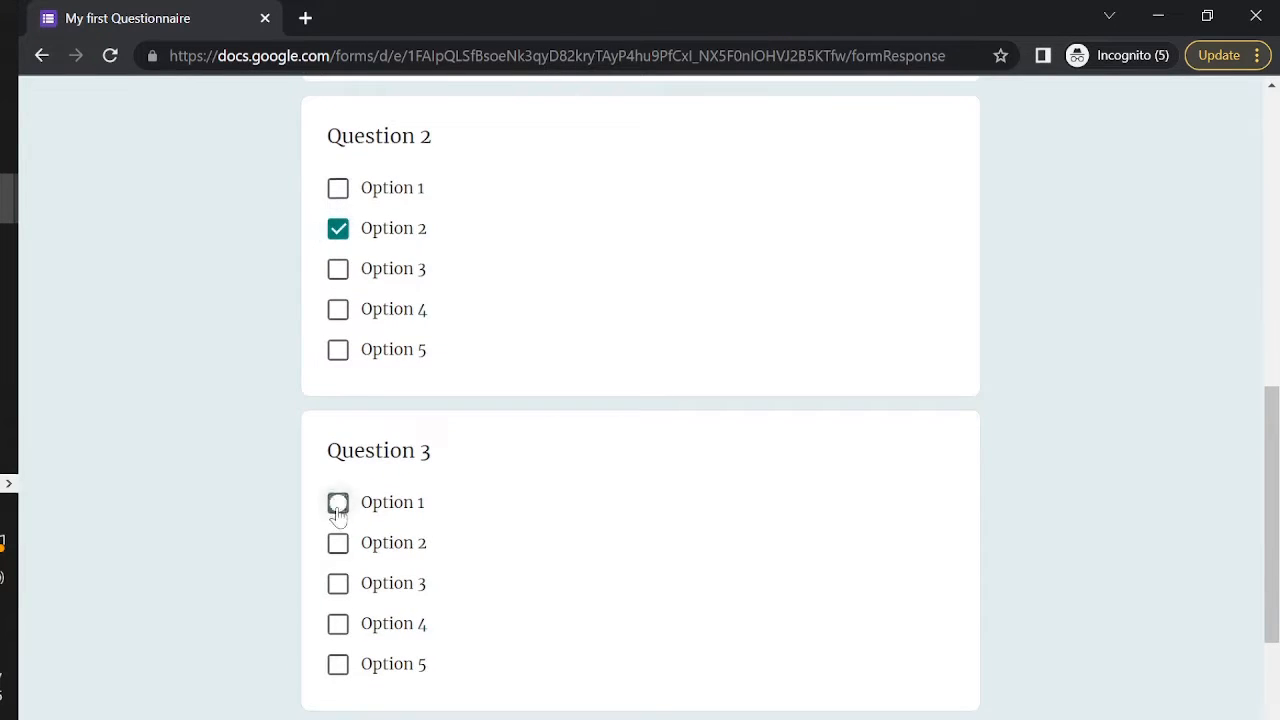
{"action": "left_click", "coordinate": [338, 503]}
{"action": "scroll", "coordinate": [338, 510], "scroll_direction": "down", "scroll_amount": 3}
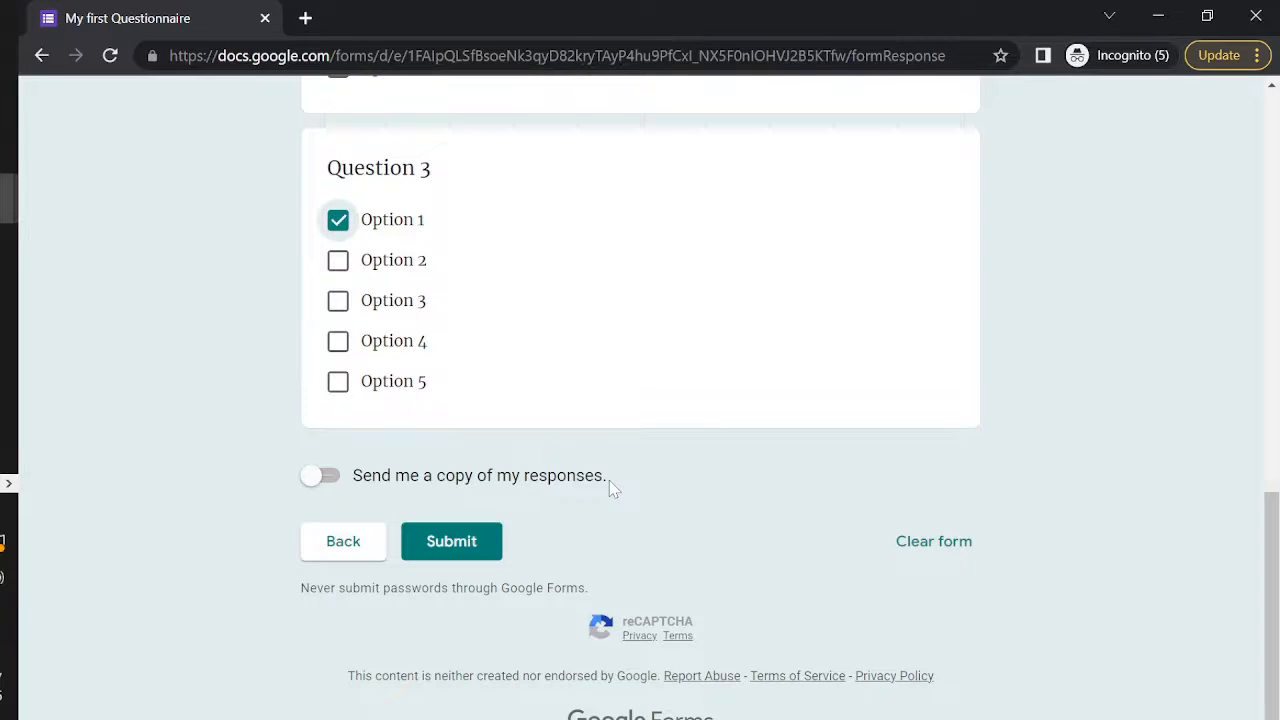
- Request a copy of the responses, submit the form, and check the confirmation message
{"action": "left_click", "coordinate": [318, 478]}
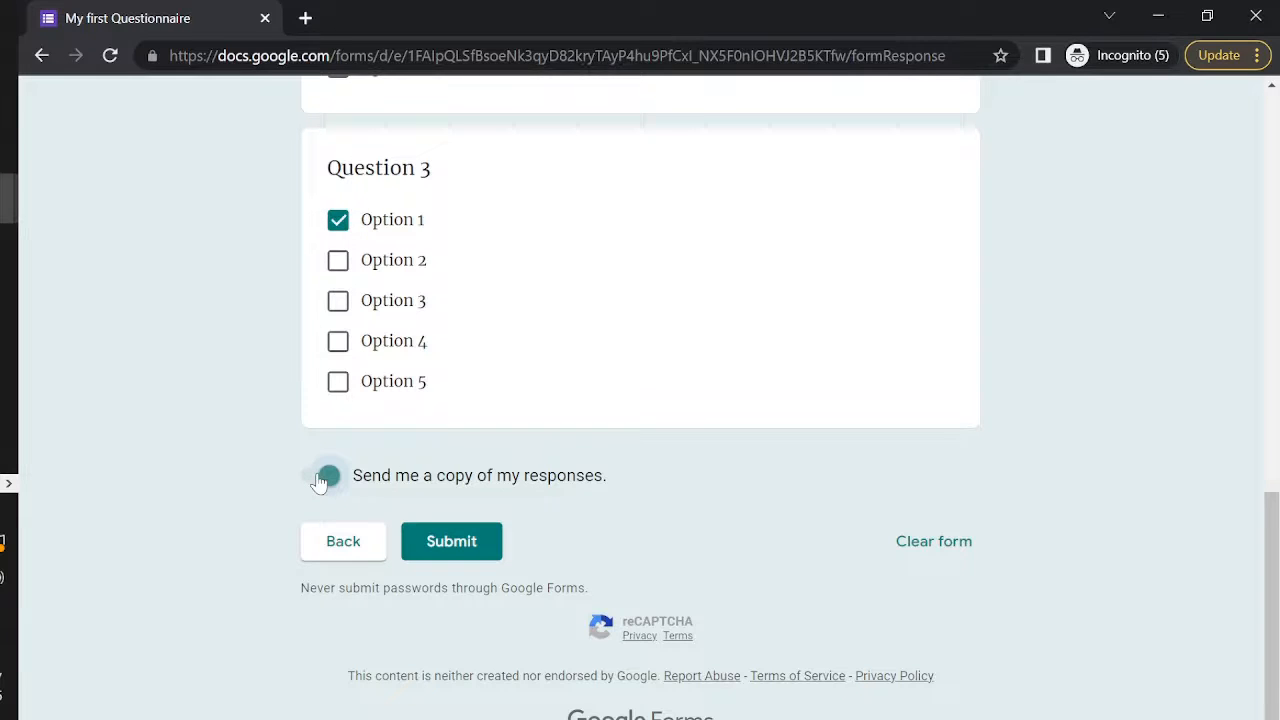
{"action": "left_click", "coordinate": [466, 560]}
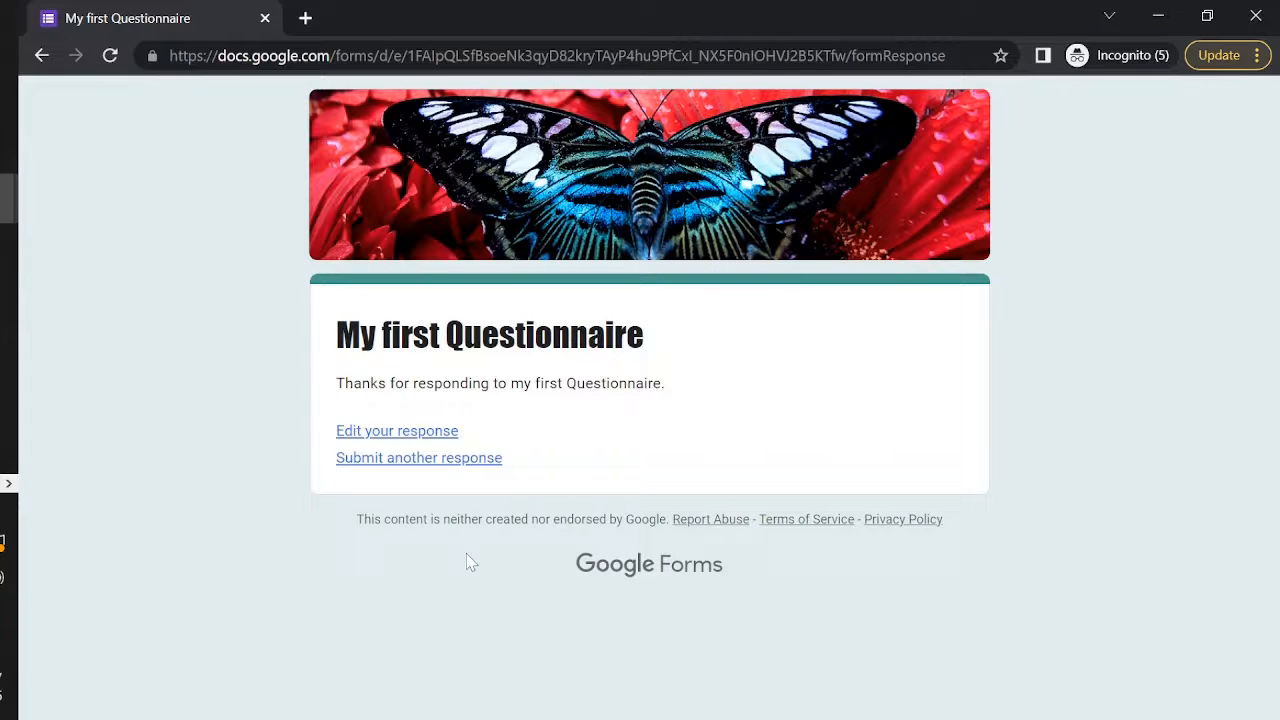
{"action": "left_click_drag", "start_coordinate": [361, 383], "coordinate": [678, 397]}
{"action": "left_click", "coordinate": [678, 415]}
- Start another response, fill in the email and names from the same saved contact, and continue to Additional Data
{"action": "left_click", "coordinate": [494, 470]}
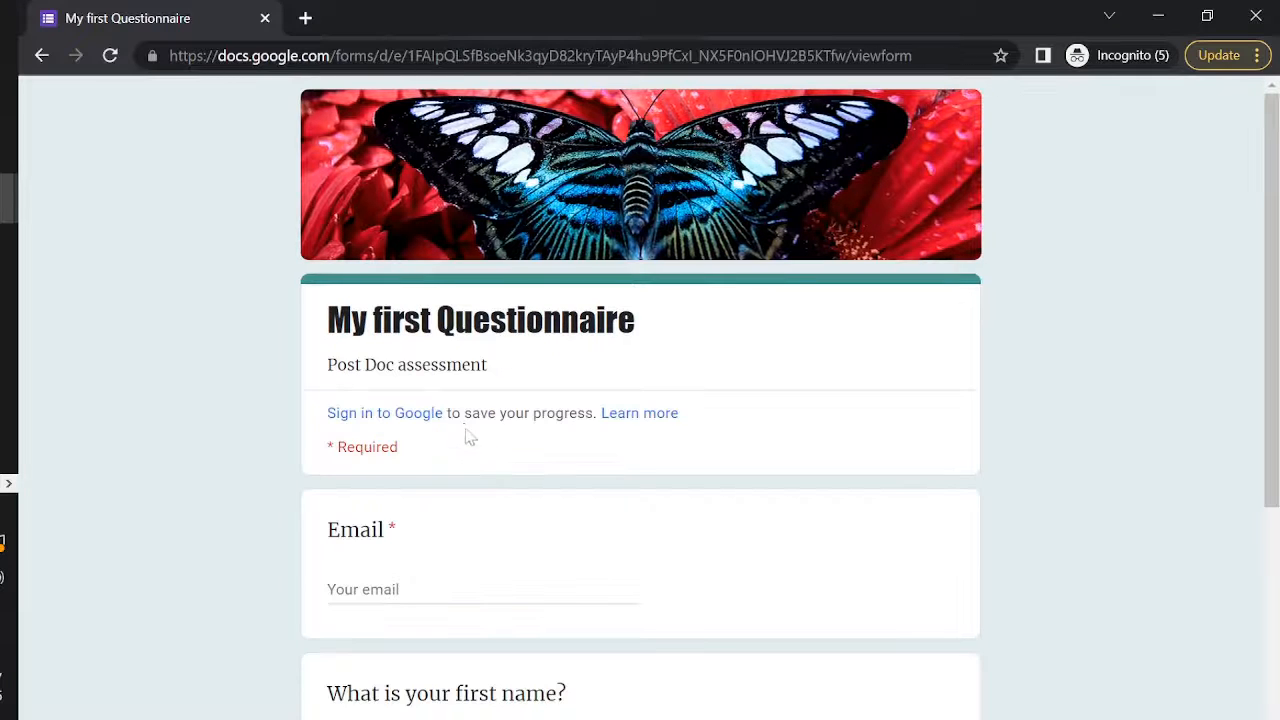
{"action": "left_click", "coordinate": [430, 586]}
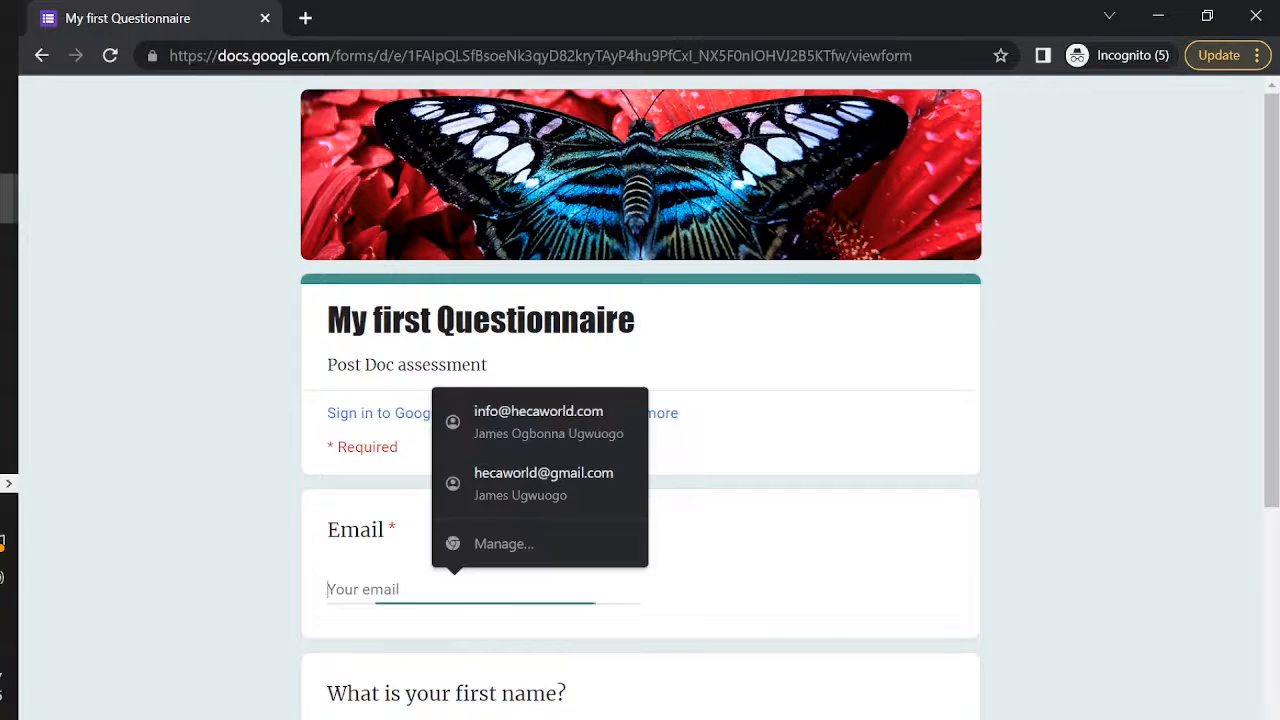
{"action": "left_click", "coordinate": [531, 423]}
{"action": "scroll", "coordinate": [463, 665], "scroll_direction": "down", "scroll_amount": 4}
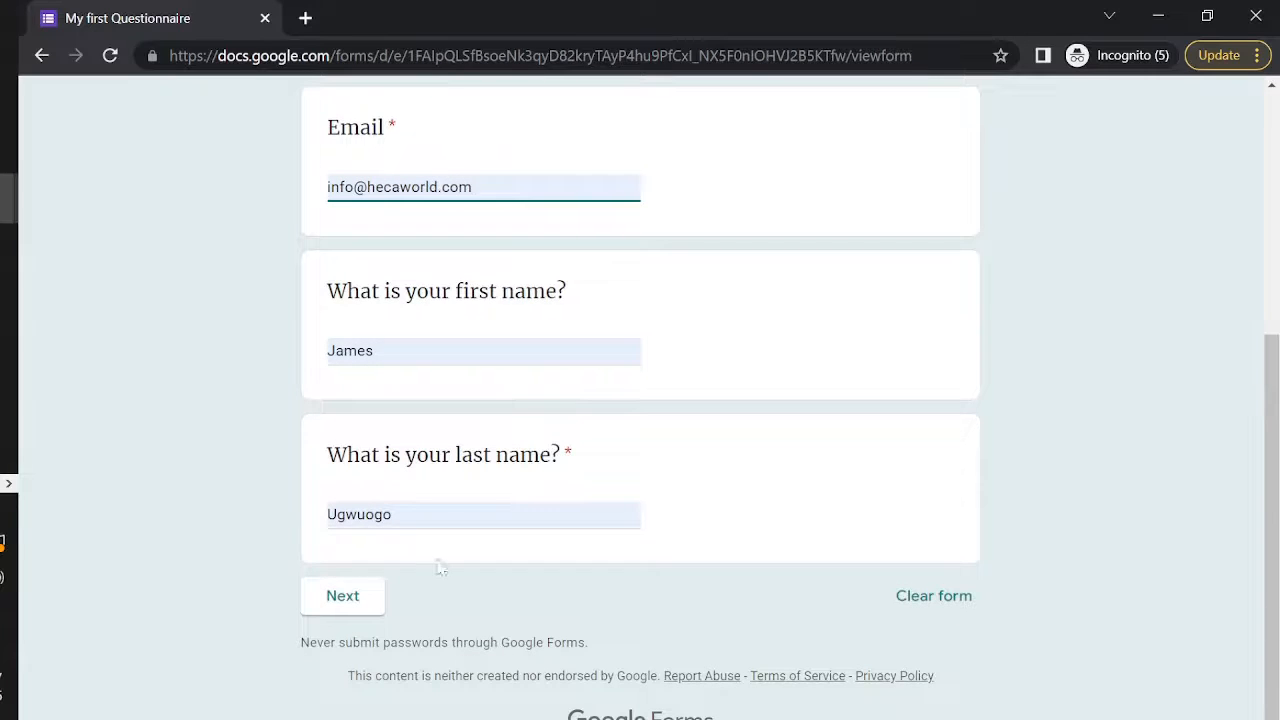
{"action": "left_click", "coordinate": [343, 598]}
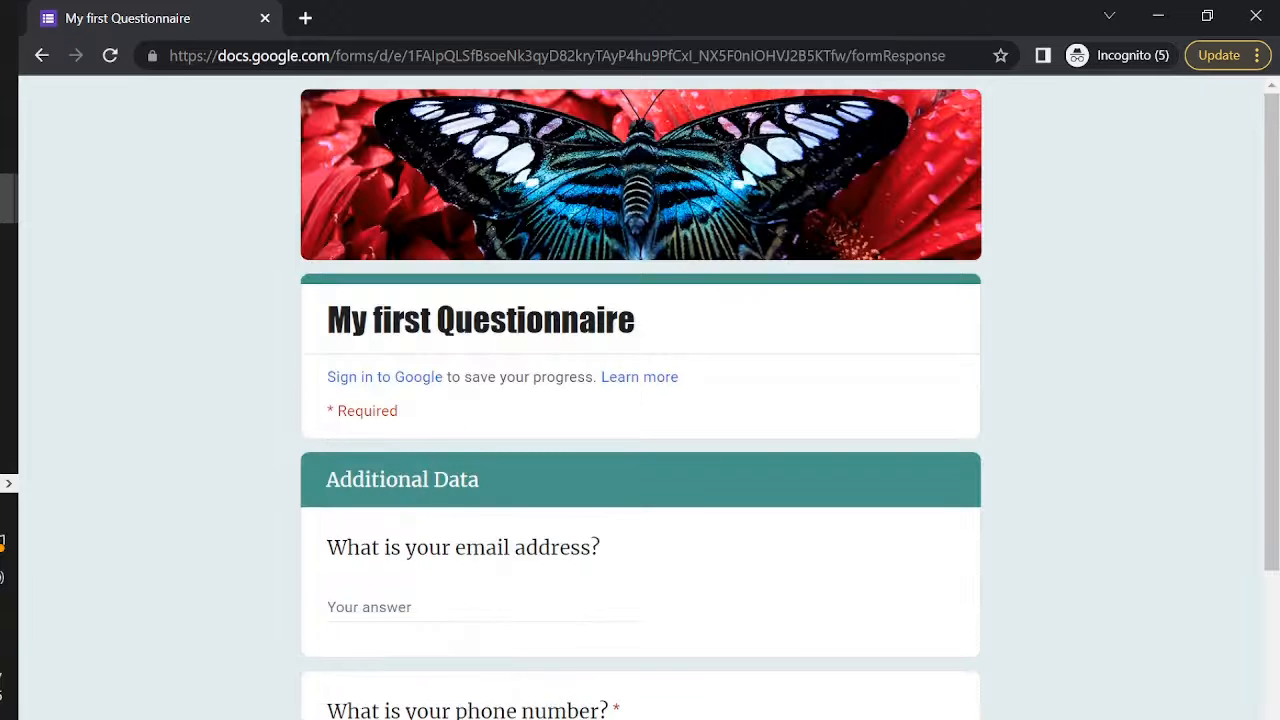
- Enter a different phone number for the second response and continue to the Main Survey section
{"action": "scroll", "coordinate": [640, 400], "scroll_direction": "down", "scroll_amount": 1}
{"action": "scroll", "coordinate": [449, 538], "scroll_direction": "down", "scroll_amount": 2}
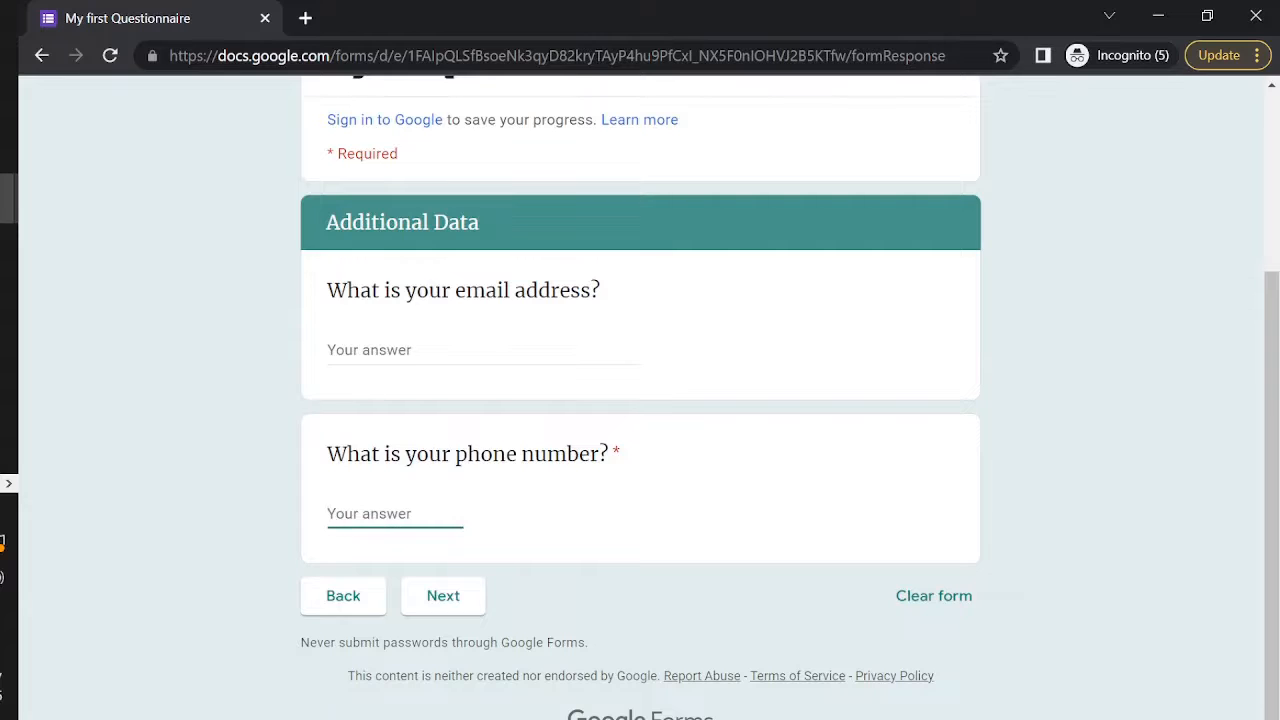
{"action": "type", "text": "123456777"}
{"action": "left_click", "coordinate": [430, 608]}
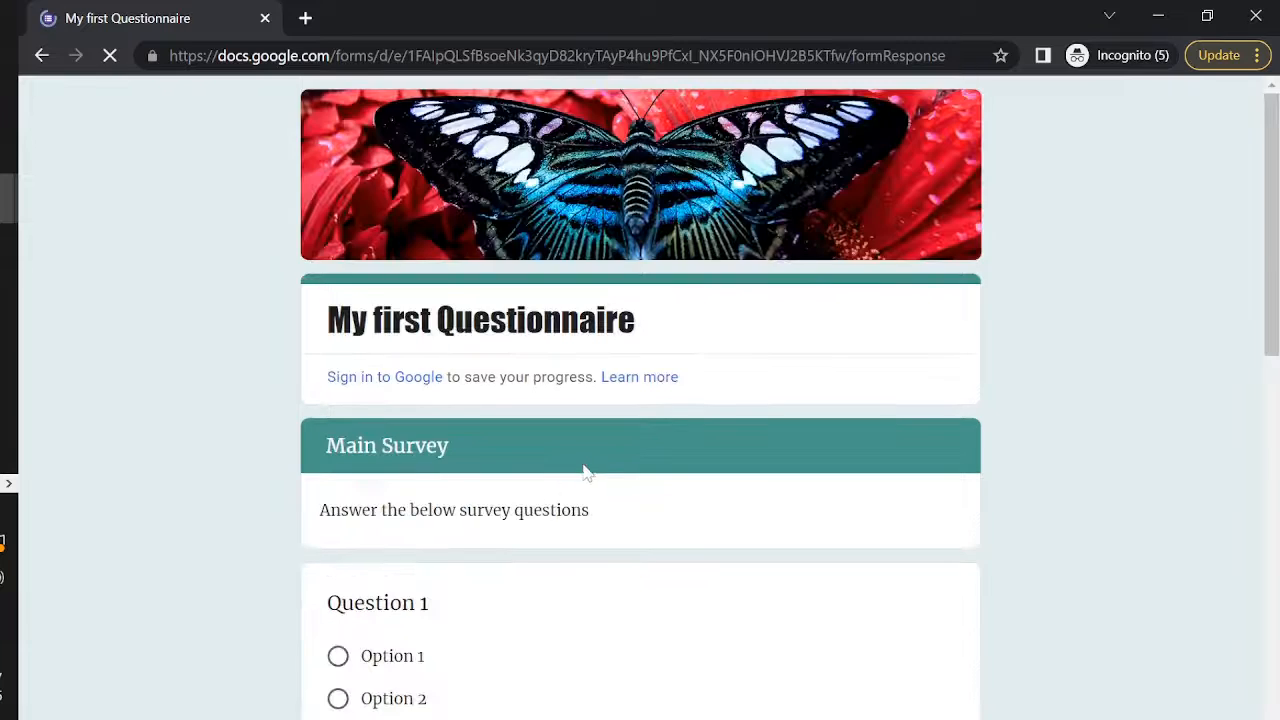
- For the second response, choose Option 1 in Question 1, Option 2 in Question 2 and Option 5 in Question 3
{"action": "scroll", "coordinate": [464, 286], "scroll_direction": "down", "scroll_amount": 4}
{"action": "left_click", "coordinate": [380, 243]}
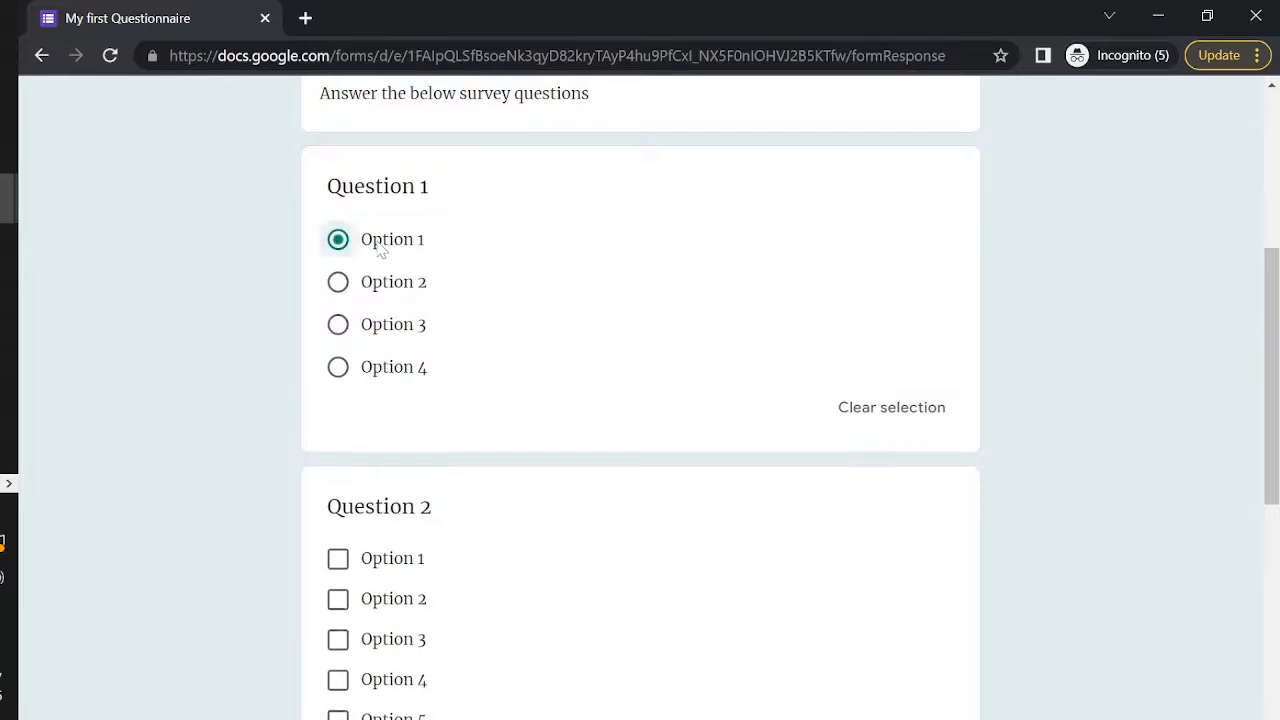
{"action": "left_click", "coordinate": [337, 602]}
{"action": "scroll", "coordinate": [337, 608], "scroll_direction": "down", "scroll_amount": 4}
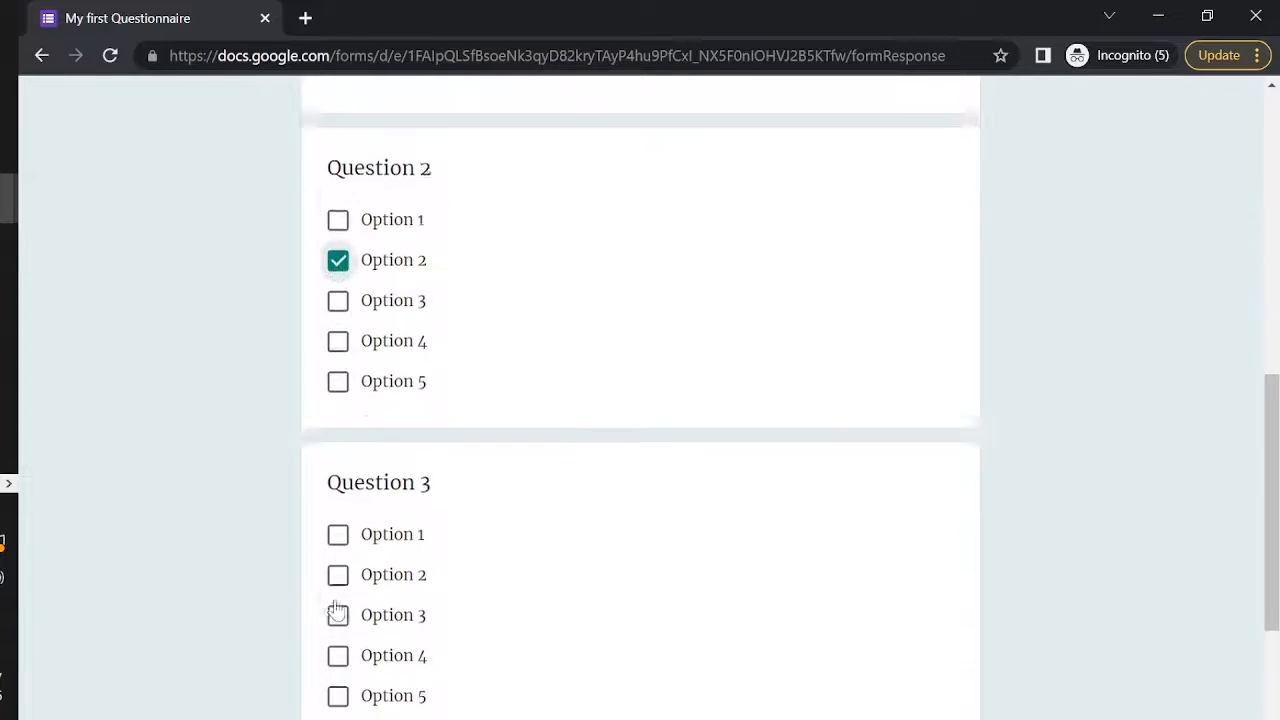
{"action": "left_click", "coordinate": [338, 615]}
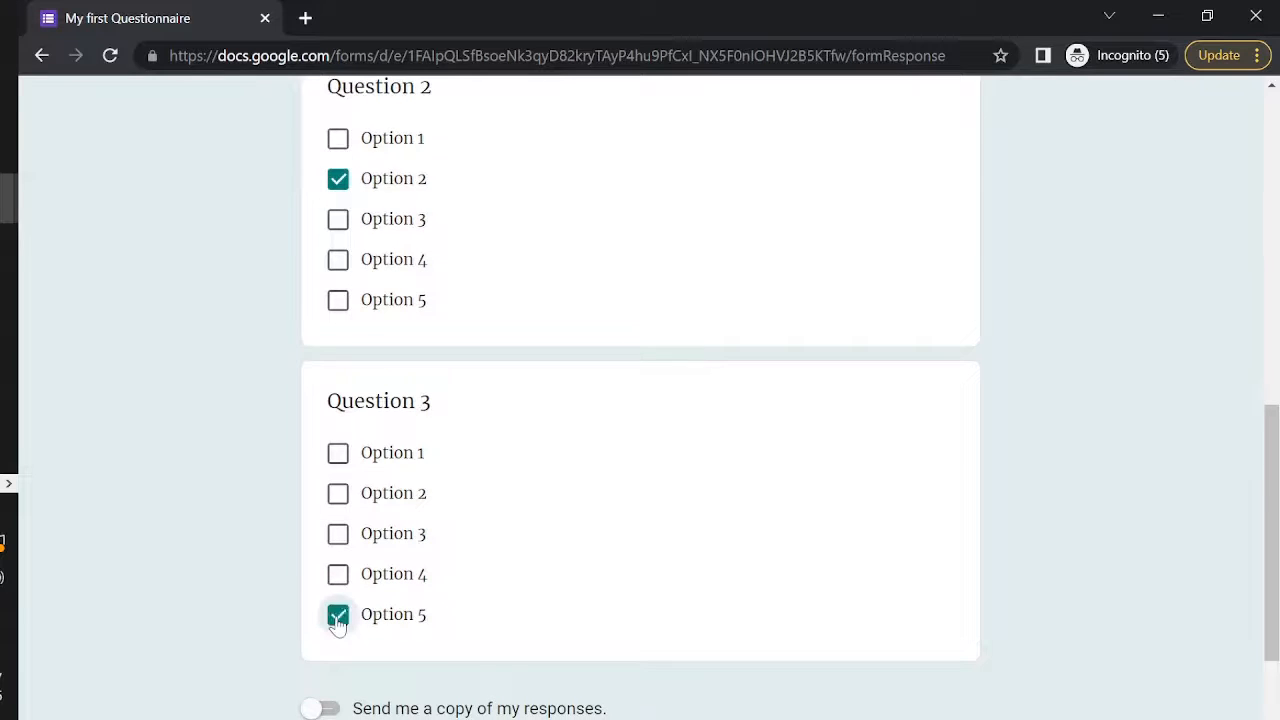
- Submit the second response and reopen it for editing
{"action": "scroll", "coordinate": [337, 626], "scroll_direction": "down", "scroll_amount": 3}
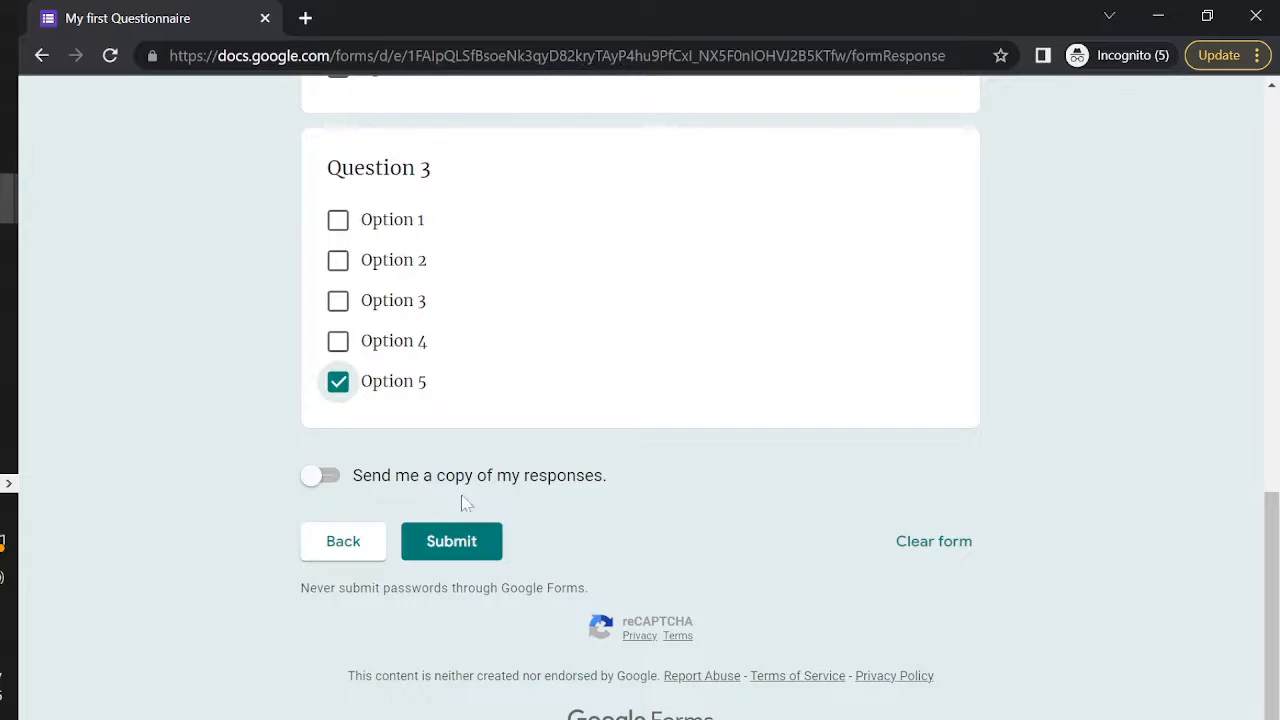
{"action": "left_click", "coordinate": [456, 552]}
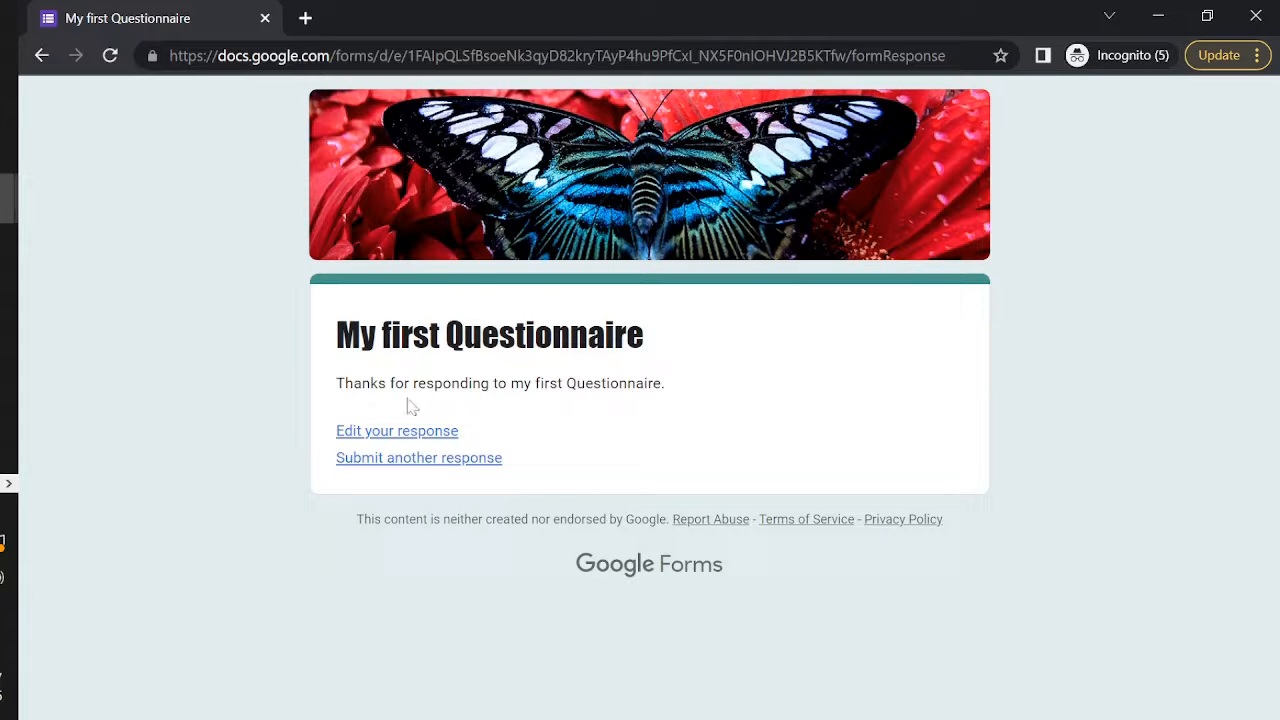
{"action": "left_click", "coordinate": [408, 440]}
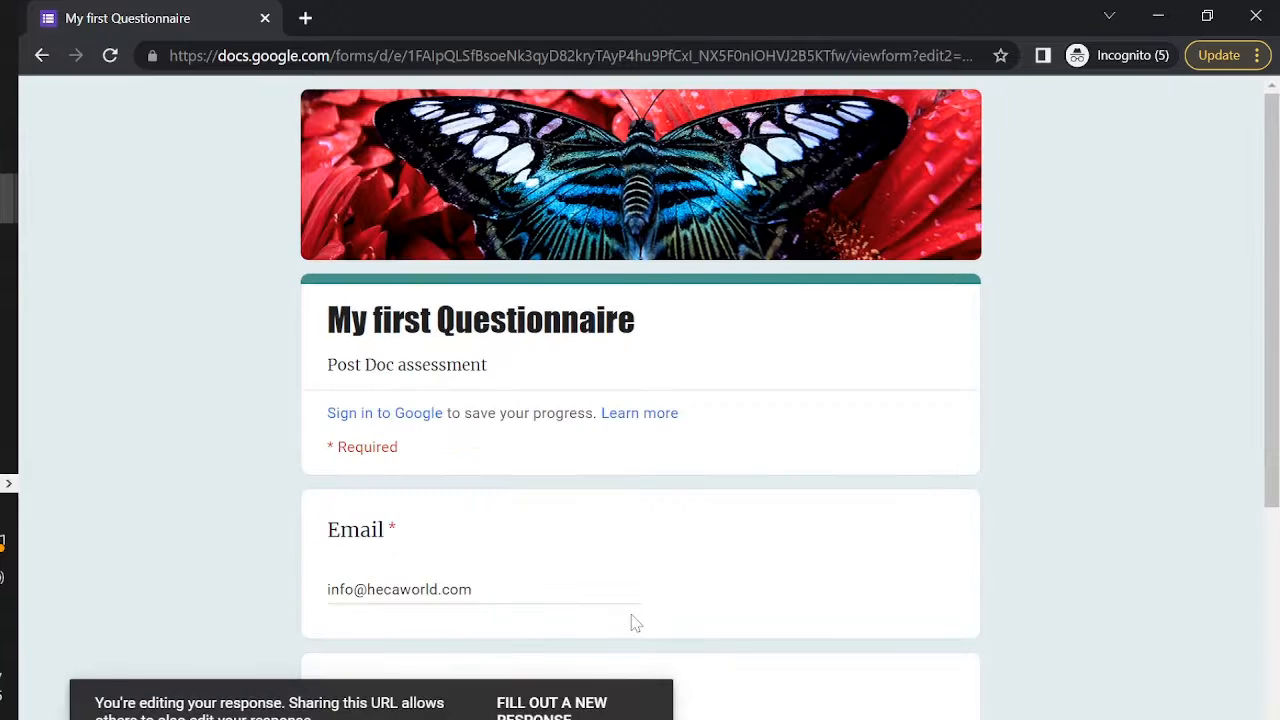
- Continue through the reopened response to the Main Survey section, request a copy of the responses, and resubmit it
{"action": "scroll", "coordinate": [631, 617], "scroll_direction": "down", "scroll_amount": 4}
{"action": "left_click", "coordinate": [341, 596]}
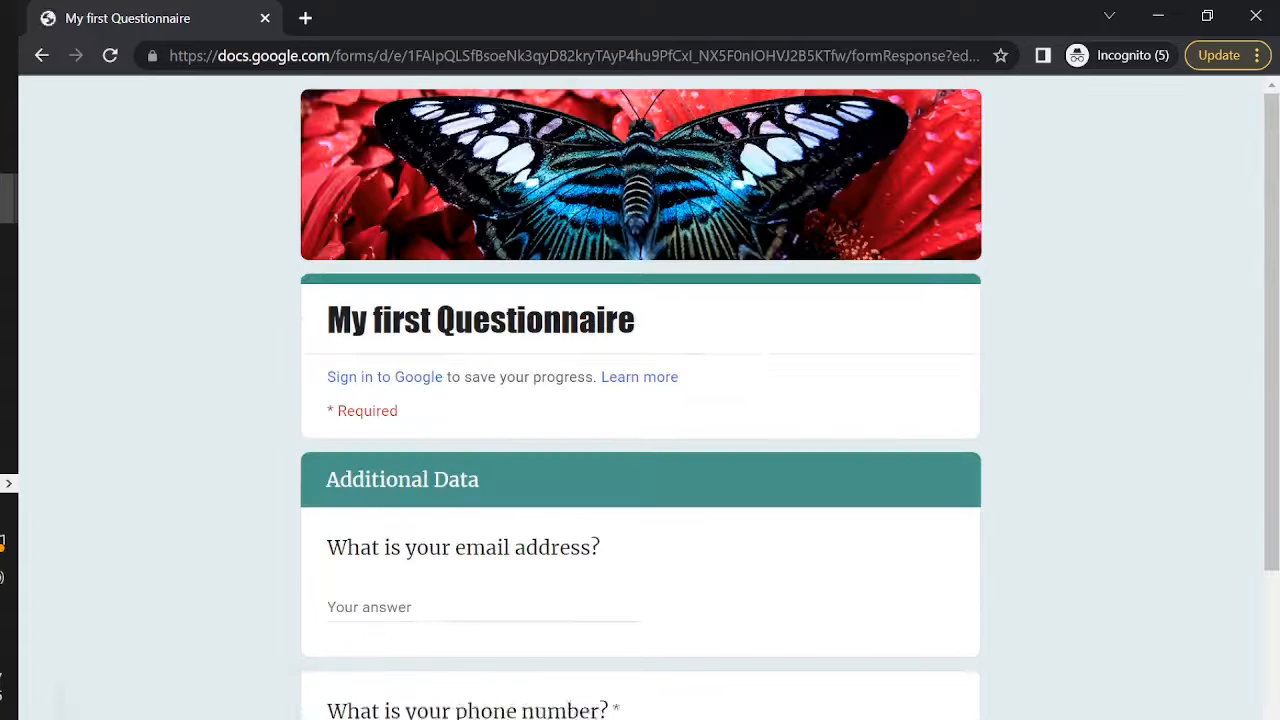
{"action": "scroll", "coordinate": [485, 467], "scroll_direction": "down", "scroll_amount": 3}
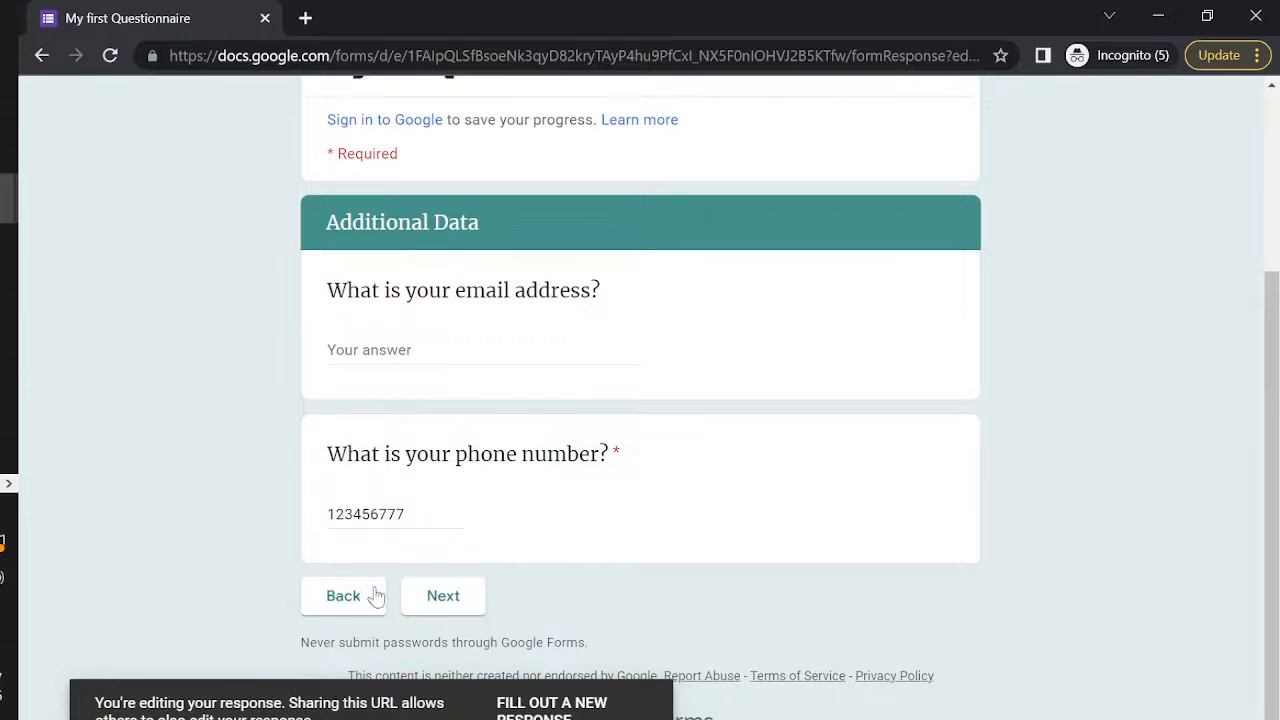
{"action": "left_click", "coordinate": [443, 596]}
{"action": "scroll", "coordinate": [476, 486], "scroll_direction": "down", "scroll_amount": 10}
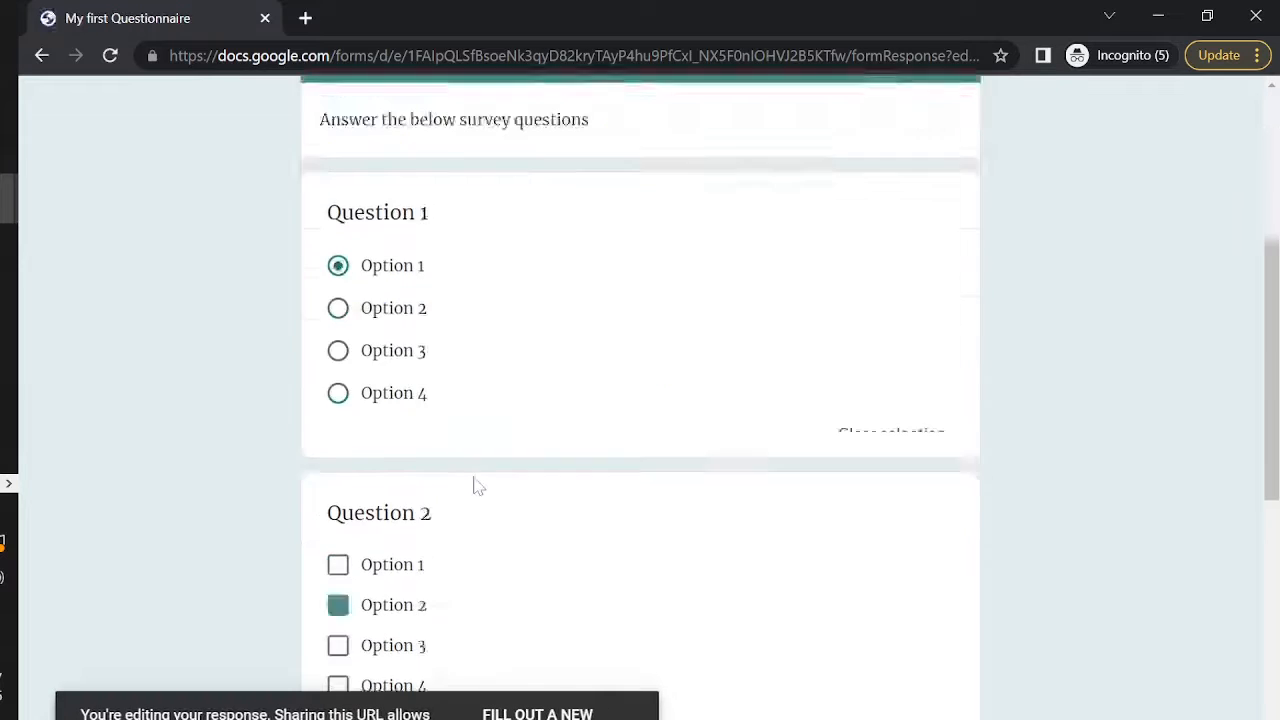
{"action": "left_click", "coordinate": [351, 485]}
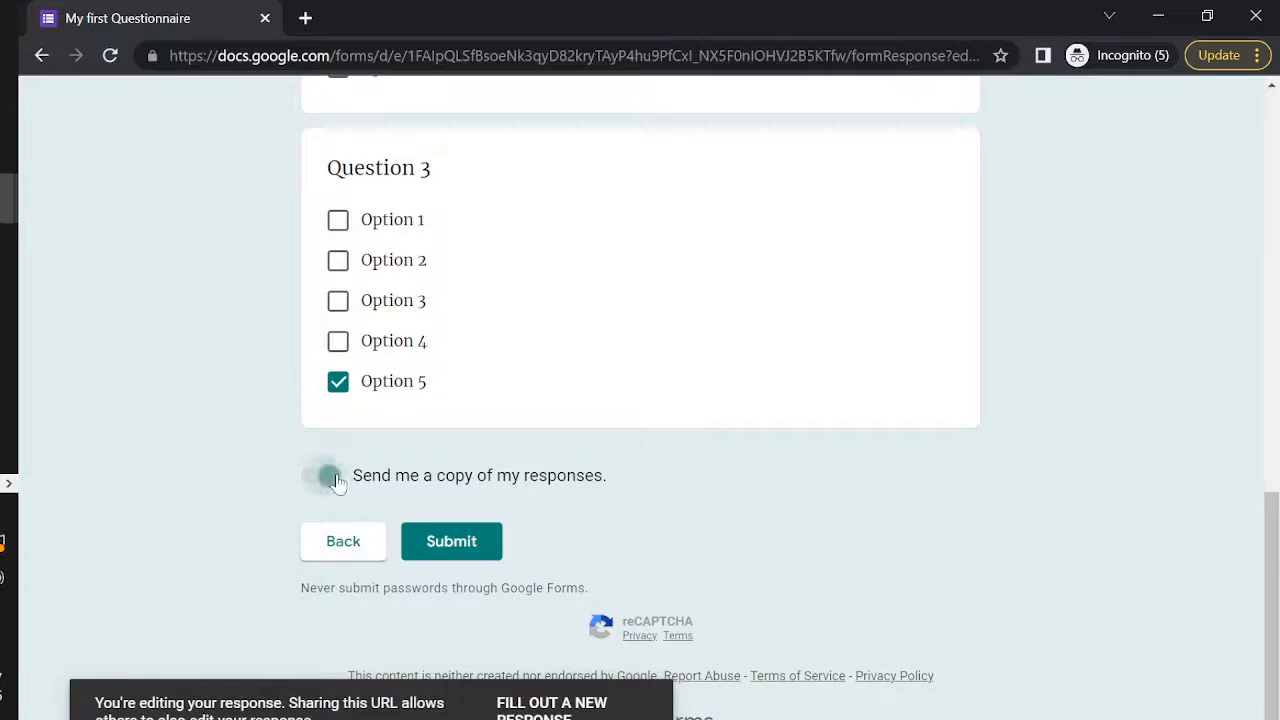
{"action": "left_click", "coordinate": [458, 543]}
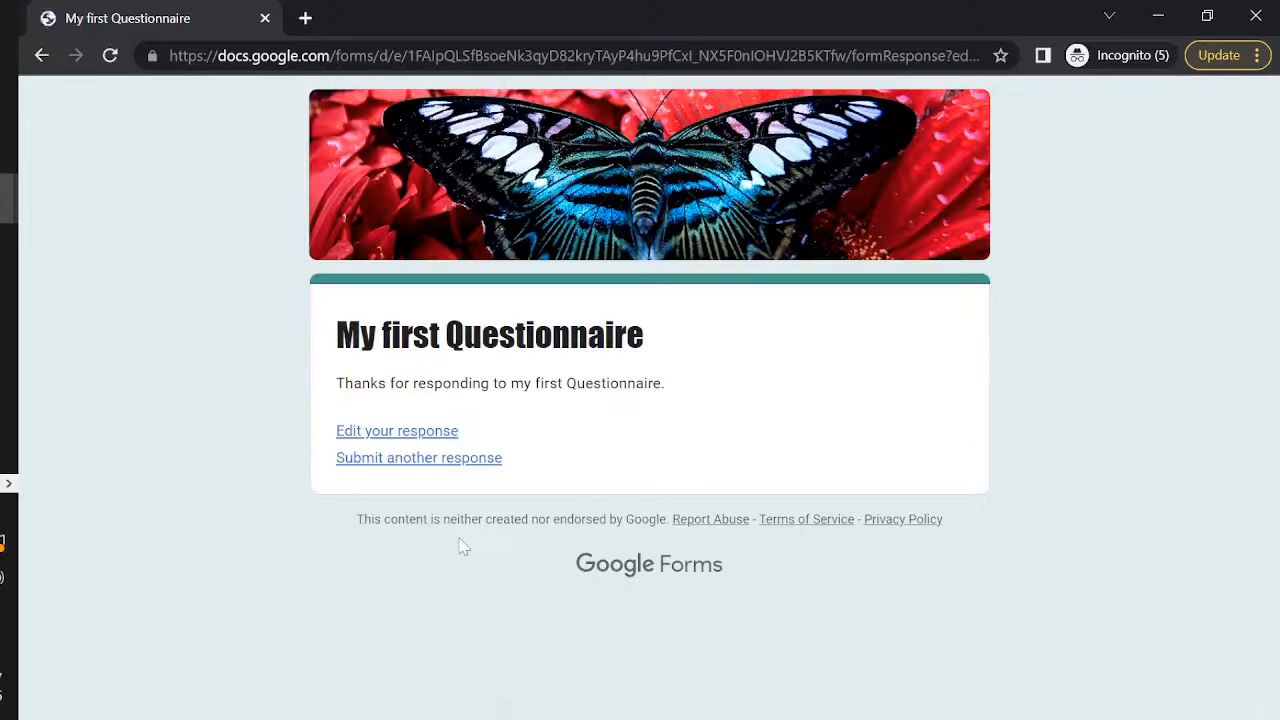
- Switch to the MFQ spreadsheet and review the recorded responses across all columns through Question 3
{"action": "left_click", "coordinate": [1158, 15]}
{"action": "left_click", "coordinate": [655, 10]}
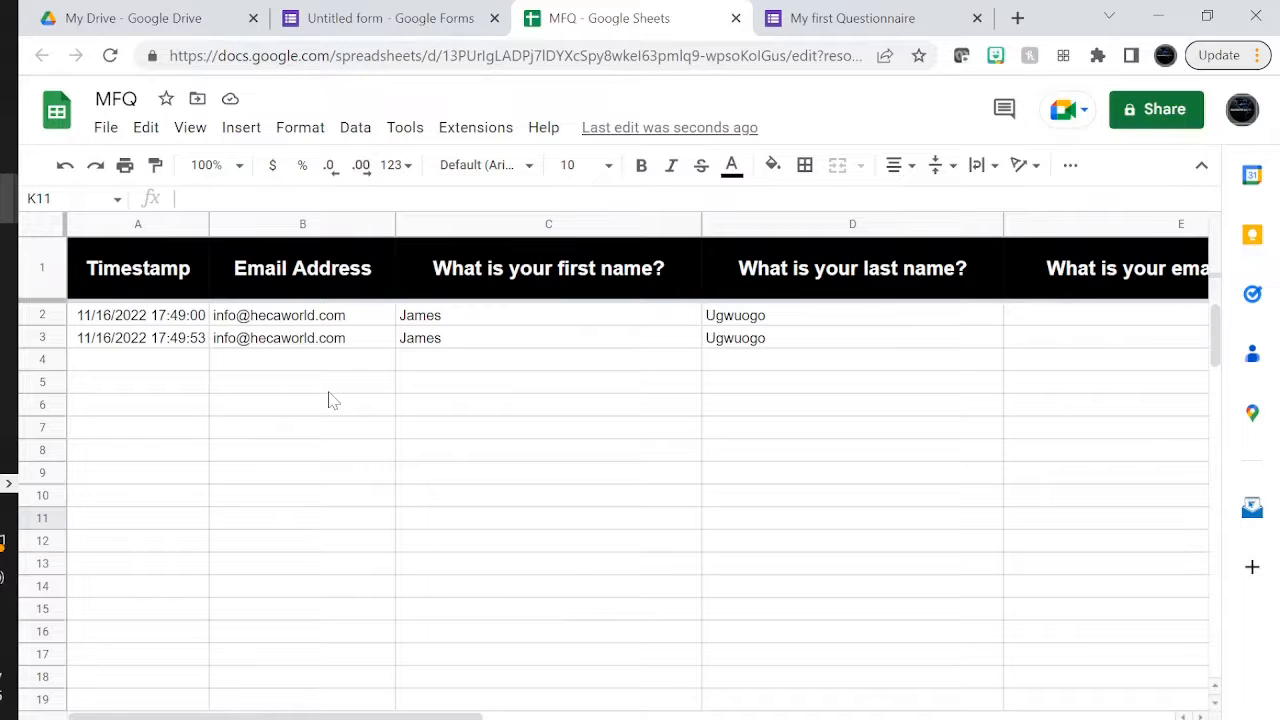
{"action": "scroll", "coordinate": [333, 400], "scroll_direction": "right", "scroll_amount": 8}
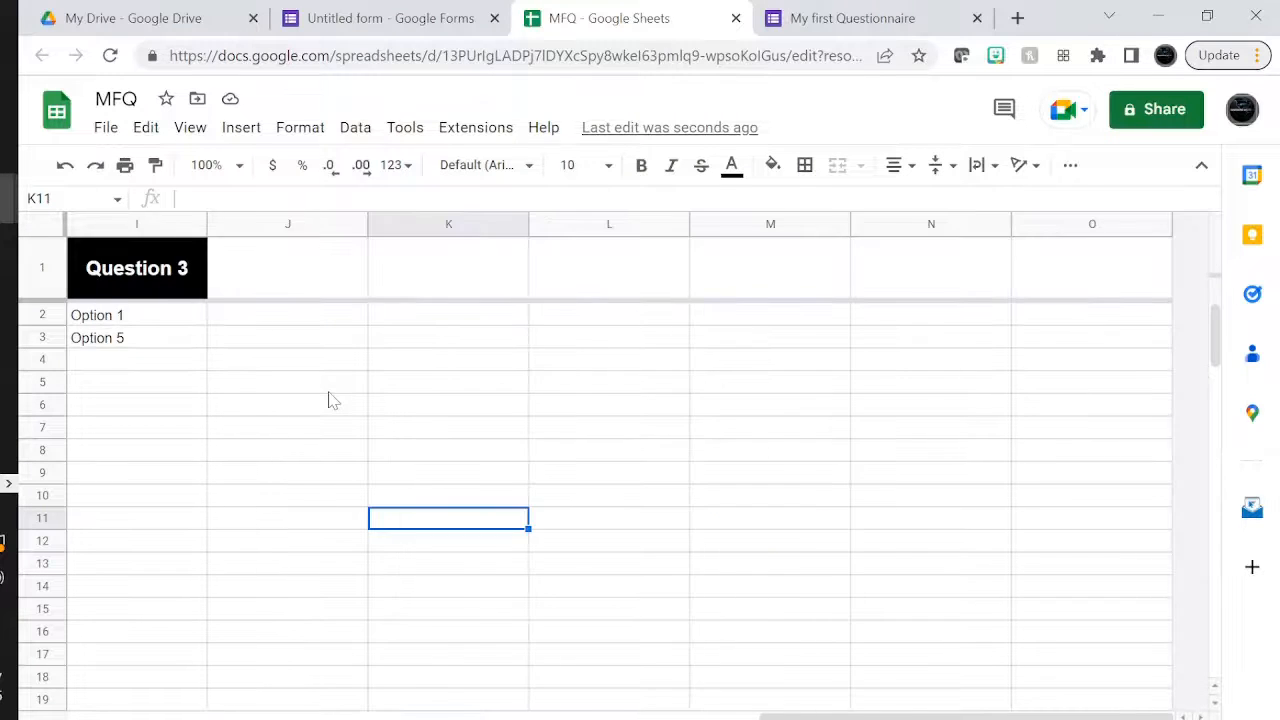
{"action": "scroll", "coordinate": [333, 400], "scroll_direction": "left", "scroll_amount": 4}
{"action": "scroll", "coordinate": [333, 400], "scroll_direction": "right", "scroll_amount": 4}
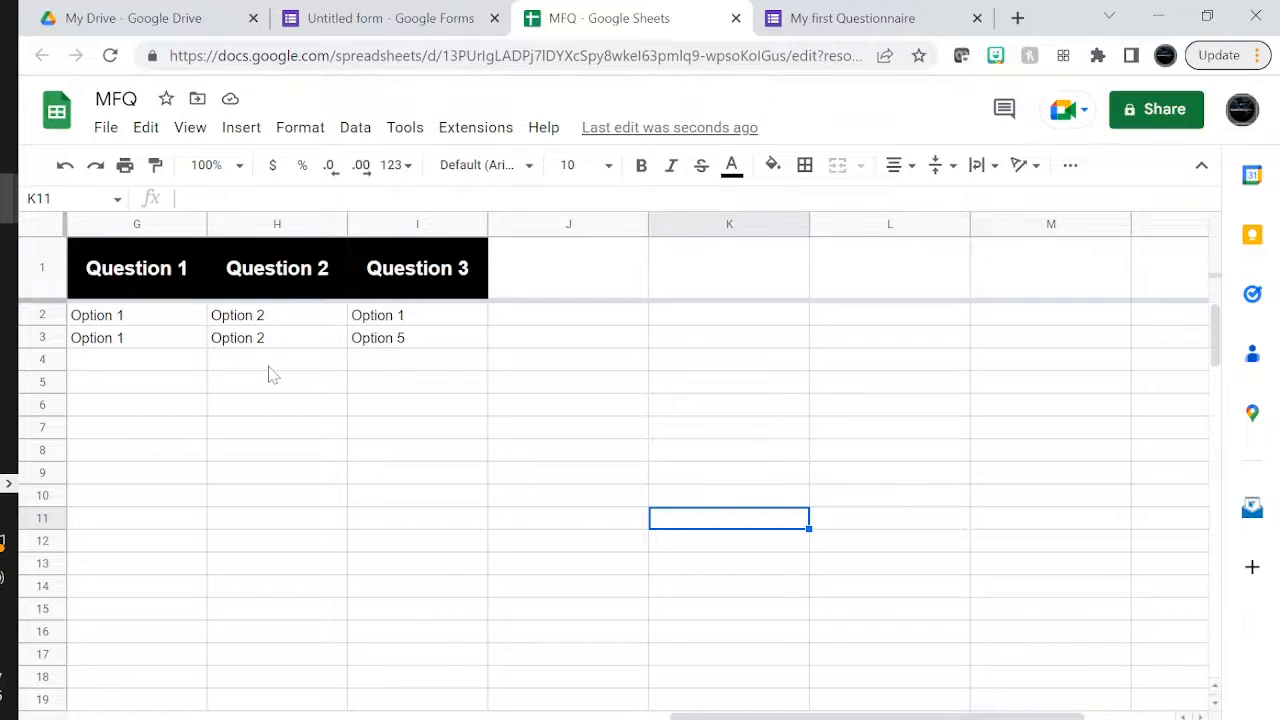
{"action": "scroll", "coordinate": [268, 375], "scroll_direction": "left", "scroll_amount": 10}
- Return to the form editor, close the Send form dialog, and examine the first-name and last-name response charts
{"action": "left_click", "coordinate": [345, 18]}
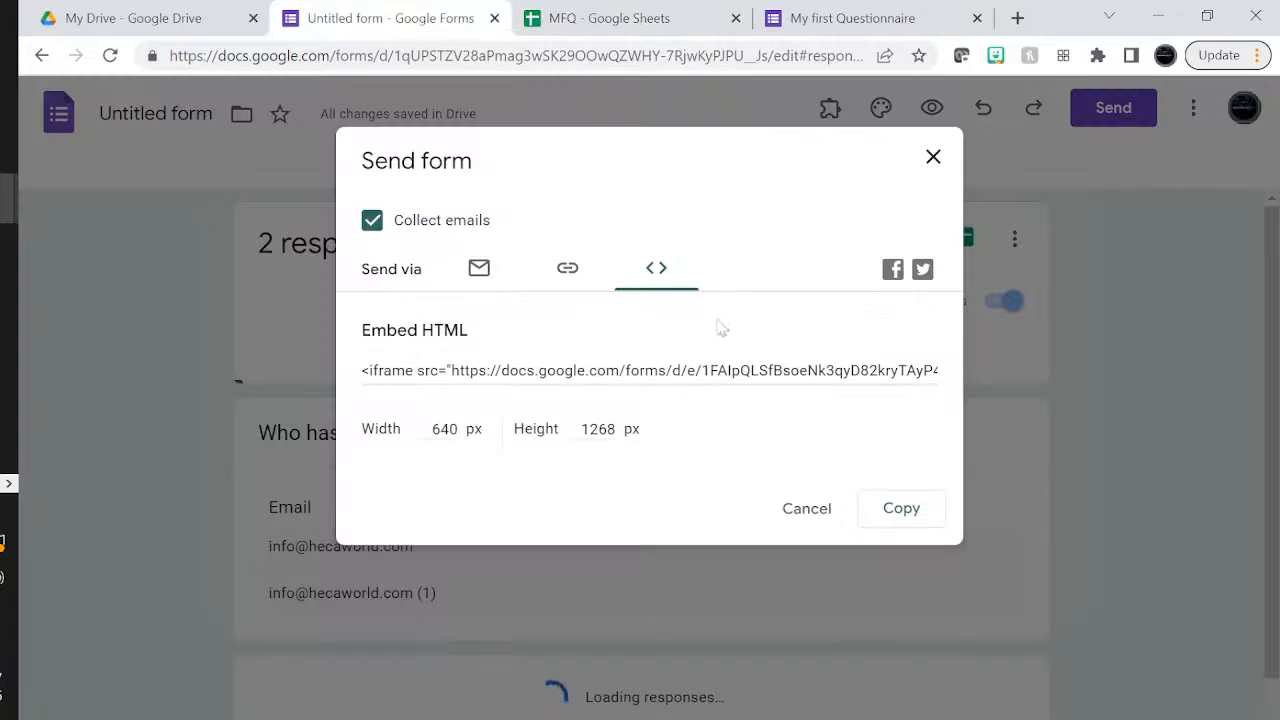
{"action": "left_click", "coordinate": [931, 158]}
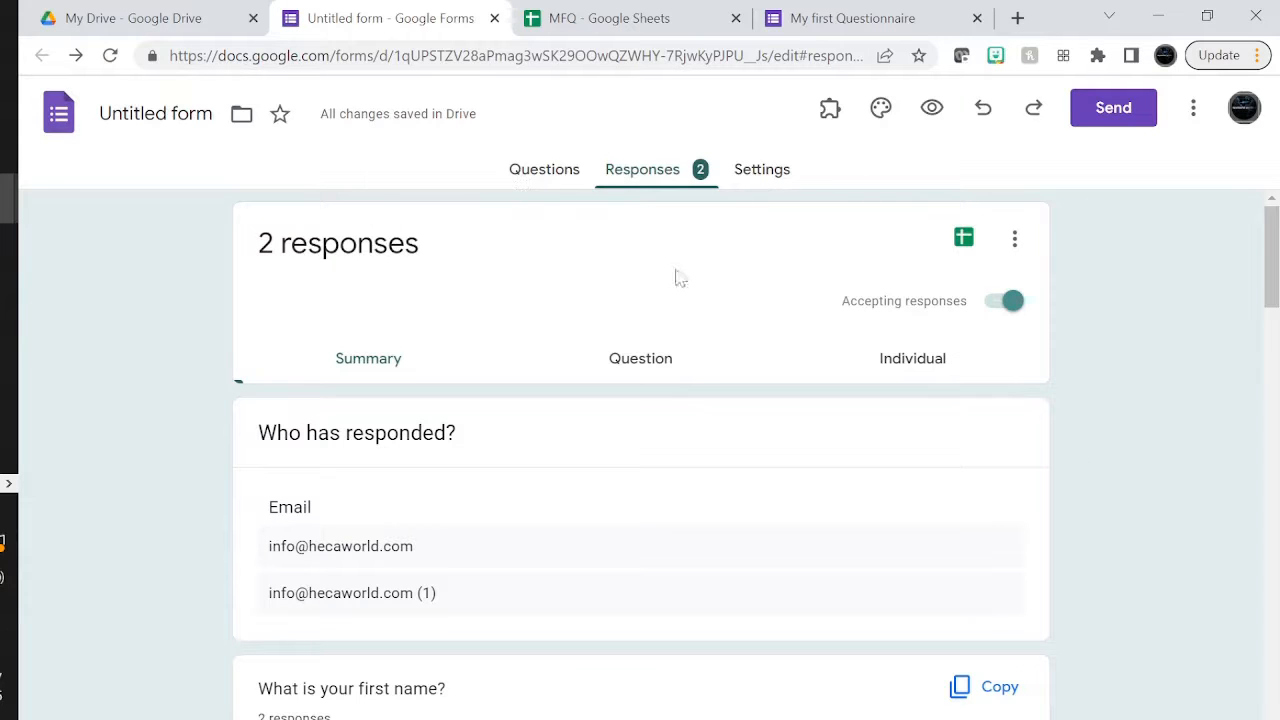
{"action": "scroll", "coordinate": [703, 387], "scroll_direction": "down", "scroll_amount": 6}
{"action": "scroll", "coordinate": [703, 387], "scroll_direction": "up", "scroll_amount": 3}
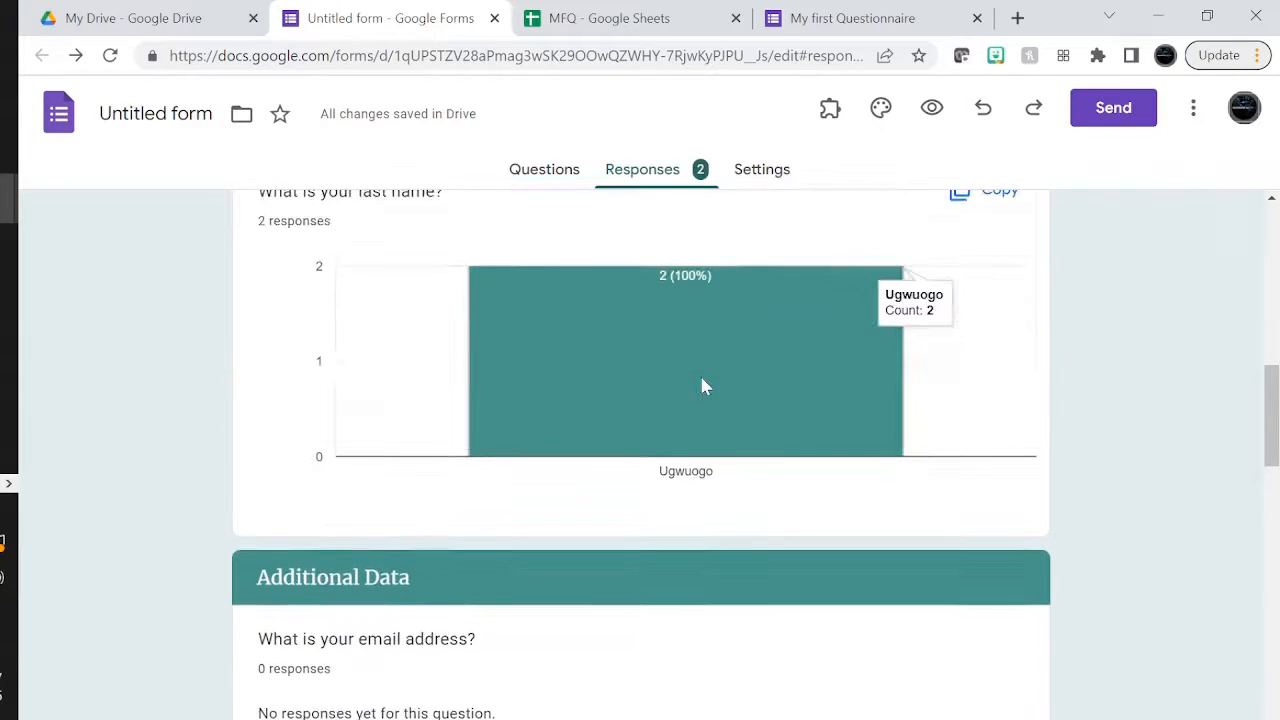
{"action": "scroll", "coordinate": [649, 463], "scroll_direction": "up", "scroll_amount": 3}
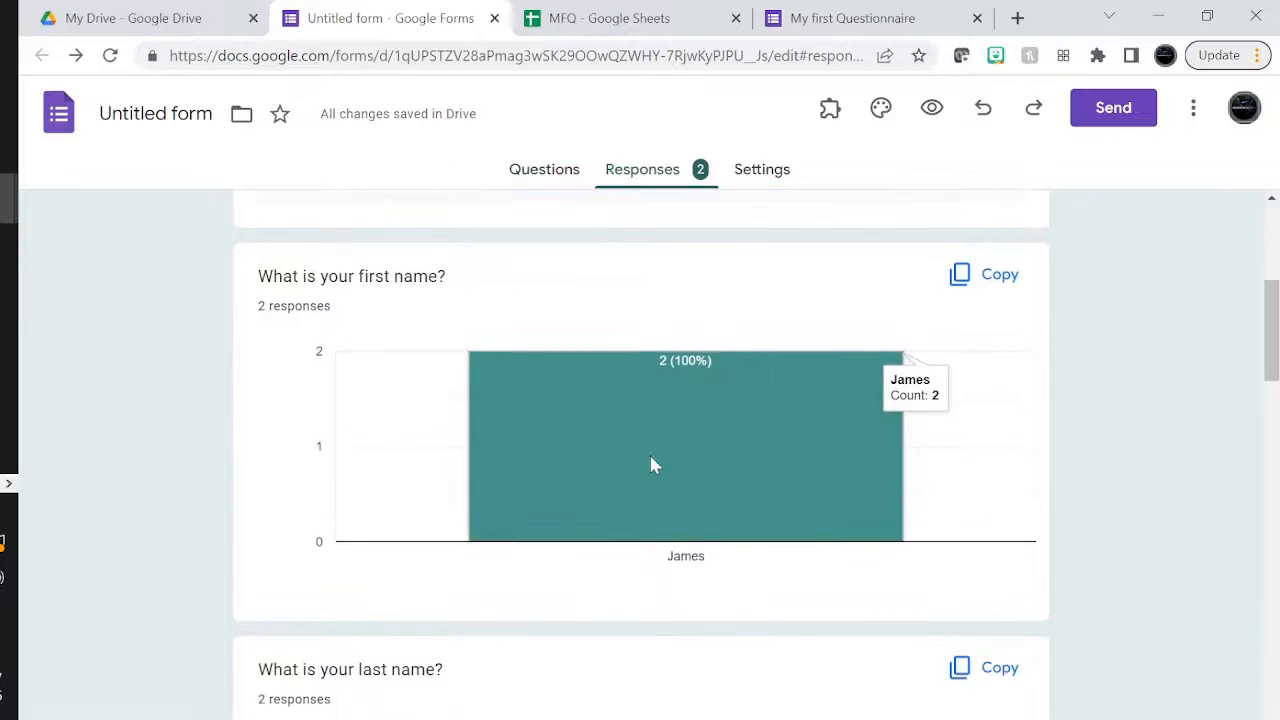
- Examine the Main Survey response charts for Question 1, Question 2 and Question 3 in the summary
{"action": "scroll", "coordinate": [651, 463], "scroll_direction": "down", "scroll_amount": 7}
{"action": "scroll", "coordinate": [651, 463], "scroll_direction": "down", "scroll_amount": 5}
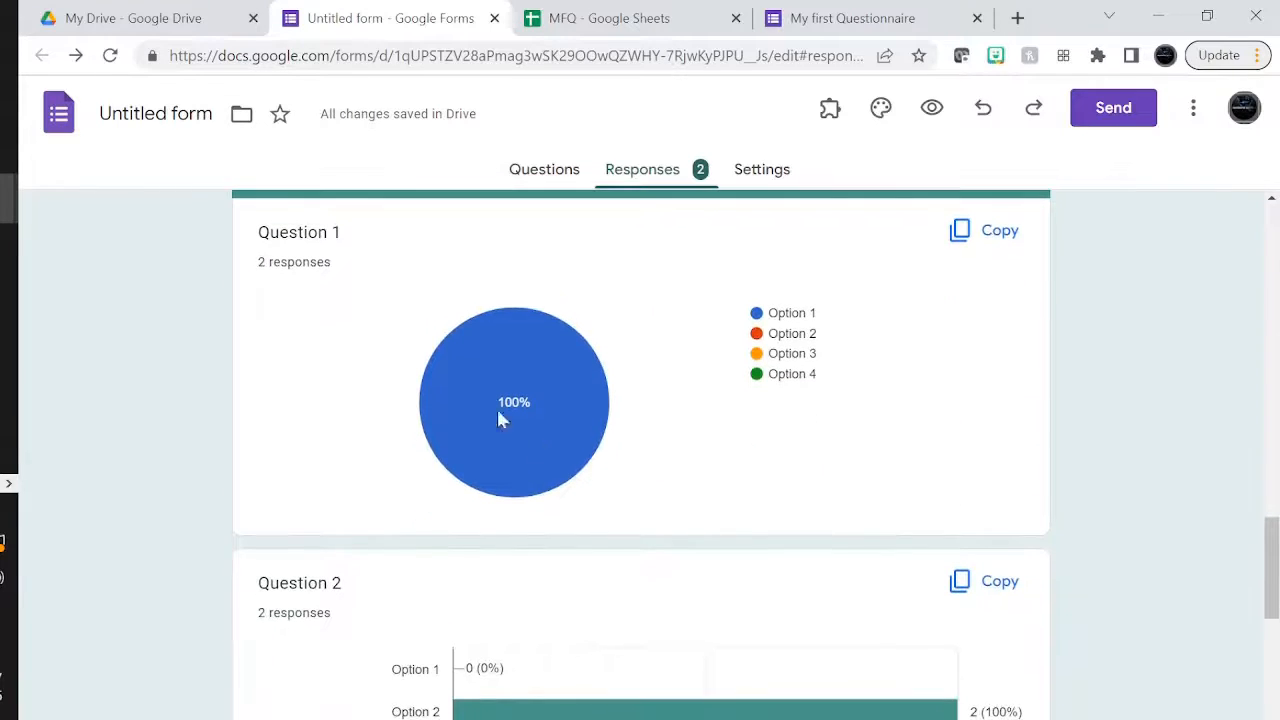
{"action": "scroll", "coordinate": [523, 366], "scroll_direction": "down", "scroll_amount": 3}
{"action": "scroll", "coordinate": [521, 437], "scroll_direction": "down", "scroll_amount": 3}
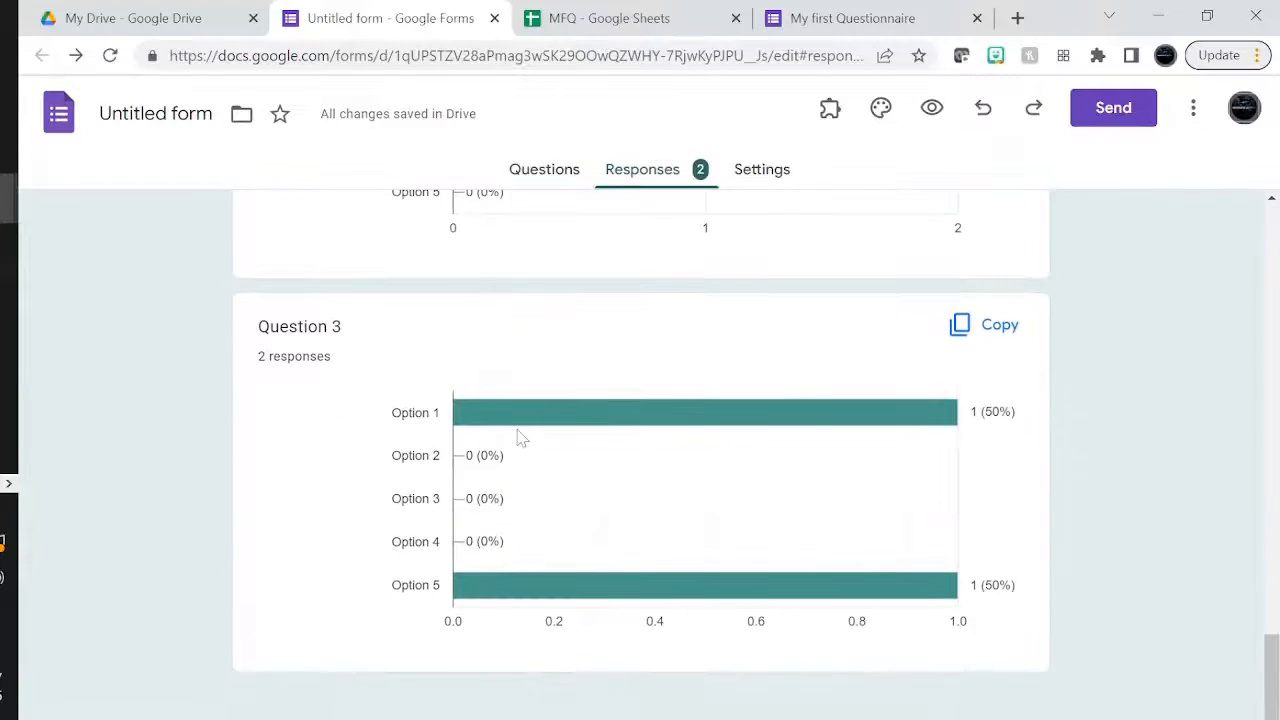
{"action": "scroll", "coordinate": [521, 437], "scroll_direction": "up", "scroll_amount": 2}
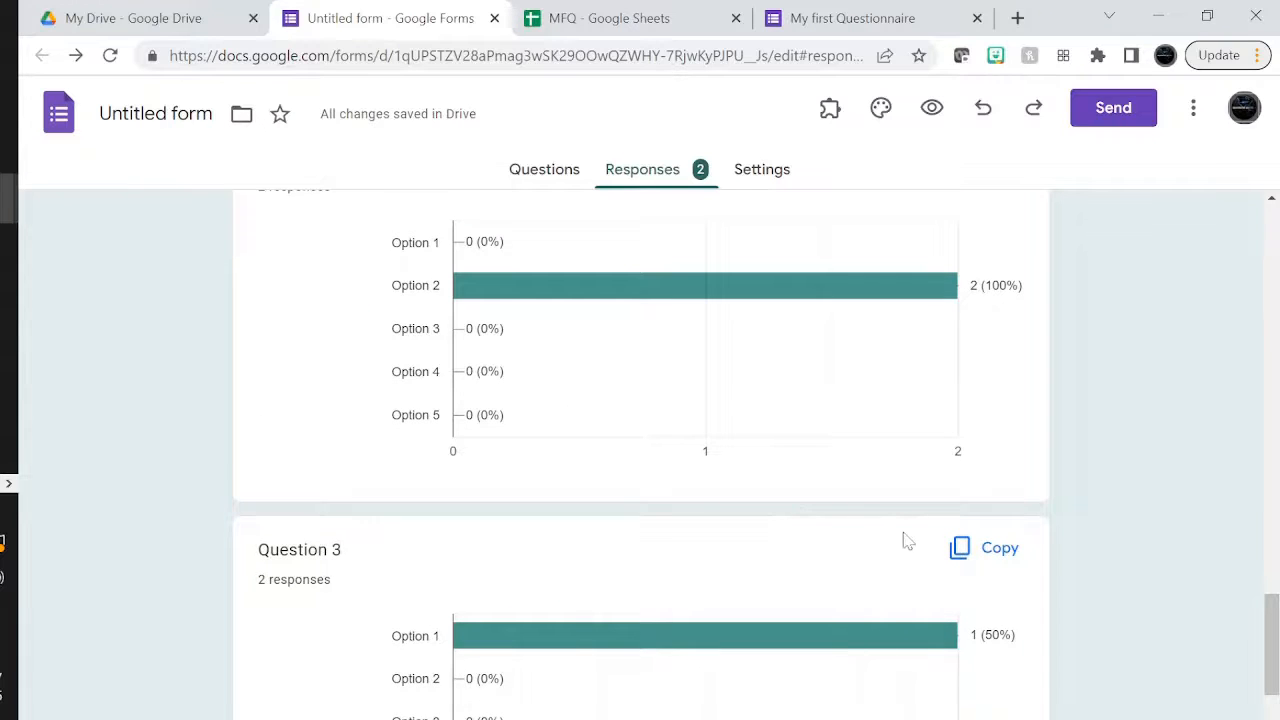
{"action": "scroll", "coordinate": [907, 540], "scroll_direction": "up", "scroll_amount": 3}
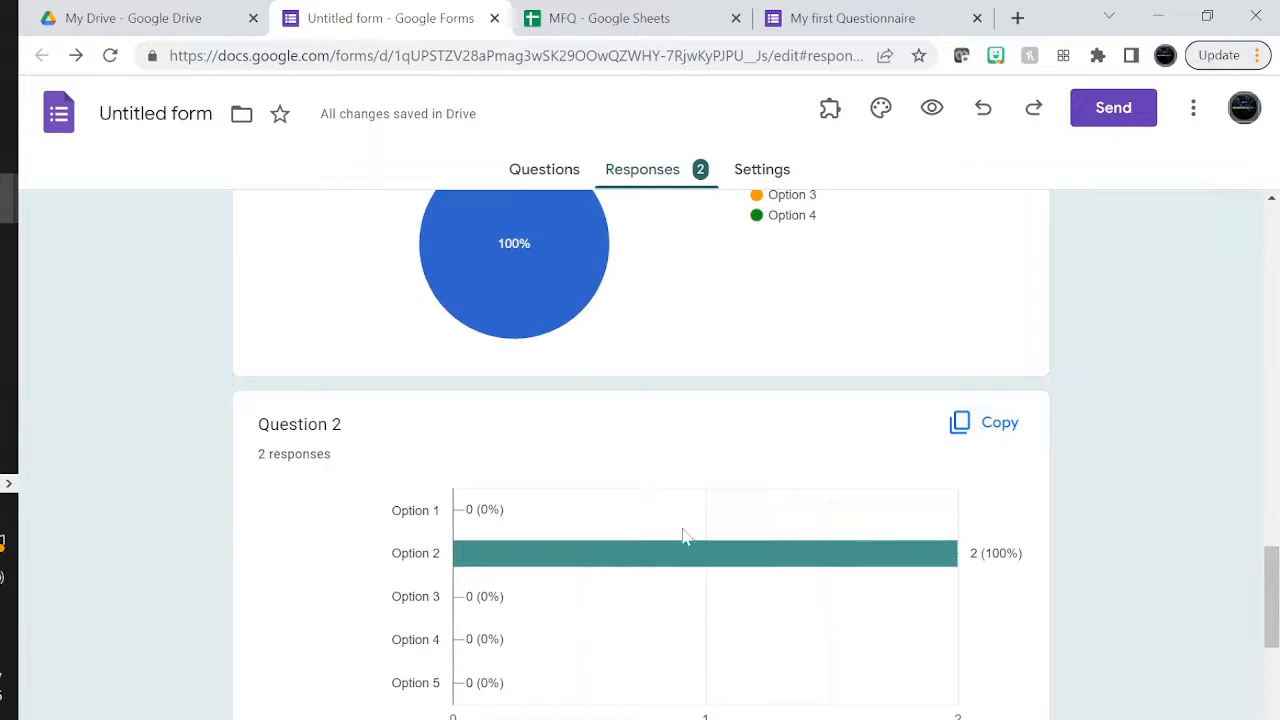
{"action": "scroll", "coordinate": [683, 535], "scroll_direction": "up", "scroll_amount": 3}
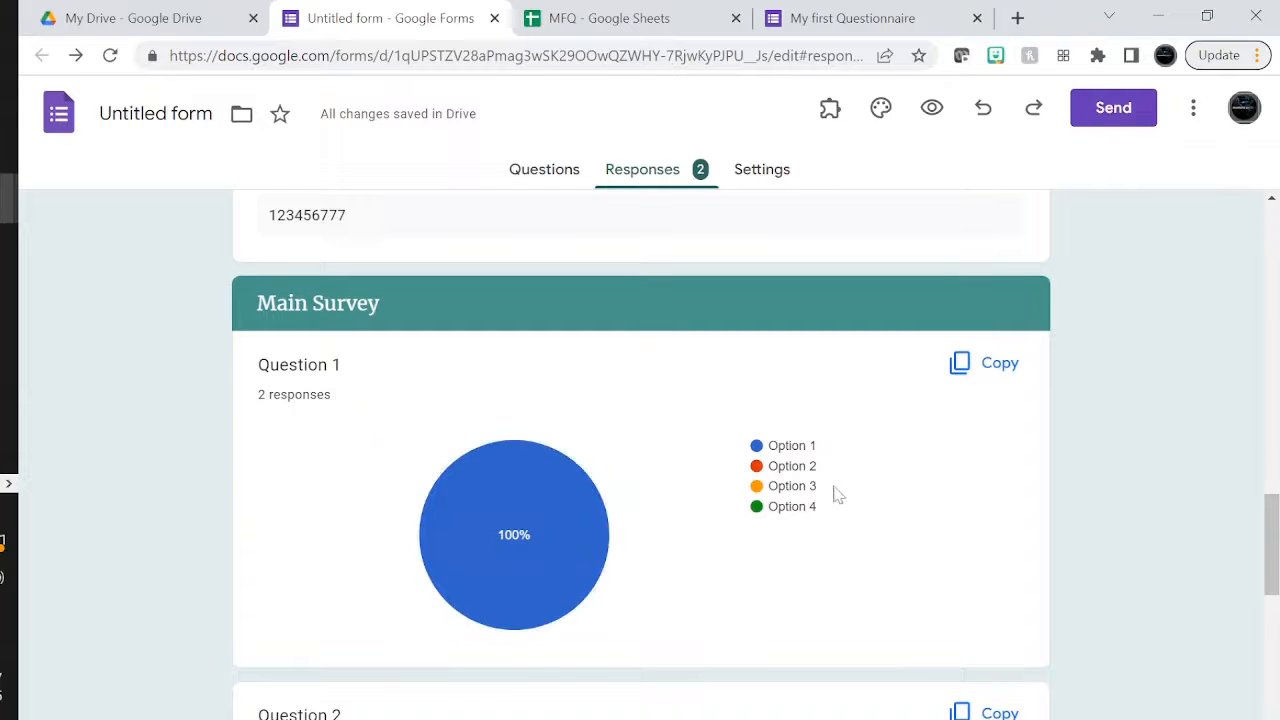
{"action": "scroll", "coordinate": [537, 543], "scroll_direction": "down", "scroll_amount": 7}
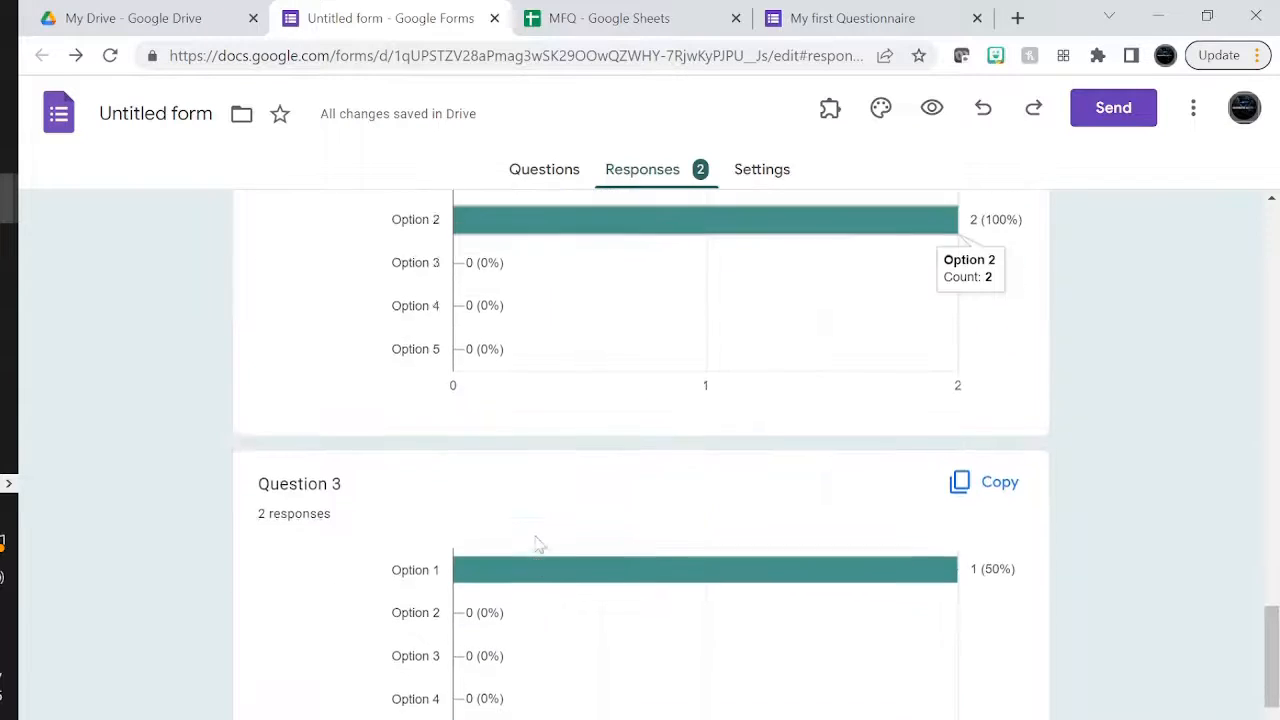
{"action": "scroll", "coordinate": [537, 543], "scroll_direction": "down", "scroll_amount": 2}
{"action": "scroll", "coordinate": [537, 543], "scroll_direction": "up", "scroll_amount": 4}
{"action": "scroll", "coordinate": [537, 543], "scroll_direction": "down", "scroll_amount": 4}
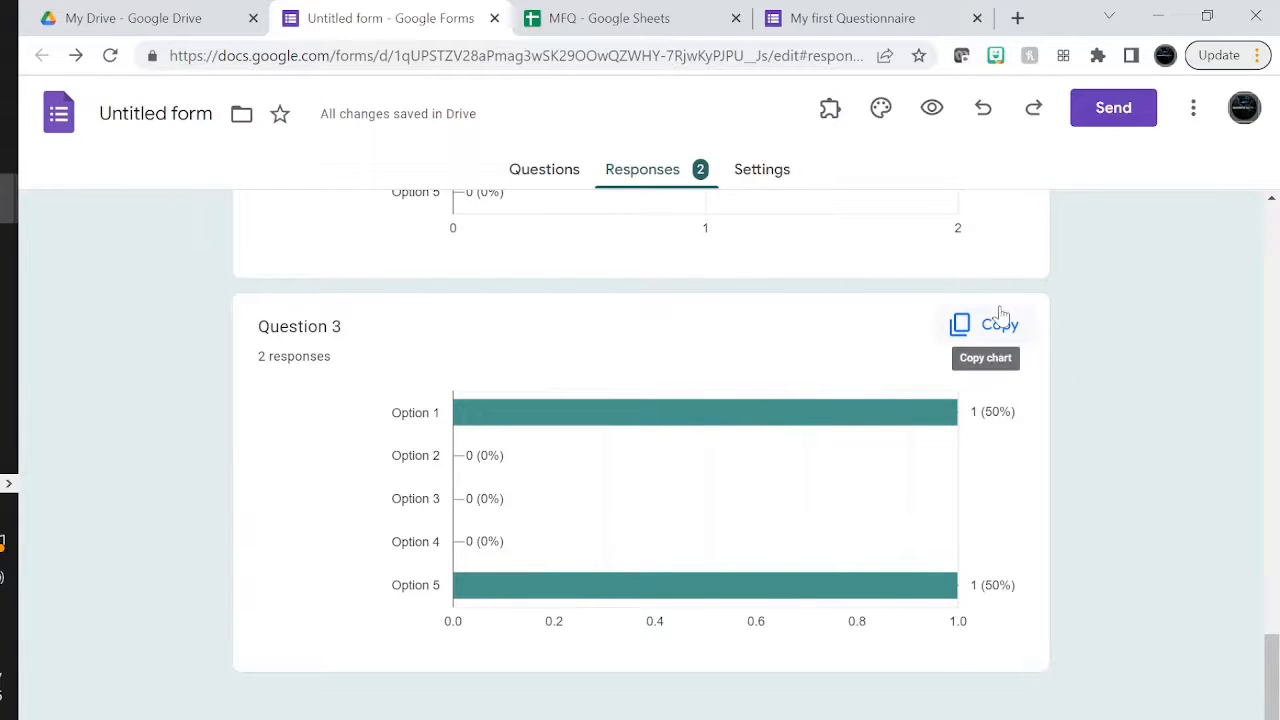
- In the form's response settings, set sending responders a copy of their response to Always
{"action": "left_click", "coordinate": [766, 170]}
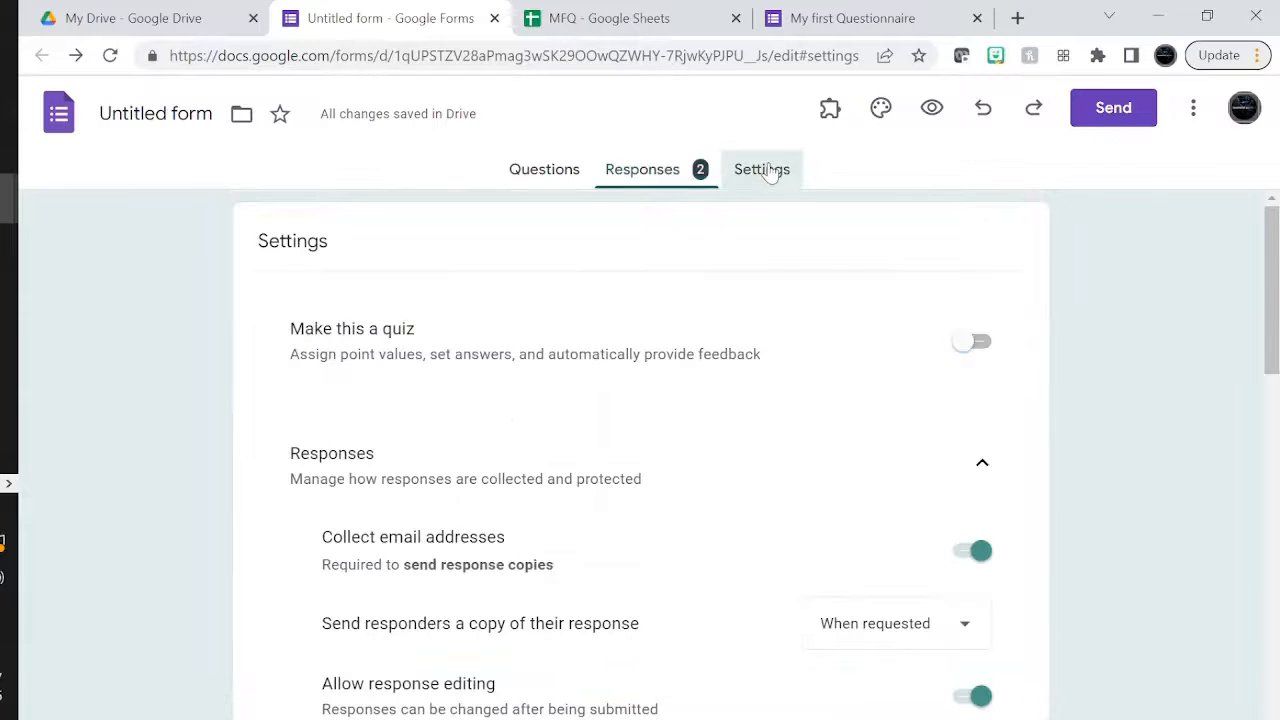
{"action": "scroll", "coordinate": [829, 521], "scroll_direction": "down", "scroll_amount": 1}
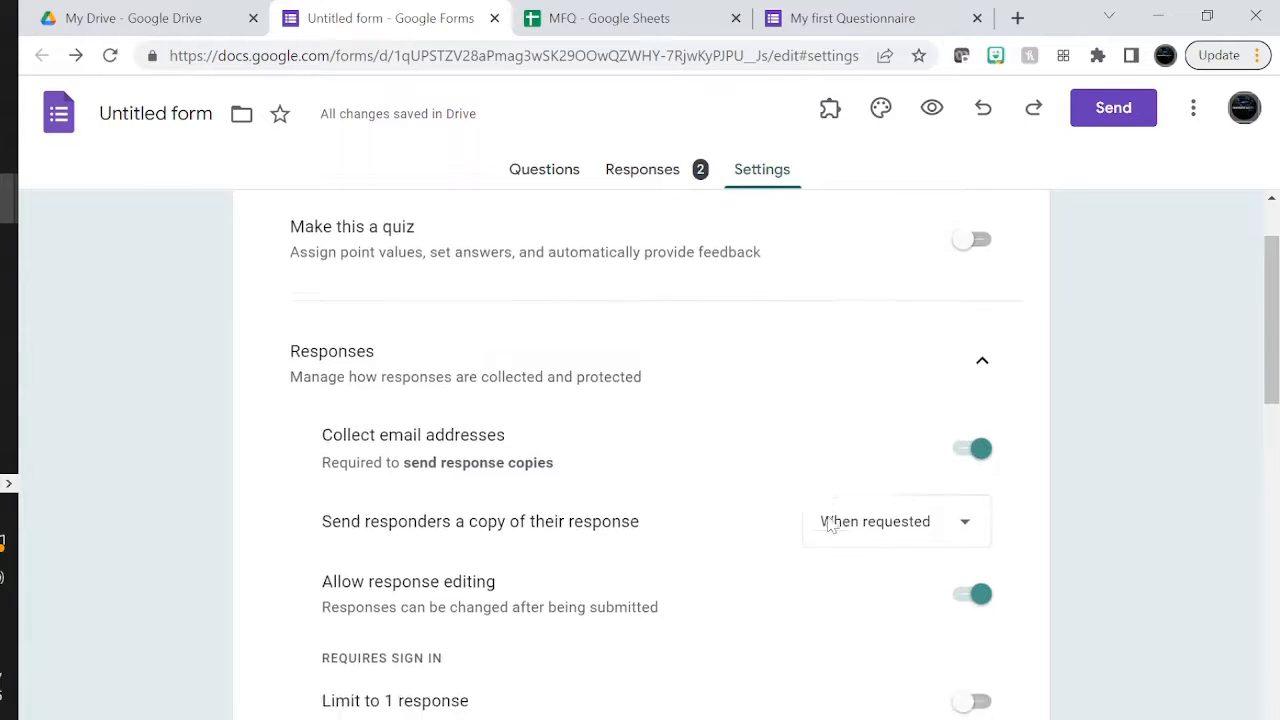
{"action": "left_click", "coordinate": [893, 530]}
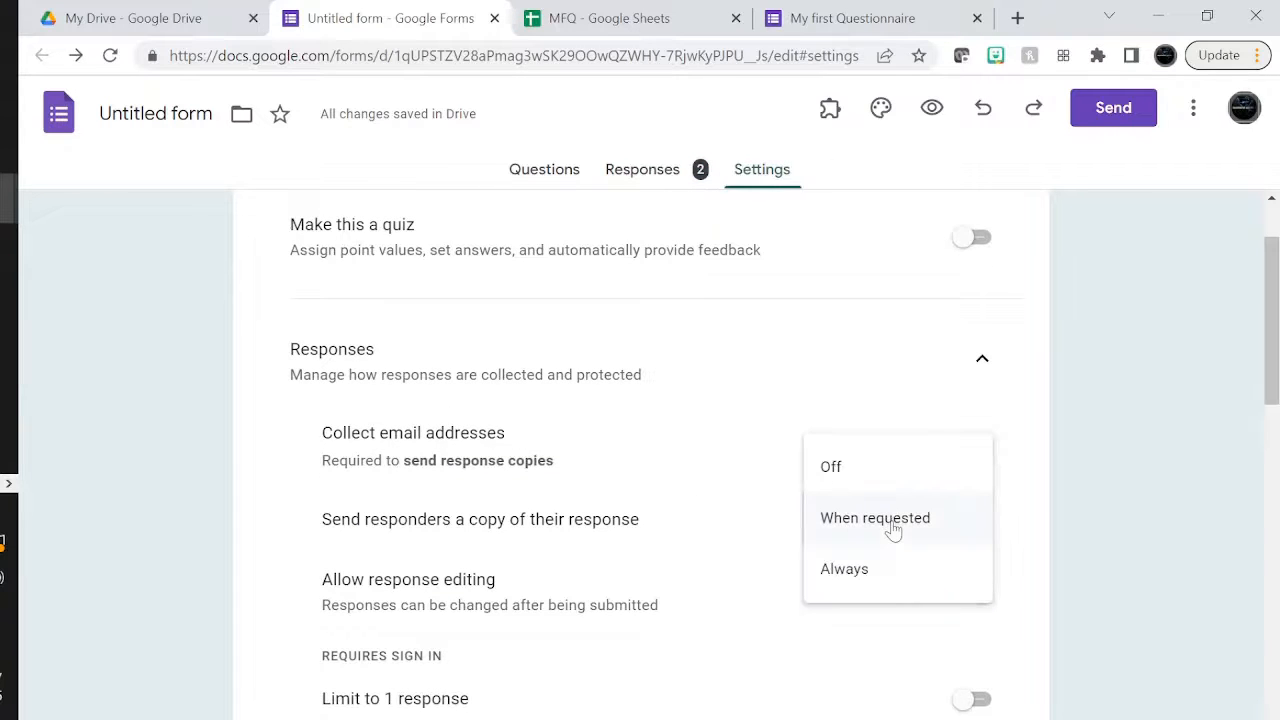
{"action": "left_click", "coordinate": [847, 572]}
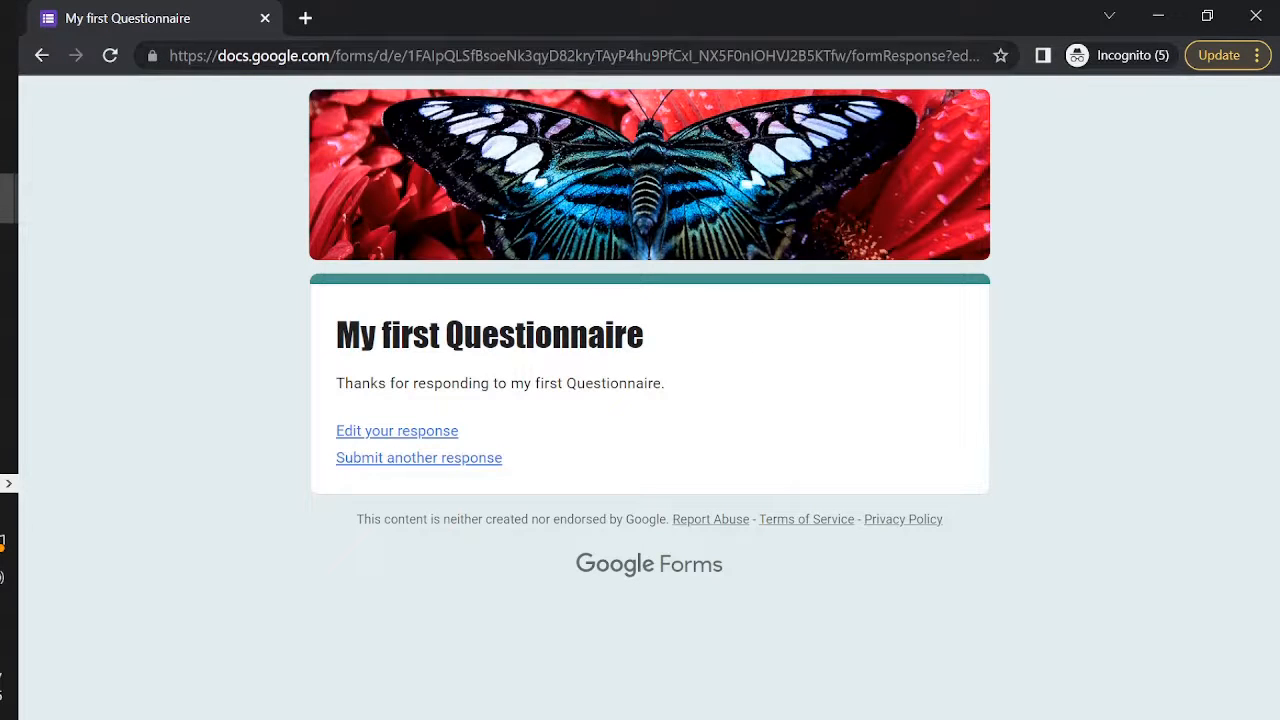
- Switch to the incognito window, reload the second response for editing, and continue to the Additional Data section
{"action": "left_click", "coordinate": [540, 56]}
{"action": "key", "text": "Return"}
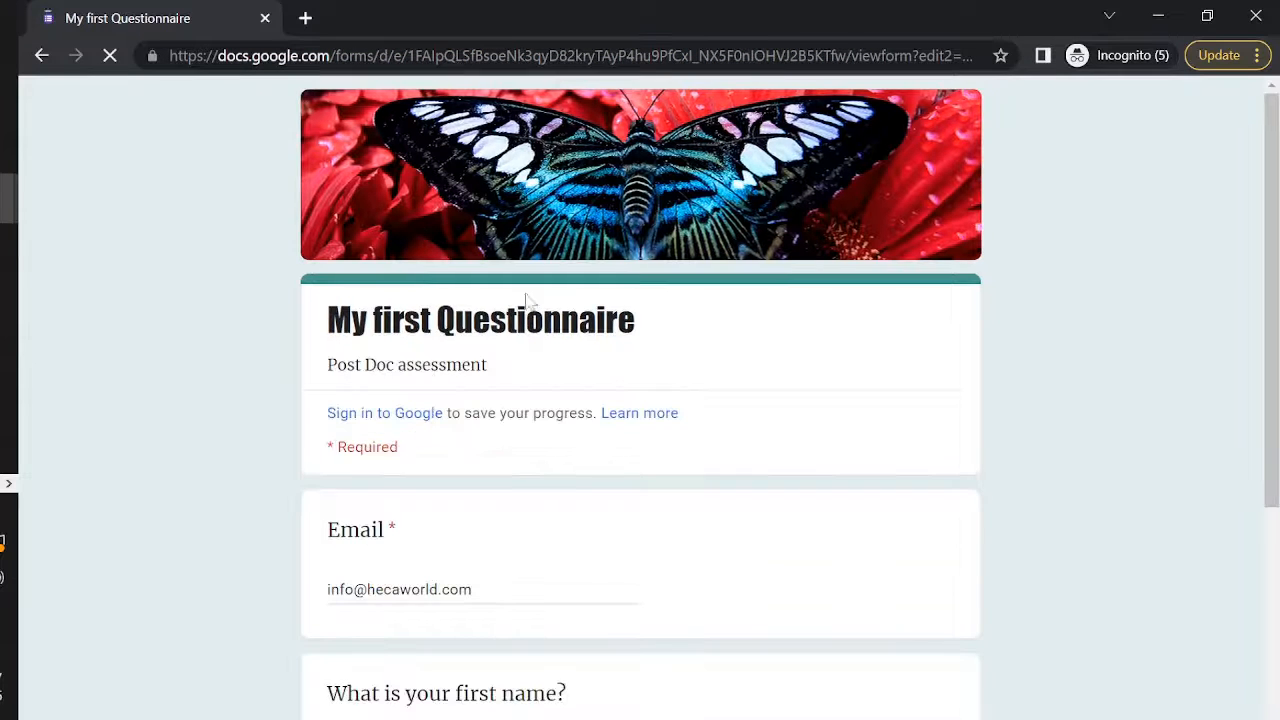
{"action": "scroll", "coordinate": [481, 497], "scroll_direction": "down", "scroll_amount": 4}
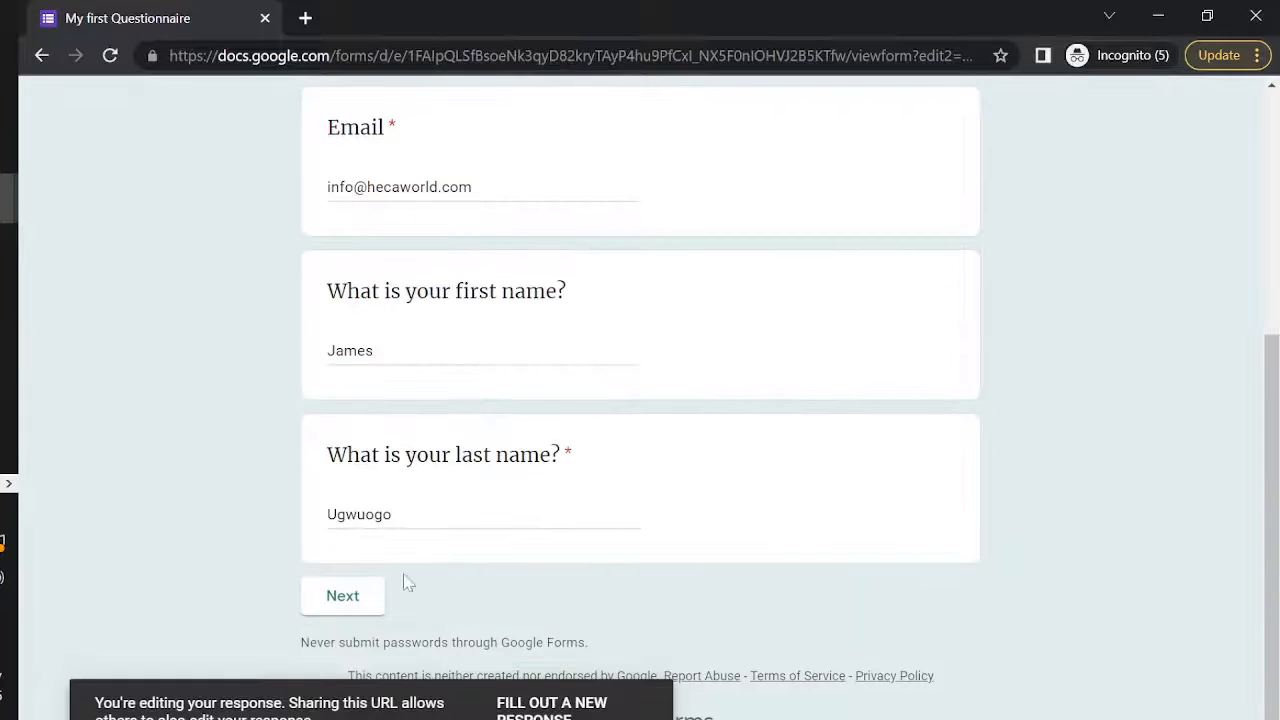
{"action": "left_click", "coordinate": [372, 594]}
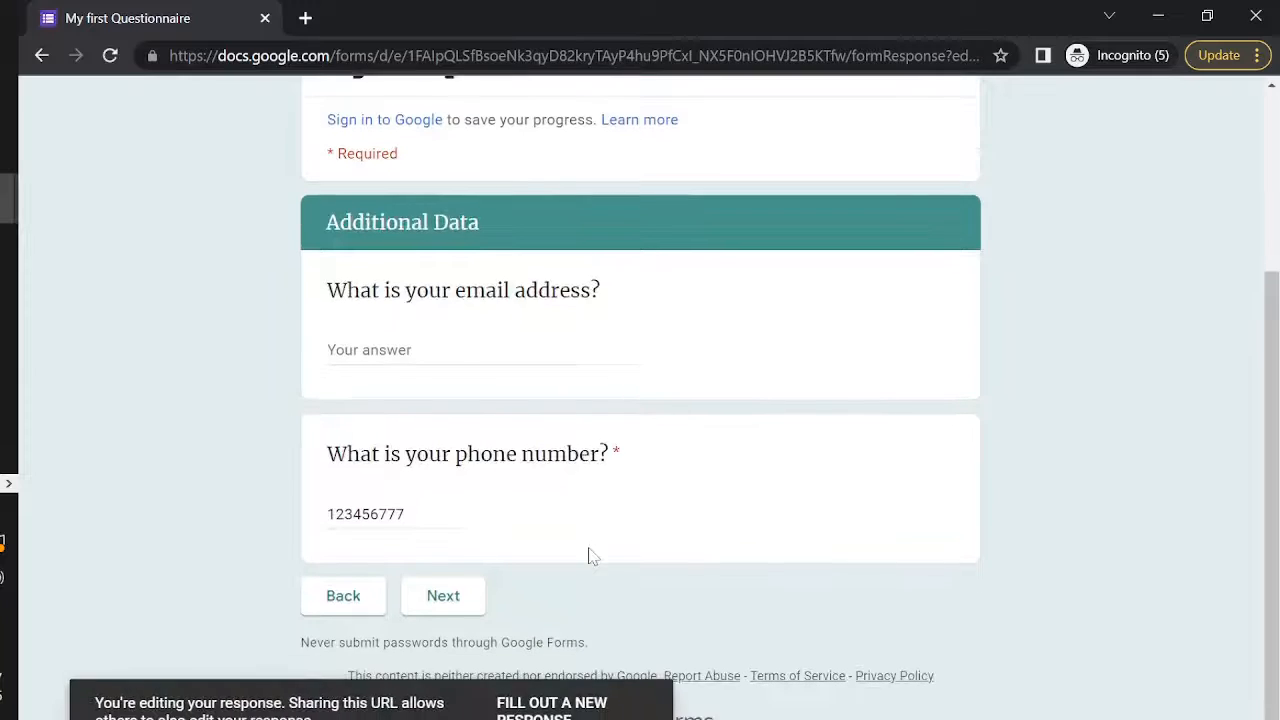
- Continue to the Main Survey section, add Option 4 to the Question 3 answer, and resubmit the response
{"action": "left_click", "coordinate": [443, 600]}
{"action": "scroll", "coordinate": [445, 612], "scroll_direction": "down", "scroll_amount": 10}
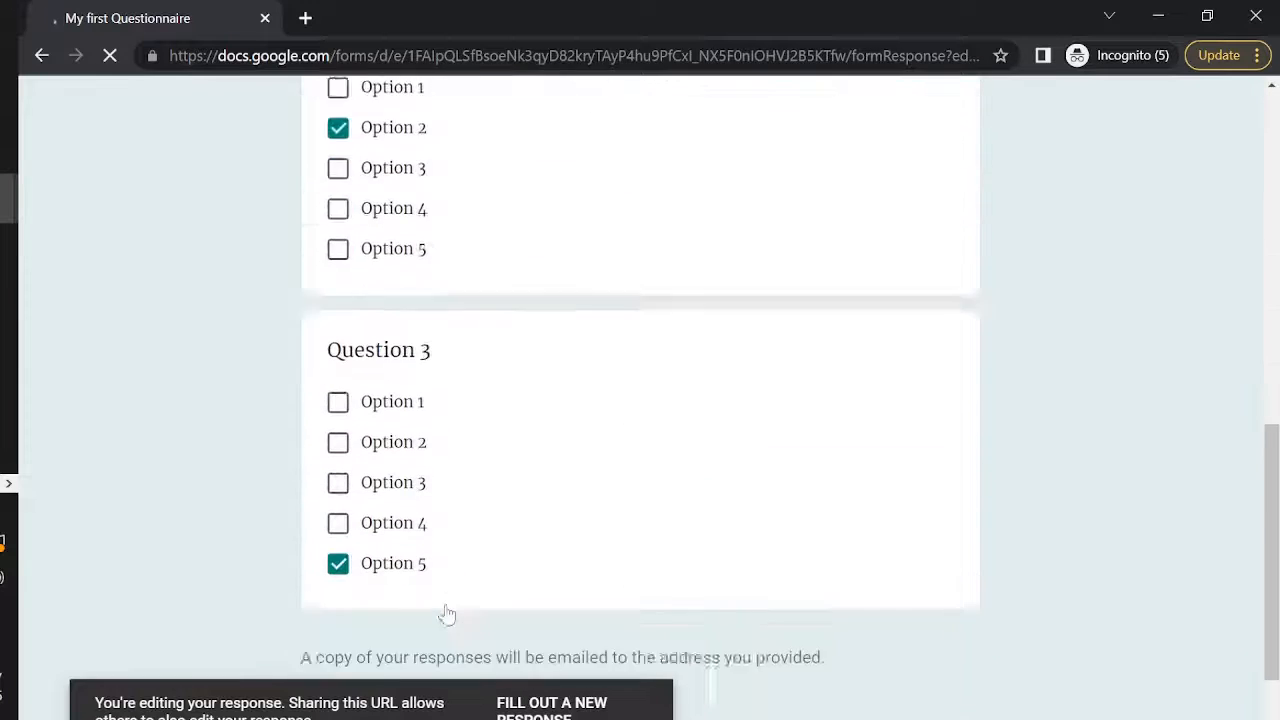
{"action": "left_click", "coordinate": [338, 341]}
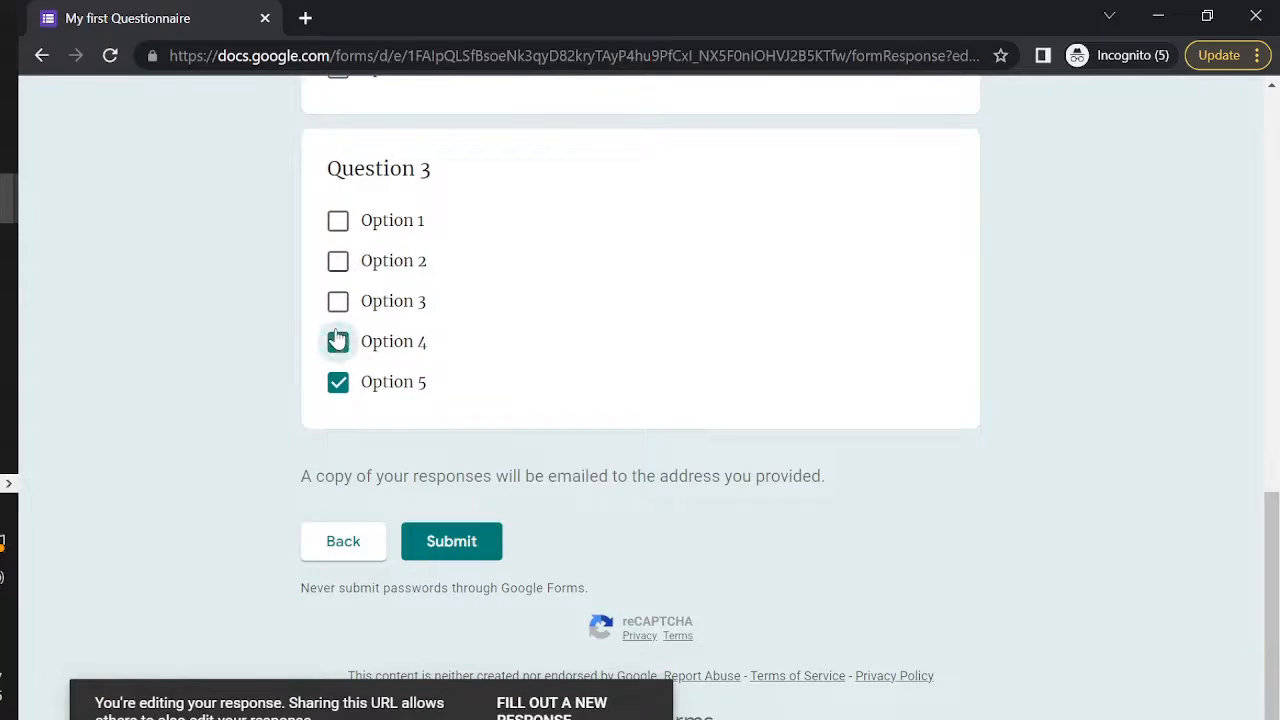
{"action": "left_click", "coordinate": [455, 547]}
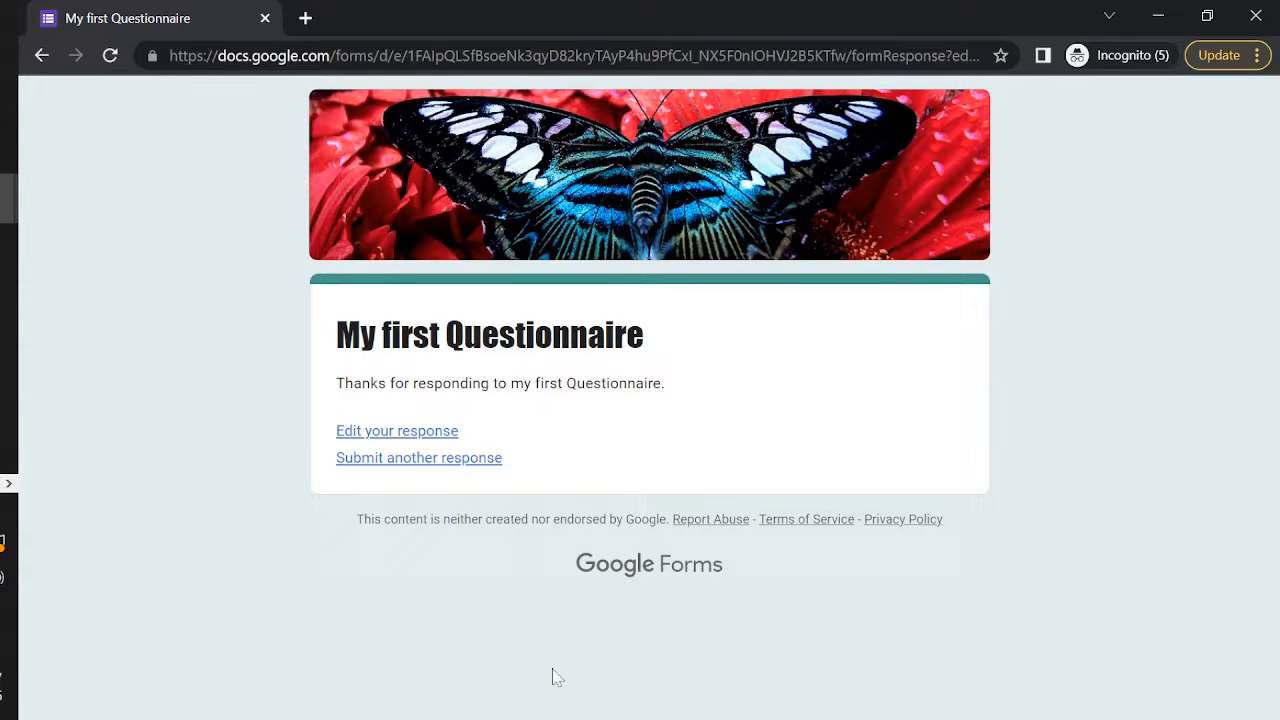
- Reopen the submitted response for editing and continue through the Additional Data section to the end of the Main Survey section
{"action": "left_click", "coordinate": [386, 433]}
{"action": "scroll", "coordinate": [474, 557], "scroll_direction": "down", "scroll_amount": 4}
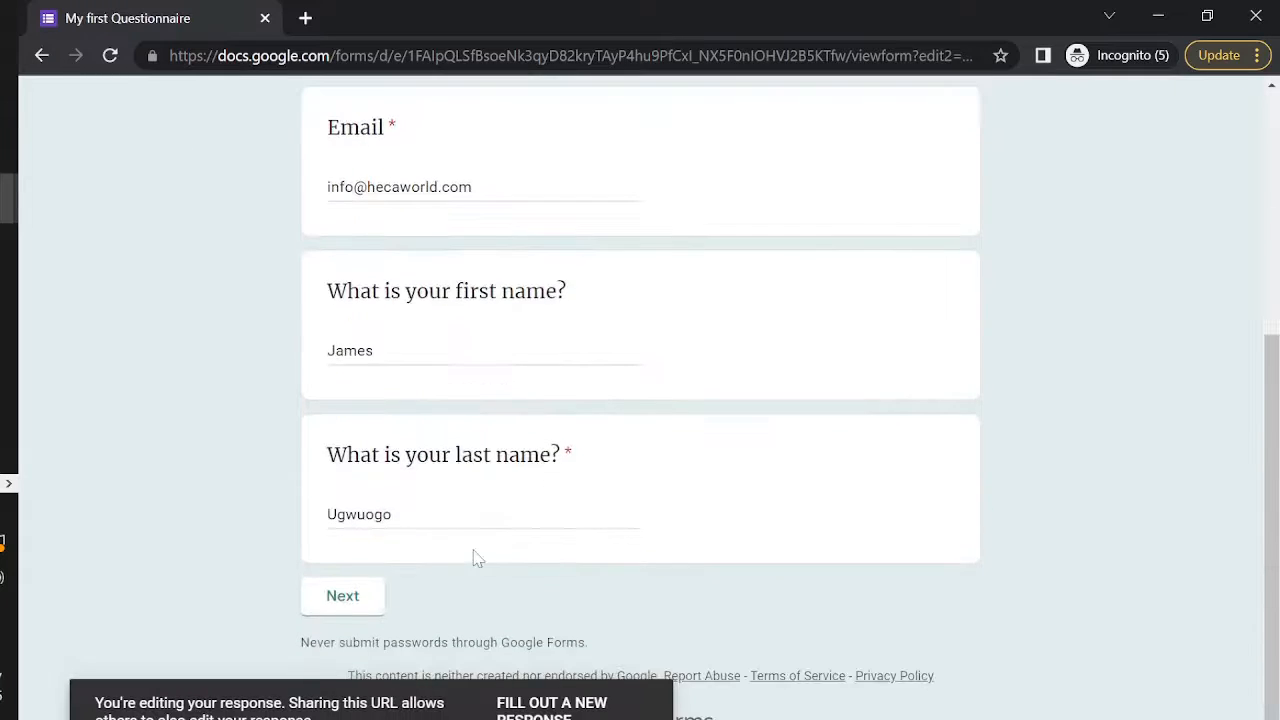
{"action": "left_click", "coordinate": [347, 605]}
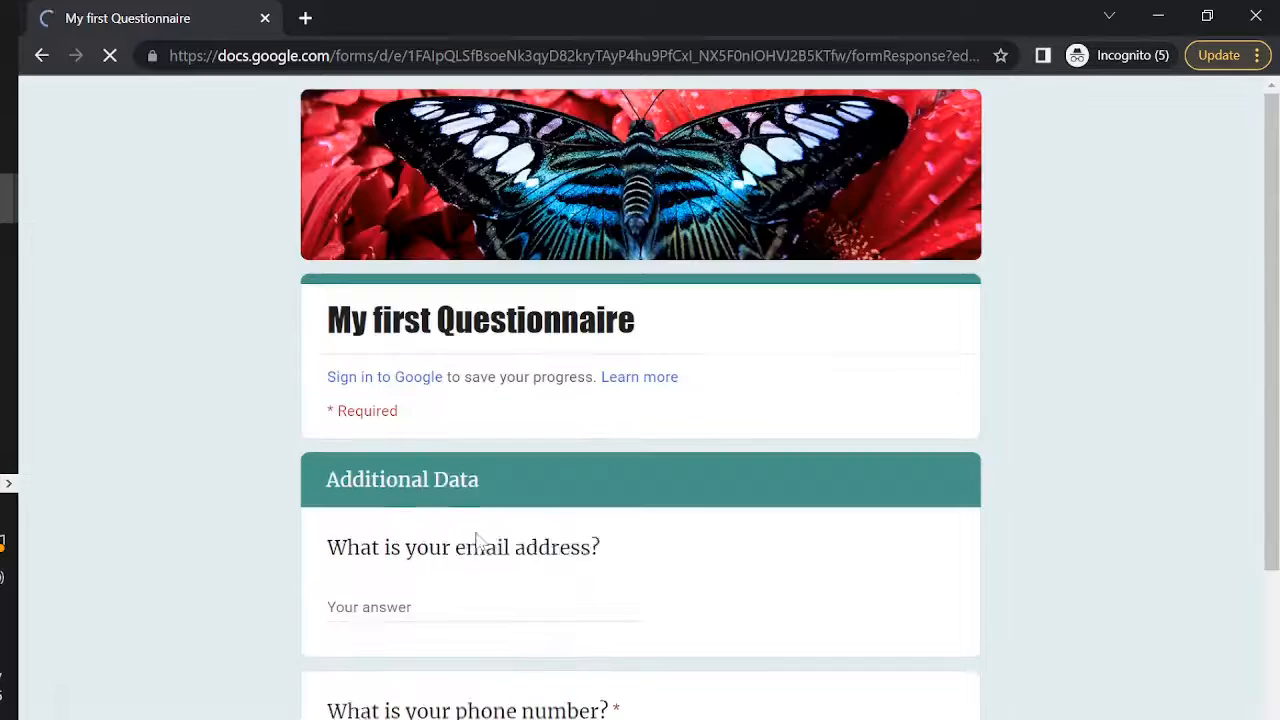
{"action": "scroll", "coordinate": [477, 540], "scroll_direction": "down", "scroll_amount": 3}
{"action": "left_click", "coordinate": [450, 596]}
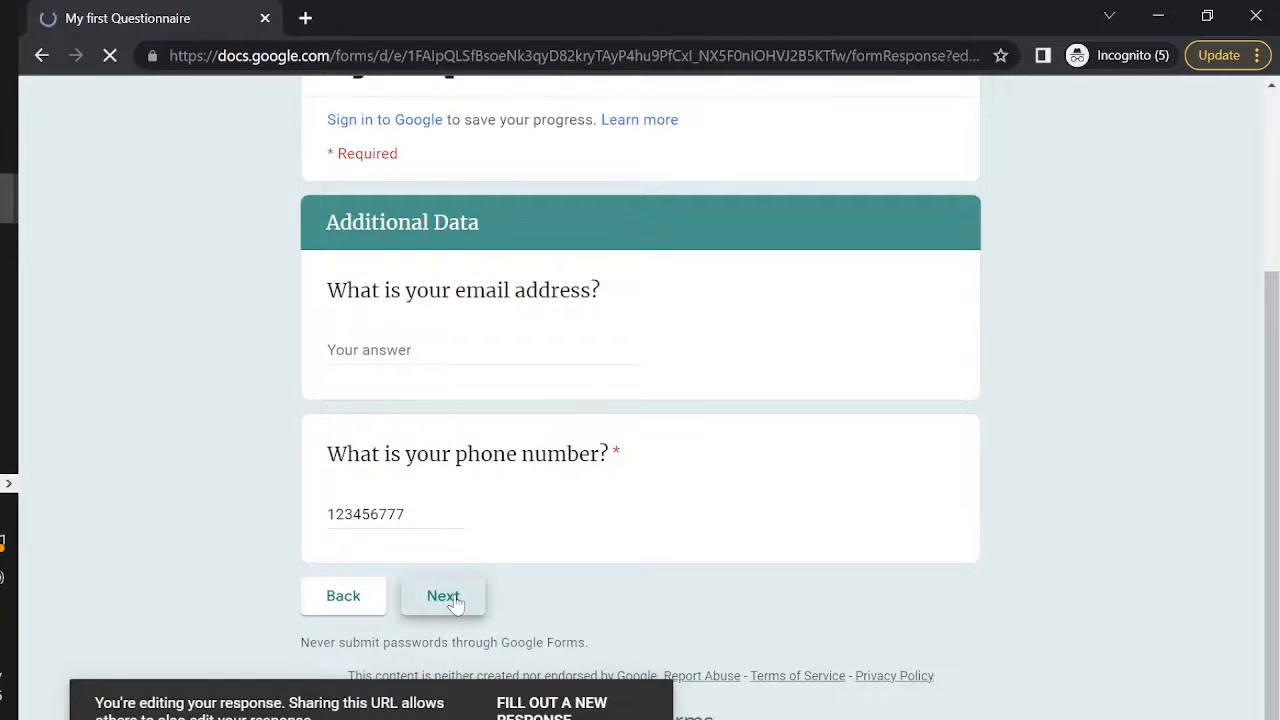
{"action": "scroll", "coordinate": [451, 603], "scroll_direction": "down", "scroll_amount": 6}
{"action": "scroll", "coordinate": [456, 603], "scroll_direction": "down", "scroll_amount": 1}
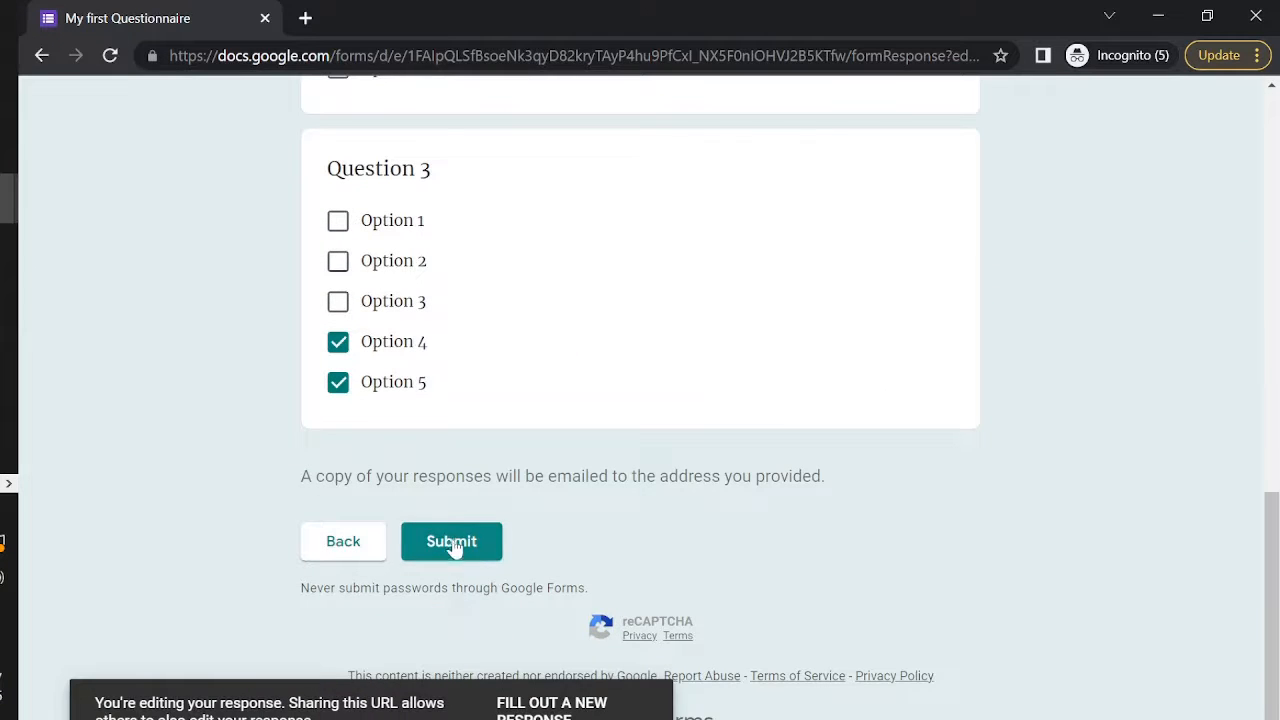
- Highlight the note about emailing a copy of the responses, and resubmit the response without altering any answers
{"action": "left_click", "coordinate": [452, 545]}
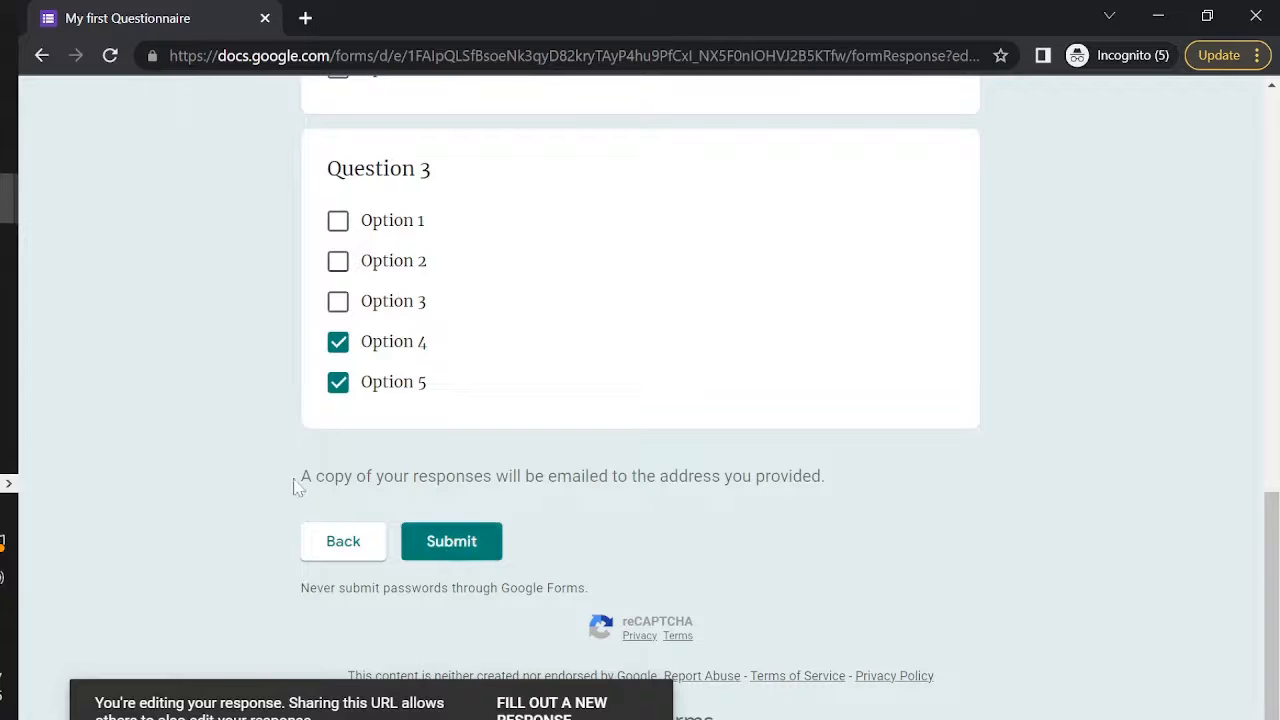
{"action": "left_click_drag", "start_coordinate": [296, 487], "coordinate": [722, 478]}
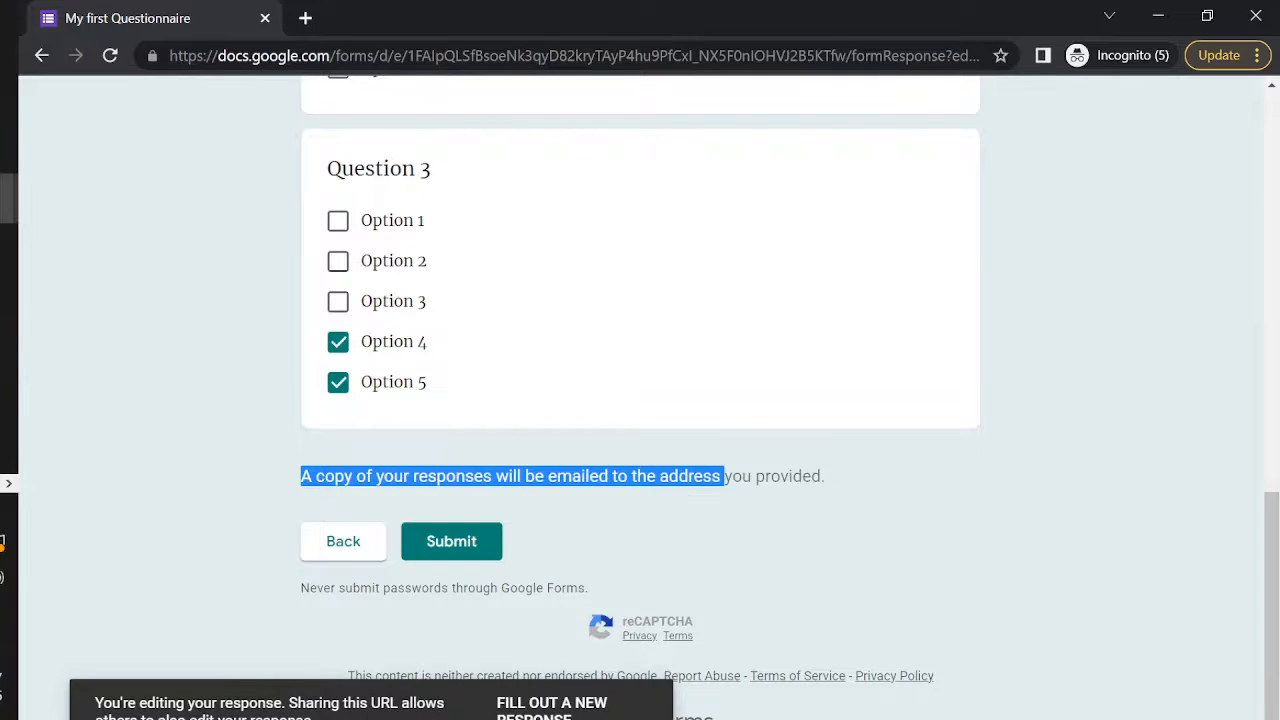
{"action": "left_click", "coordinate": [862, 490]}
{"action": "left_click_drag", "start_coordinate": [856, 492], "coordinate": [260, 490]}
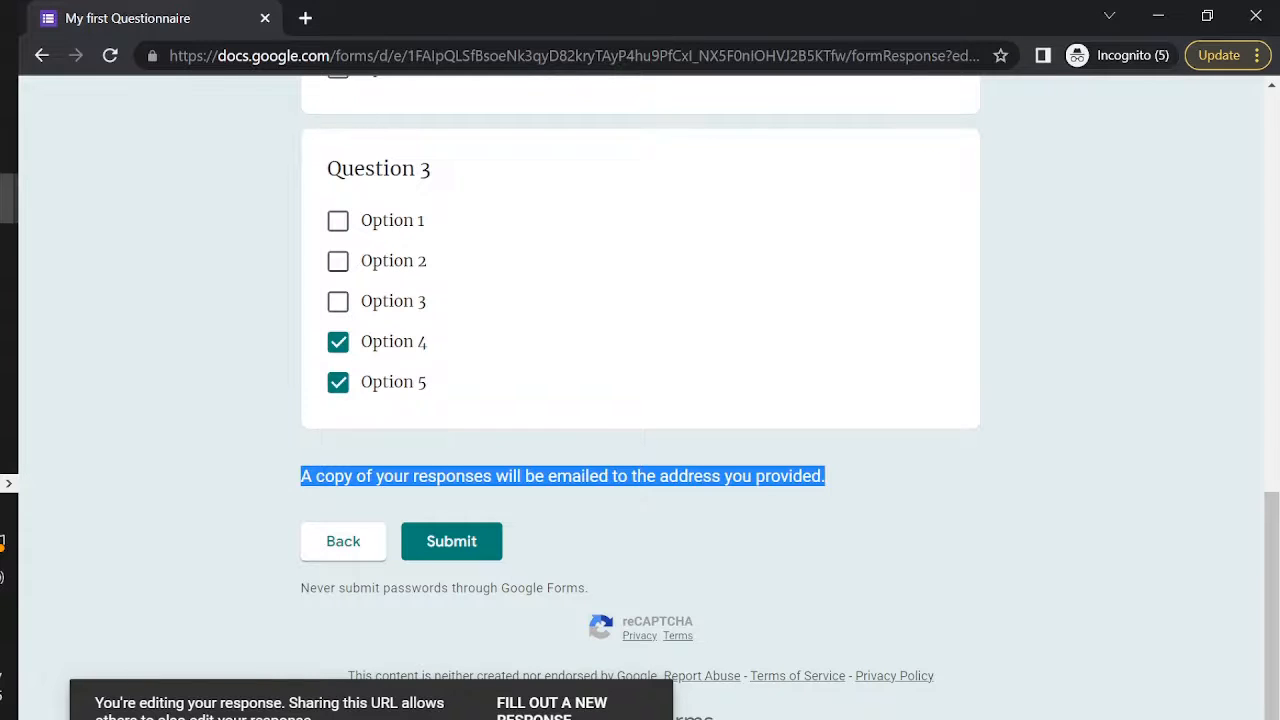
{"action": "left_click", "coordinate": [526, 494]}
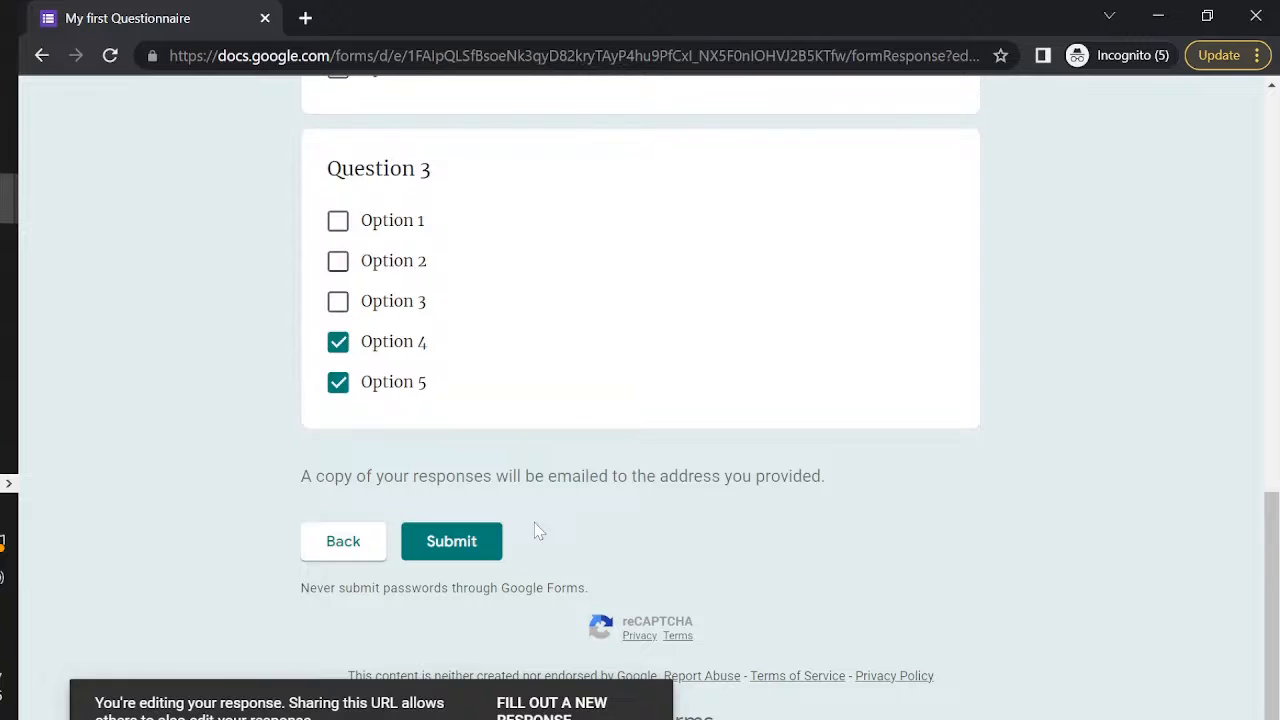
{"action": "left_click", "coordinate": [455, 543]}
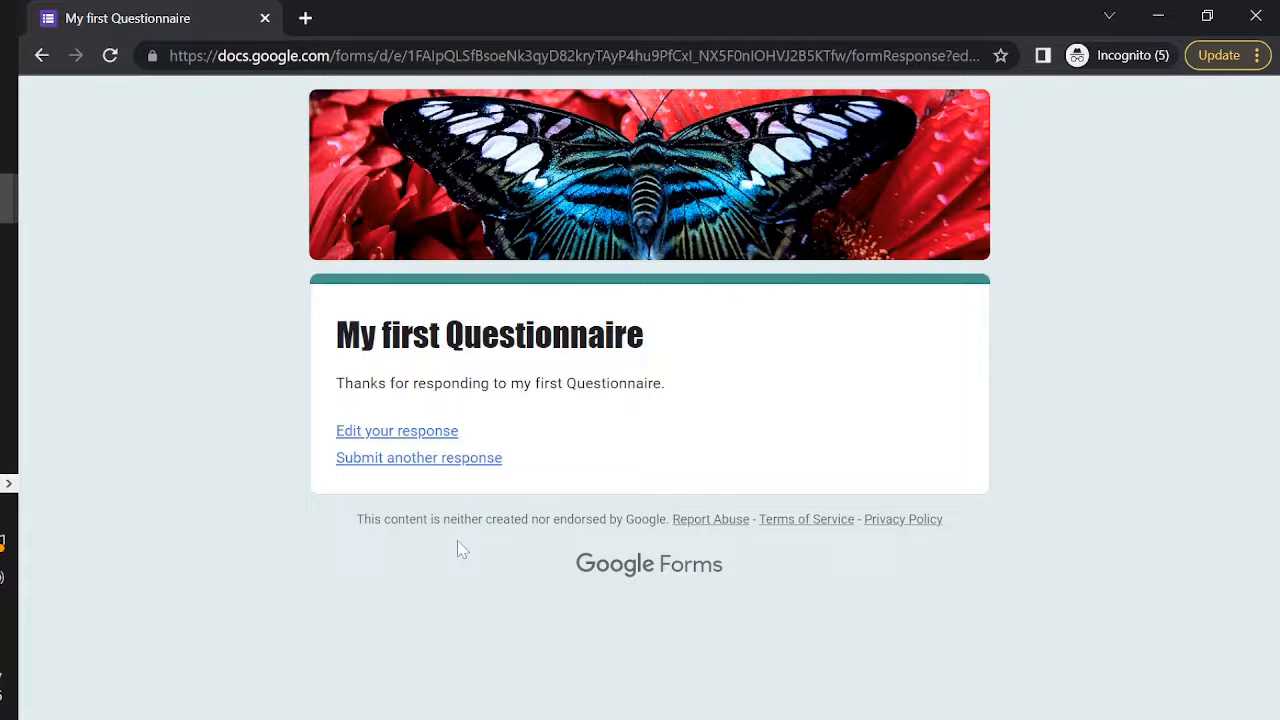
- Return to the form editor window and examine the response summary from the respondent list down to the Question 3 chart
{"action": "left_click", "coordinate": [1158, 16]}
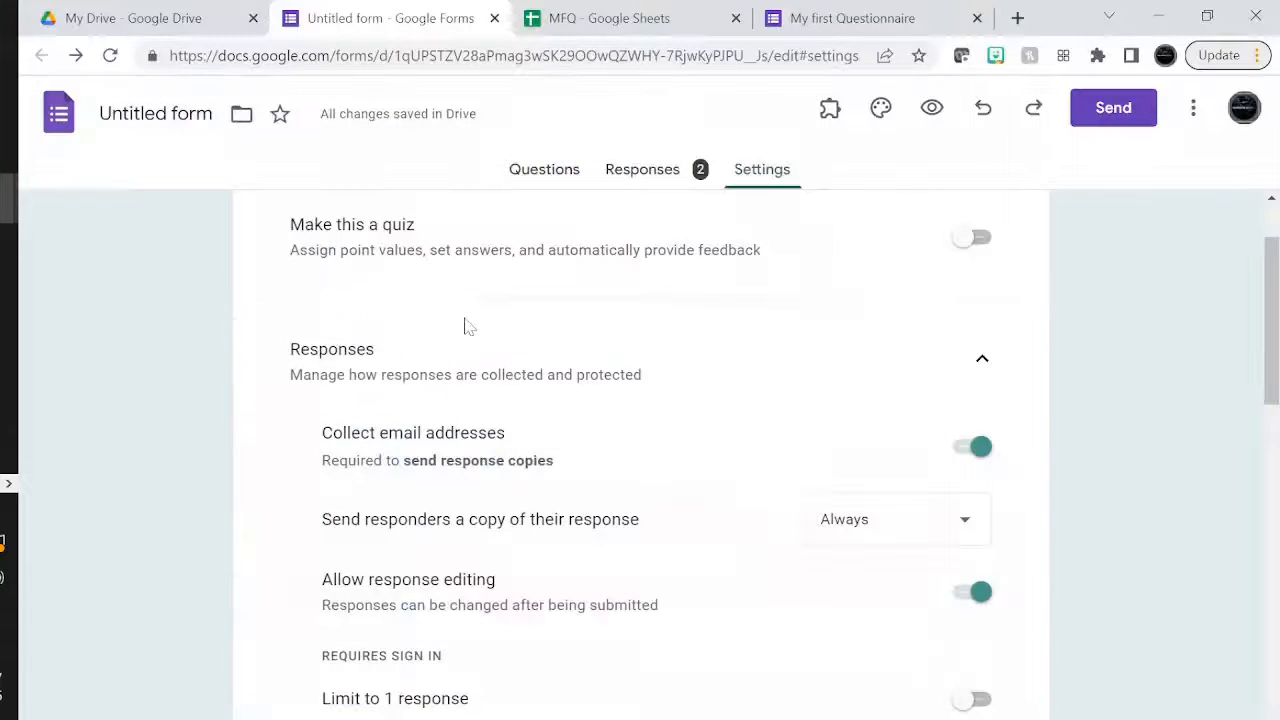
{"action": "scroll", "coordinate": [530, 540], "scroll_direction": "down", "scroll_amount": 15}
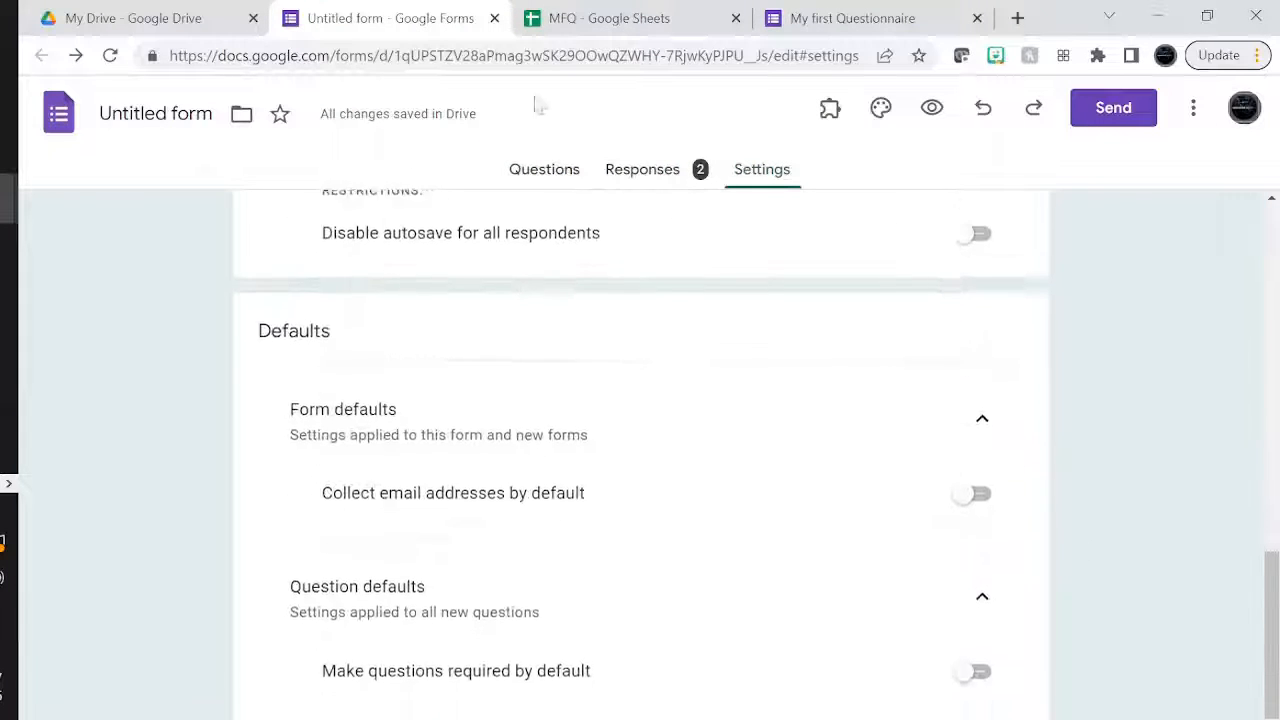
{"action": "left_click", "coordinate": [636, 172]}
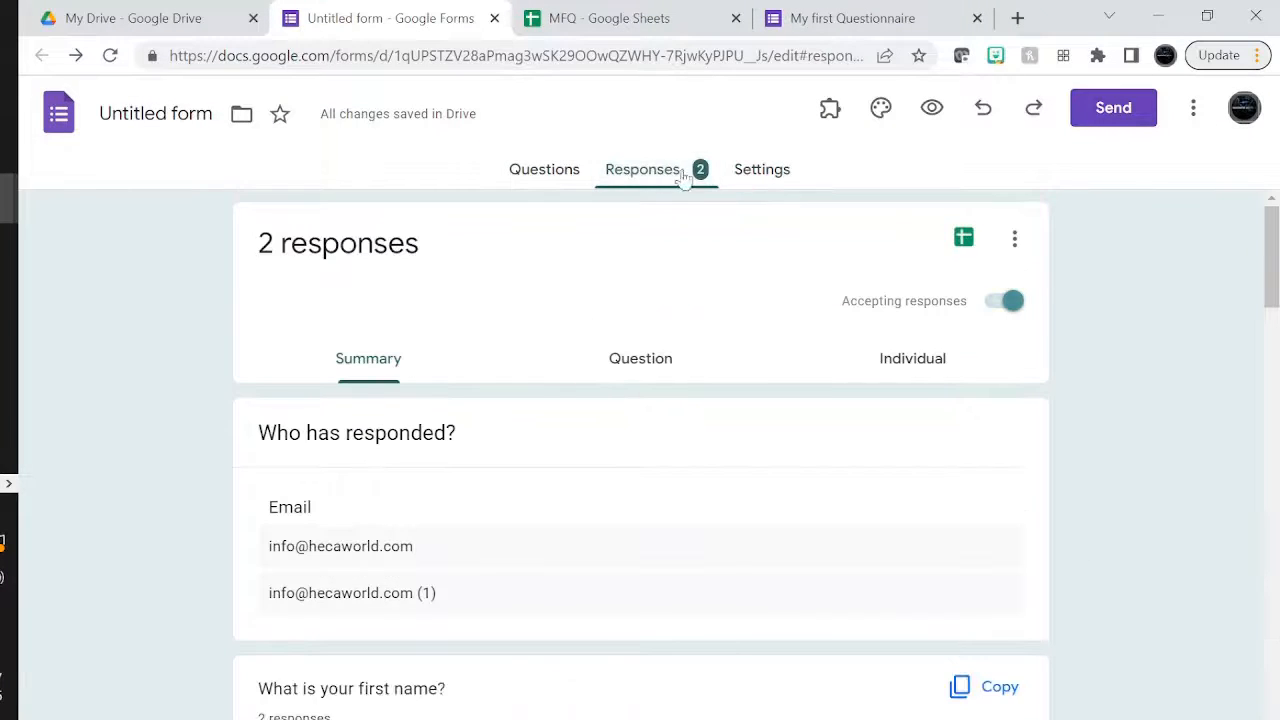
{"action": "scroll", "coordinate": [456, 565], "scroll_direction": "down", "scroll_amount": 3}
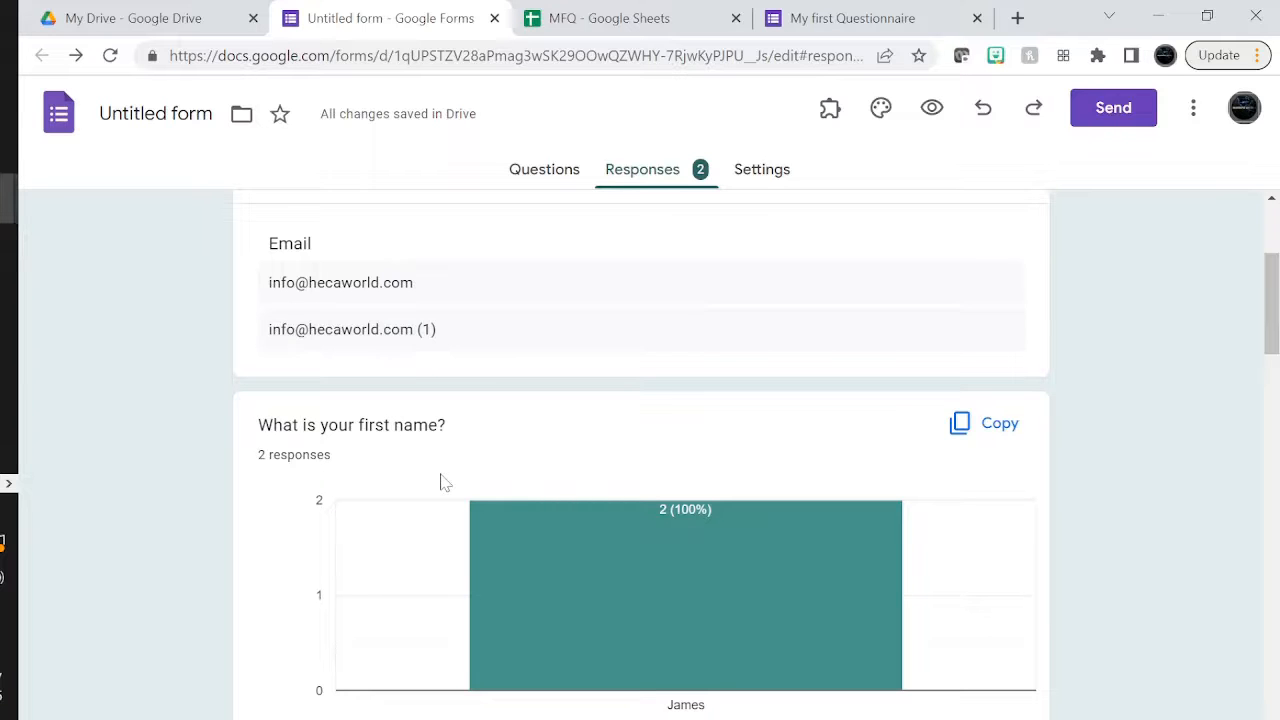
{"action": "scroll", "coordinate": [443, 482], "scroll_direction": "down", "scroll_amount": 3}
{"action": "scroll", "coordinate": [443, 482], "scroll_direction": "down", "scroll_amount": 10}
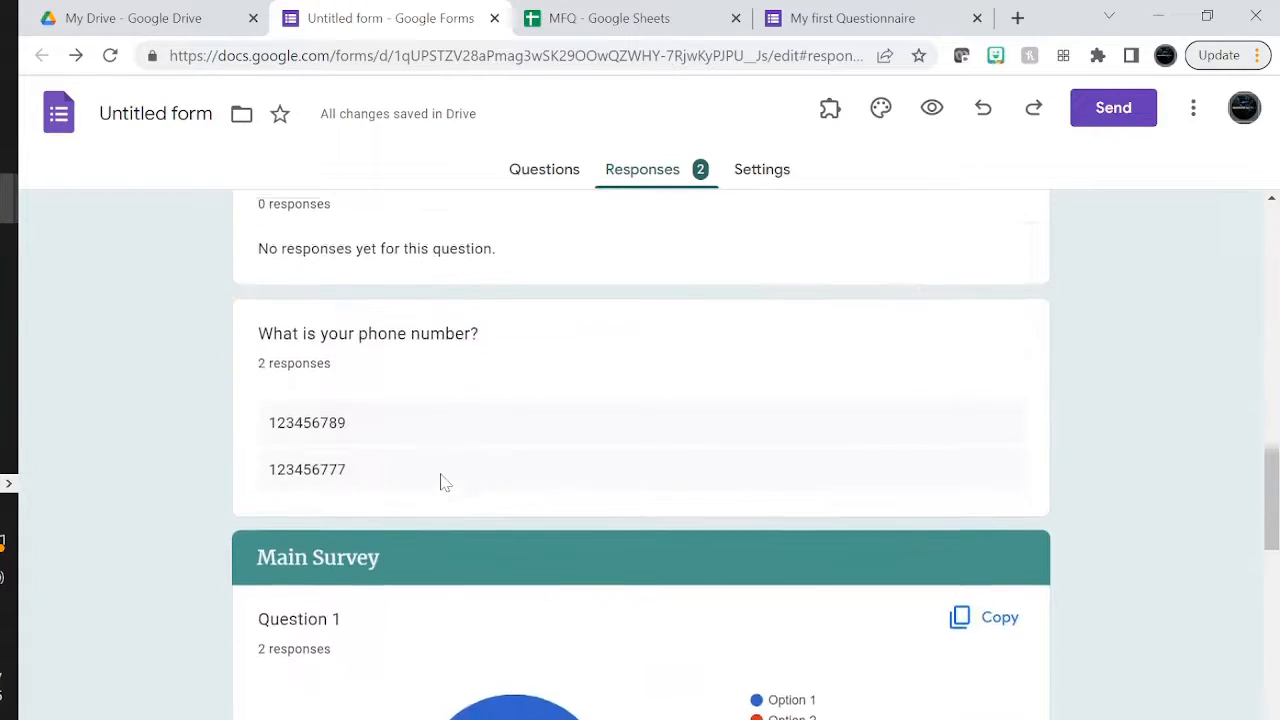
{"action": "scroll", "coordinate": [443, 482], "scroll_direction": "down", "scroll_amount": 8}
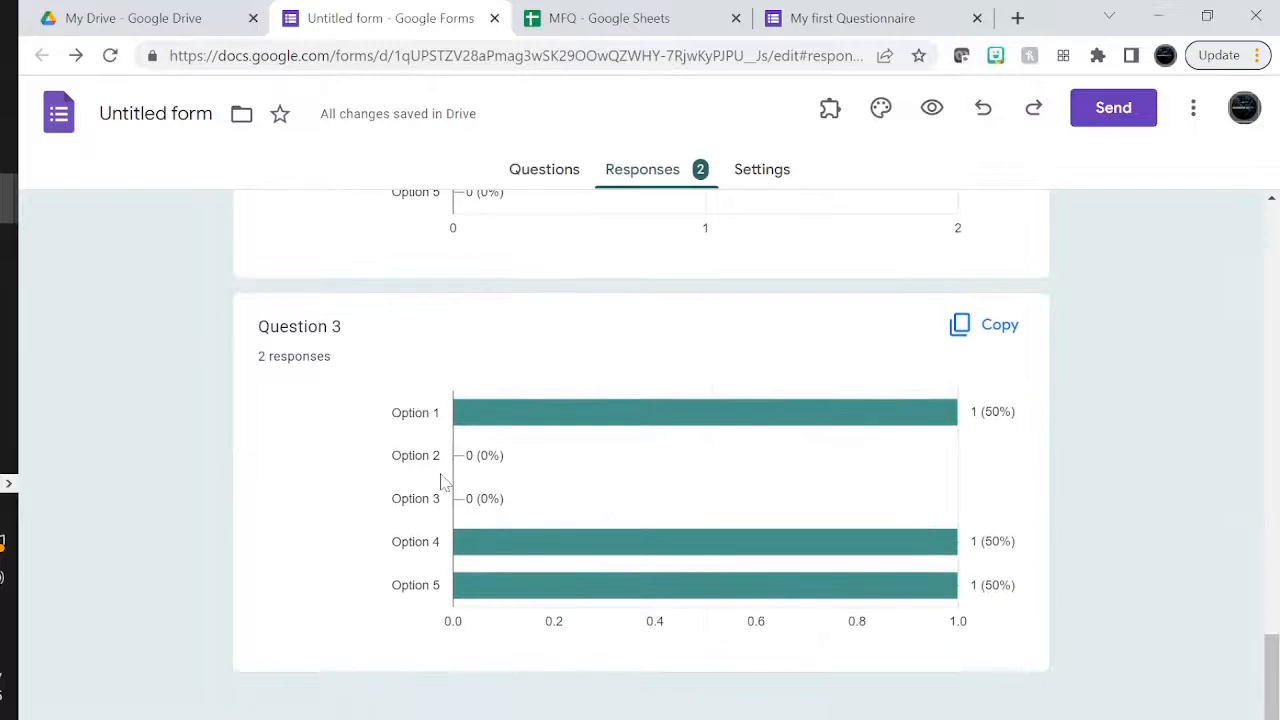
{"action": "scroll", "coordinate": [448, 503], "scroll_direction": "up", "scroll_amount": 1}
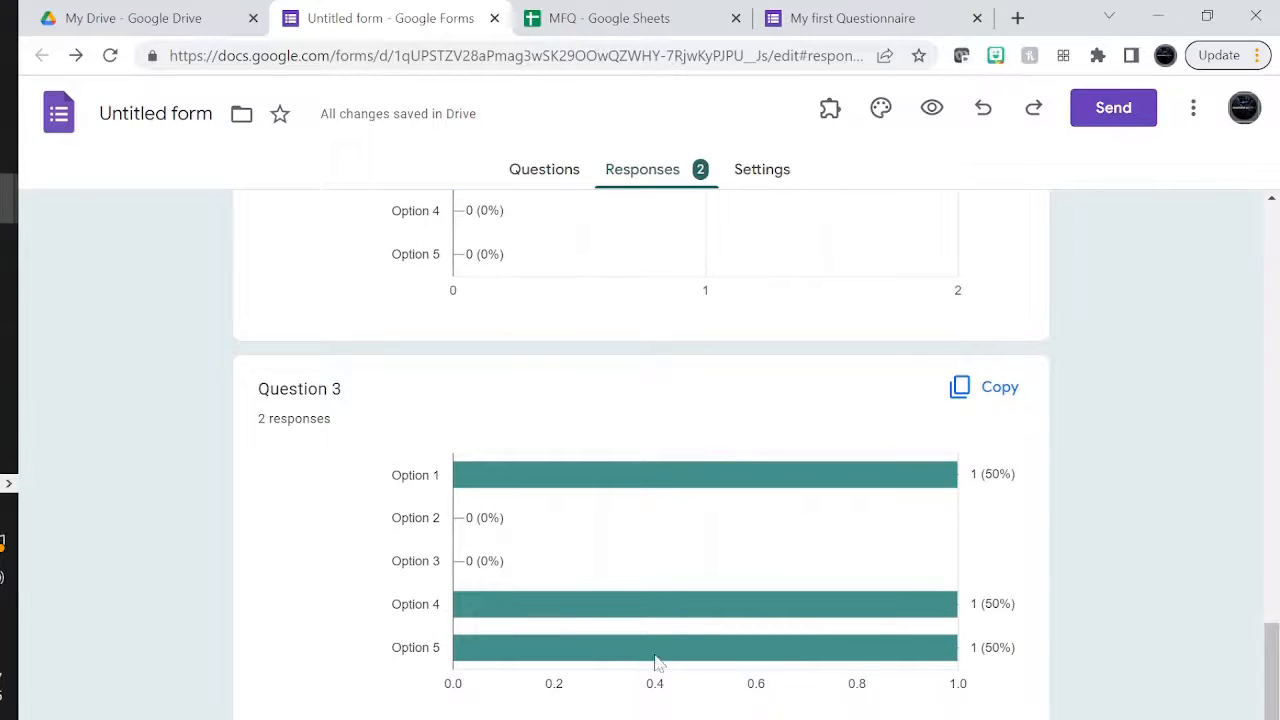
{"action": "scroll", "coordinate": [688, 703], "scroll_direction": "up", "scroll_amount": 15}
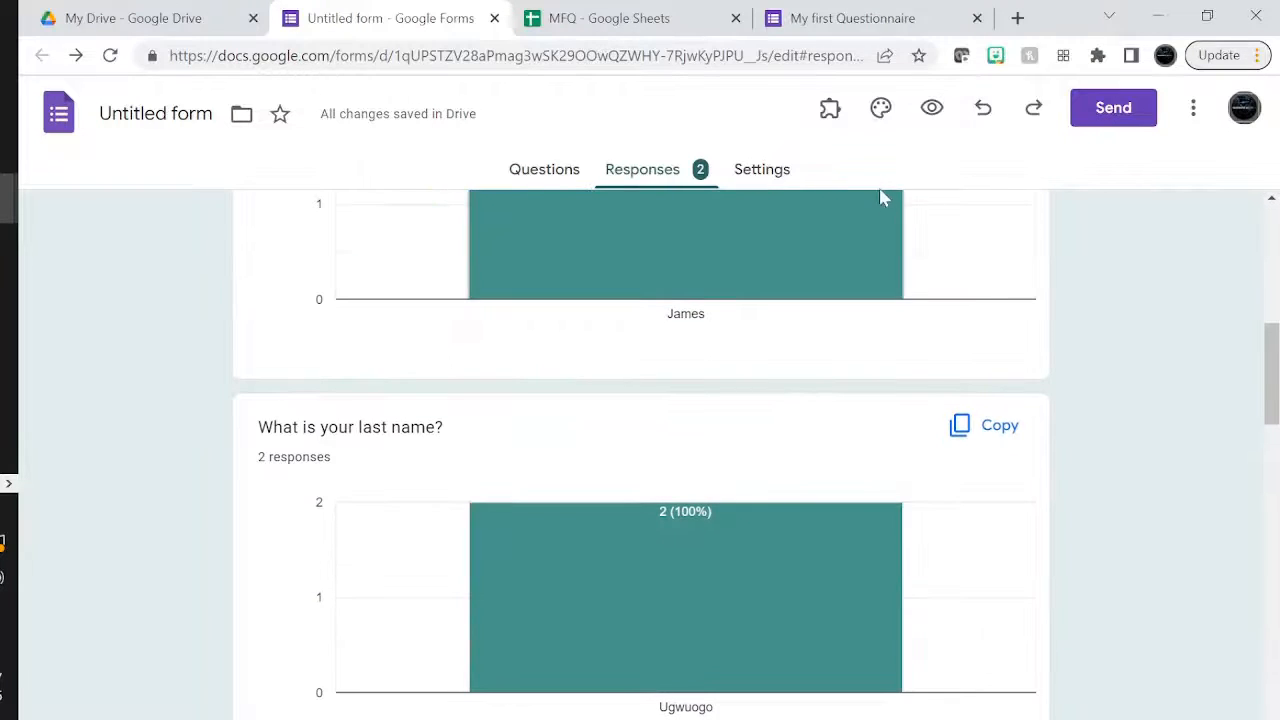
{"action": "scroll", "coordinate": [886, 420], "scroll_direction": "up", "scroll_amount": 8}
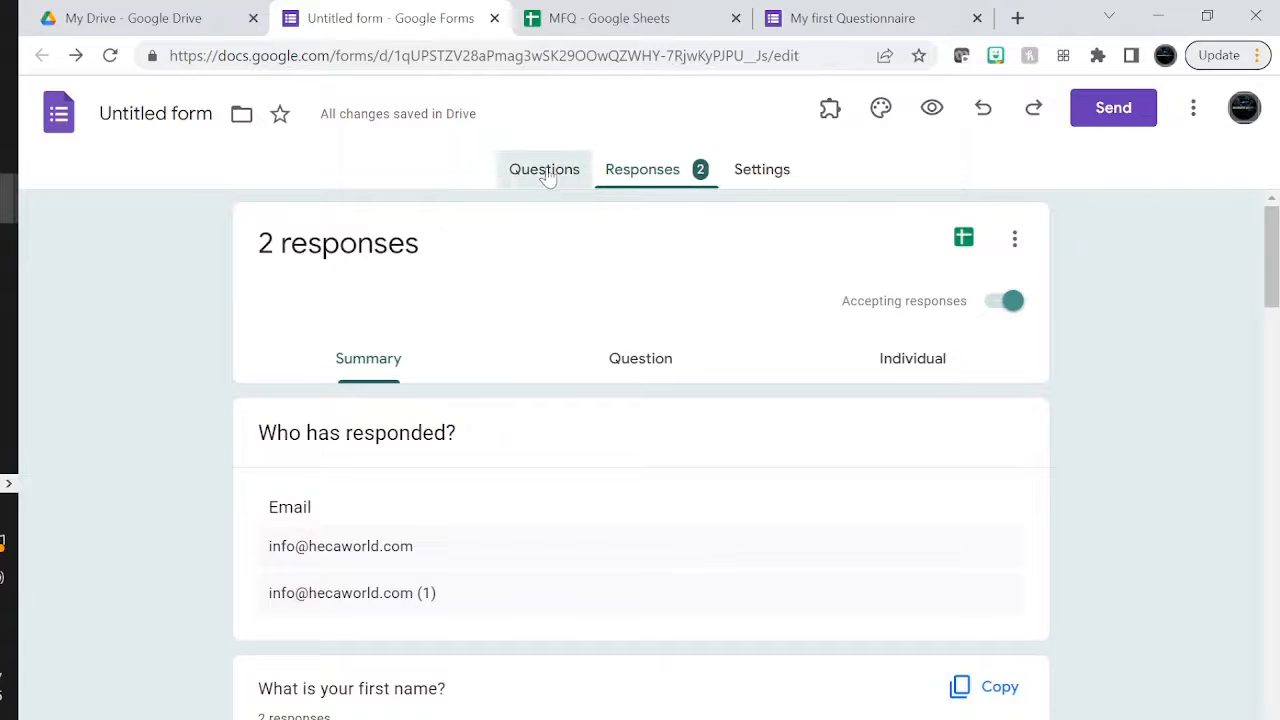
- Return to the form's questions and import the Choose your Program dropdown question from the Heca Research Institute form
{"action": "left_click", "coordinate": [546, 172]}
{"action": "scroll", "coordinate": [674, 378], "scroll_direction": "down", "scroll_amount": 9}
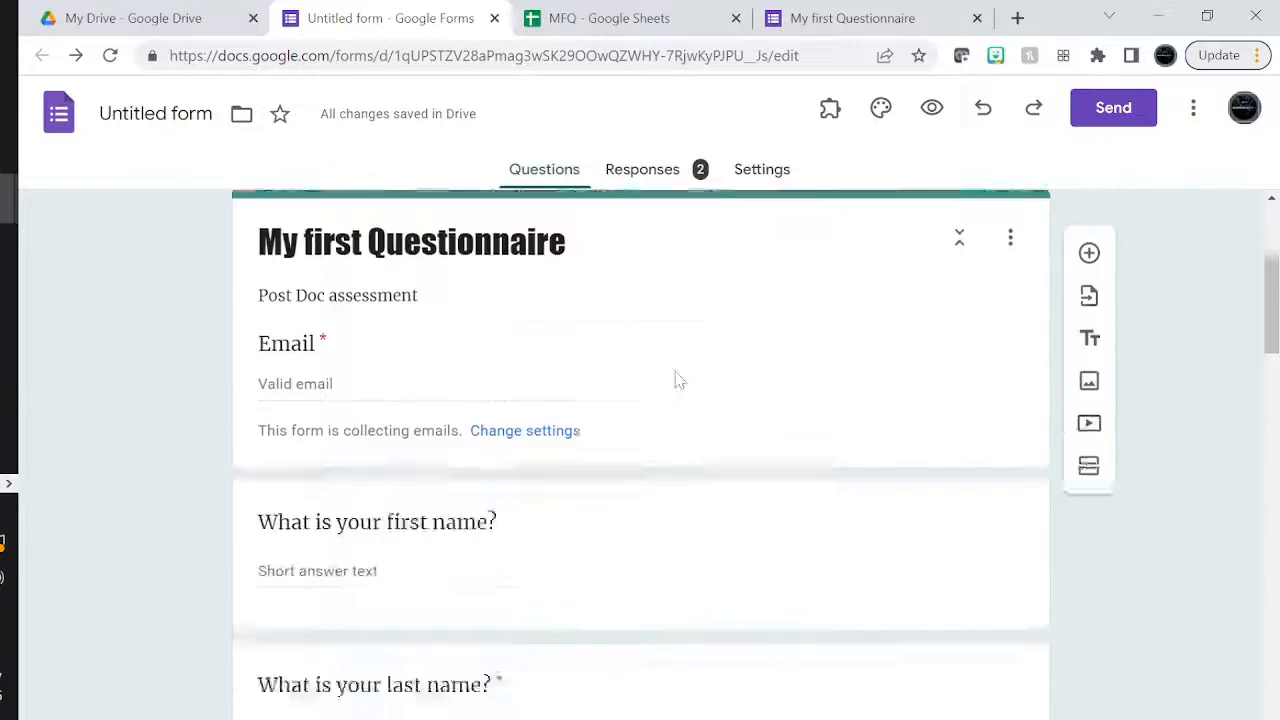
{"action": "scroll", "coordinate": [674, 378], "scroll_direction": "up", "scroll_amount": 9}
{"action": "scroll", "coordinate": [674, 378], "scroll_direction": "down", "scroll_amount": 3}
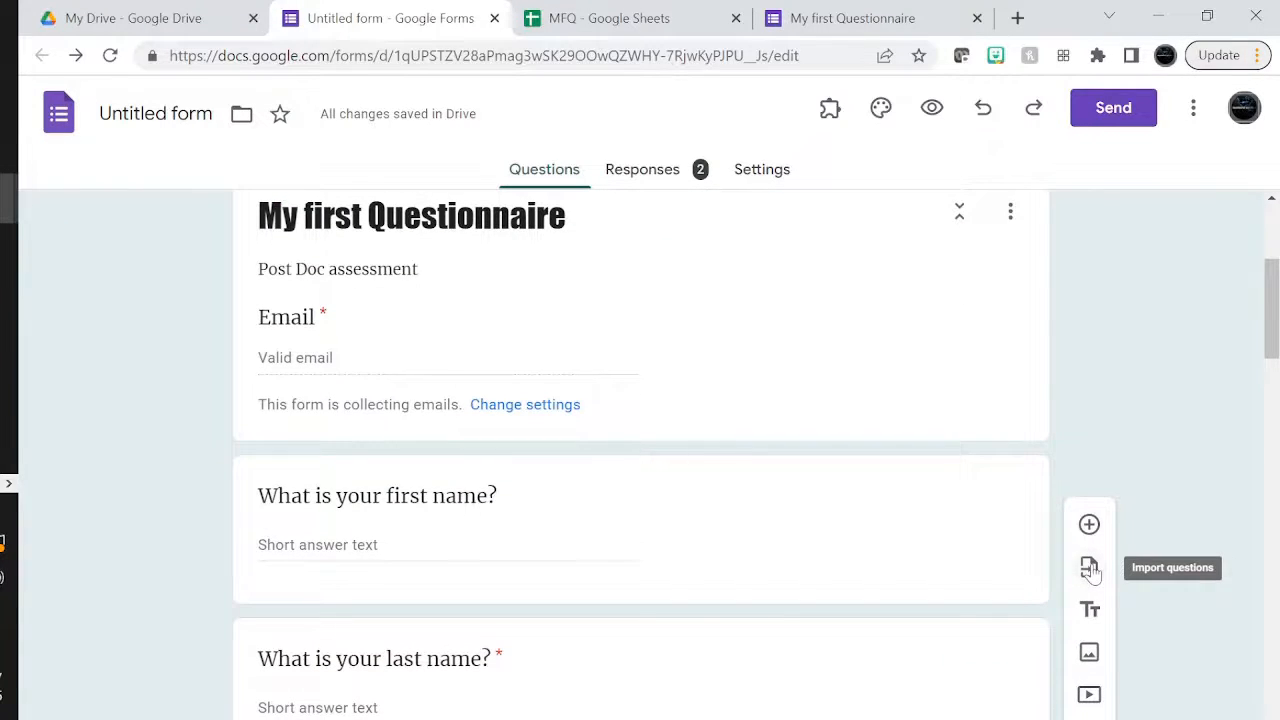
{"action": "left_click", "coordinate": [1090, 570]}
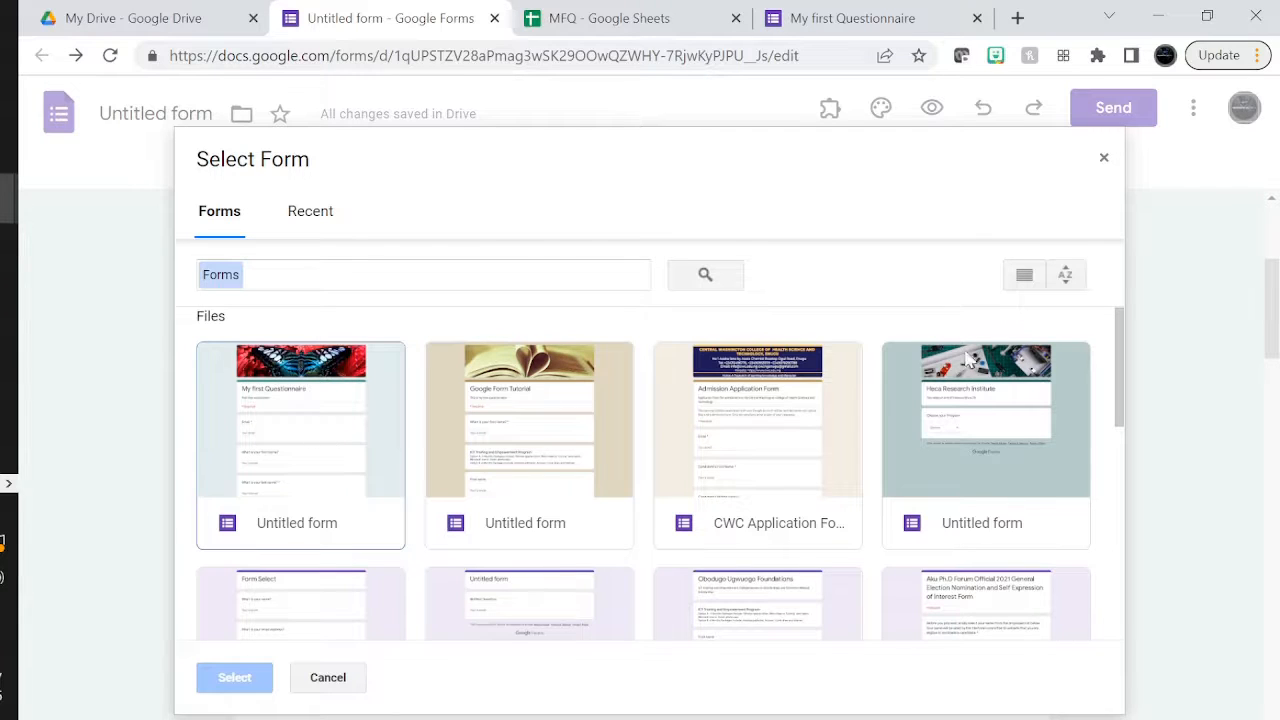
{"action": "left_click", "coordinate": [963, 412]}
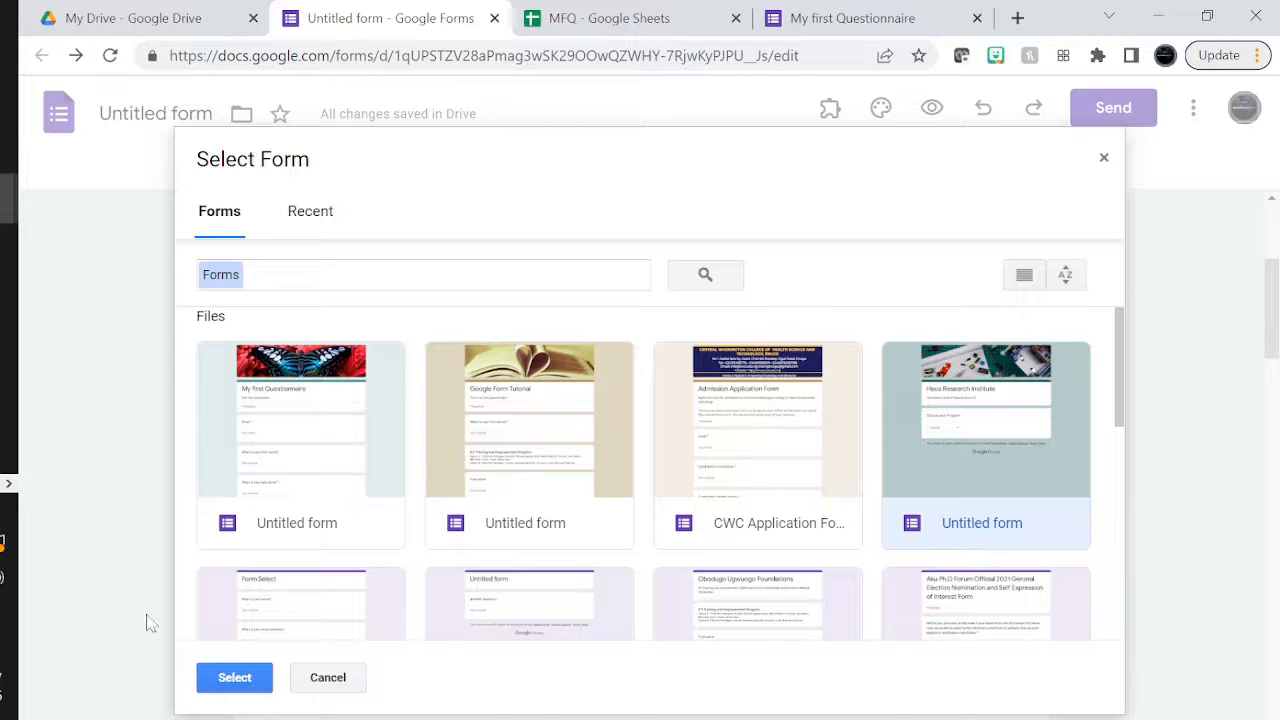
{"action": "left_click", "coordinate": [212, 677]}
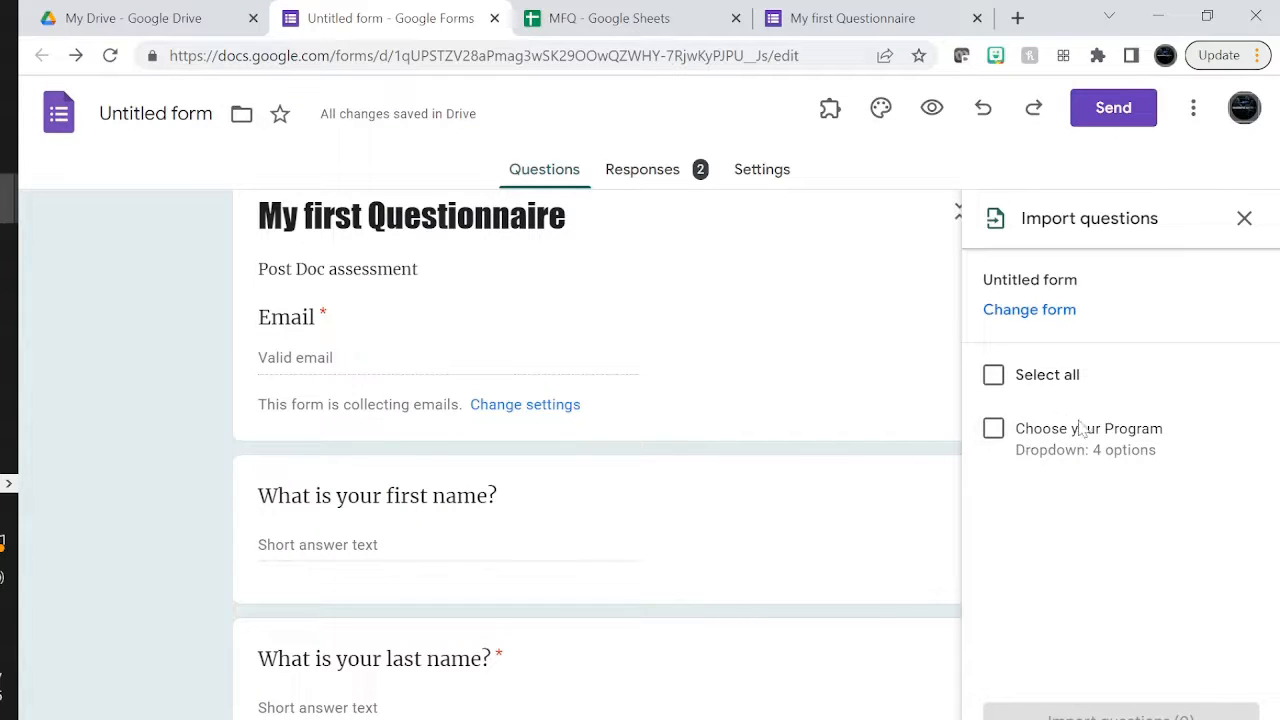
{"action": "left_click", "coordinate": [991, 386]}
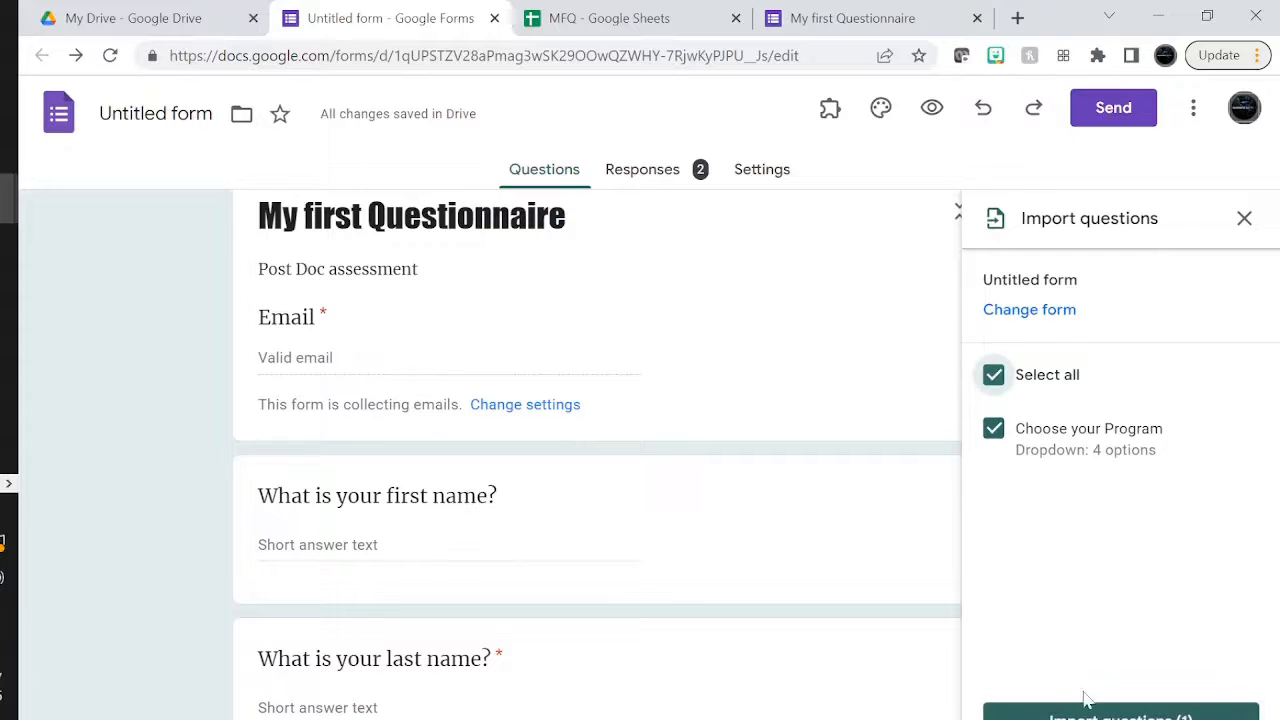
{"action": "left_click", "coordinate": [1088, 705]}
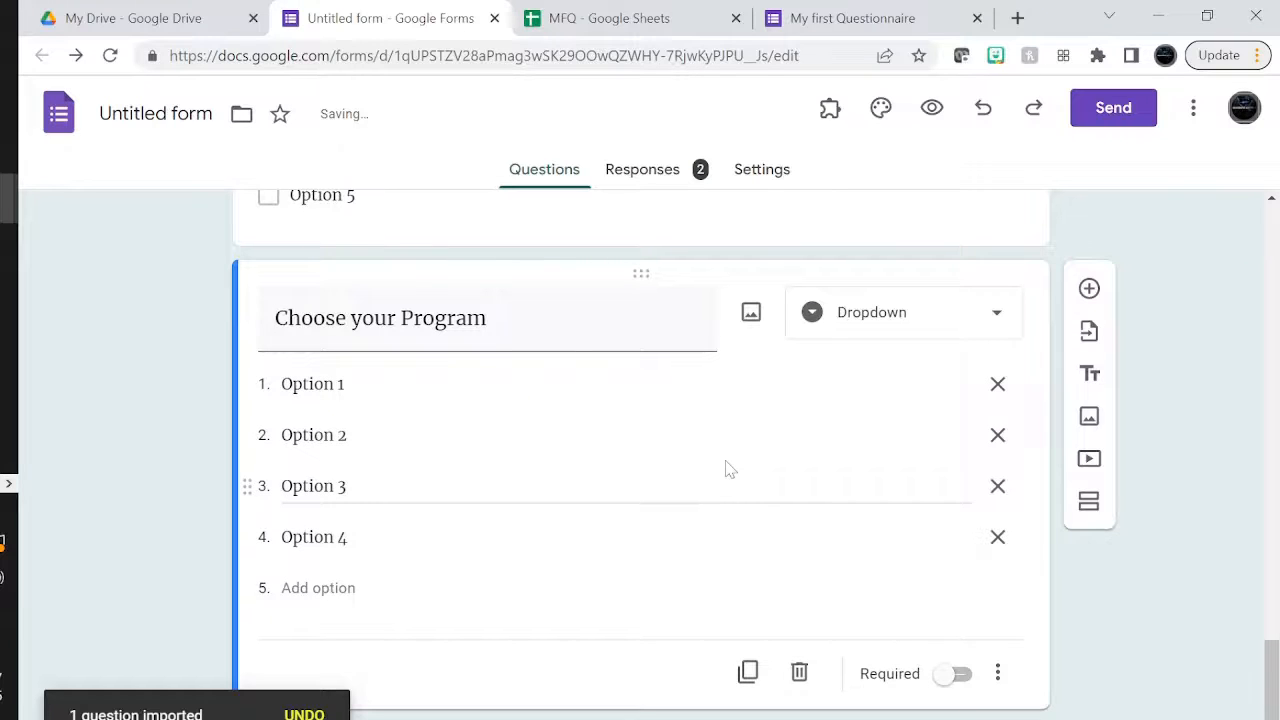
- Check where the imported question sits in the Main Survey section, and load the Google Form Tutorial form as the next import source
{"action": "scroll", "coordinate": [730, 470], "scroll_direction": "up", "scroll_amount": 6}
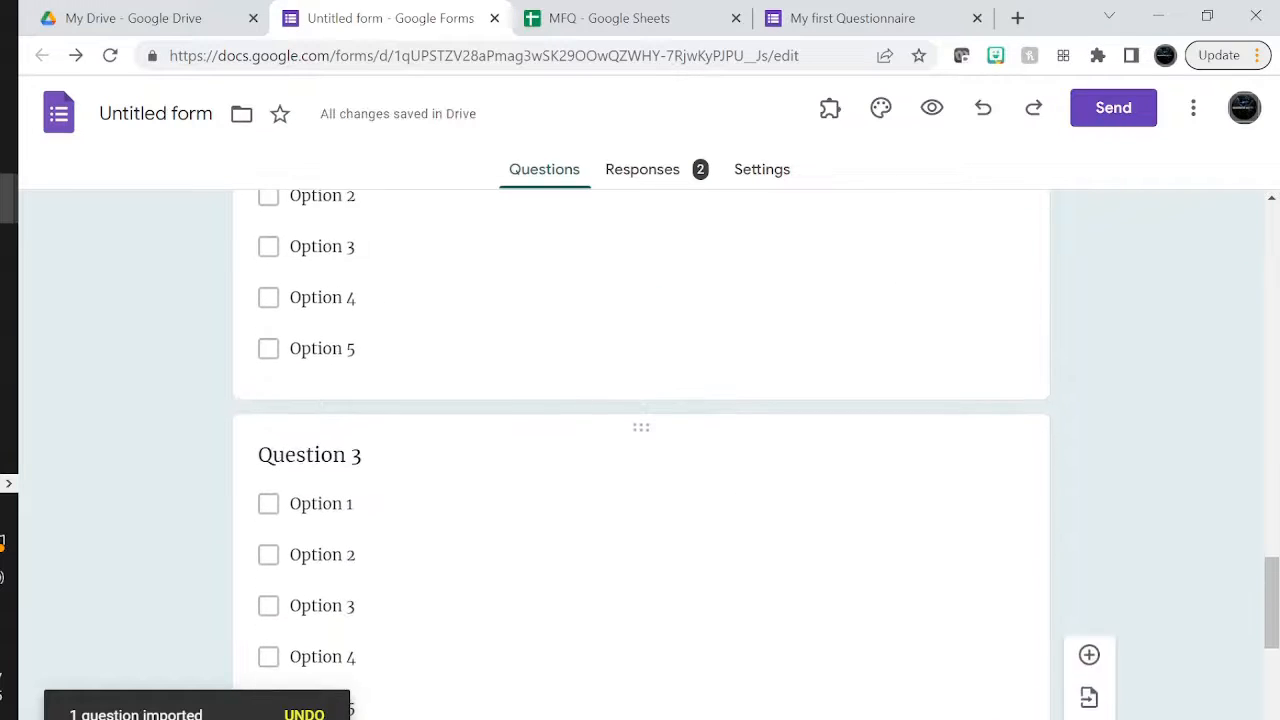
{"action": "scroll", "coordinate": [726, 466], "scroll_direction": "up", "scroll_amount": 5}
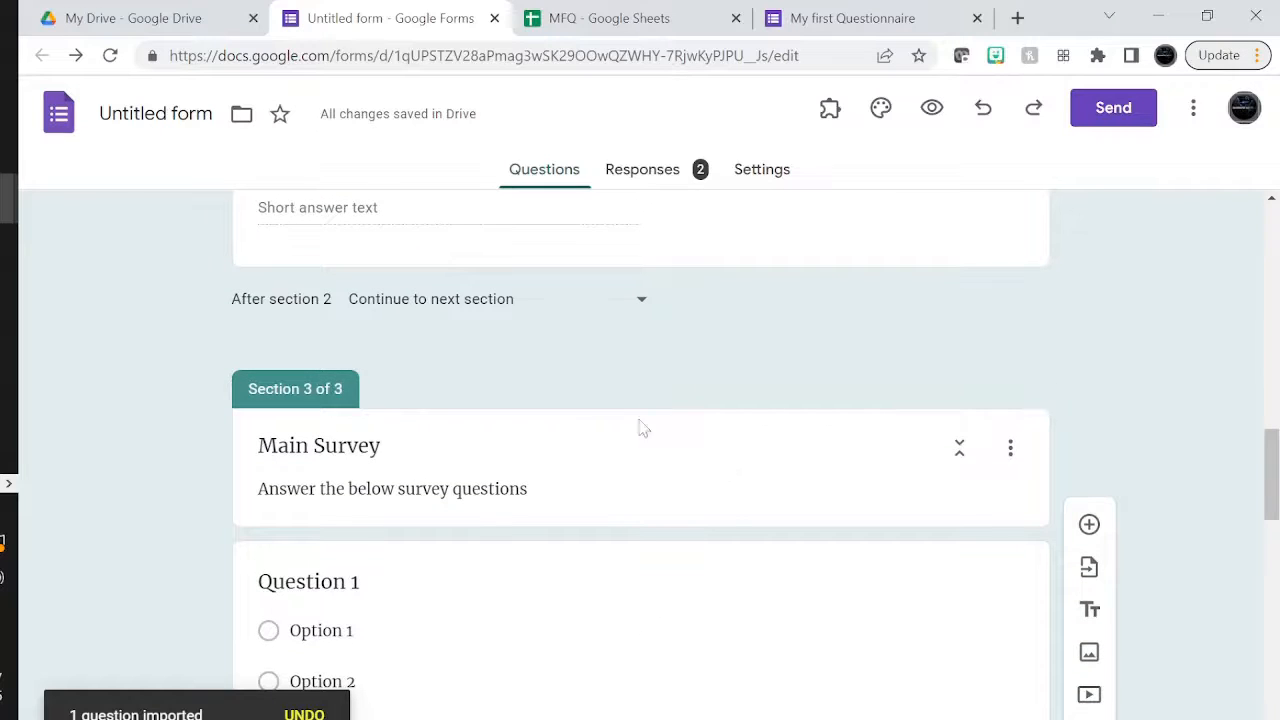
{"action": "scroll", "coordinate": [637, 443], "scroll_direction": "down", "scroll_amount": 10}
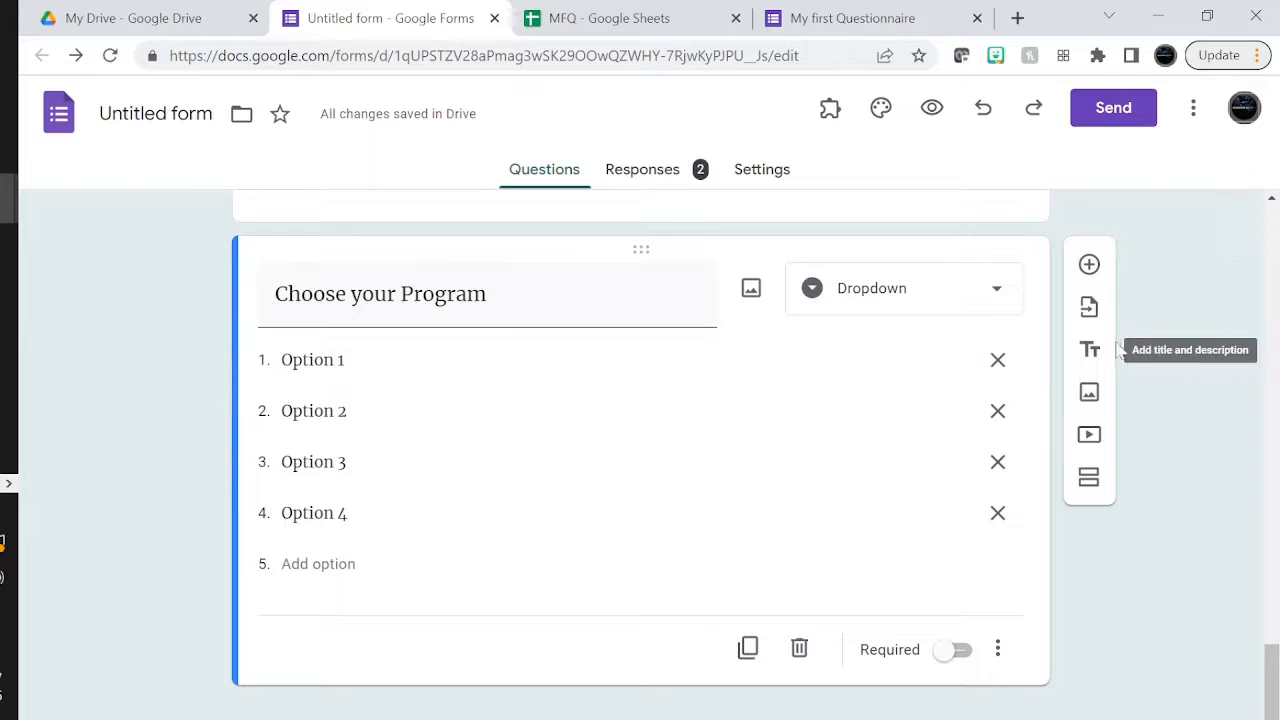
{"action": "left_click", "coordinate": [1089, 308]}
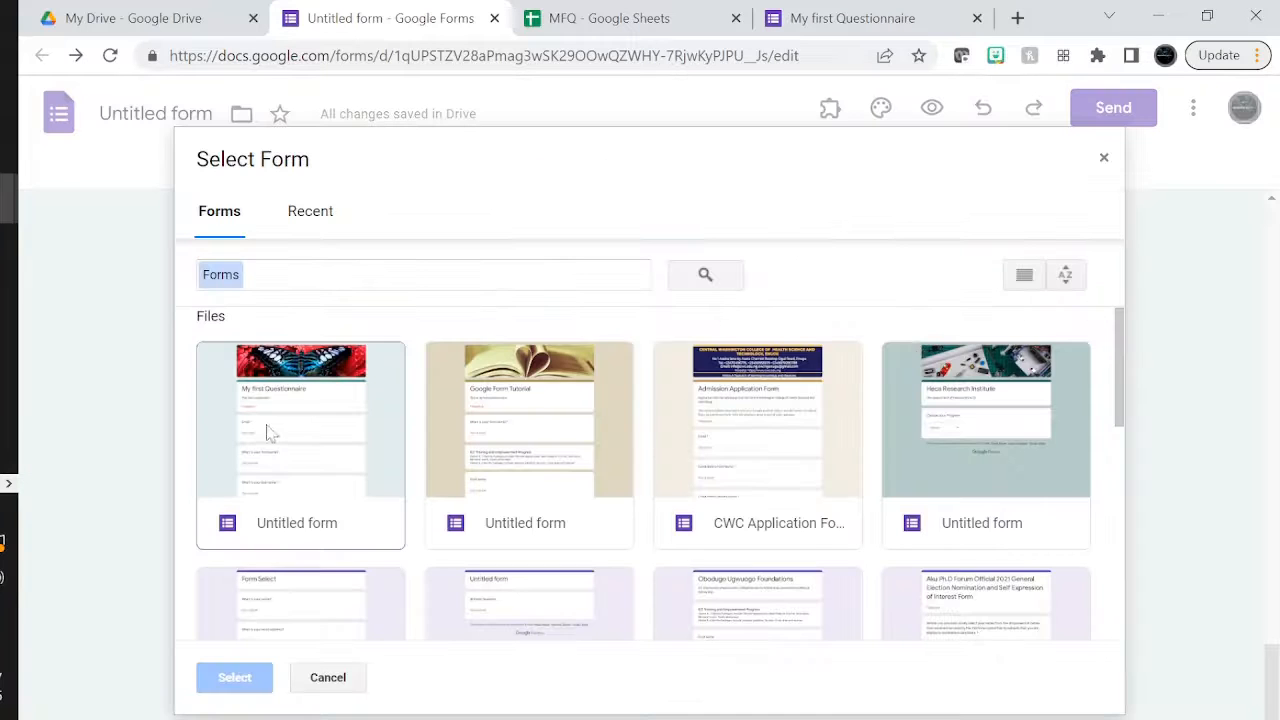
{"action": "scroll", "coordinate": [555, 452], "scroll_direction": "down", "scroll_amount": 1}
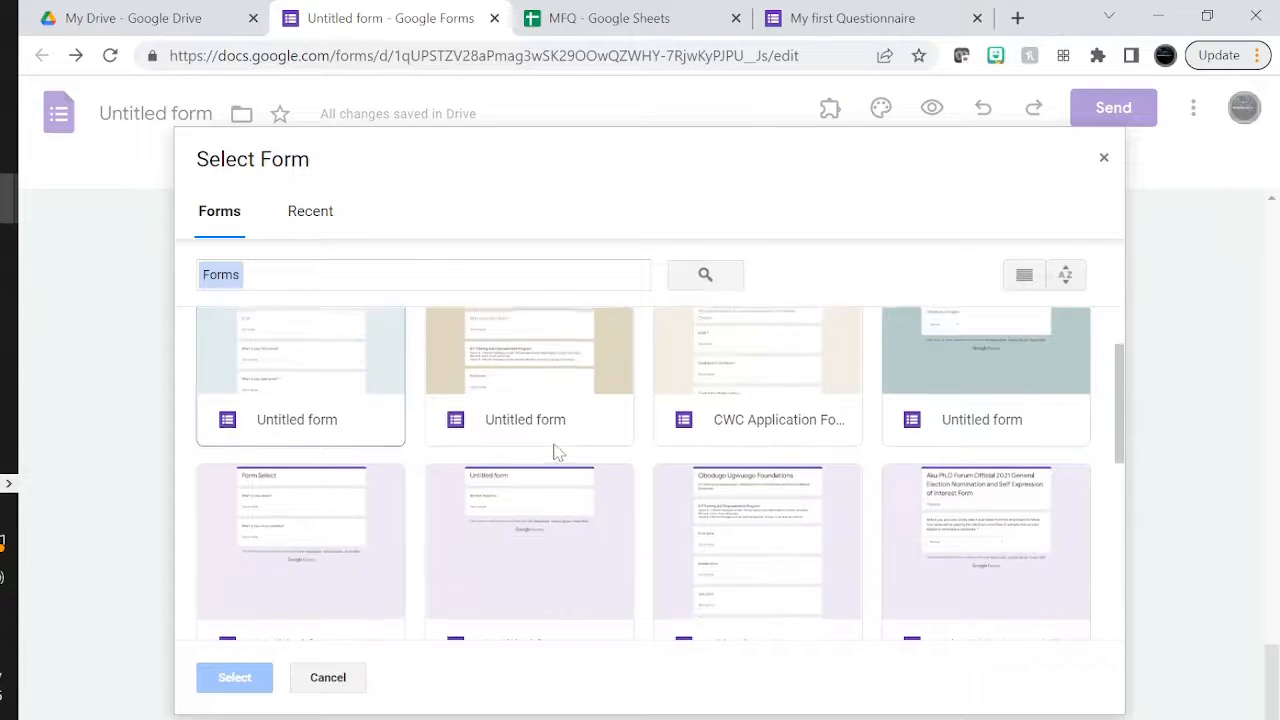
{"action": "scroll", "coordinate": [555, 452], "scroll_direction": "up", "scroll_amount": 1}
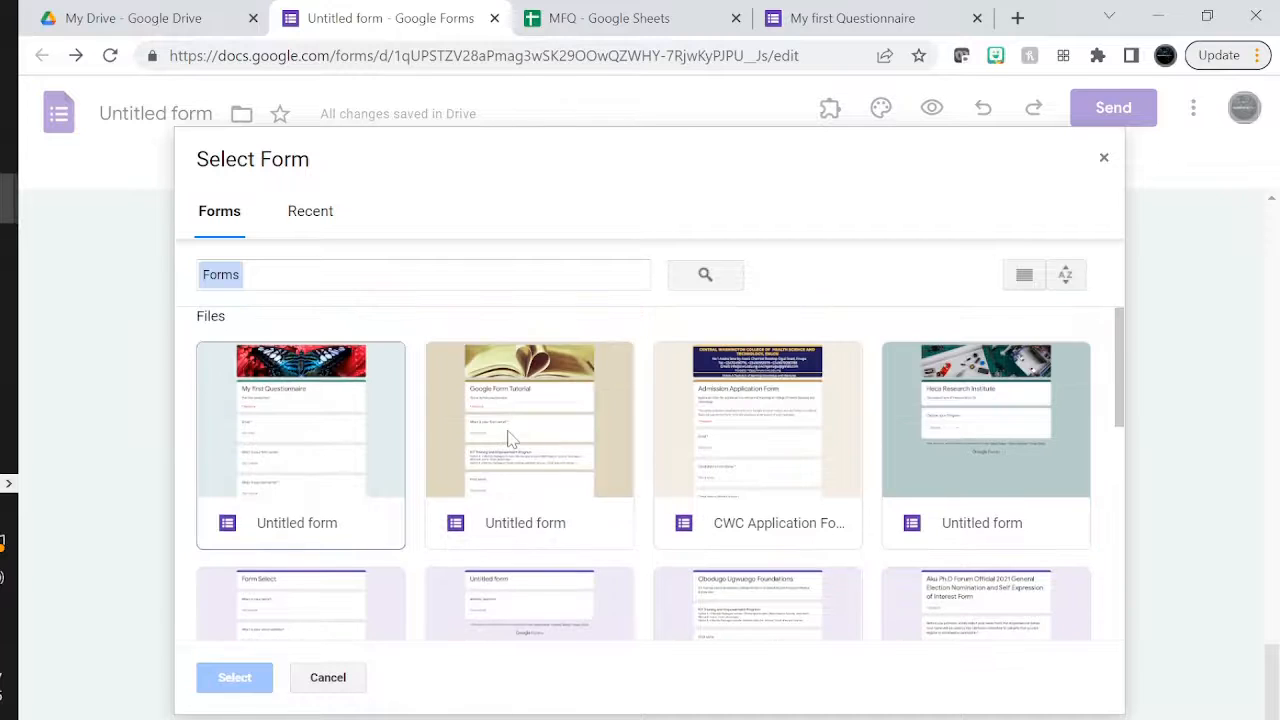
{"action": "left_click", "coordinate": [510, 438]}
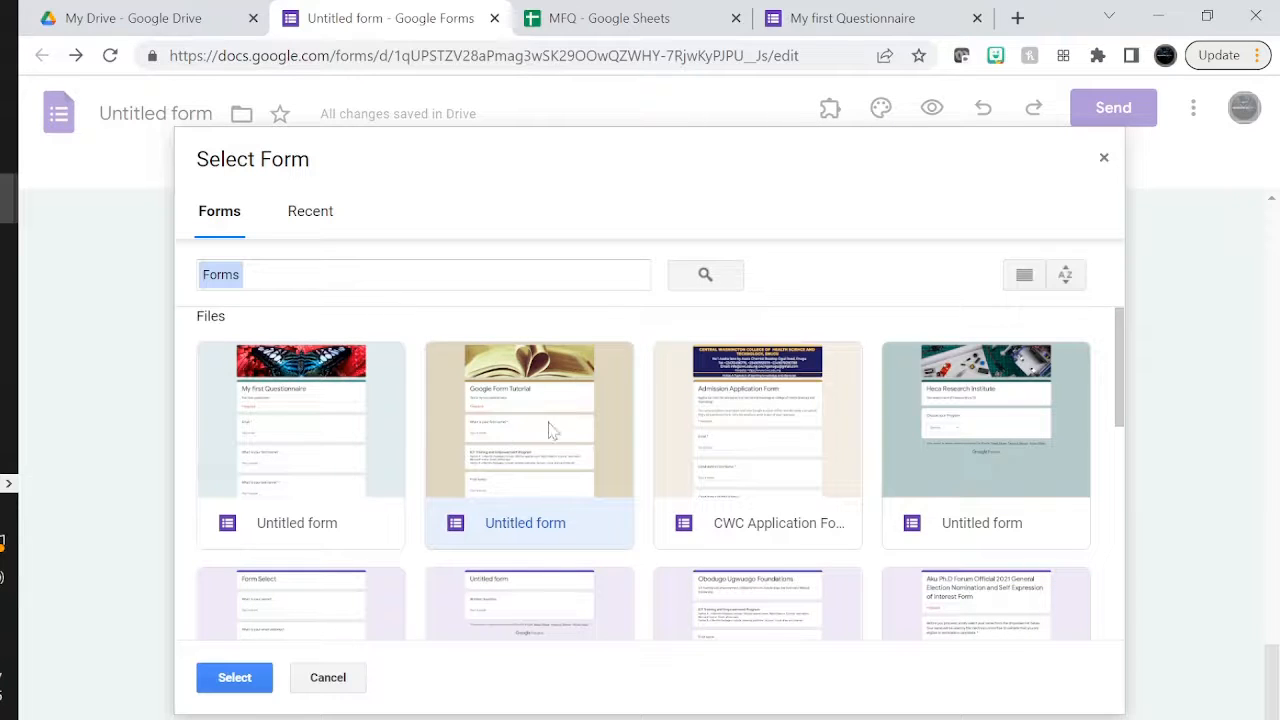
{"action": "left_click", "coordinate": [229, 677]}
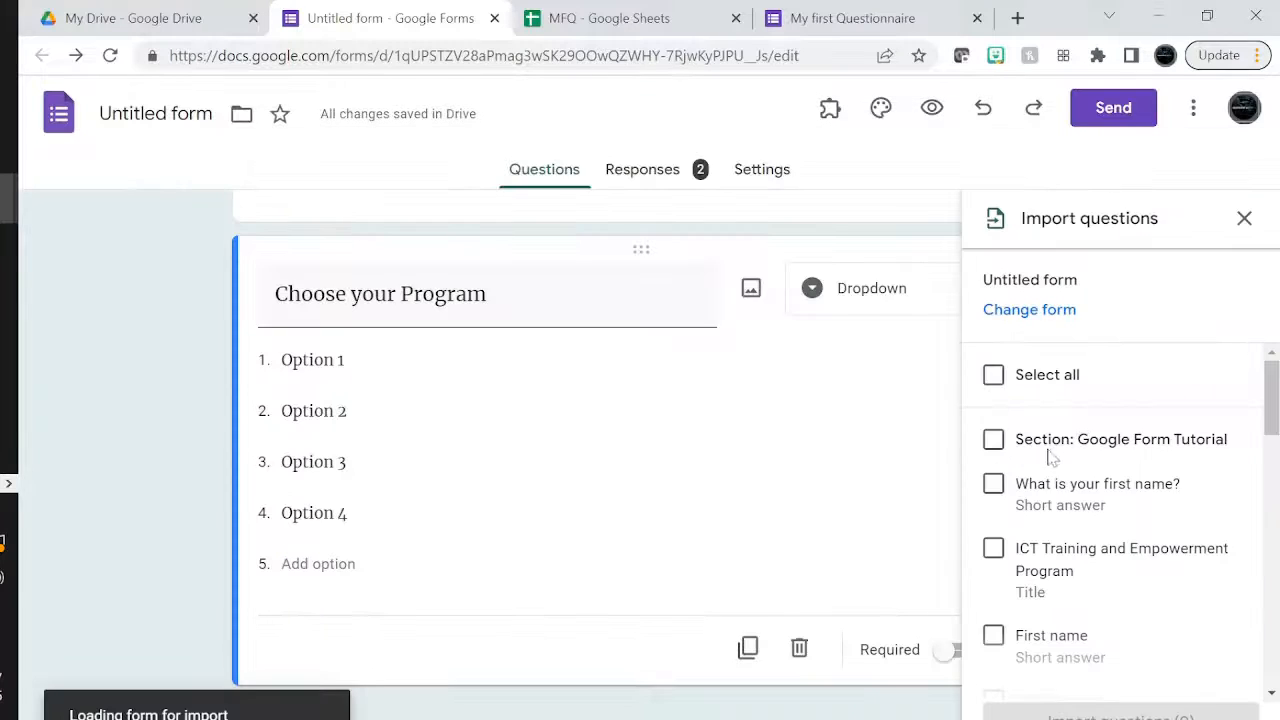
{"action": "left_click", "coordinate": [994, 377]}
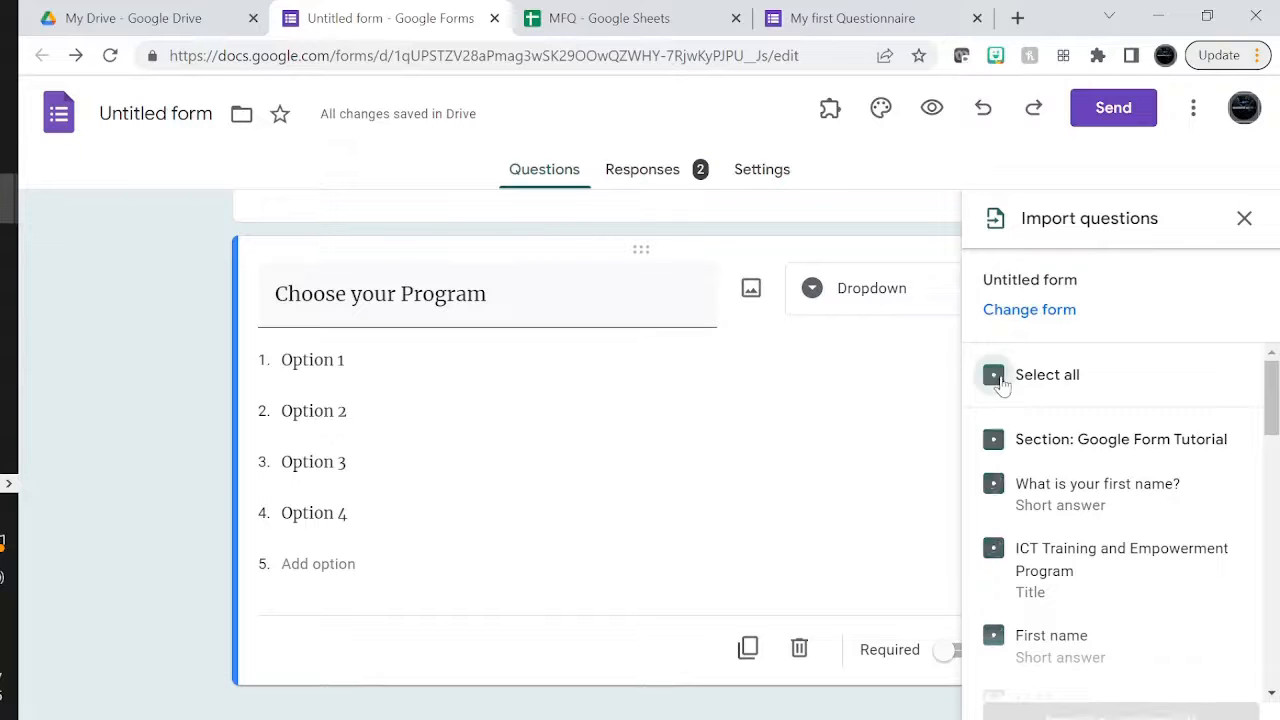
{"action": "scroll", "coordinate": [1190, 568], "scroll_direction": "down", "scroll_amount": 1}
{"action": "left_click", "coordinate": [993, 490]}
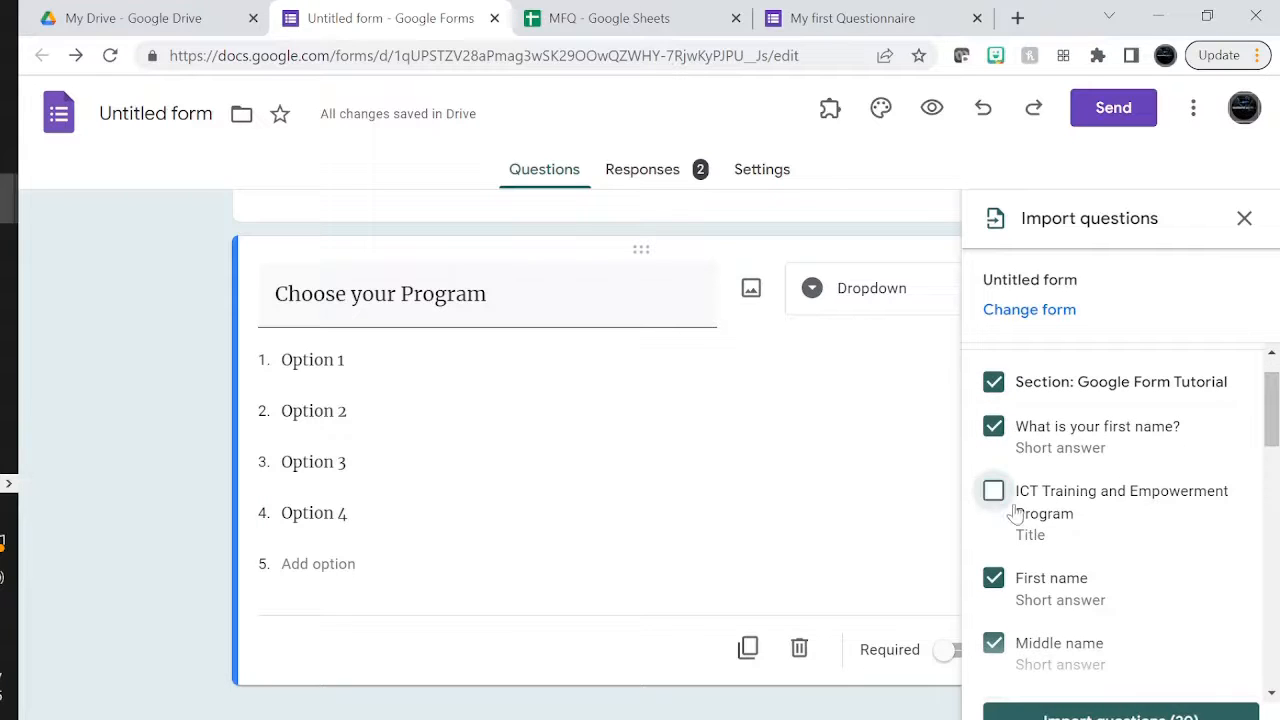
{"action": "scroll", "coordinate": [1163, 553], "scroll_direction": "down", "scroll_amount": 1}
{"action": "scroll", "coordinate": [1160, 552], "scroll_direction": "down", "scroll_amount": 3}
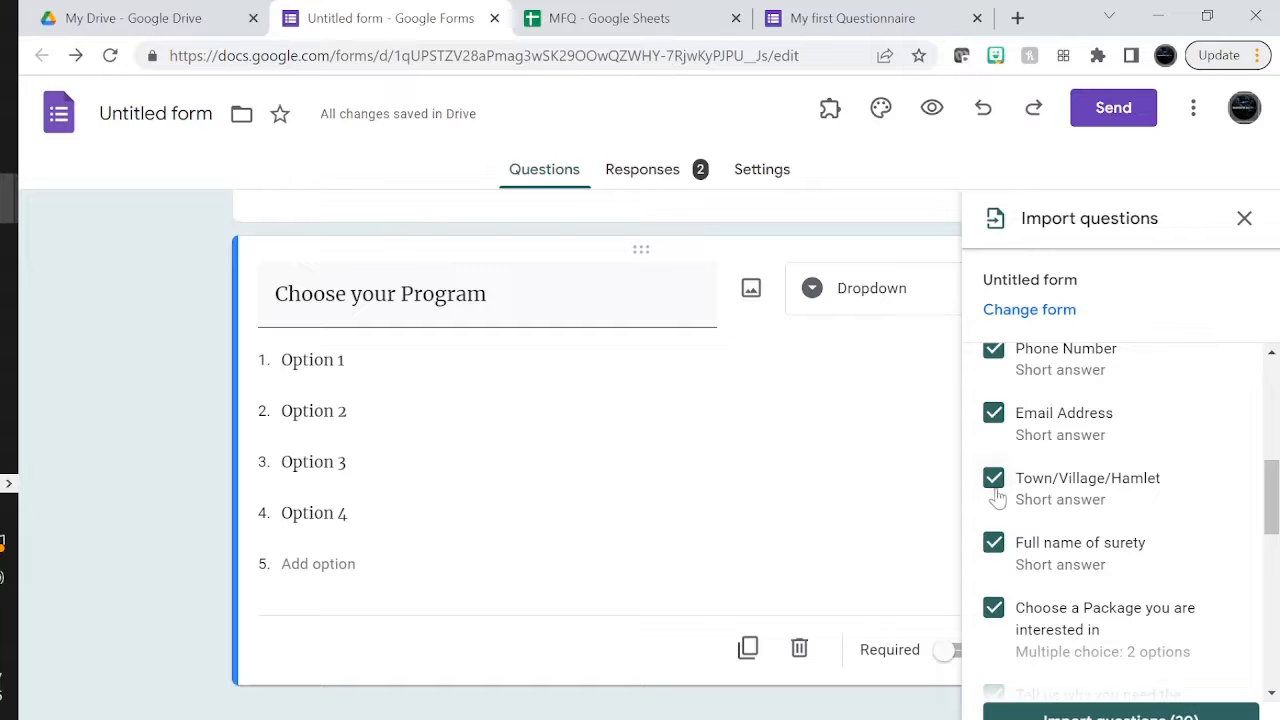
{"action": "left_click", "coordinate": [994, 480]}
{"action": "scroll", "coordinate": [995, 488], "scroll_direction": "down", "scroll_amount": 3}
{"action": "left_click", "coordinate": [993, 420]}
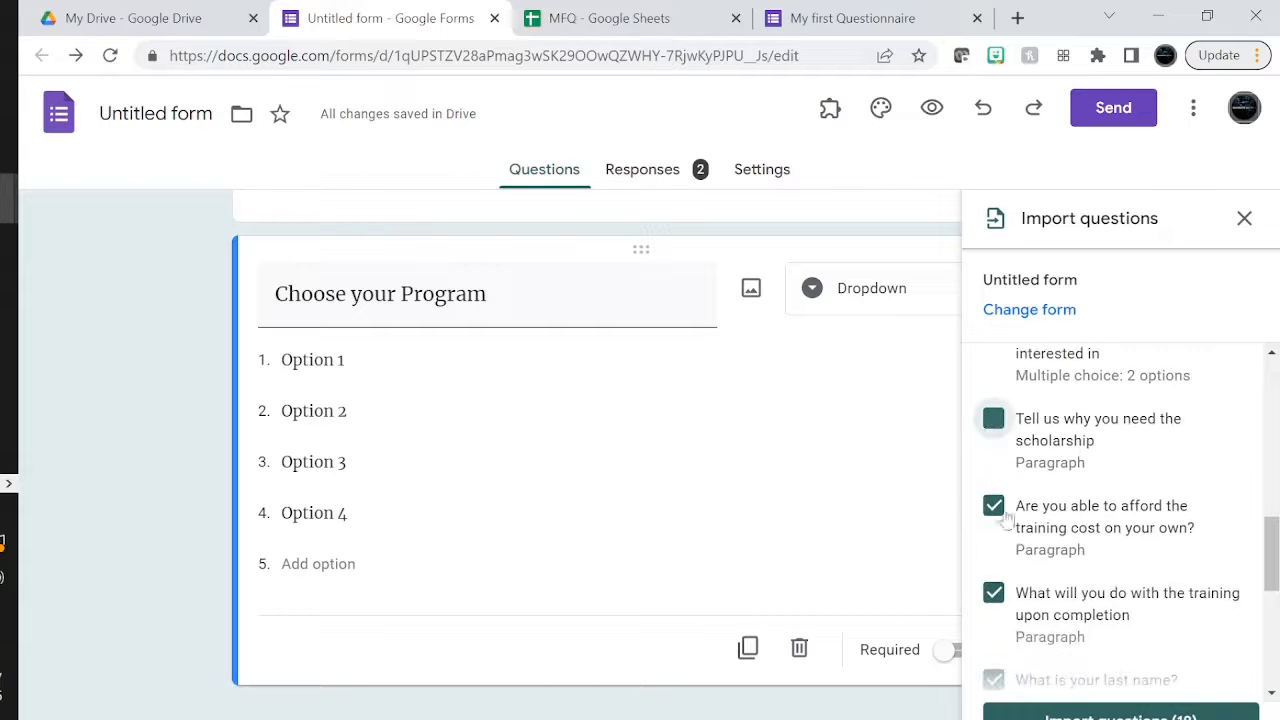
{"action": "left_click", "coordinate": [995, 508]}
{"action": "scroll", "coordinate": [1001, 528], "scroll_direction": "up", "scroll_amount": 10}
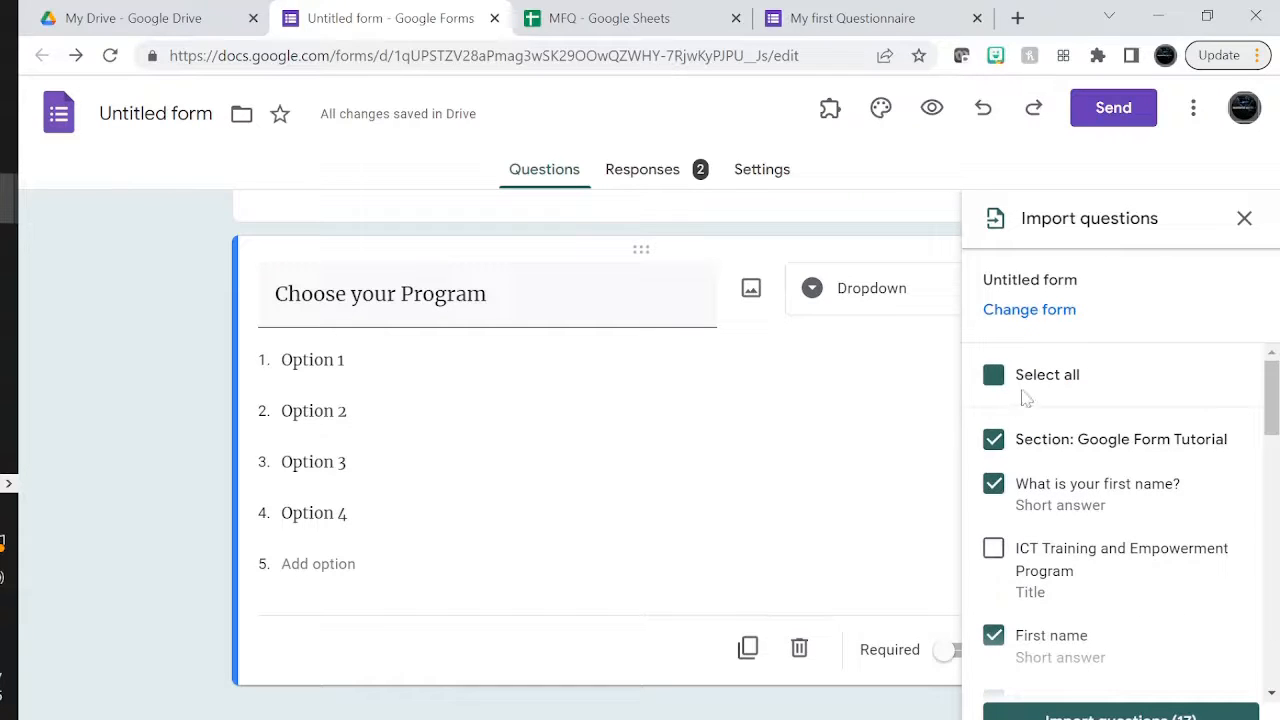
{"action": "left_click", "coordinate": [993, 376]}
{"action": "left_click", "coordinate": [993, 376]}
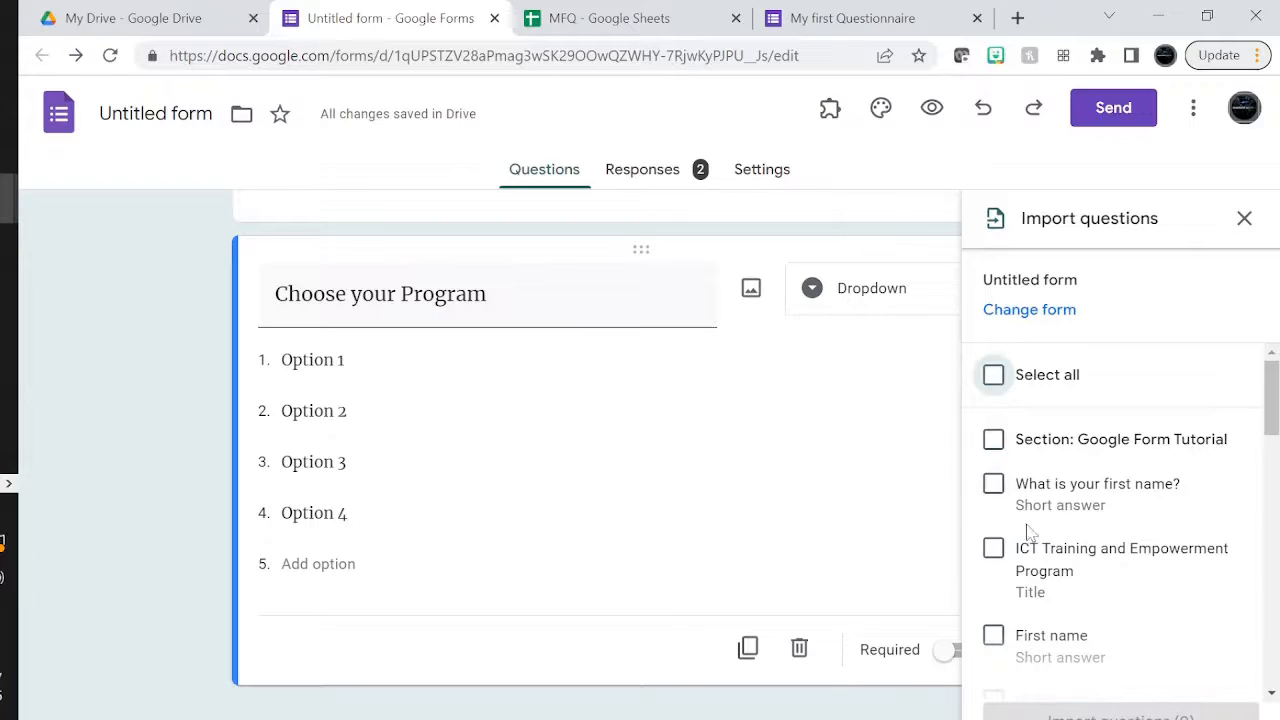
- Import the Full name of surety and Tell us why you need the scholarship questions plus the Izzy Switch video from the loaded form
{"action": "scroll", "coordinate": [1040, 580], "scroll_direction": "down", "scroll_amount": 5}
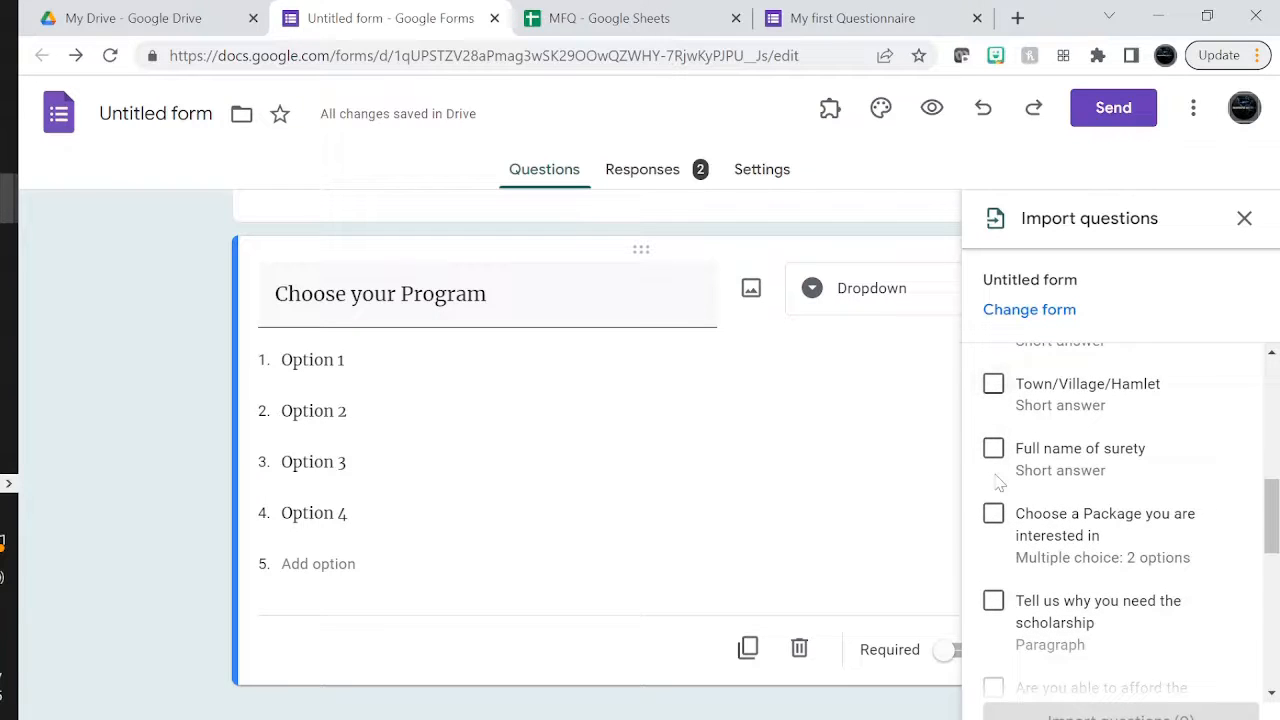
{"action": "left_click", "coordinate": [994, 452]}
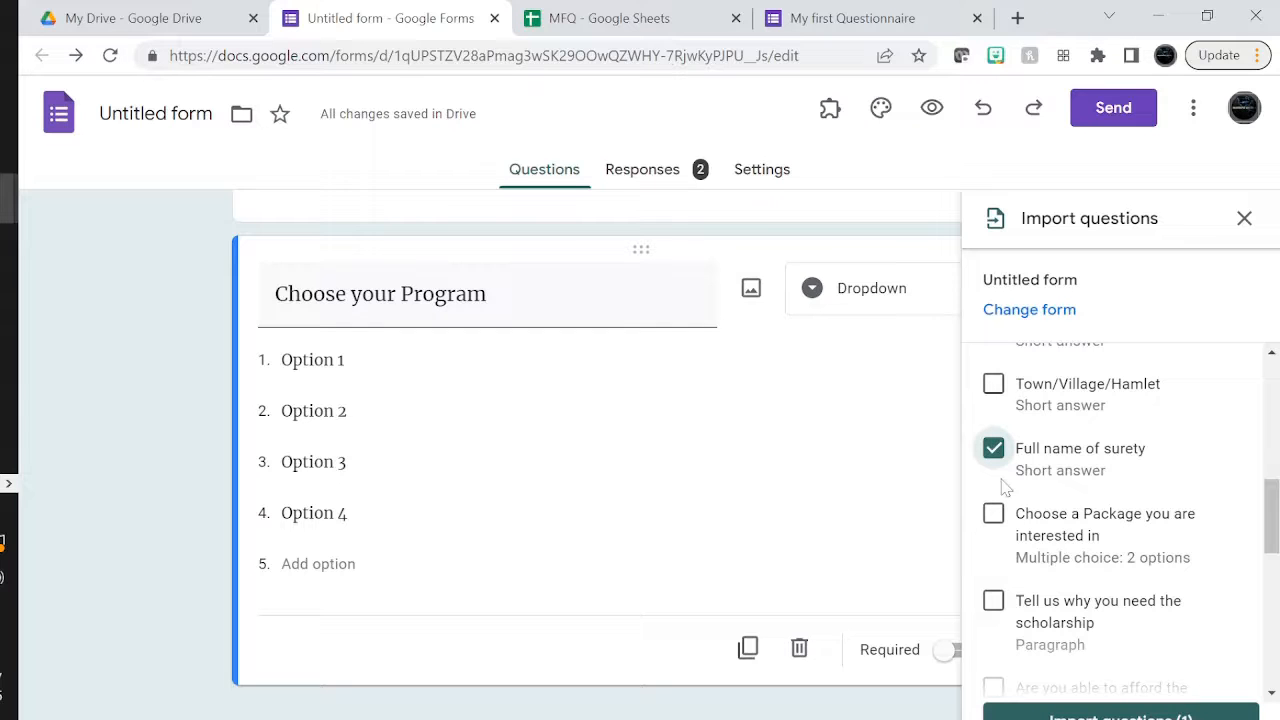
{"action": "left_click", "coordinate": [993, 600]}
{"action": "scroll", "coordinate": [995, 600], "scroll_direction": "down", "scroll_amount": 5}
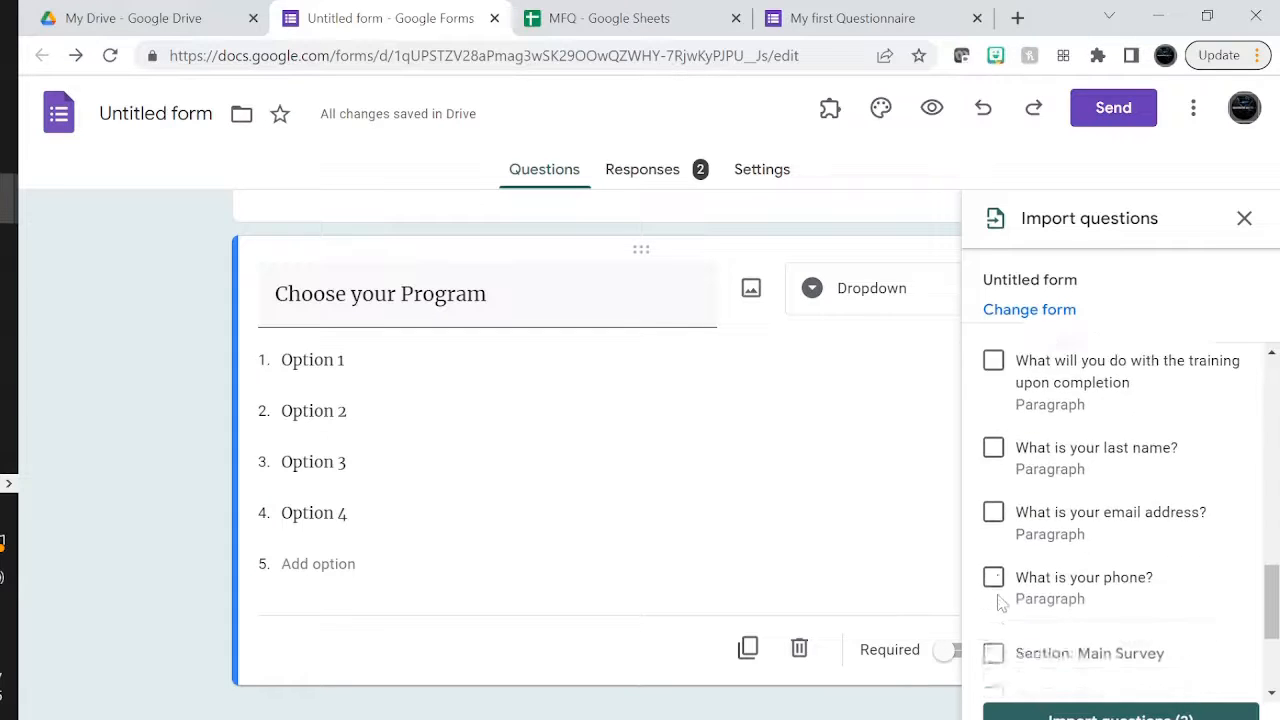
{"action": "scroll", "coordinate": [998, 600], "scroll_direction": "down", "scroll_amount": 1}
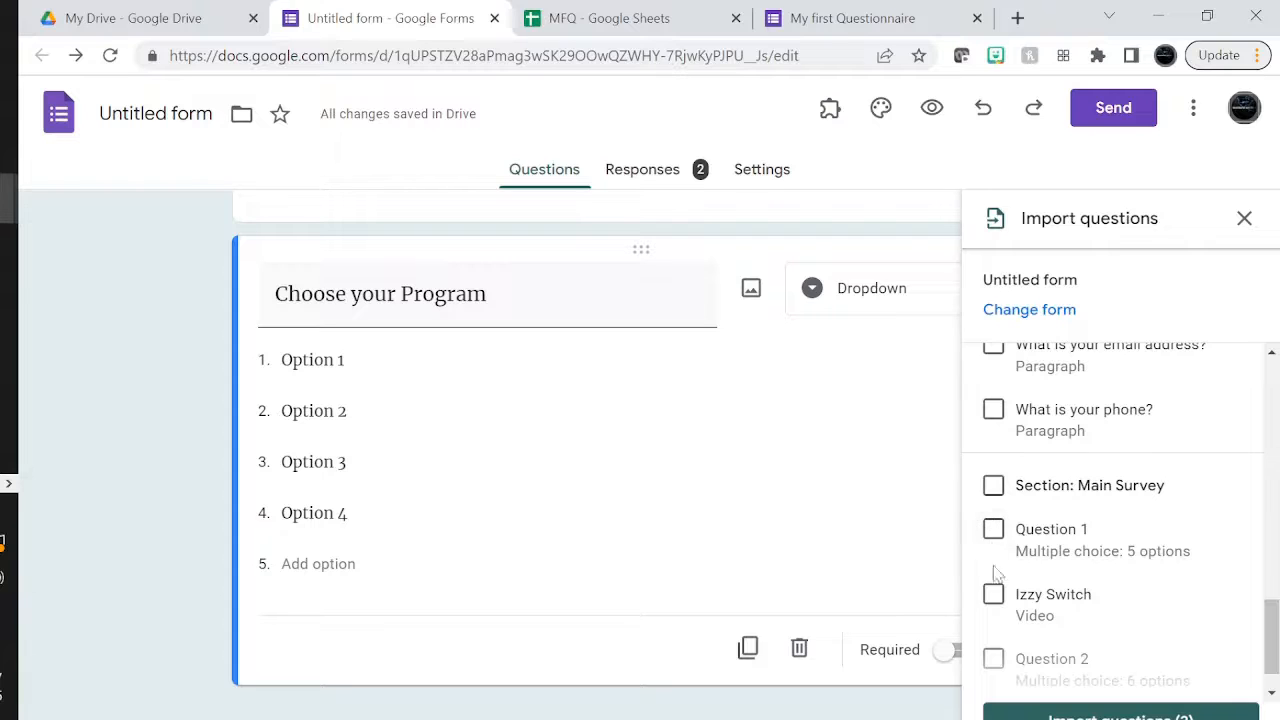
{"action": "left_click", "coordinate": [992, 598]}
{"action": "scroll", "coordinate": [992, 608], "scroll_direction": "down", "scroll_amount": 1}
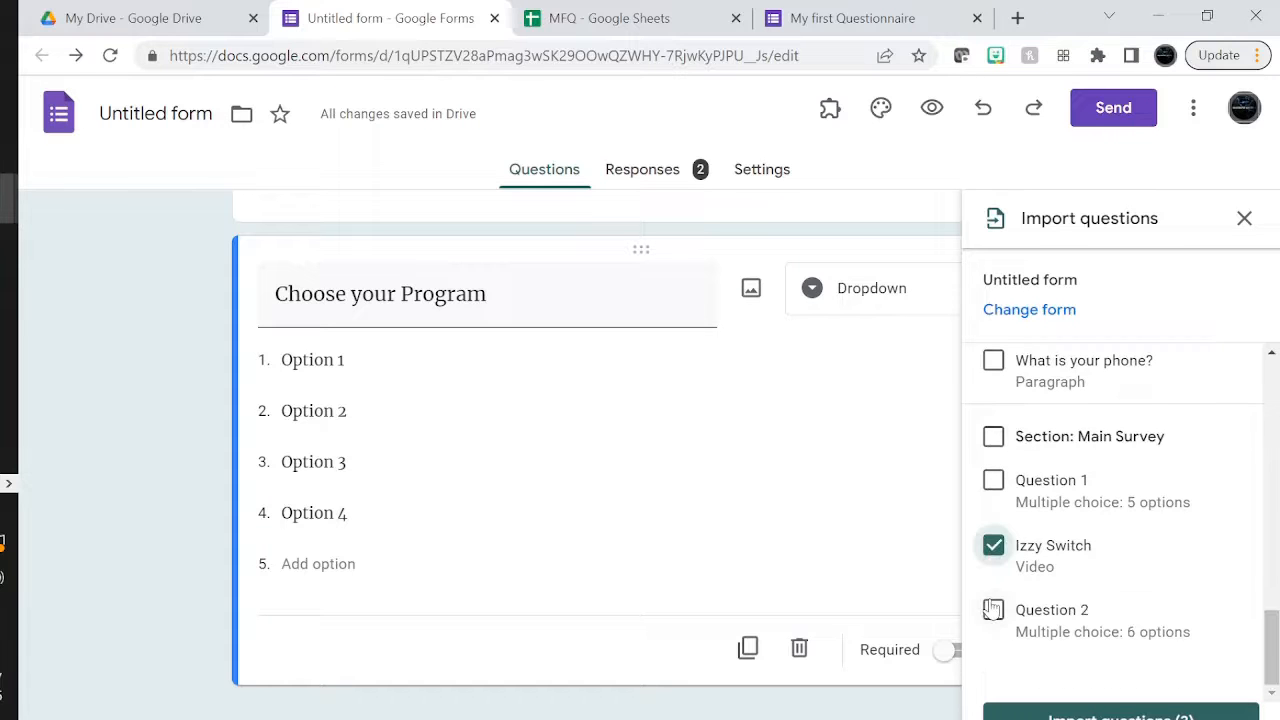
{"action": "left_click", "coordinate": [1052, 714]}
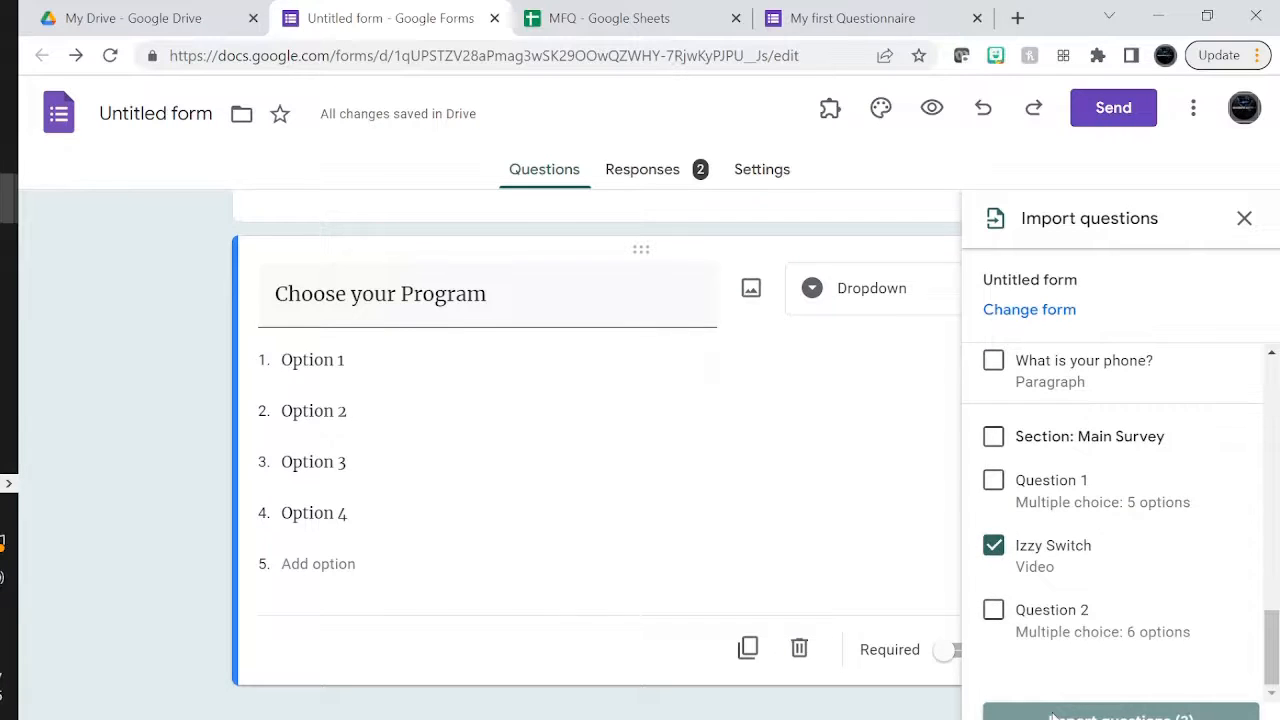
- Review the newly imported items at the end of the form and the questions preceding them, up to Question 3
{"action": "scroll", "coordinate": [675, 572], "scroll_direction": "down", "scroll_amount": 4}
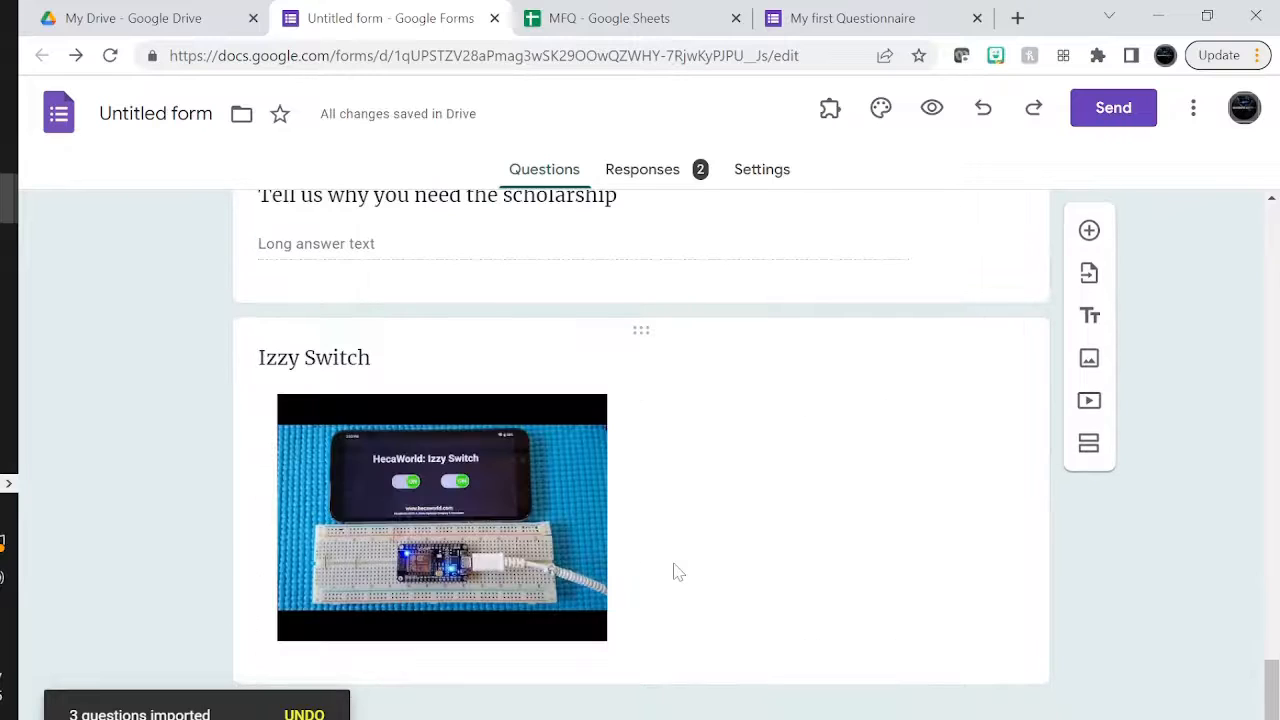
{"action": "scroll", "coordinate": [590, 635], "scroll_direction": "up", "scroll_amount": 2}
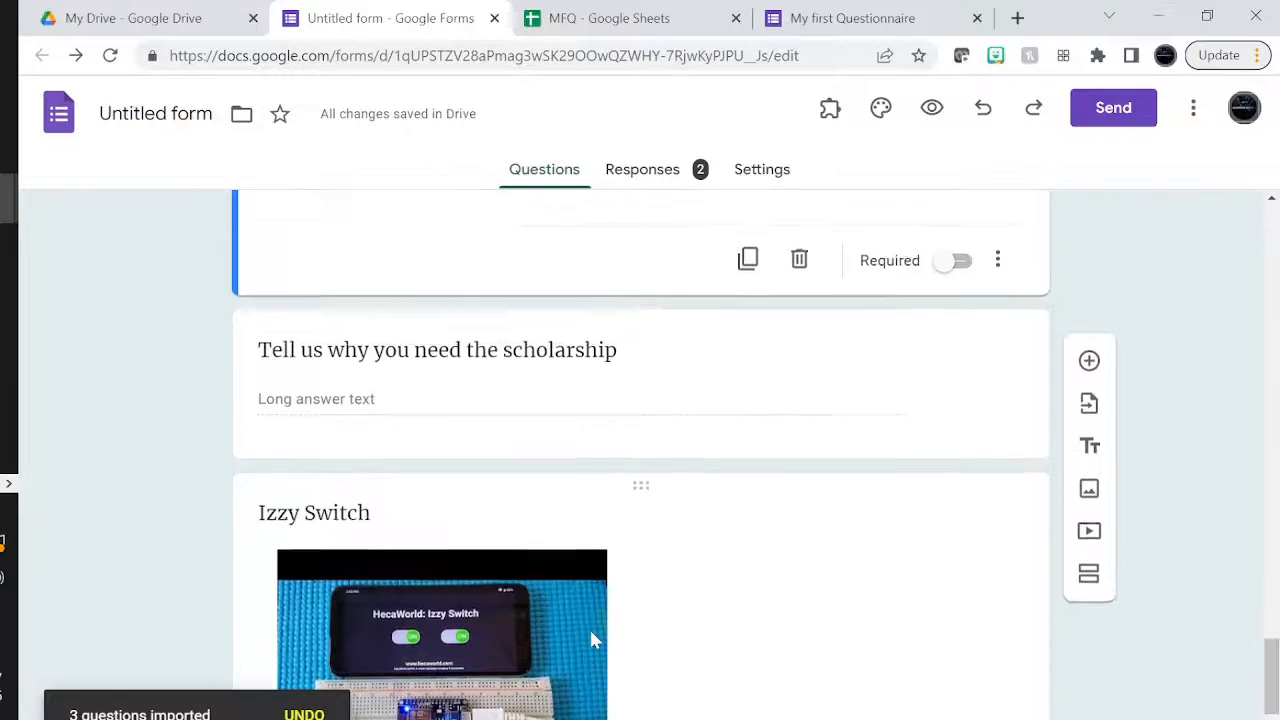
{"action": "scroll", "coordinate": [588, 630], "scroll_direction": "down", "scroll_amount": 2}
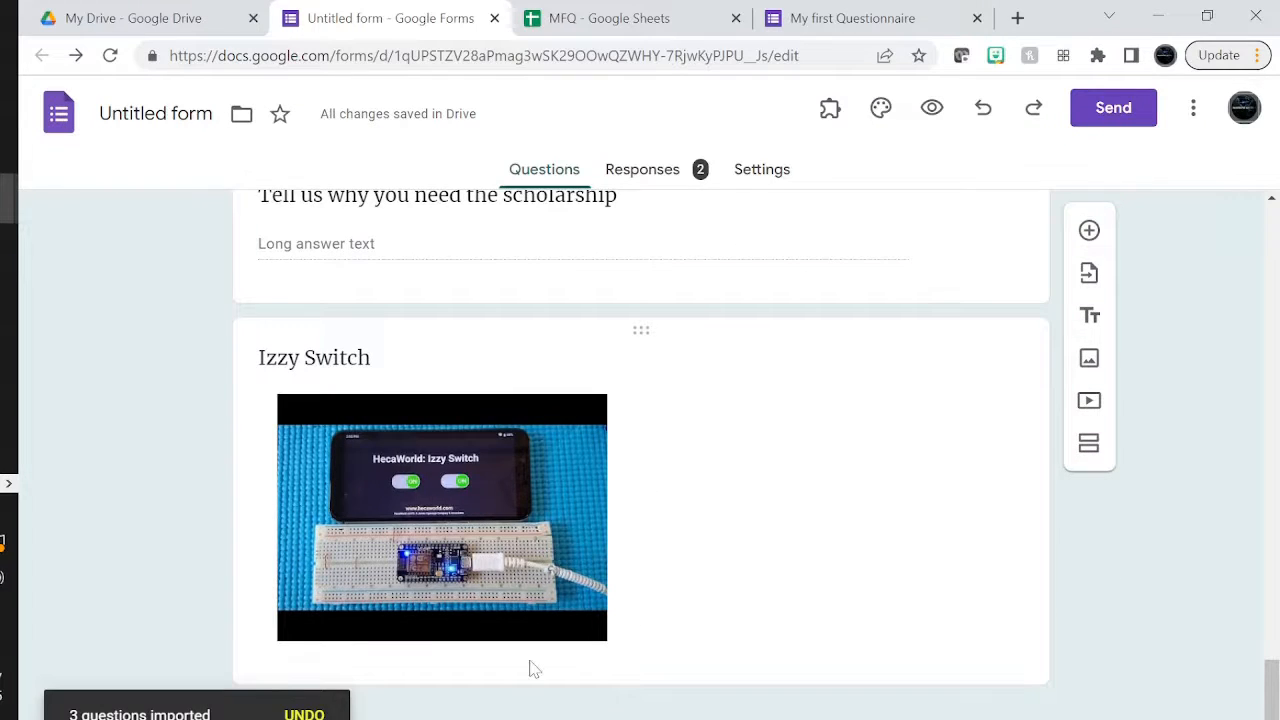
{"action": "scroll", "coordinate": [533, 668], "scroll_direction": "up", "scroll_amount": 10}
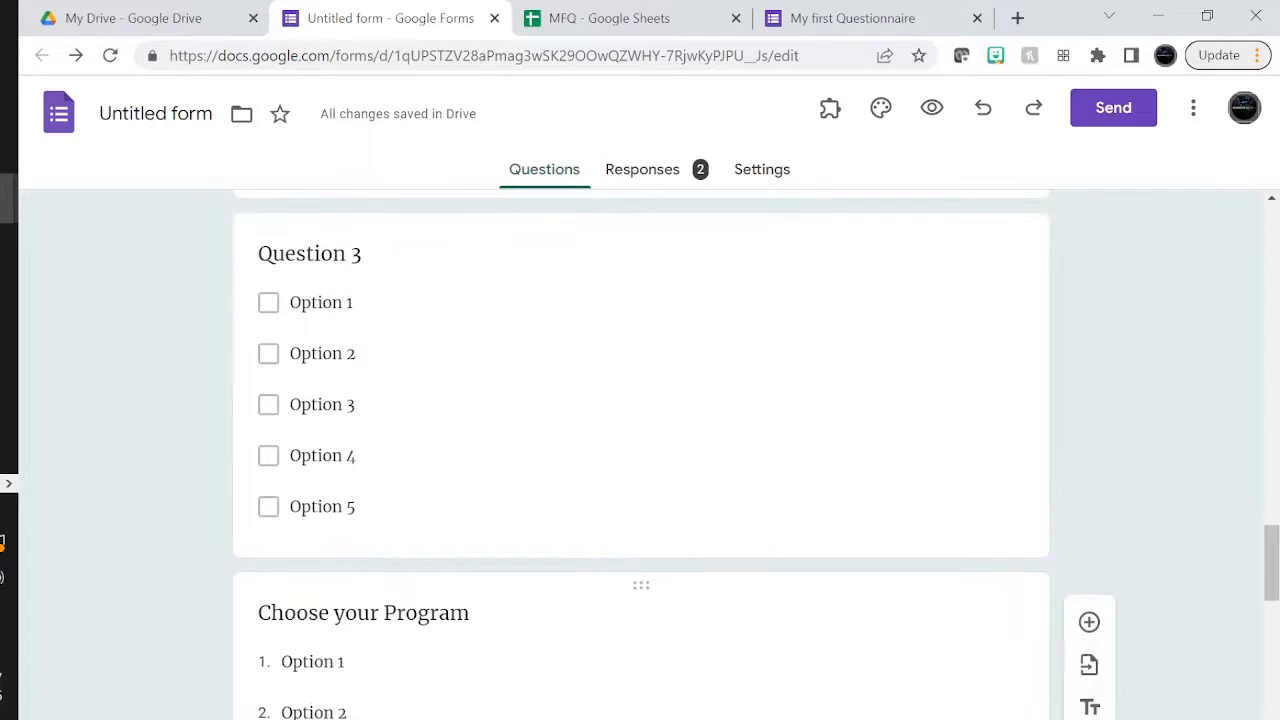
{"action": "scroll", "coordinate": [529, 668], "scroll_direction": "up", "scroll_amount": 1}
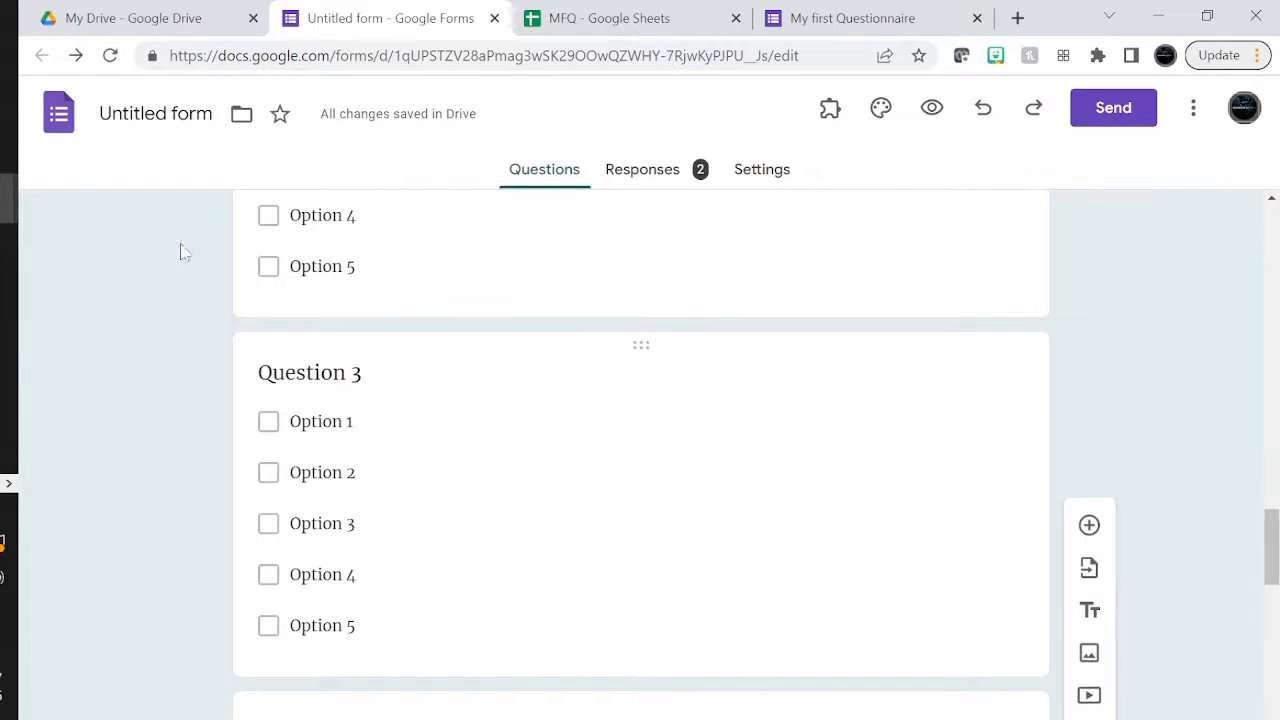
- Switch to the respondent's My first Questionnaire window, start another response, autofill the email, first name and last name, and continue to Additional Data
{"action": "mouse_move", "coordinate": [8, 199]}
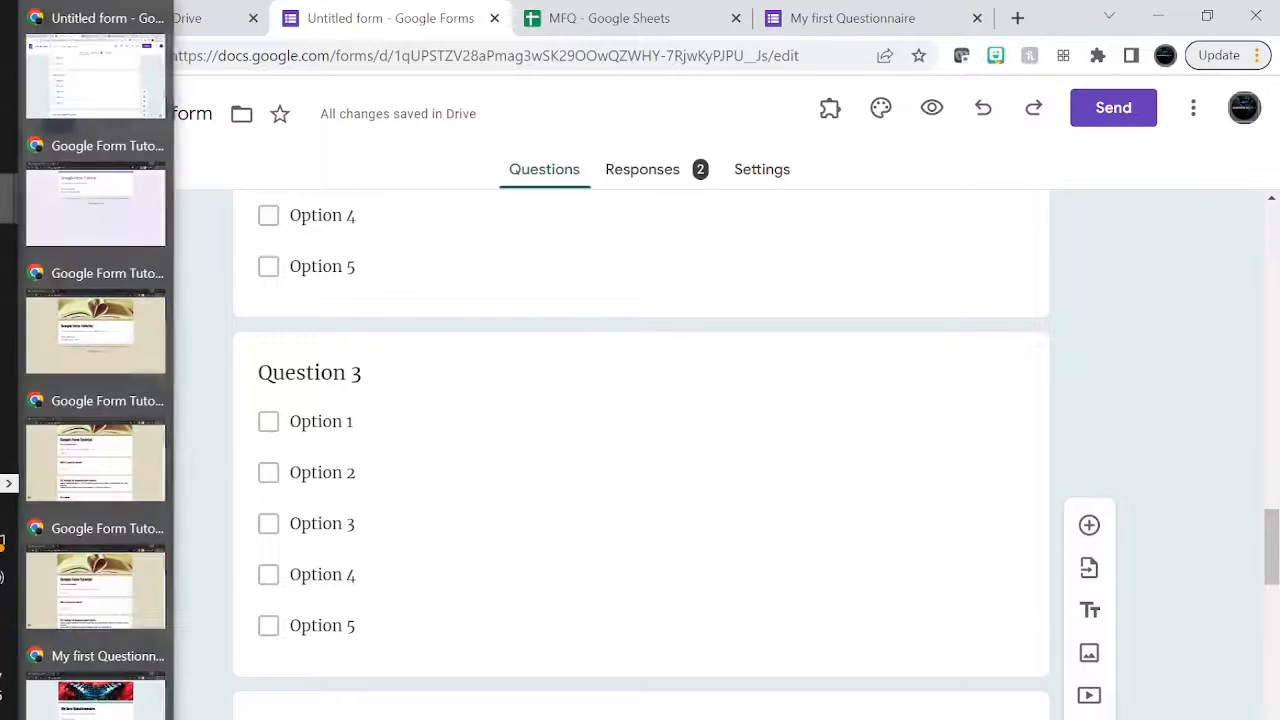
{"action": "left_click", "coordinate": [96, 700]}
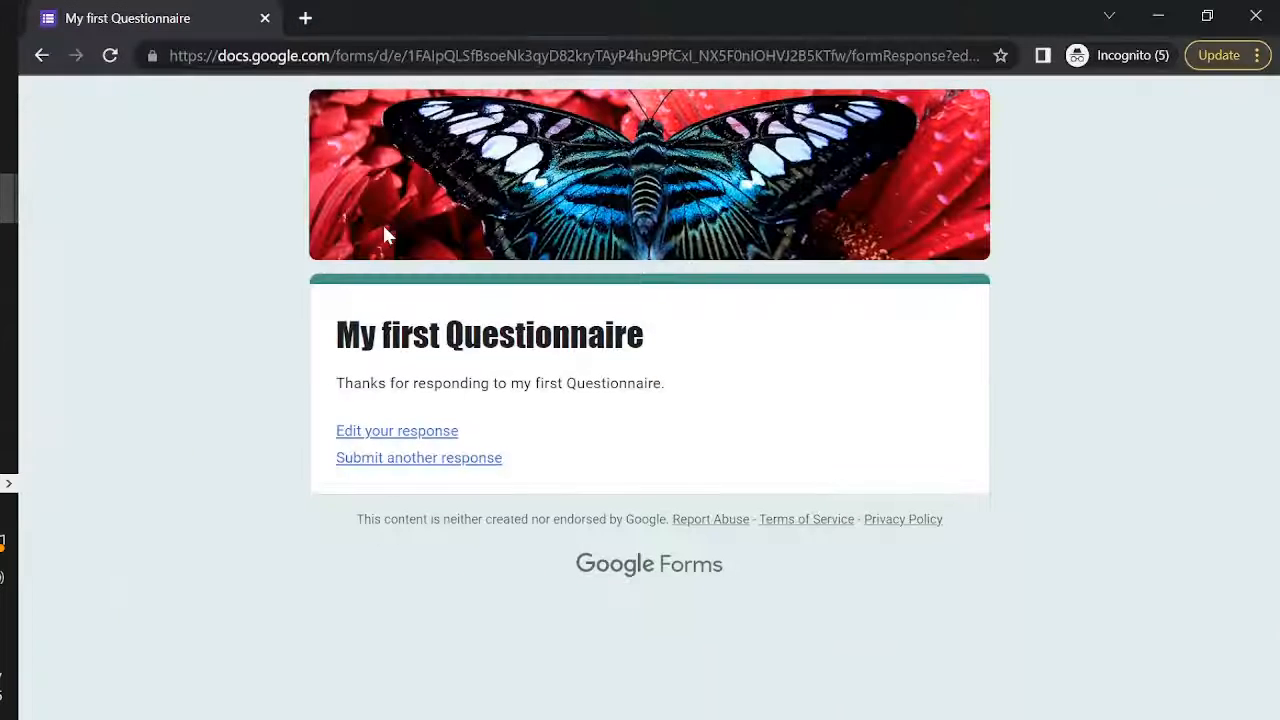
{"action": "left_click", "coordinate": [410, 460]}
{"action": "scroll", "coordinate": [620, 424], "scroll_direction": "down", "scroll_amount": 4}
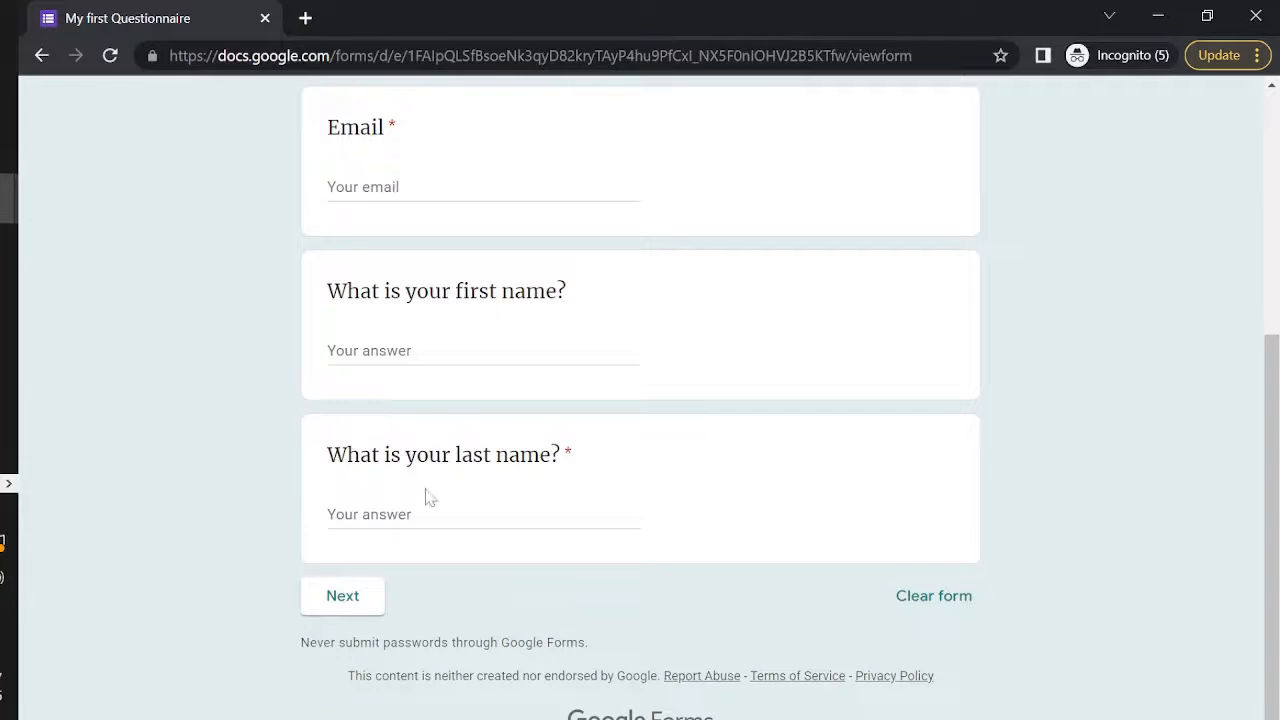
{"action": "left_click", "coordinate": [470, 514]}
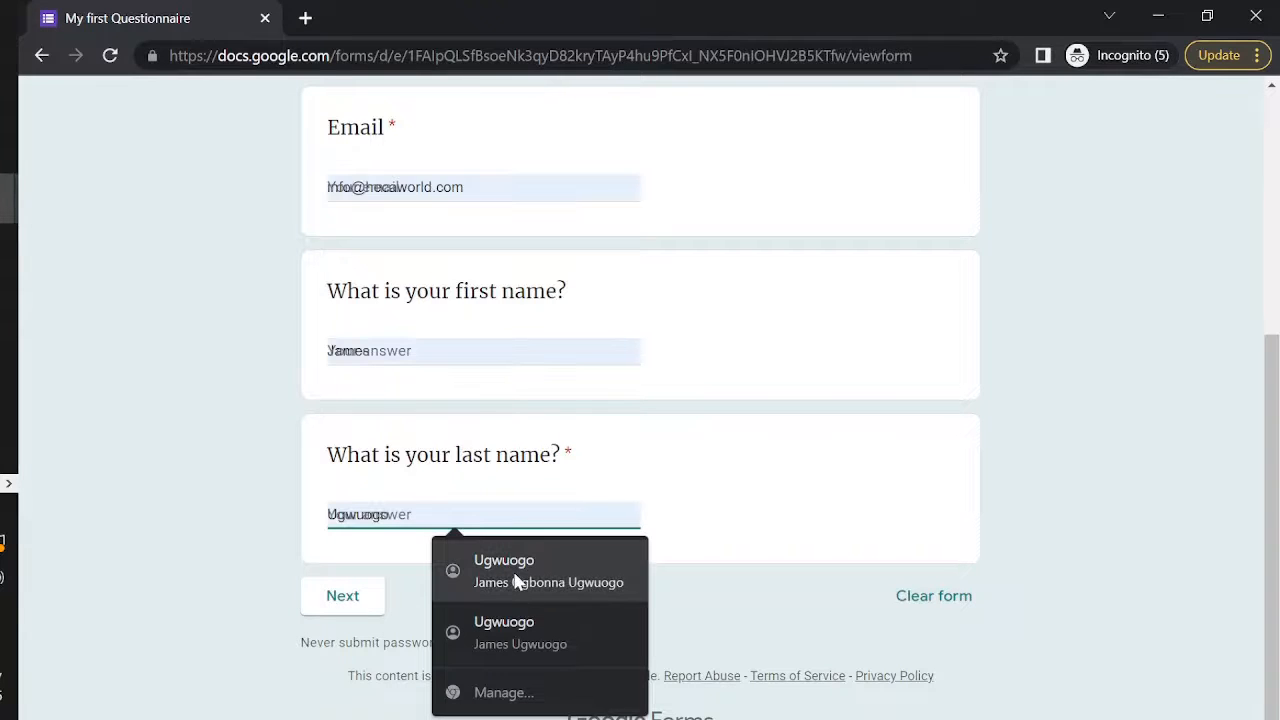
{"action": "left_click", "coordinate": [440, 195]}
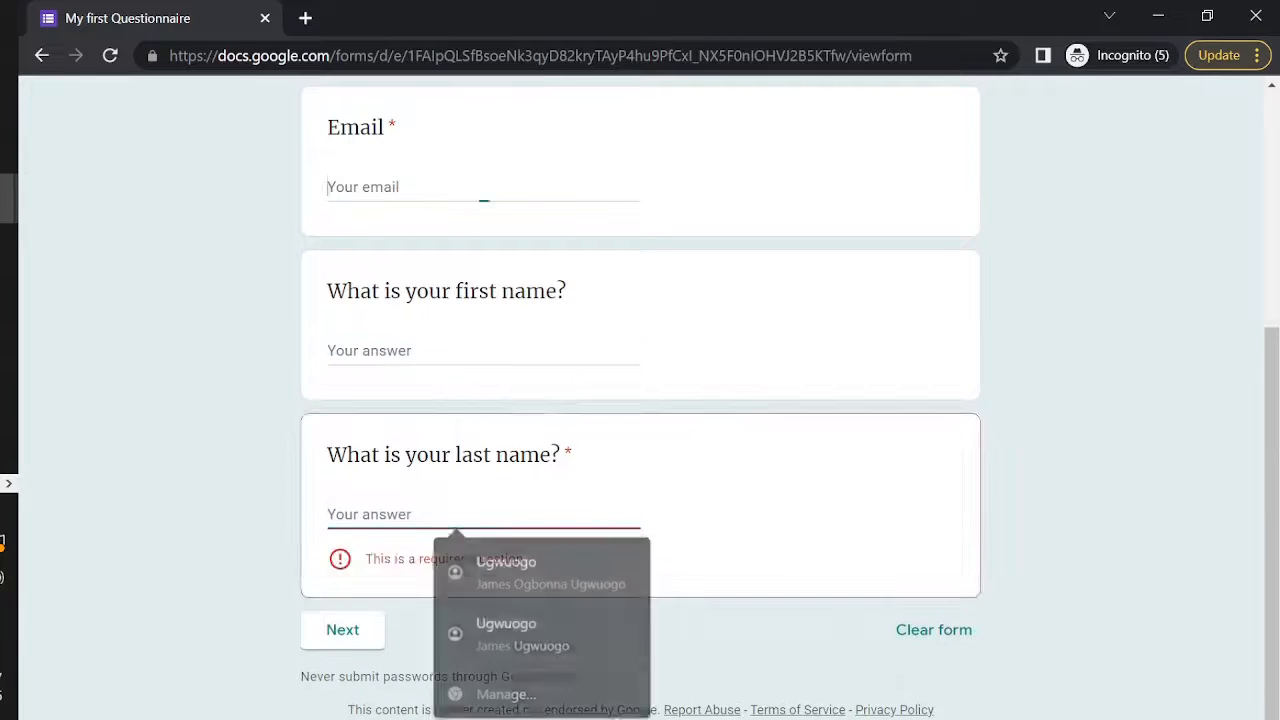
{"action": "left_click", "coordinate": [537, 261]}
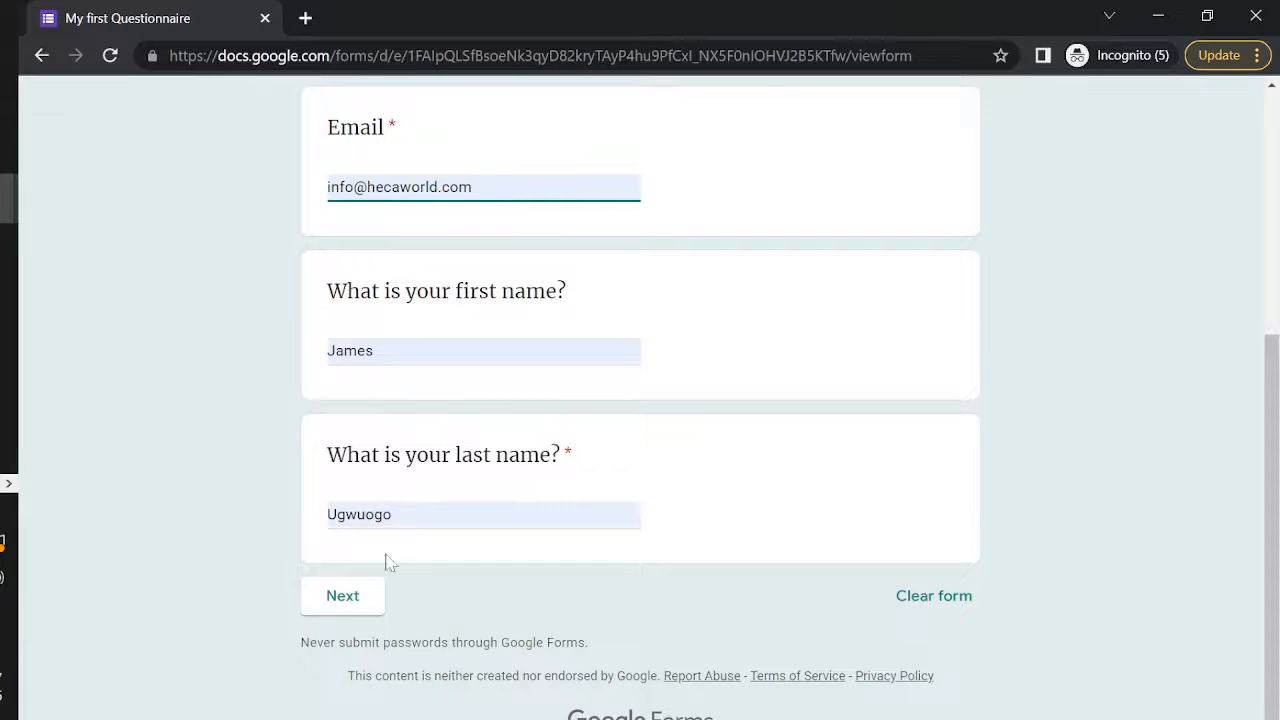
{"action": "left_click", "coordinate": [343, 595]}
- Enter a test phone number in the Additional Data section, leaving the optional email address blank, and continue to the Main Survey
{"action": "scroll", "coordinate": [663, 557], "scroll_direction": "down", "scroll_amount": 3}
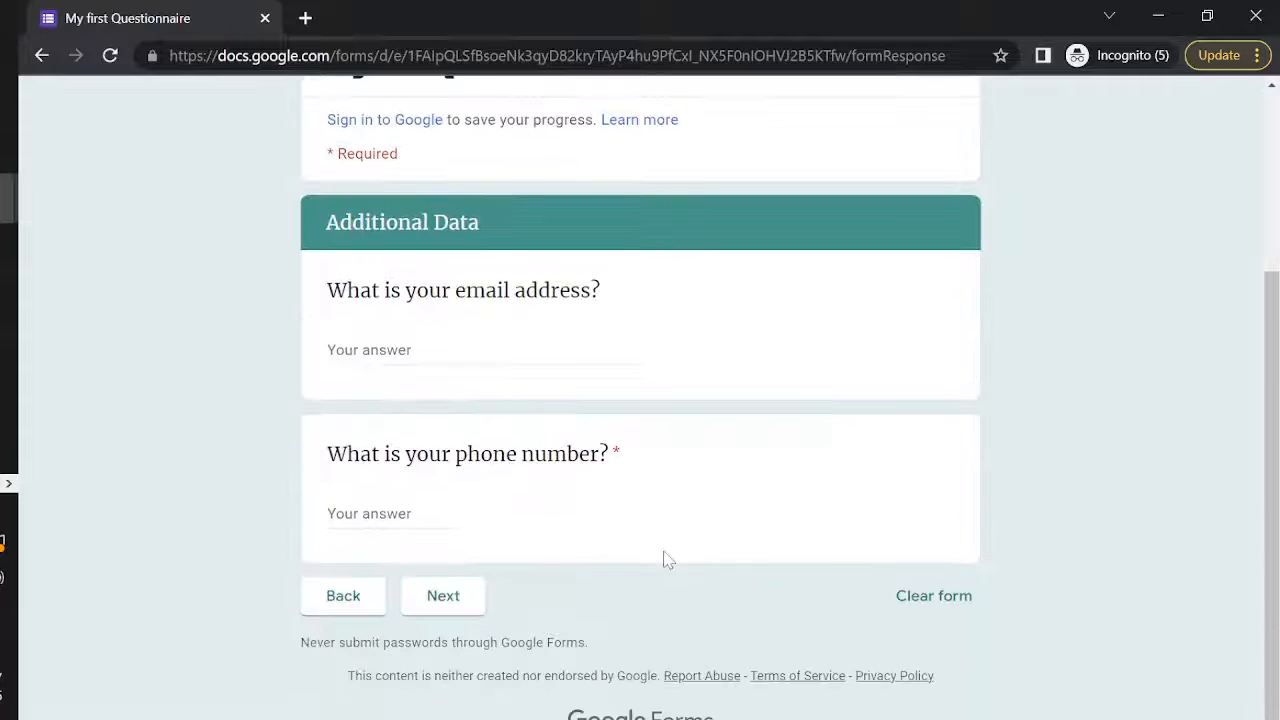
{"action": "left_click", "coordinate": [394, 514]}
{"action": "type", "text": "qw"}
{"action": "key", "text": "BackSpace"}
{"action": "type", "text": "123"}
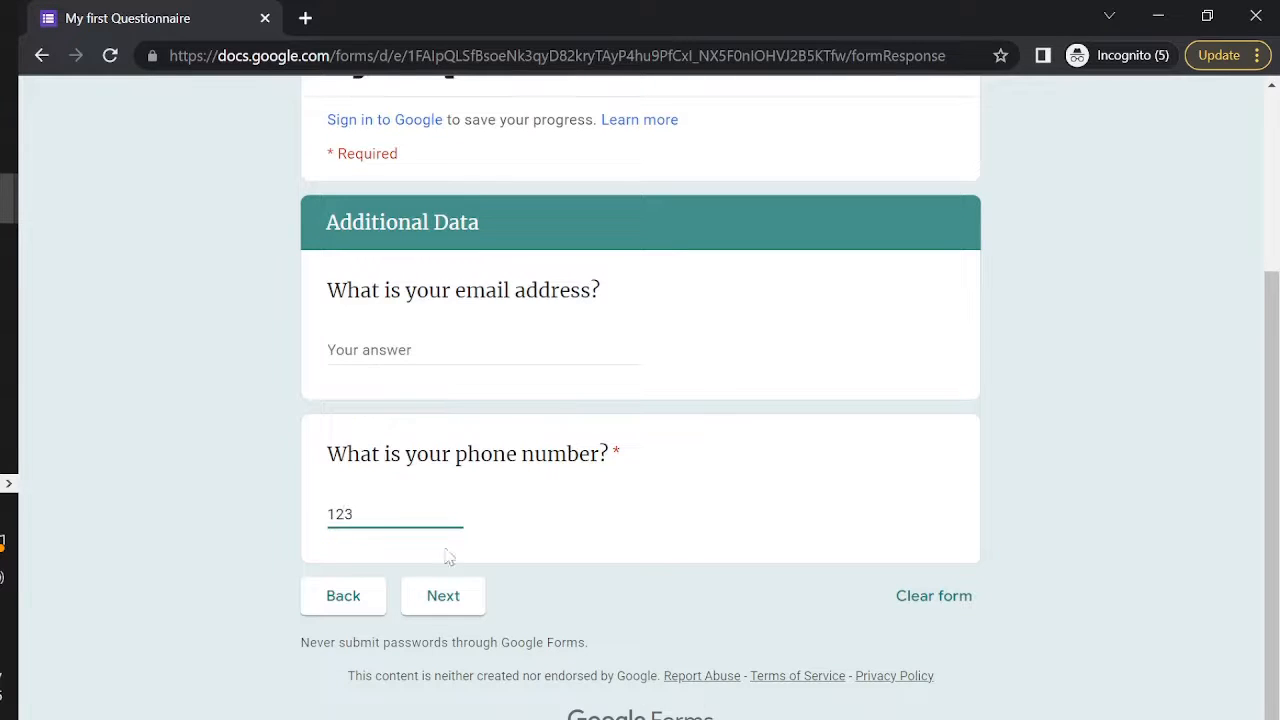
{"action": "left_click", "coordinate": [455, 602]}
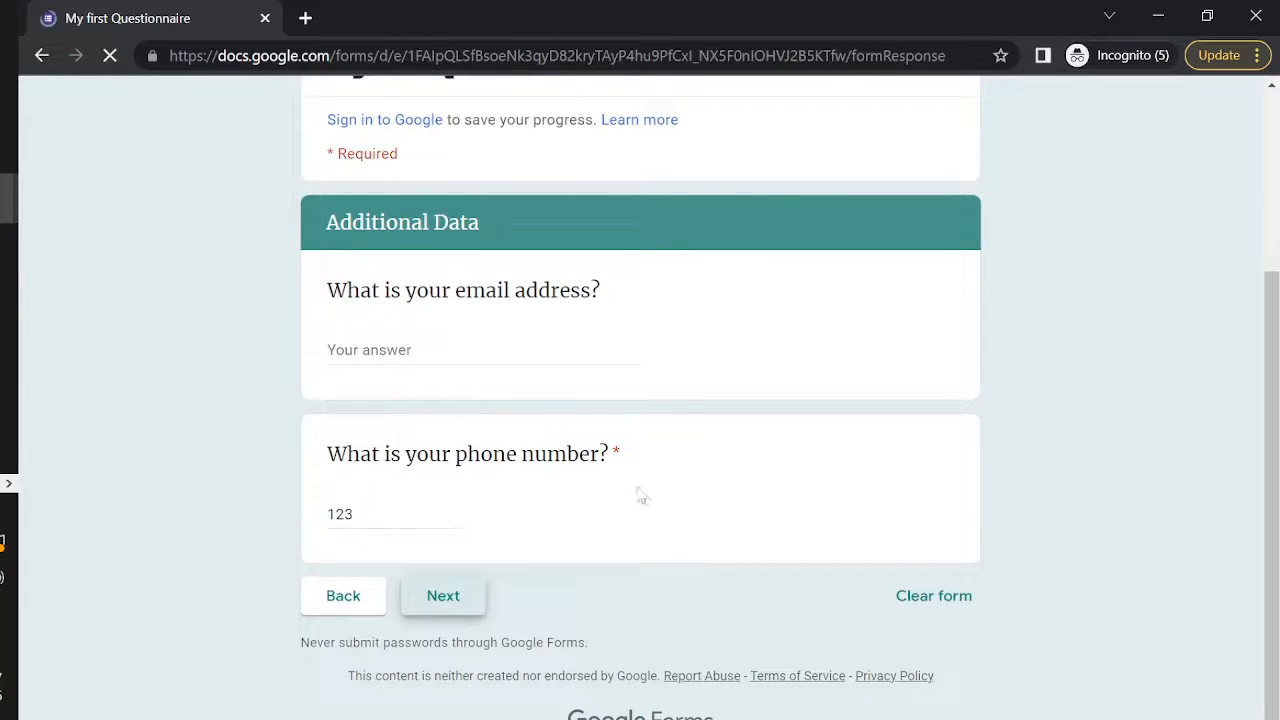
- Answer Question 1 with Option 1, and test the imported Izzy Switch video by playing it briefly and pausing it
{"action": "scroll", "coordinate": [640, 495], "scroll_direction": "down", "scroll_amount": 2}
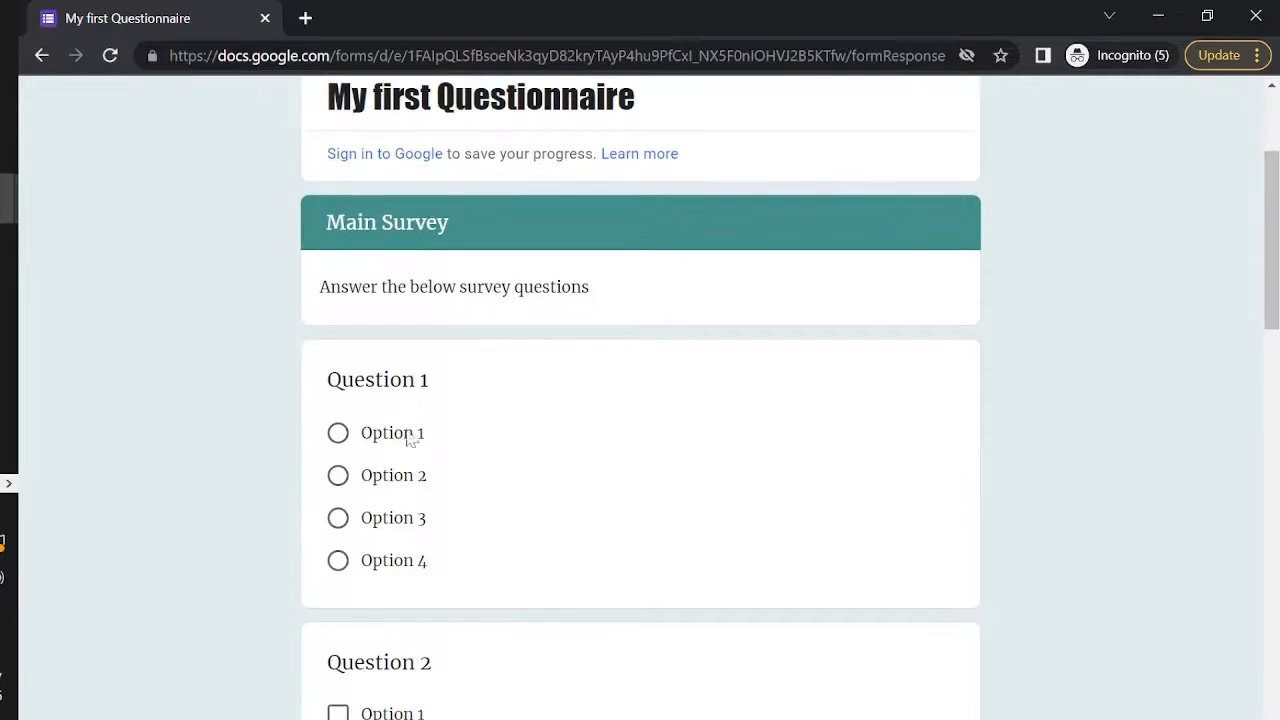
{"action": "left_click", "coordinate": [376, 433]}
{"action": "scroll", "coordinate": [508, 446], "scroll_direction": "down", "scroll_amount": 15}
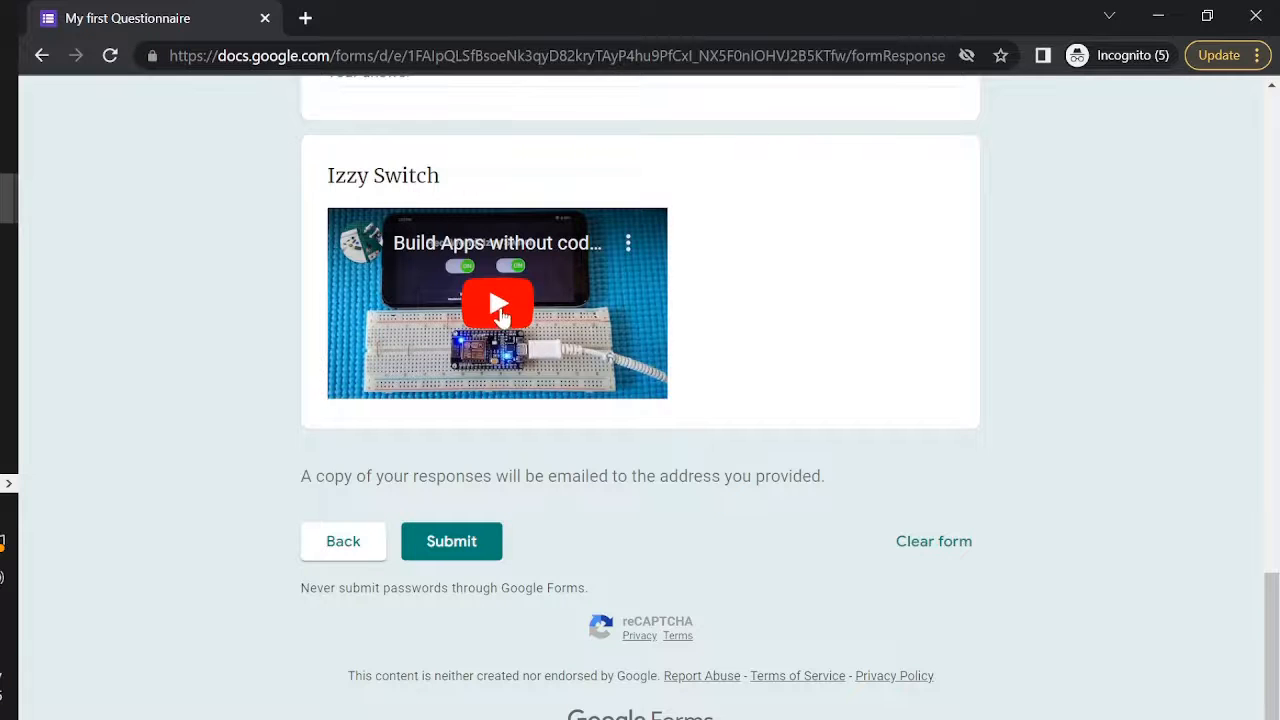
{"action": "left_click", "coordinate": [501, 315]}
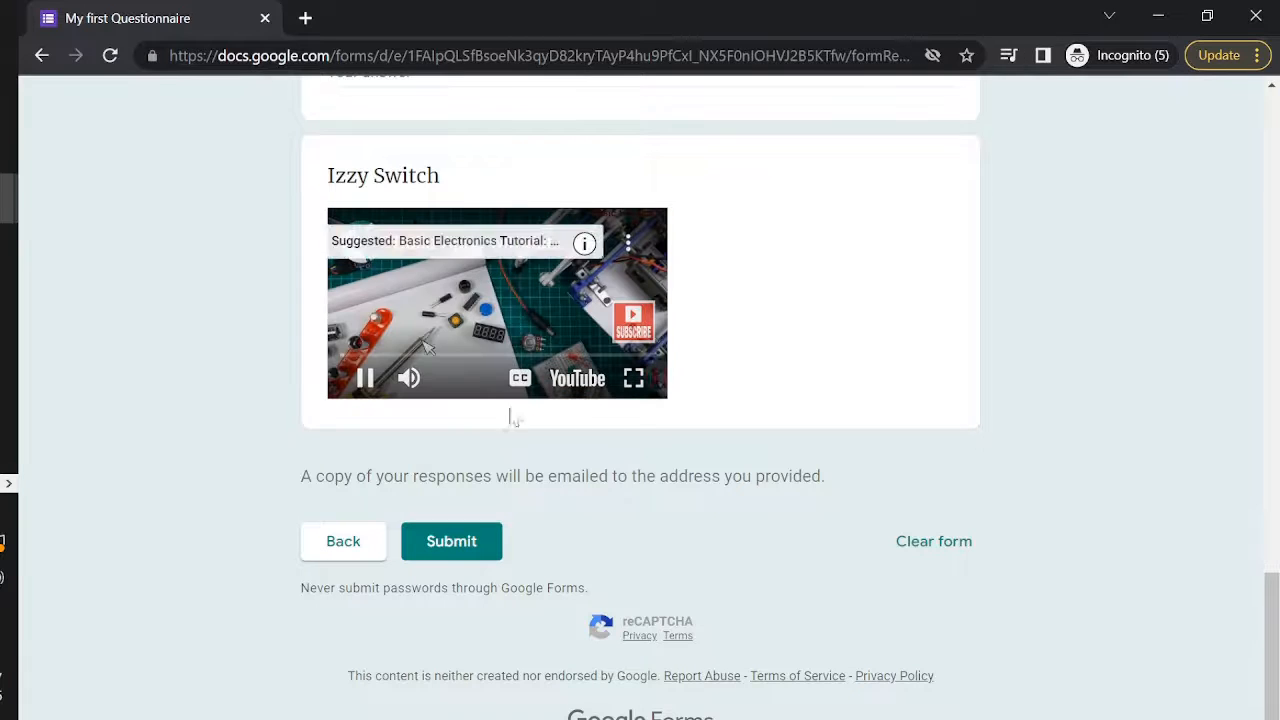
{"action": "left_click", "coordinate": [365, 378]}
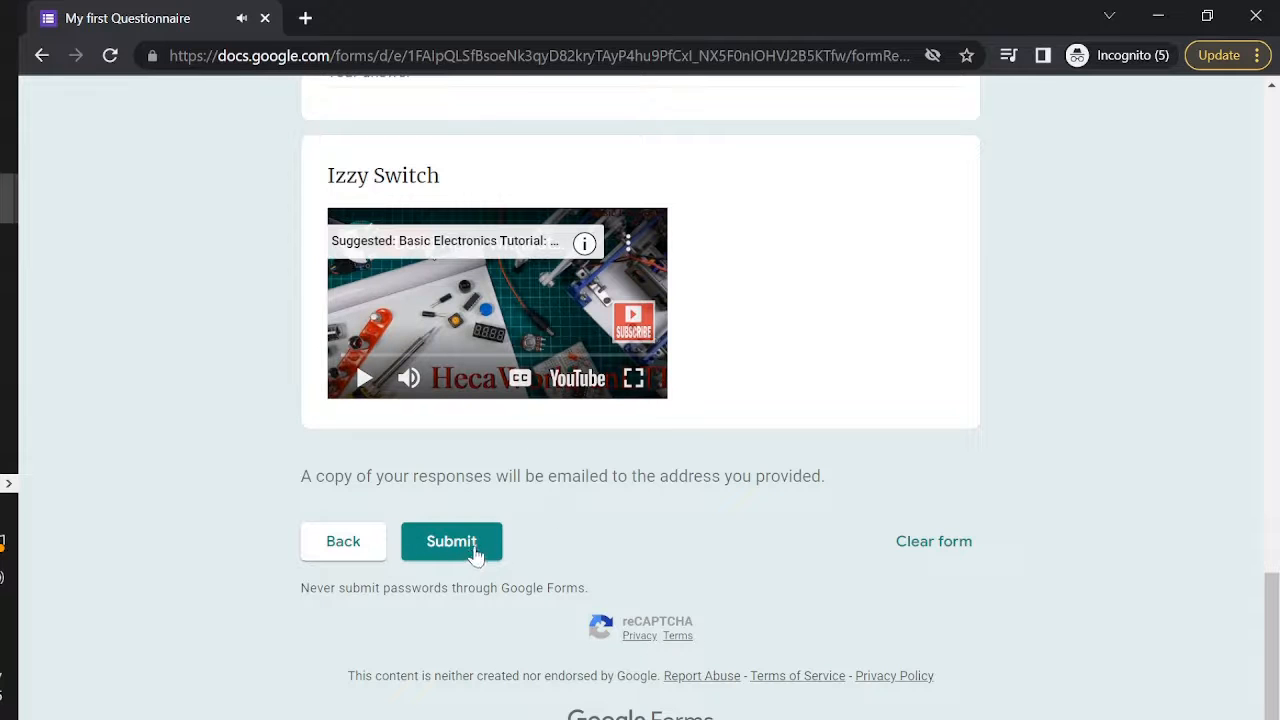
{"action": "scroll", "coordinate": [900, 257], "scroll_direction": "up", "scroll_amount": 17}
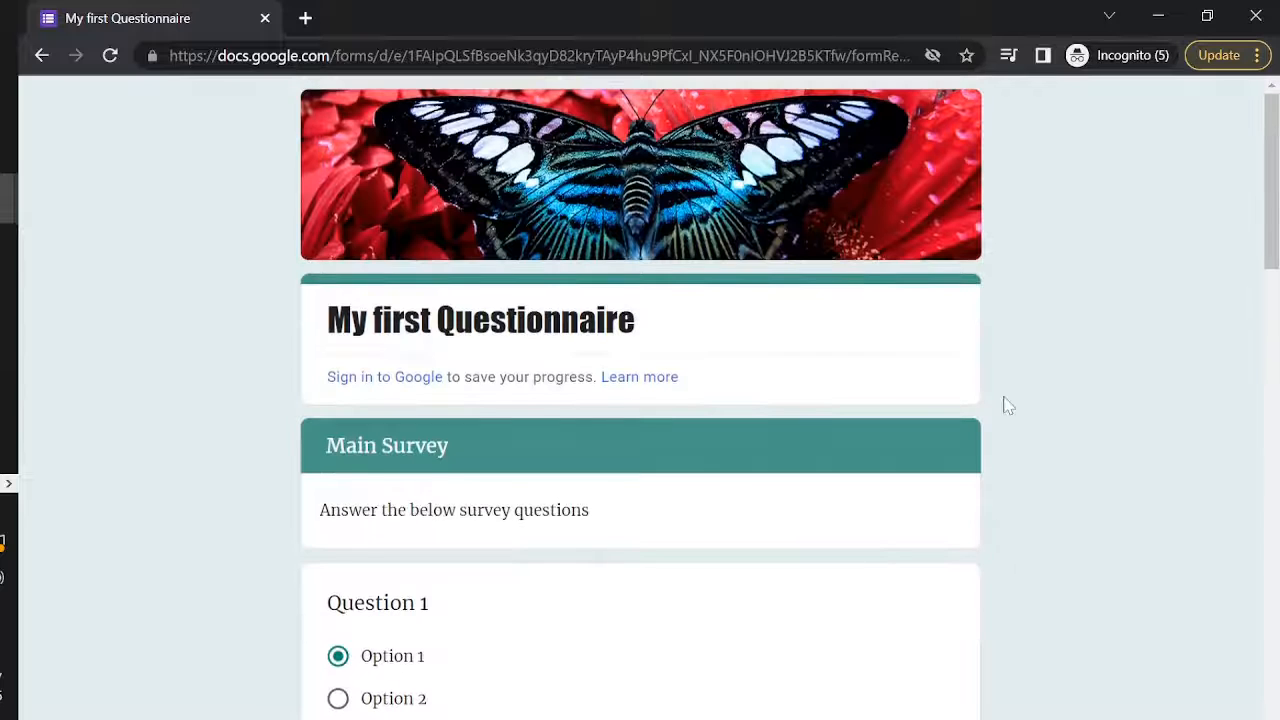